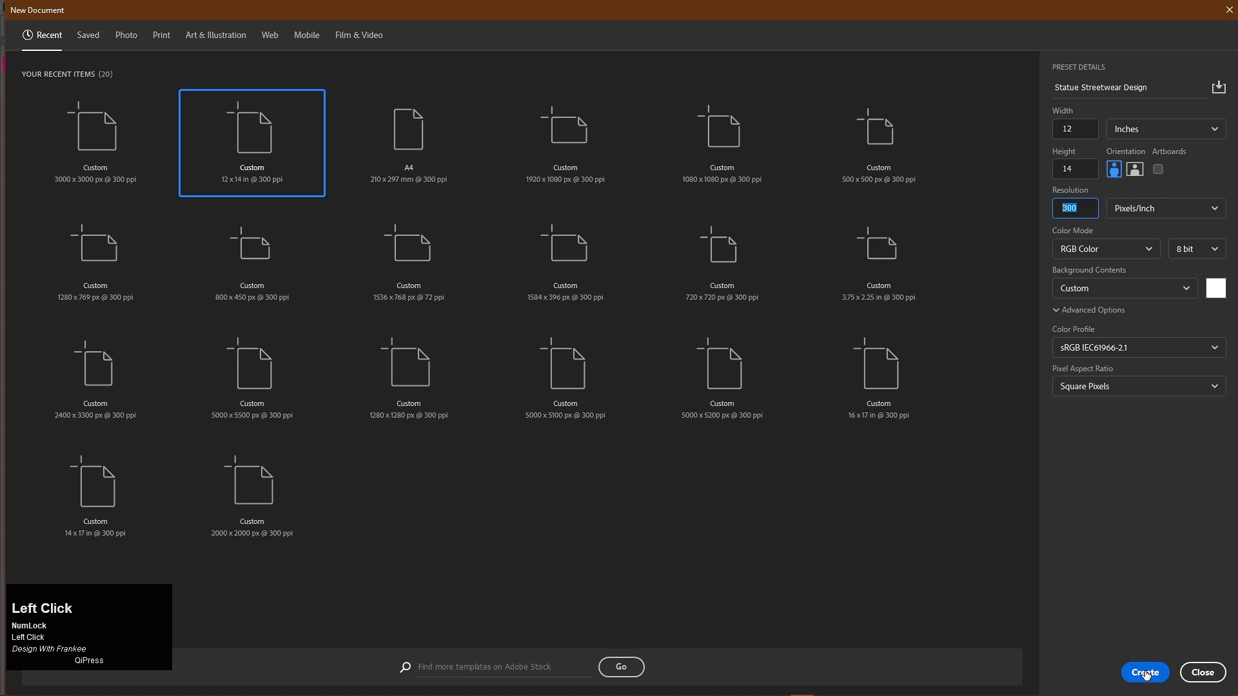
Fit the blank canvas to the view and fill the Background layer with the dark foreground colour
key(ctrl+0)
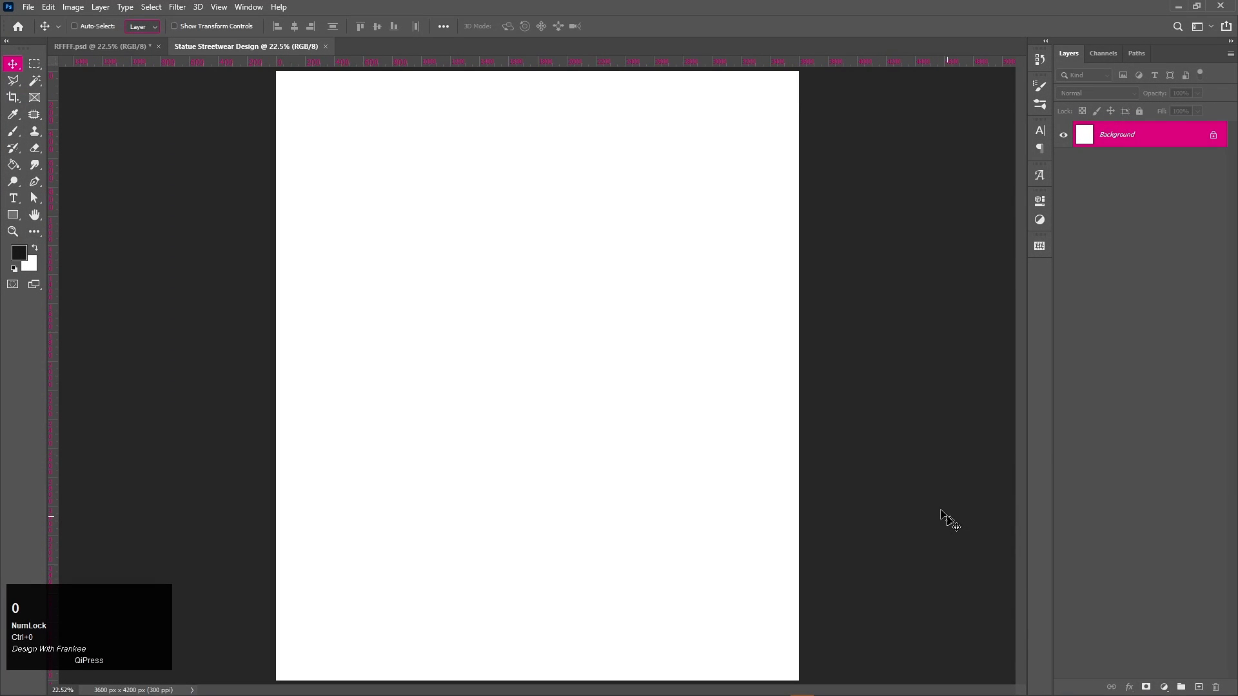
key(alt+BackSpace)
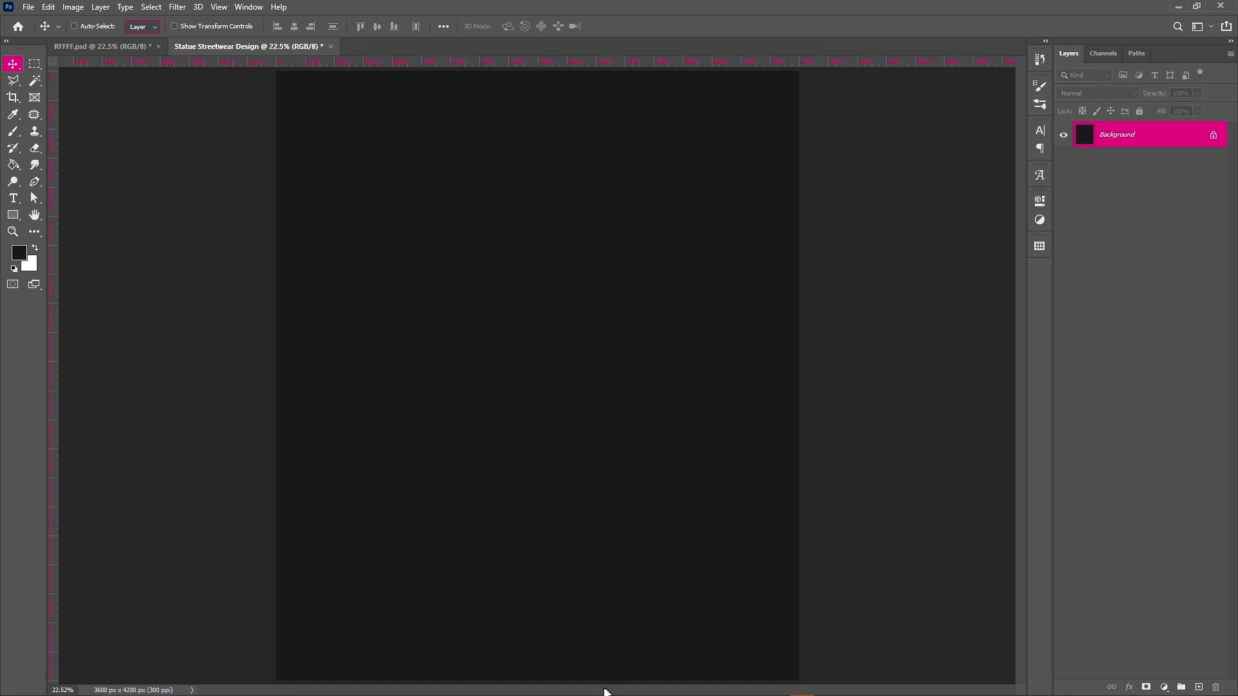
Place the Statue-PNG image from the Statue Streetwear Design 16 folder, scaled down and positioned slightly above the canvas centre
click(556, 690)
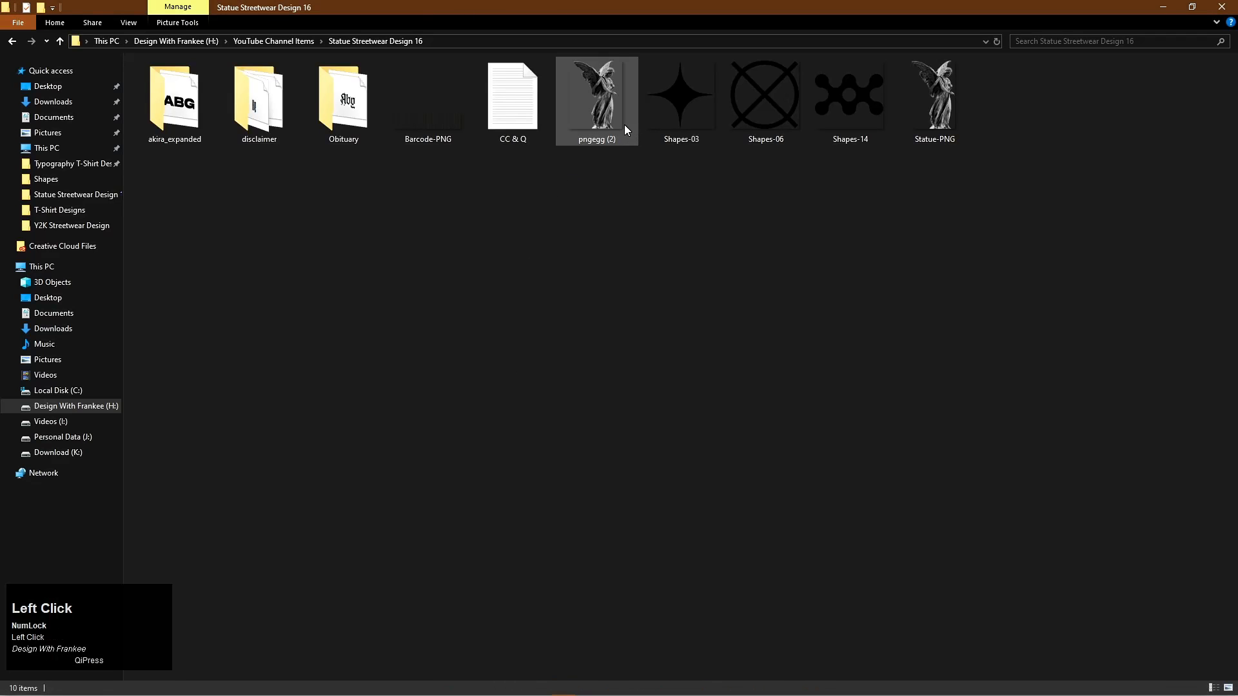
drag(922, 128, 476, 337)
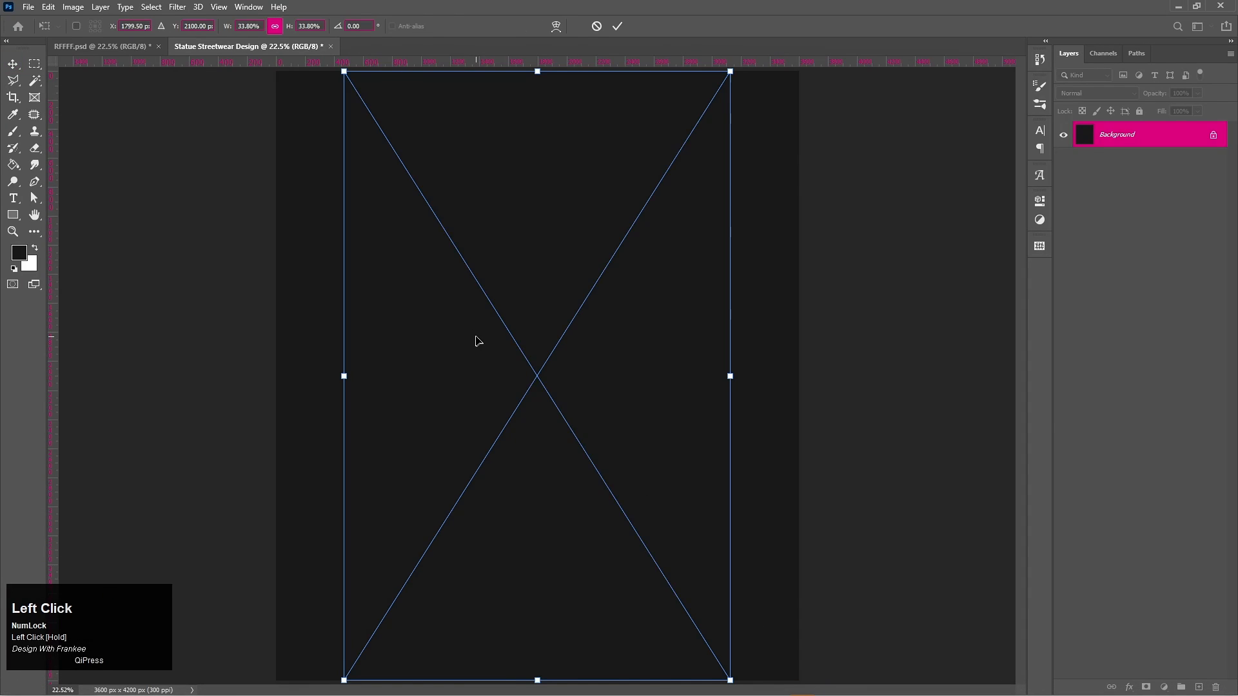
drag(728, 376, 672, 374)
drag(570, 370, 570, 348)
double_click(570, 348)
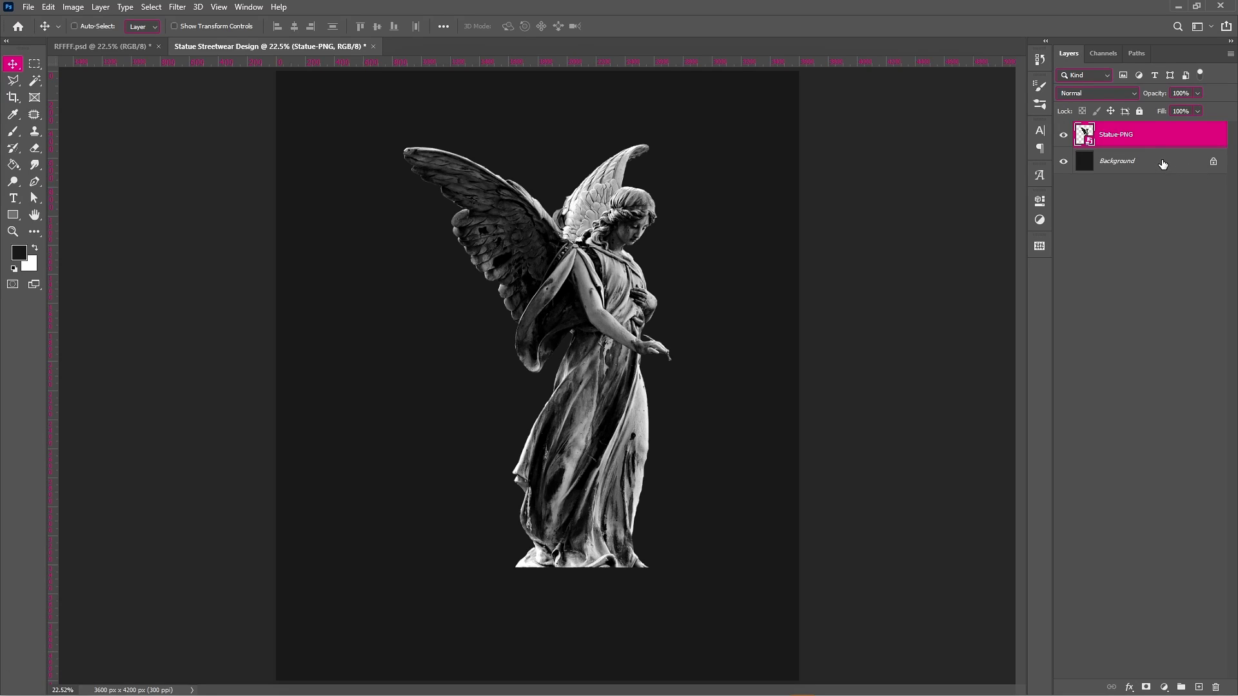
Add a new layer above the statue and draw a rectangle about 2016 by 3109 px covering the figure
click(1200, 685)
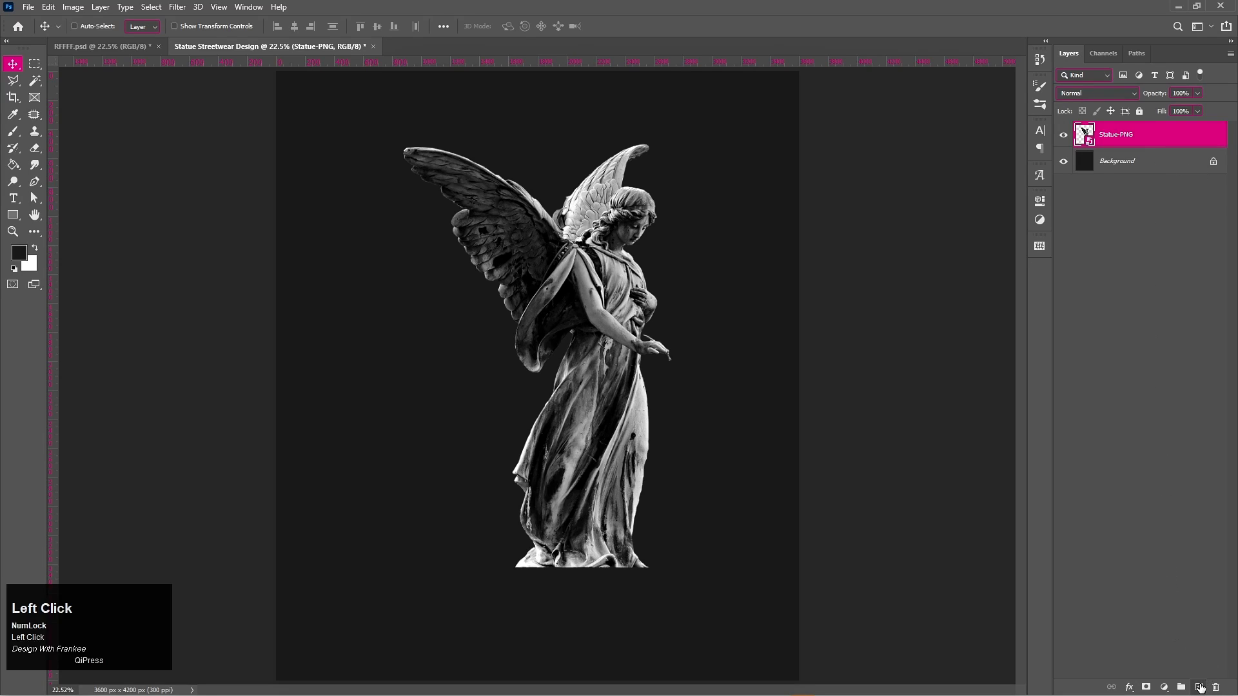
click(13, 214)
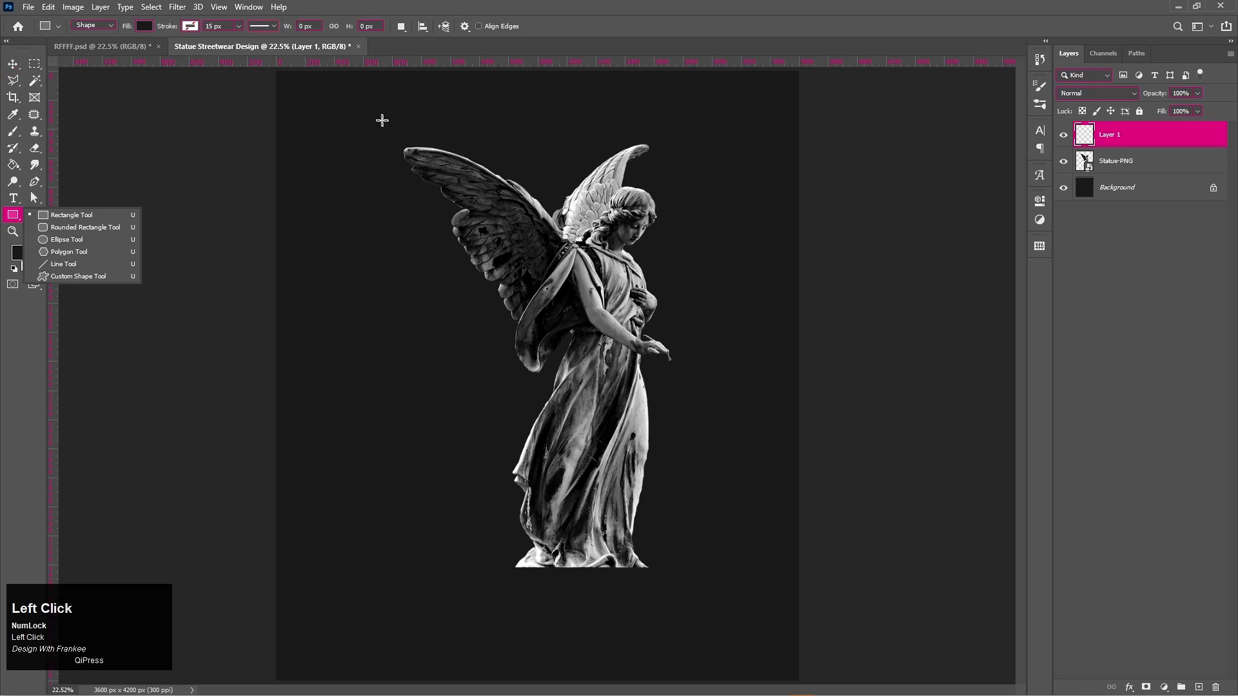
click(63, 213)
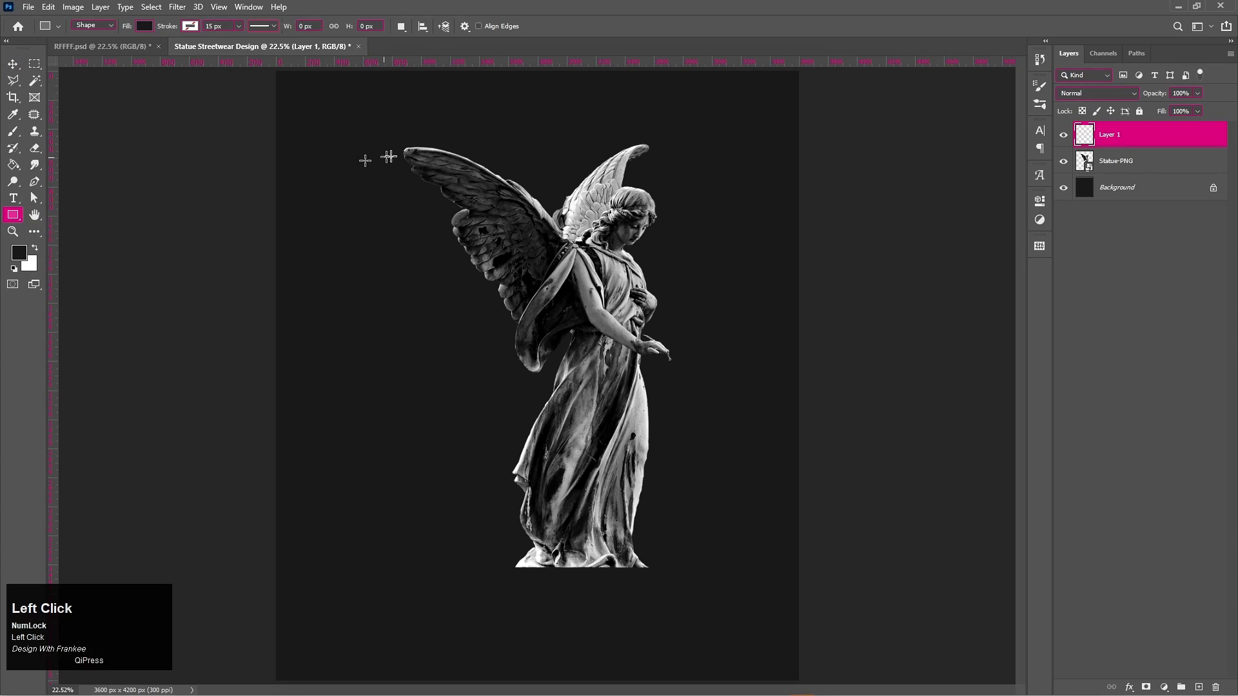
drag(394, 119, 688, 570)
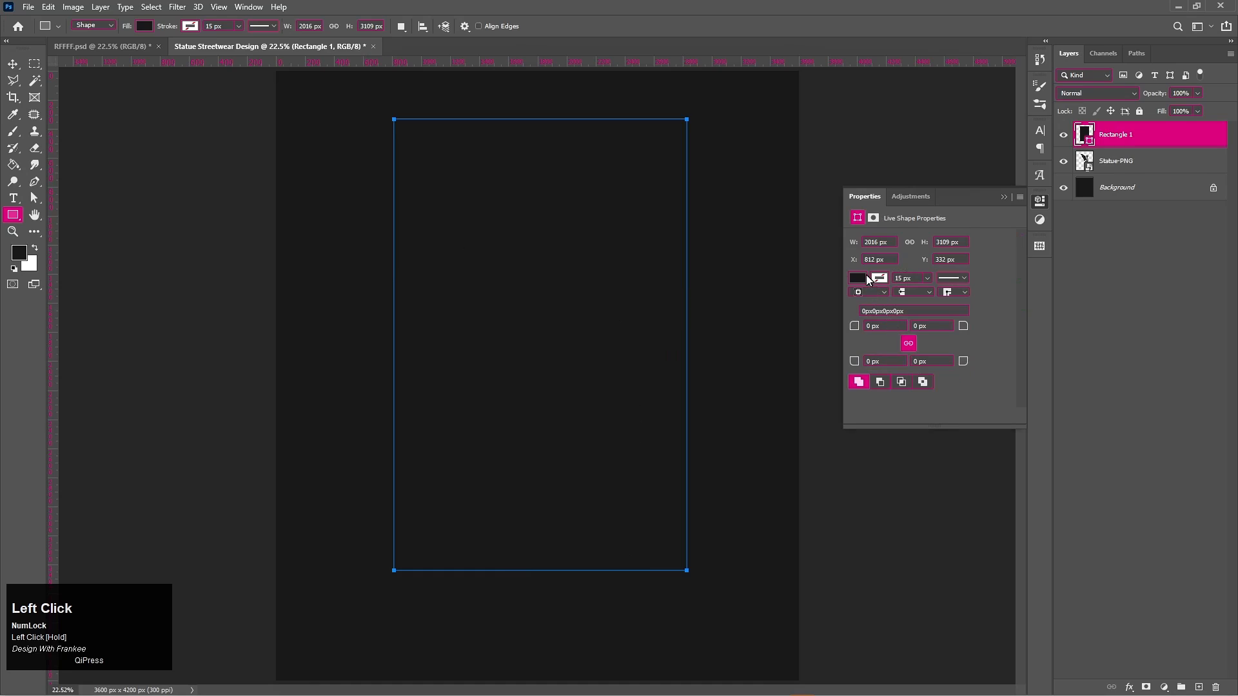
Shape the rectangle into an arch with 1000 px radii on both upper corners and 0 px on both lower corners
drag(855, 329, 880, 325)
click(858, 329)
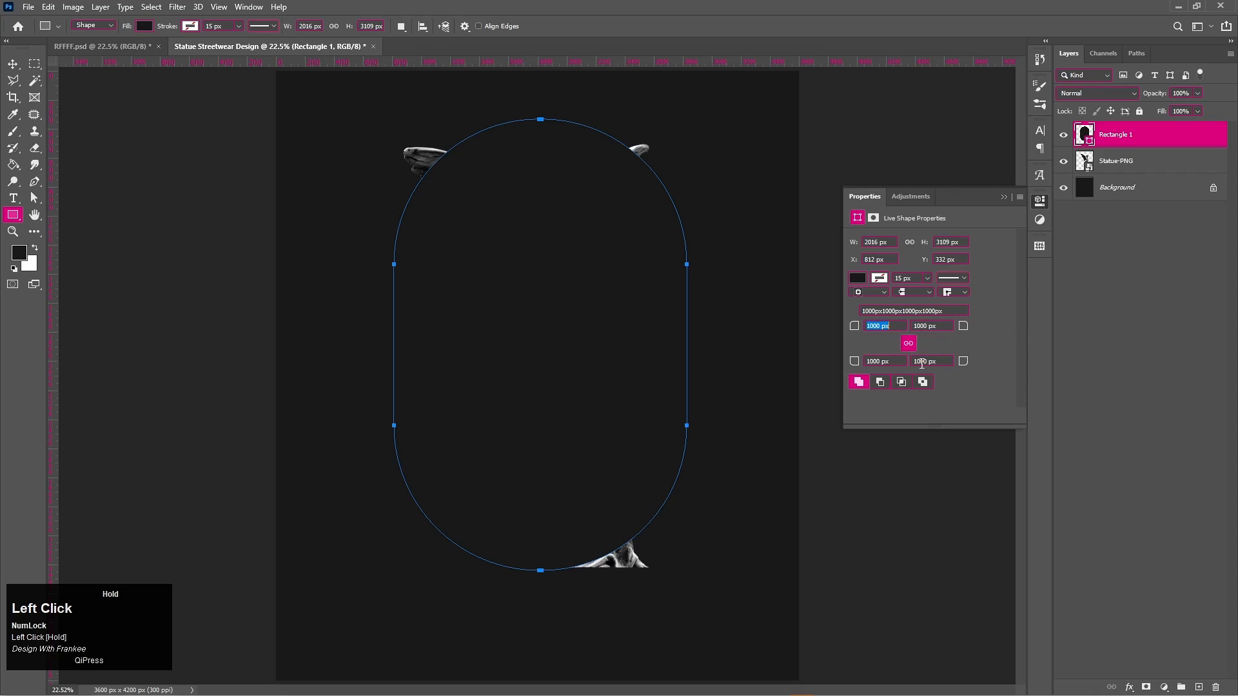
click(909, 343)
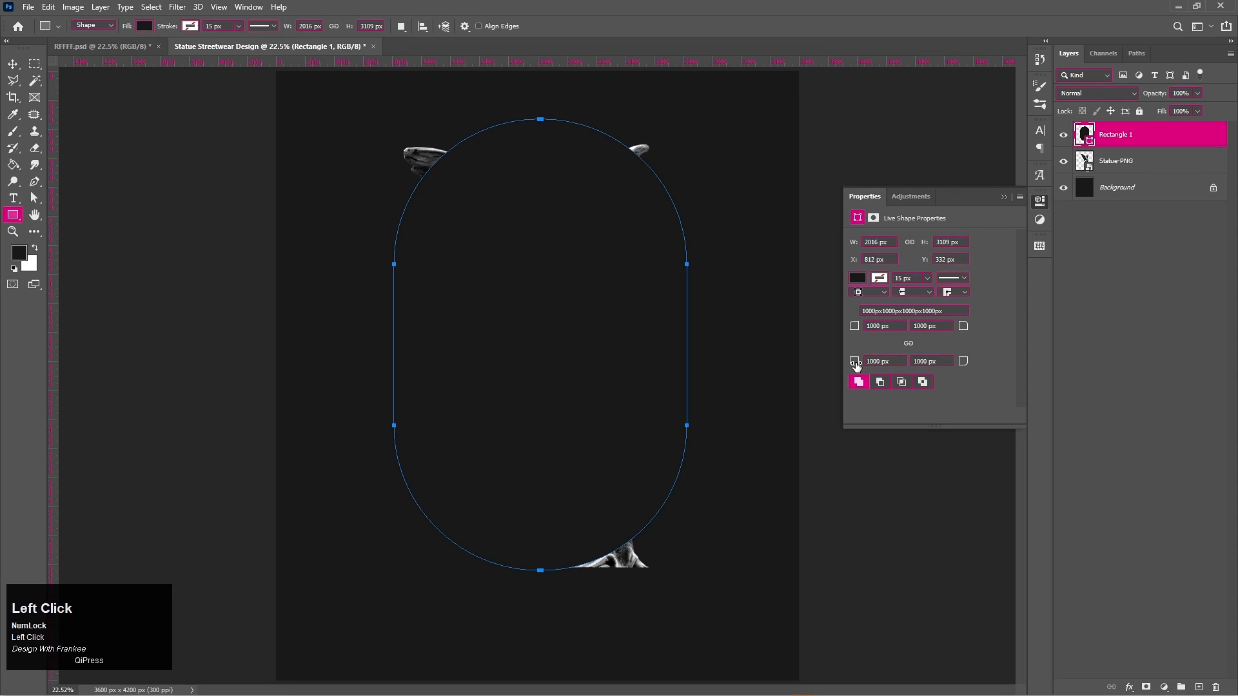
drag(855, 361, 138, 377)
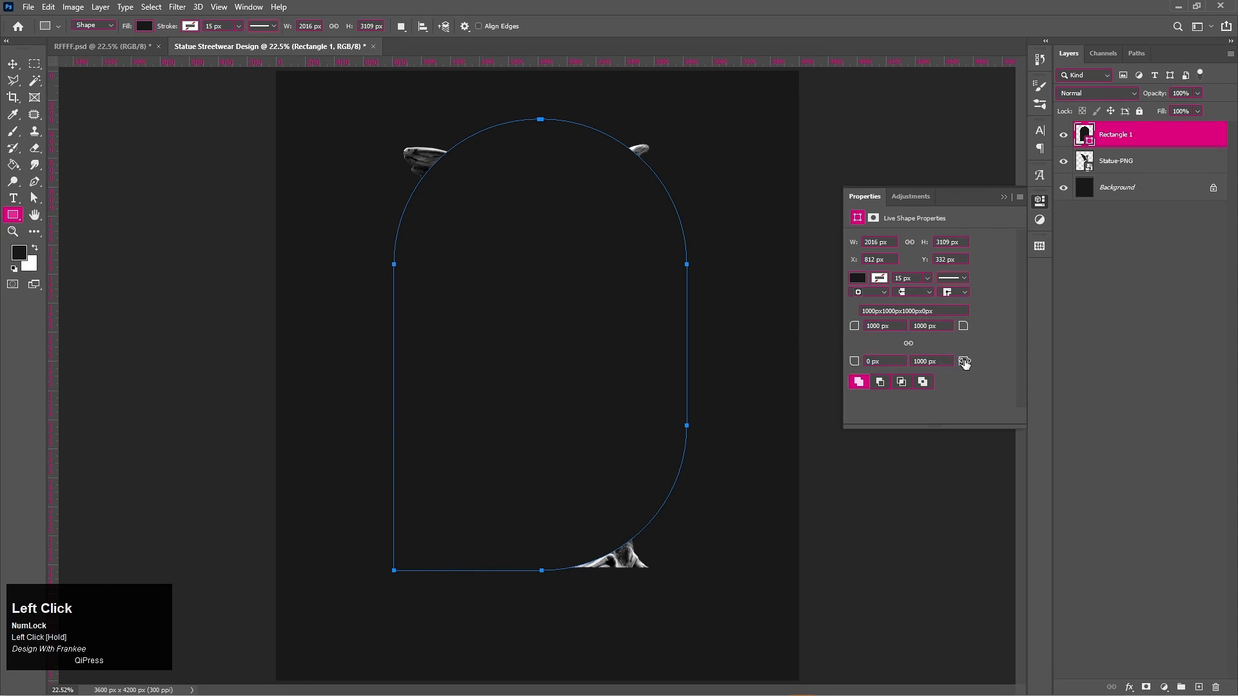
drag(964, 363, 226, 362)
click(1003, 197)
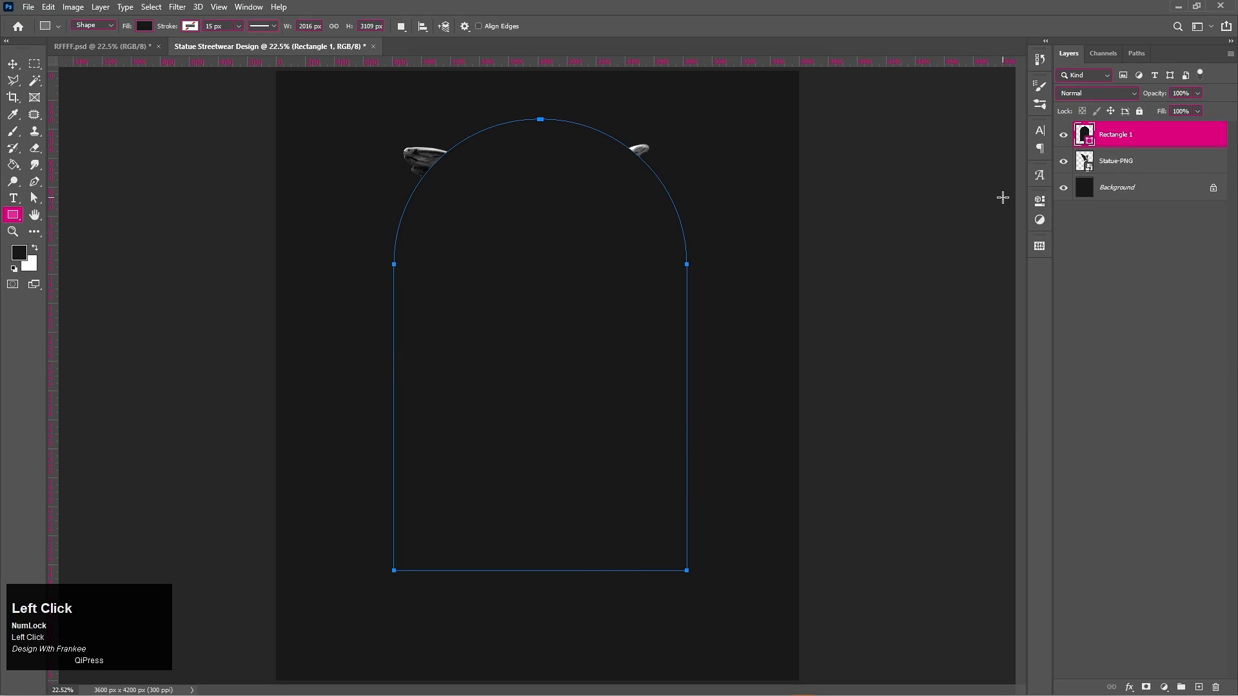
Centre the statue and the arch shape horizontally and vertically on the whole canvas, then clear the selection
click(15, 68)
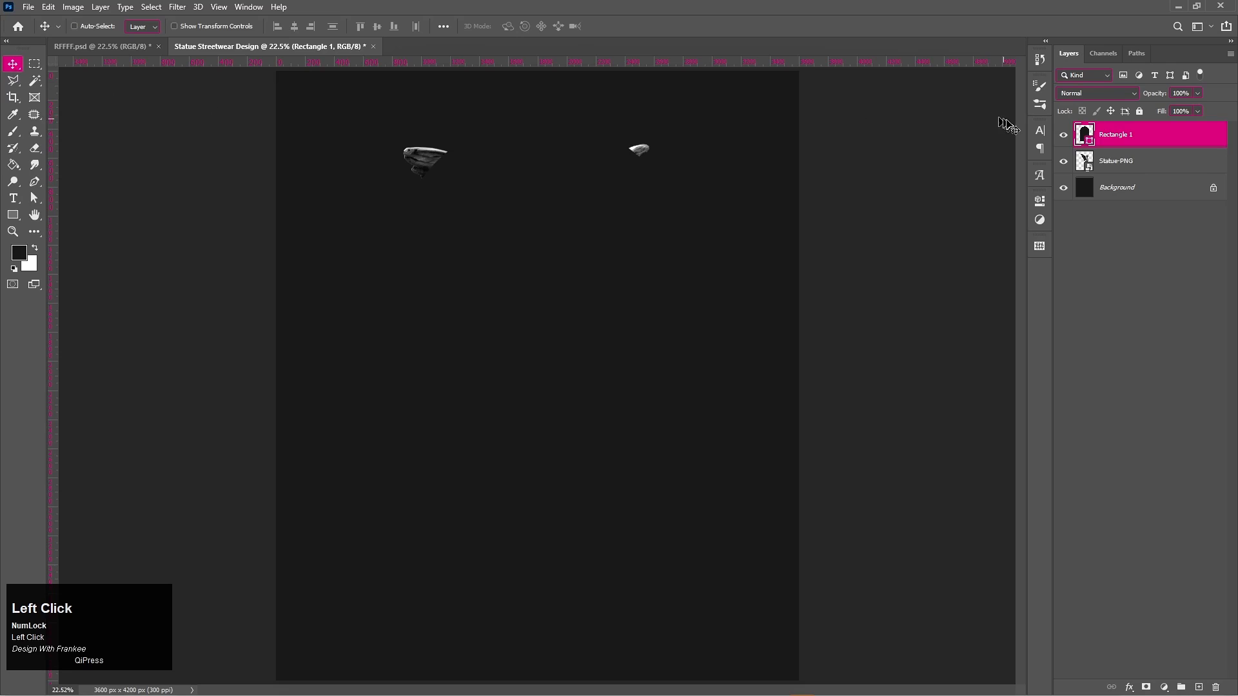
click(1104, 162)
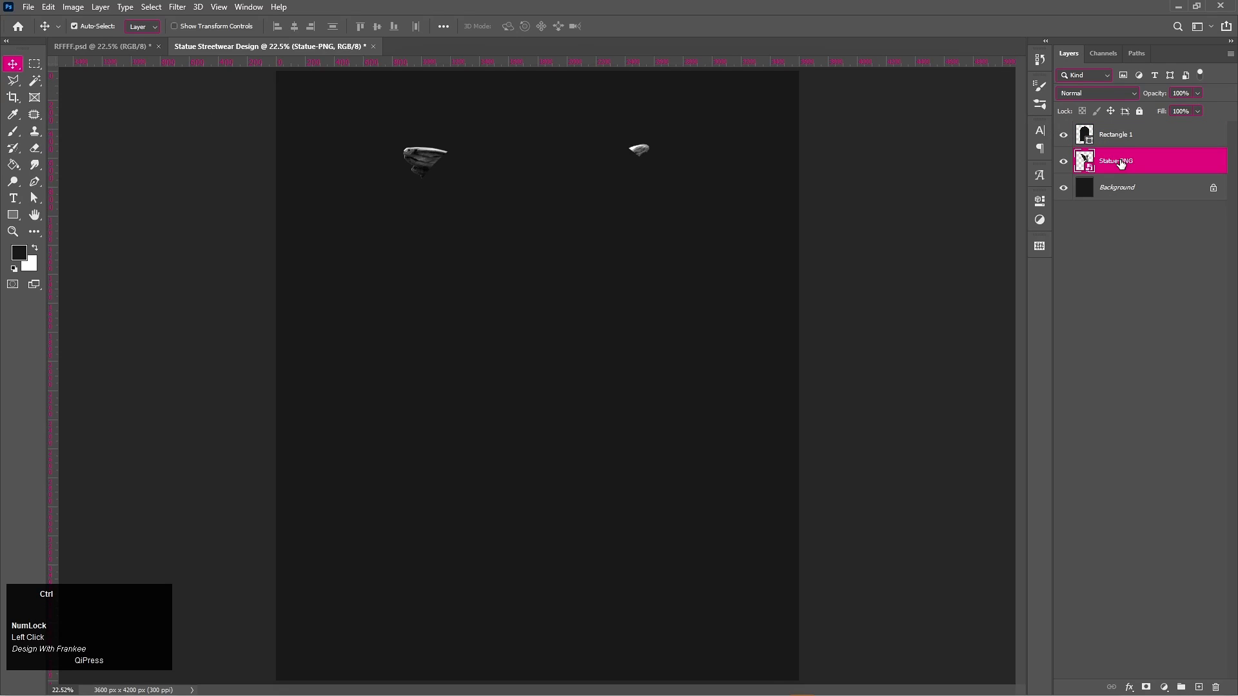
key(ctrl+a)
click(296, 28)
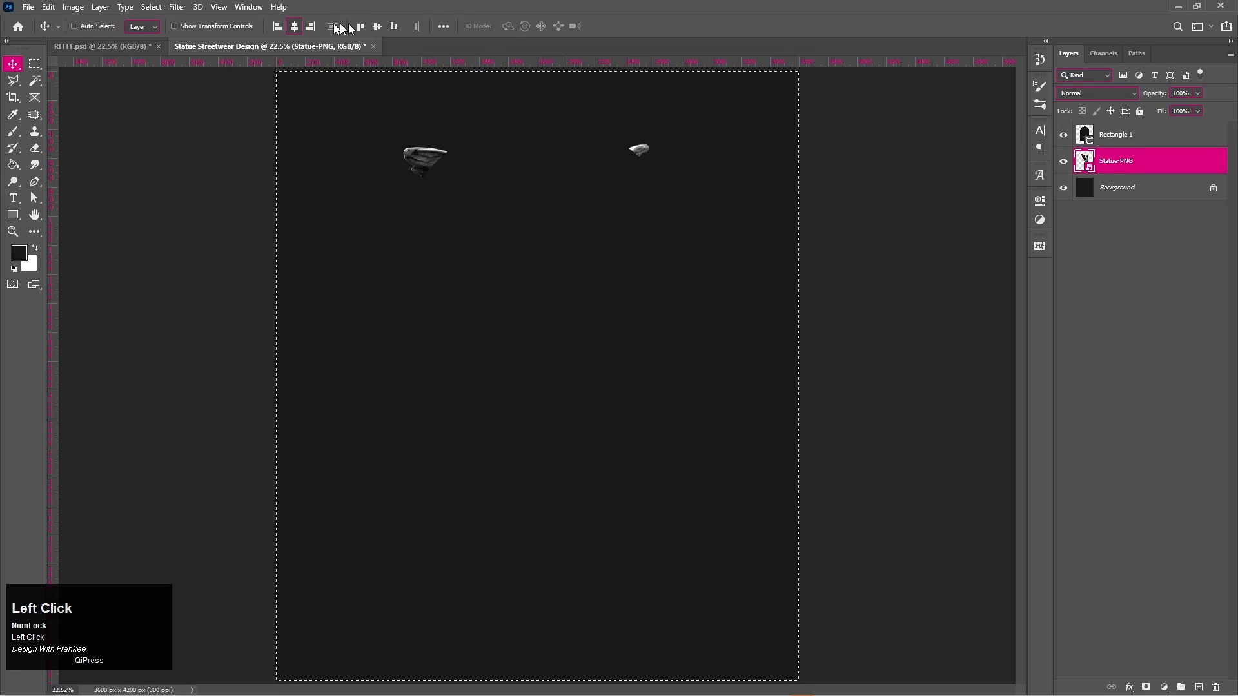
click(378, 29)
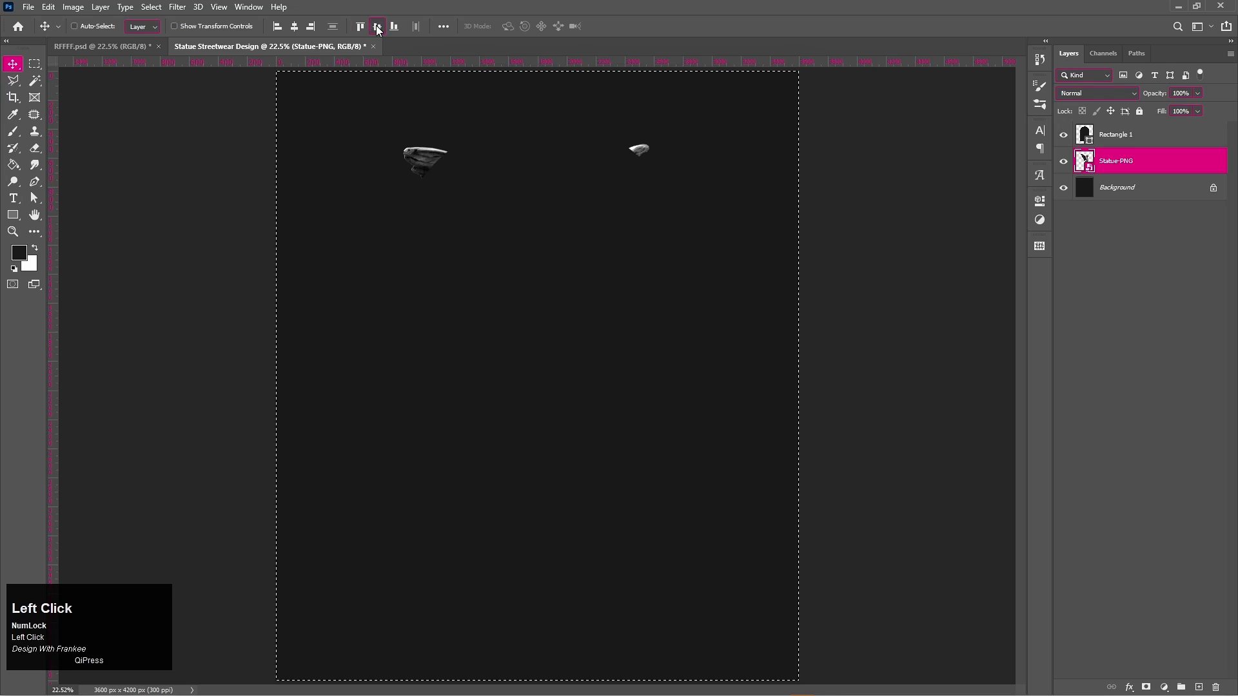
click(1116, 134)
click(296, 28)
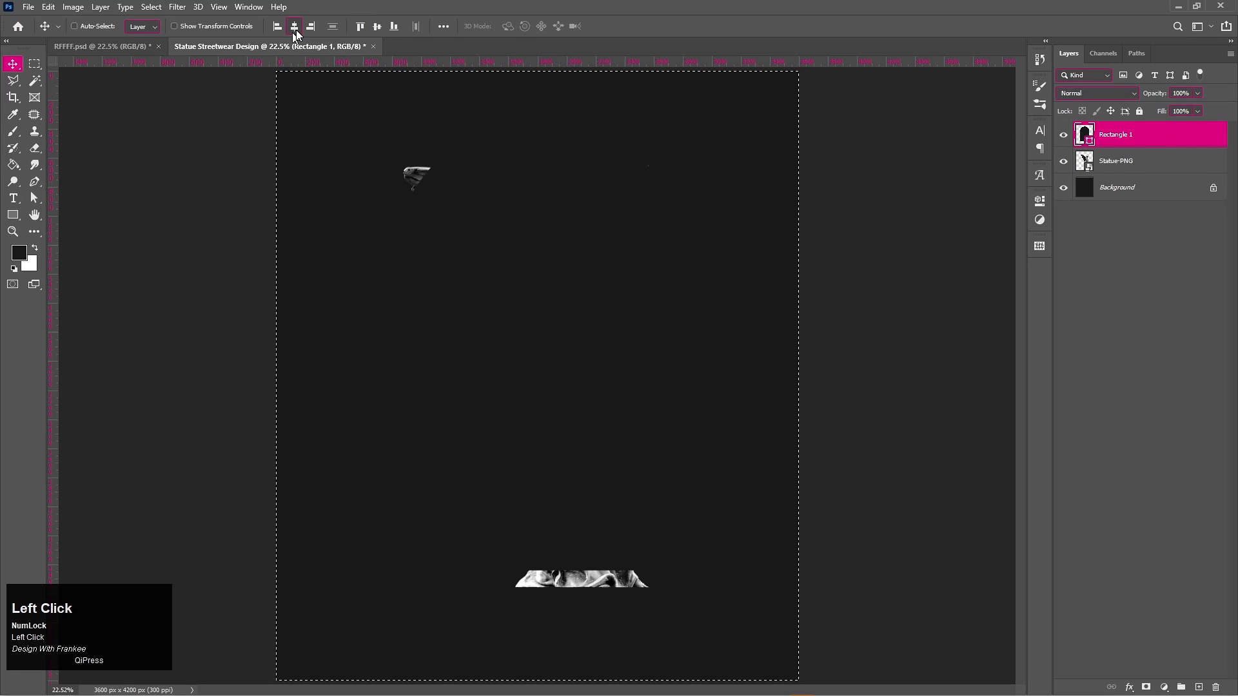
click(379, 26)
key(ctrl)
key(ctrl+d)
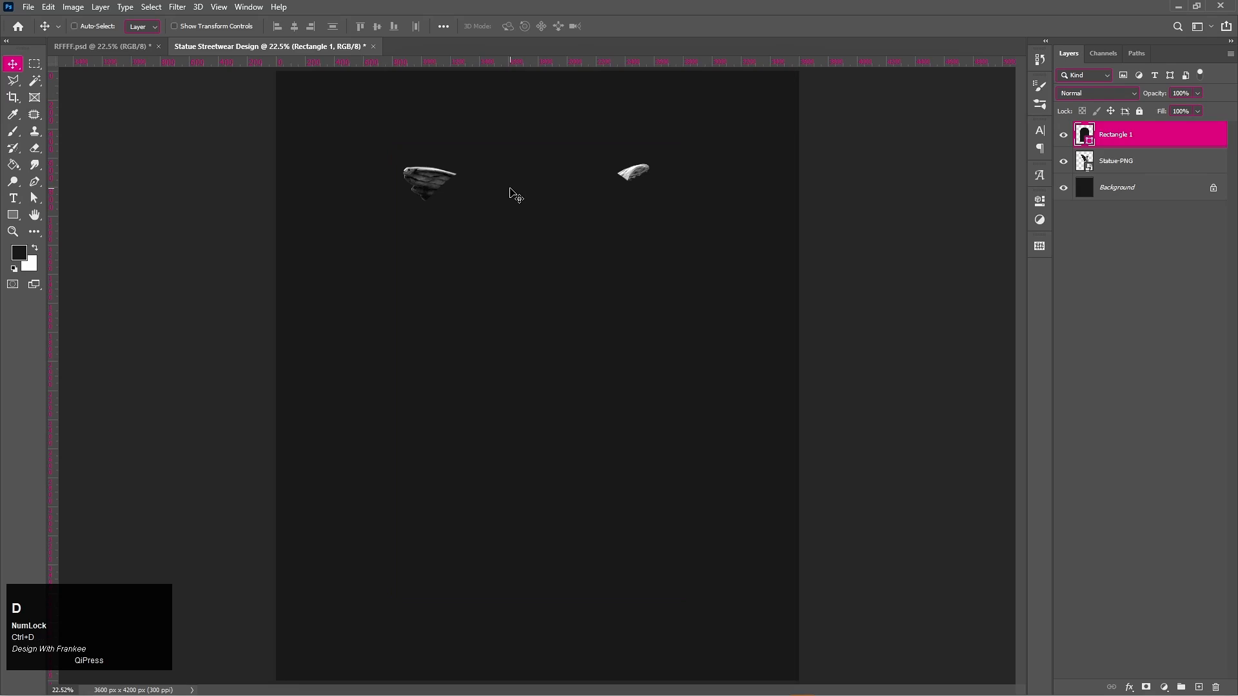
Convert the arch shape layer to a smart object and set its fill to 0%
right_click(1197, 133)
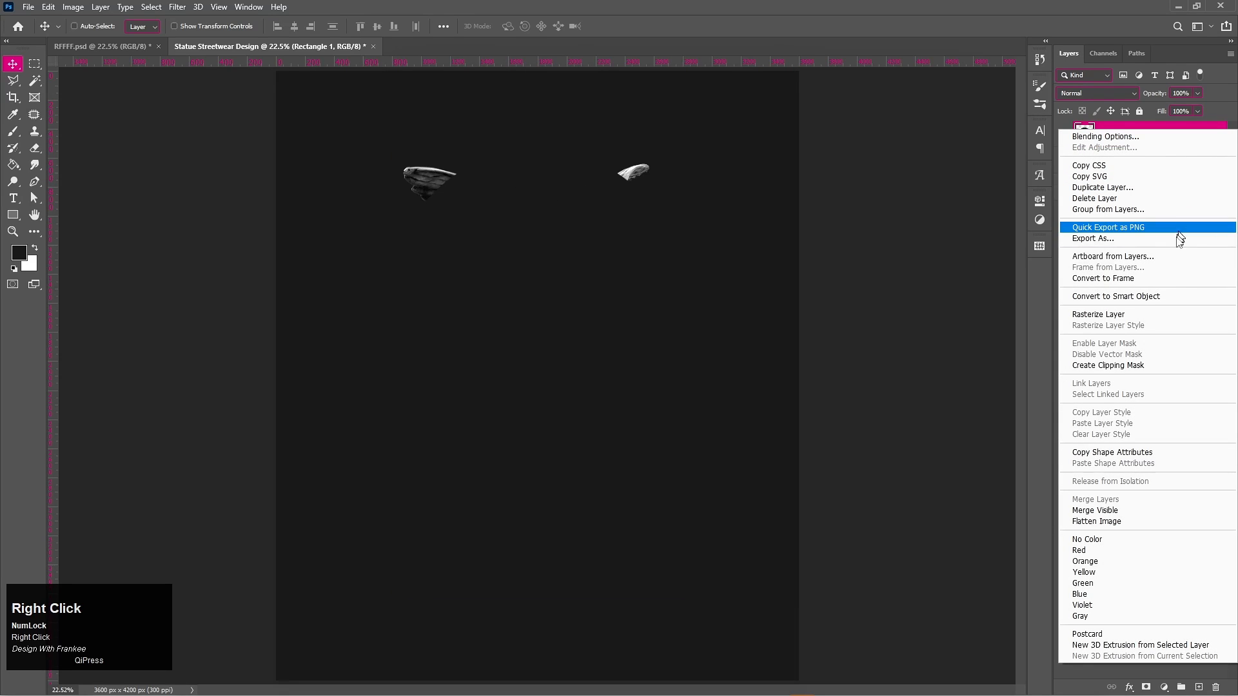
click(1167, 299)
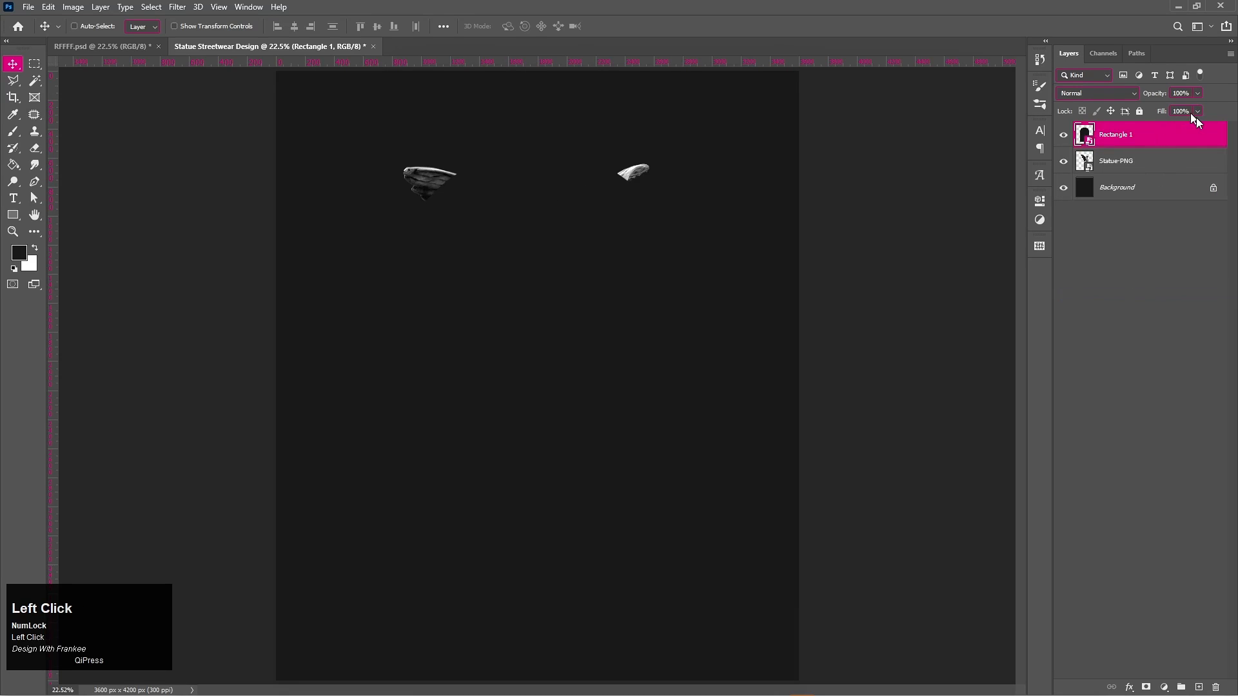
click(1198, 111)
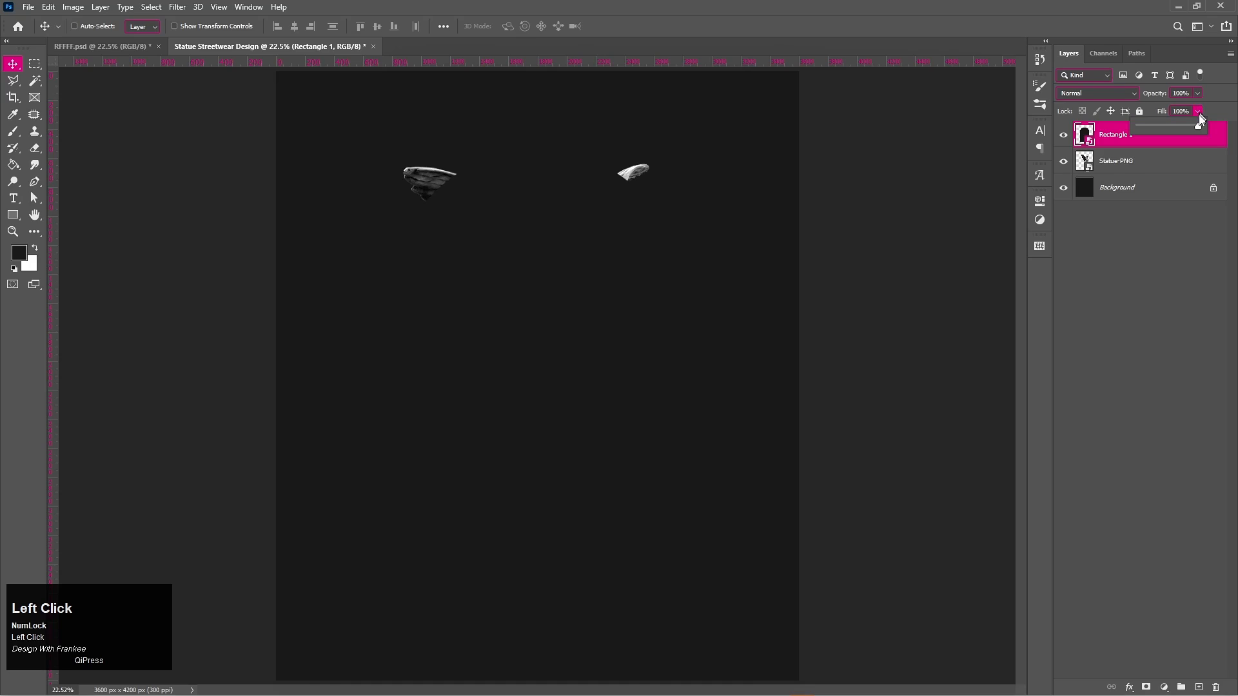
drag(1135, 127, 1134, 129)
Give the arch layer a white outside stroke 15 px wide and collapse its effects list
right_click(1134, 135)
click(1134, 147)
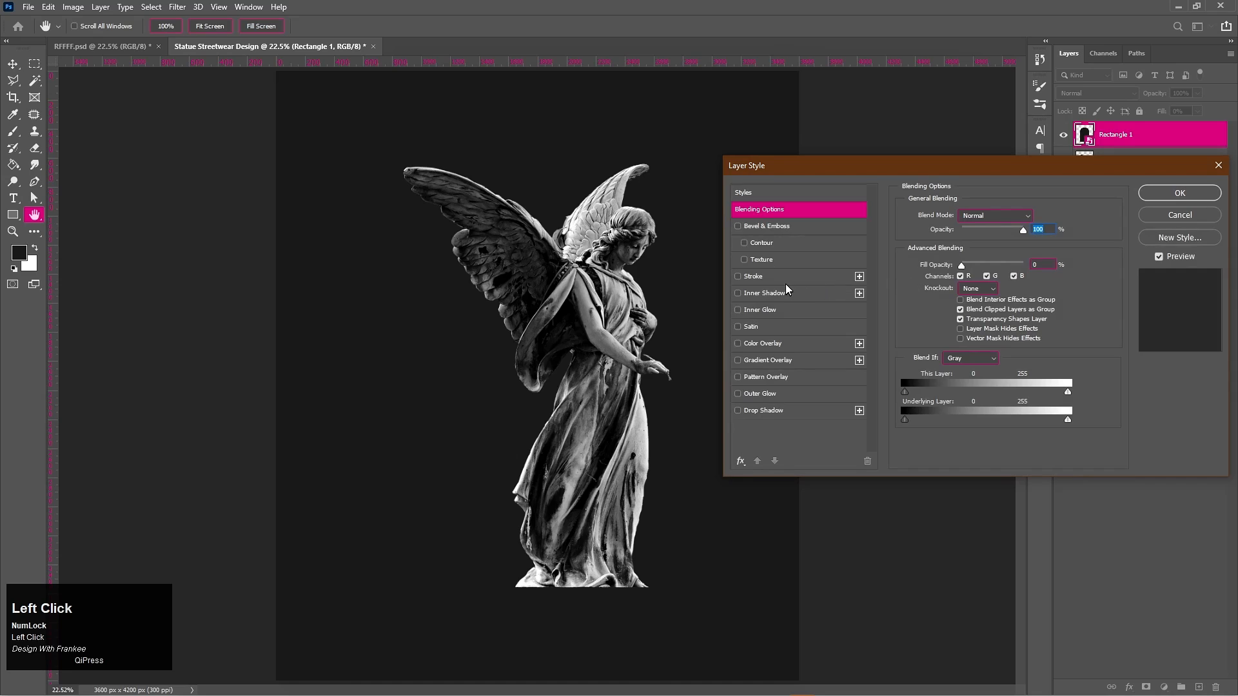
click(784, 279)
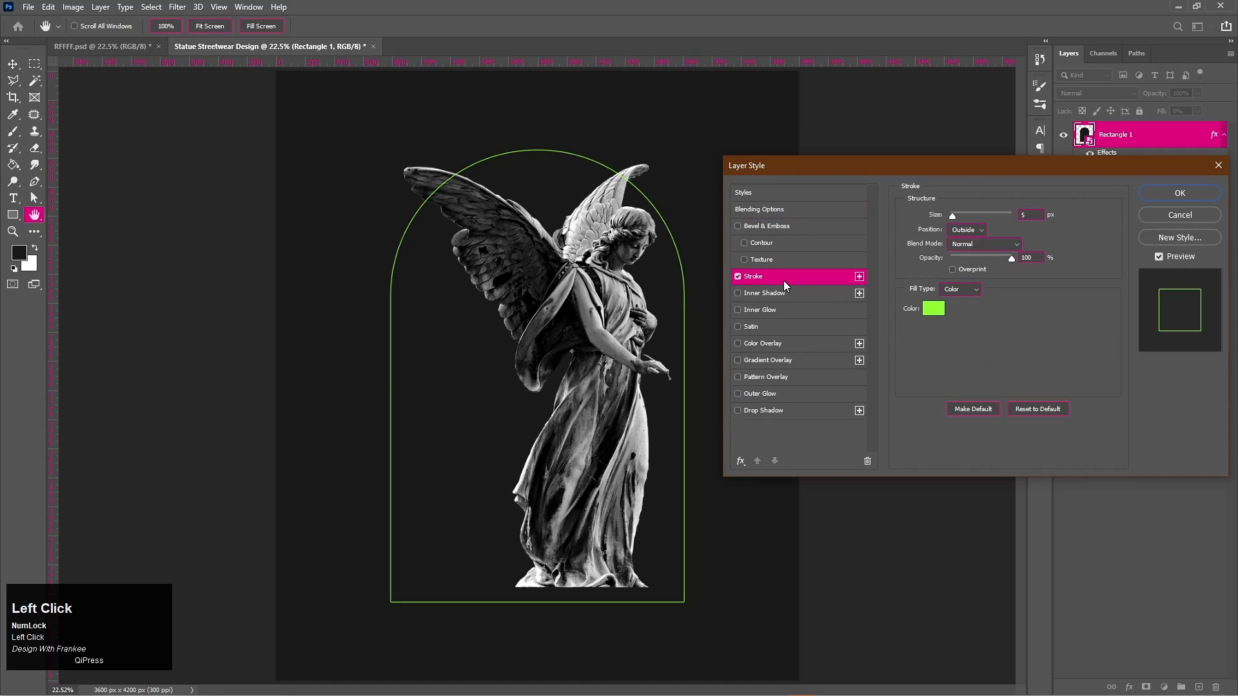
click(933, 309)
click(839, 149)
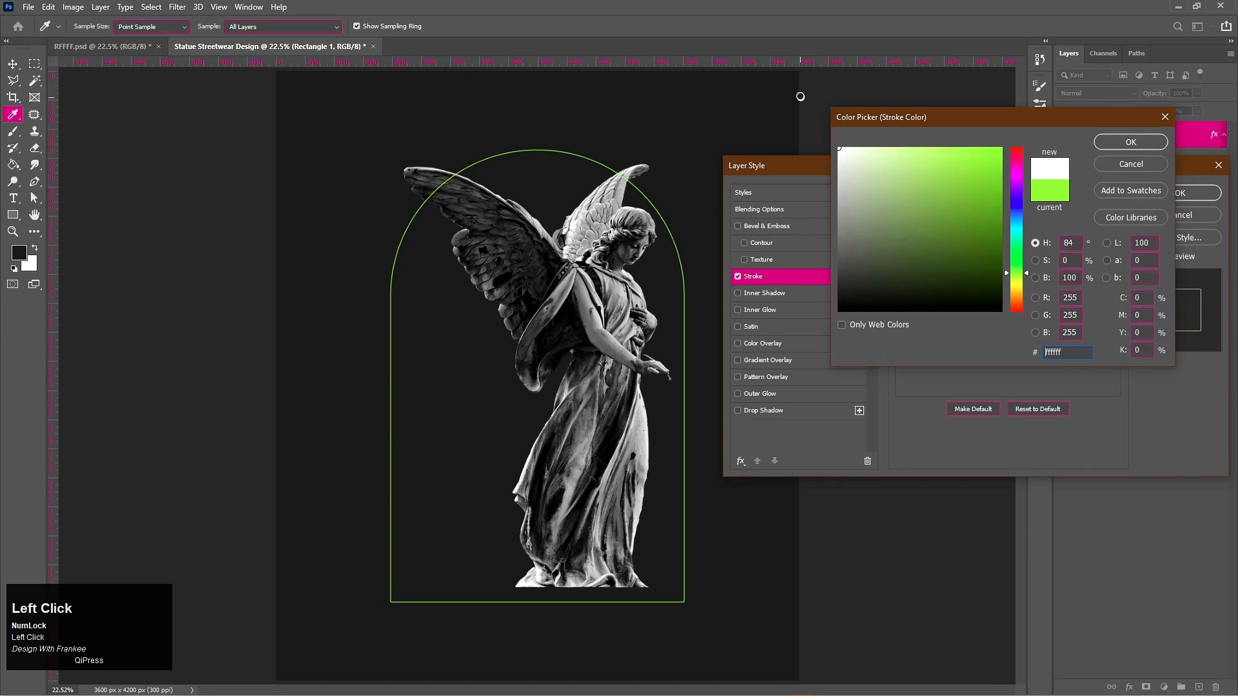
click(1131, 142)
click(1040, 214)
scroll(1038, 215, up, 9)
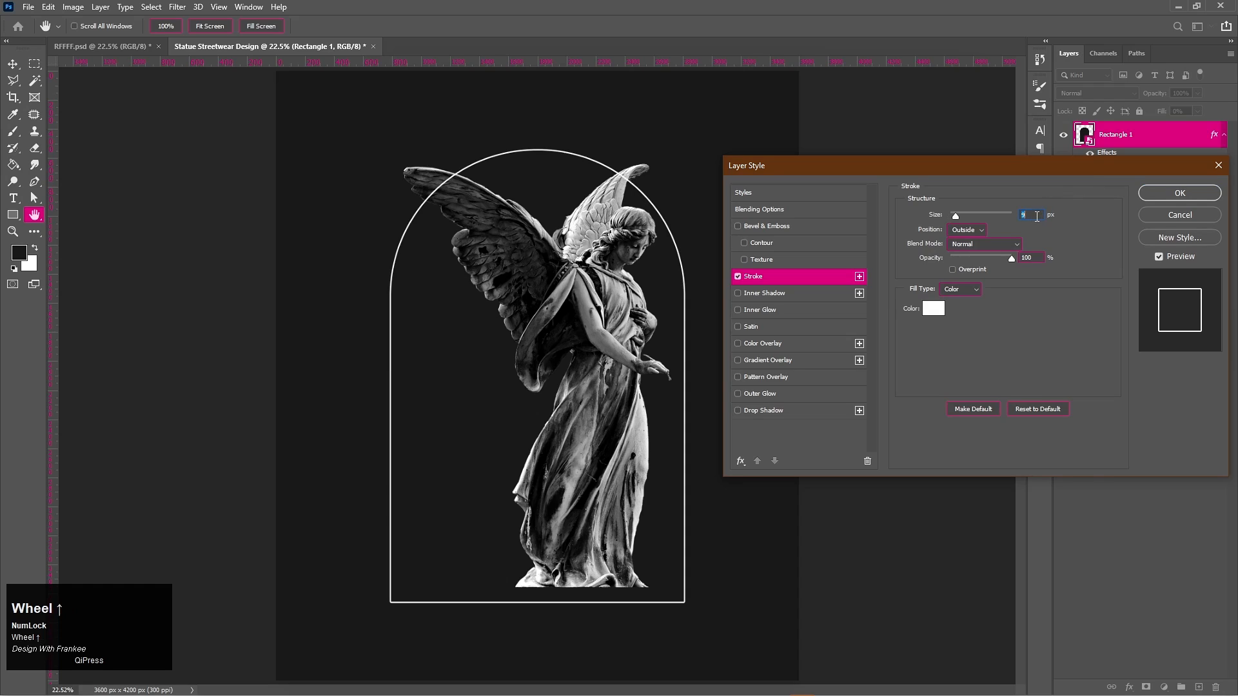
scroll(1037, 216, up, 1)
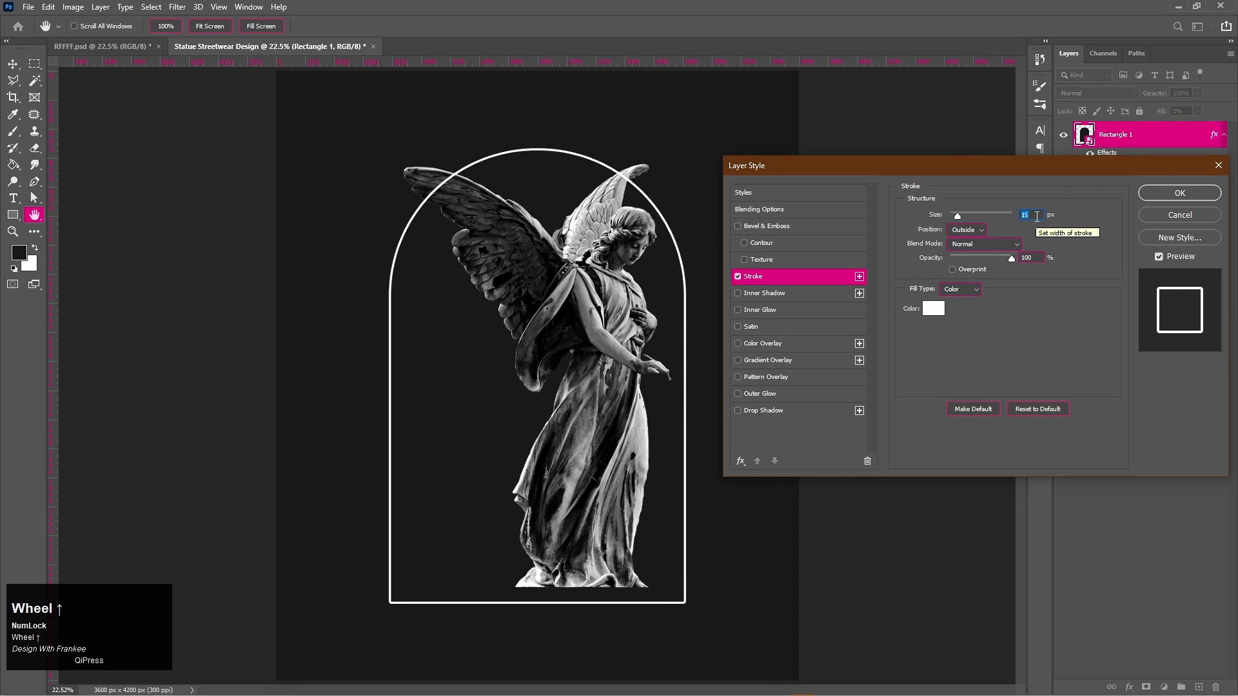
key(Return)
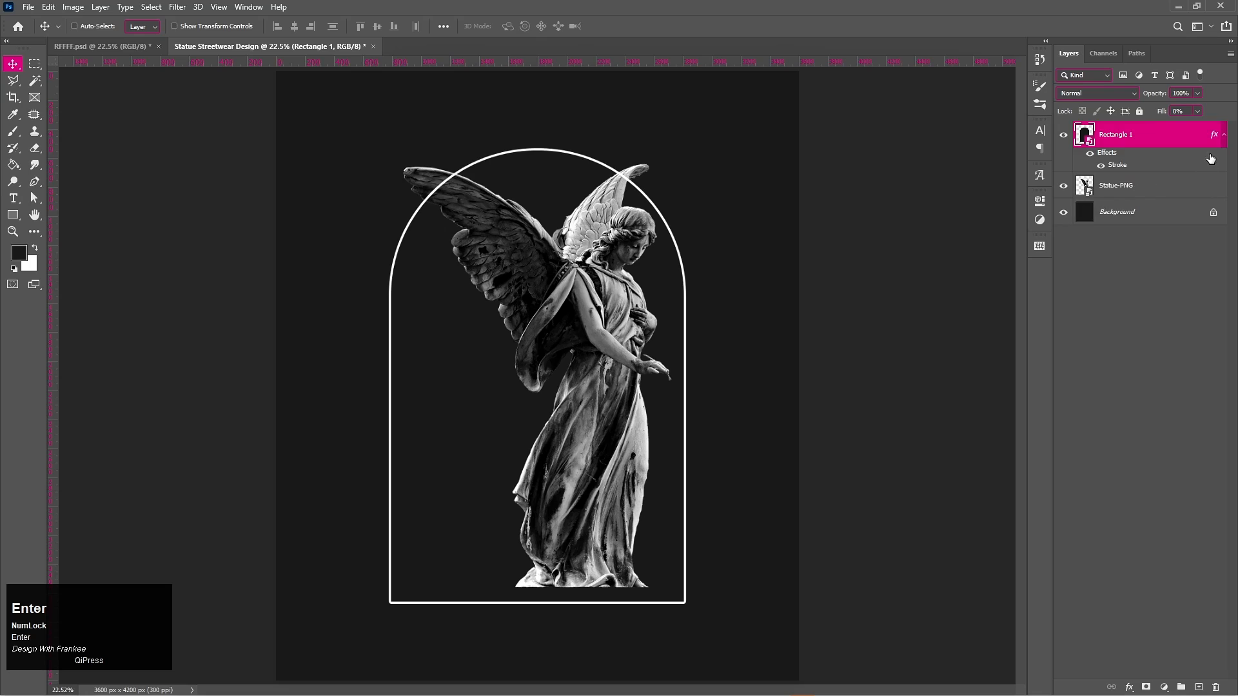
click(1223, 135)
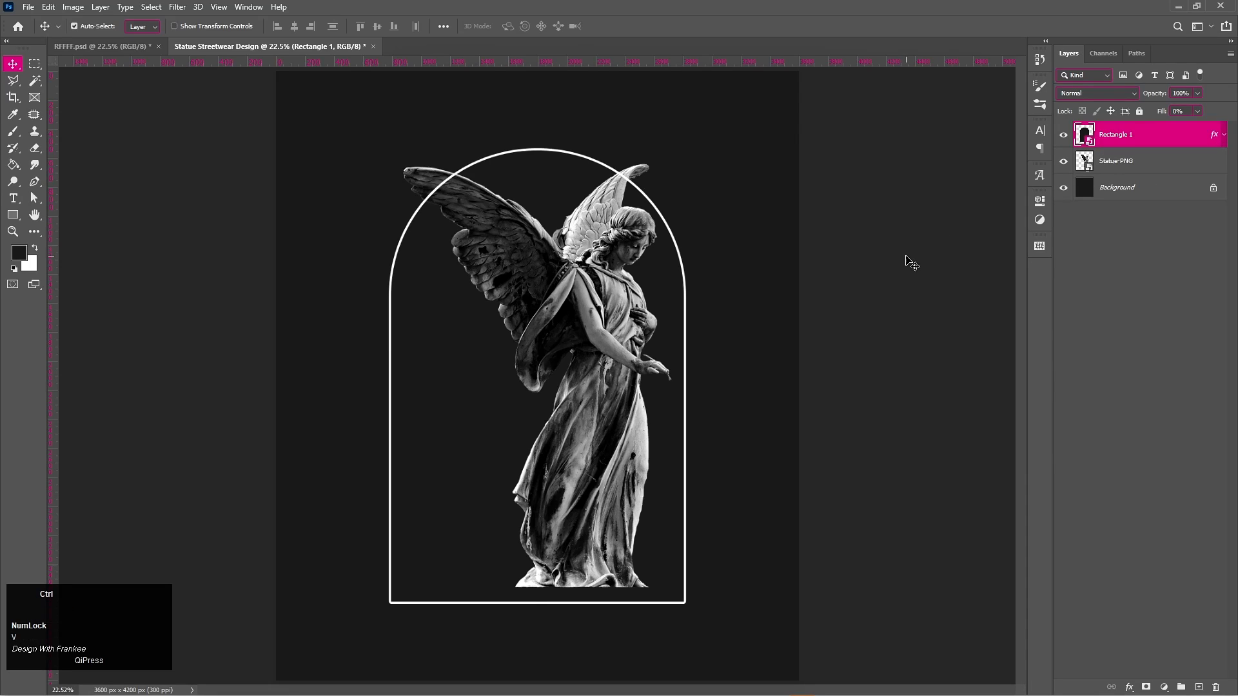
Extend the arch frame upward above the wings and raise its lower edge to the statue's base, at about 105% height
key(ctrl+t)
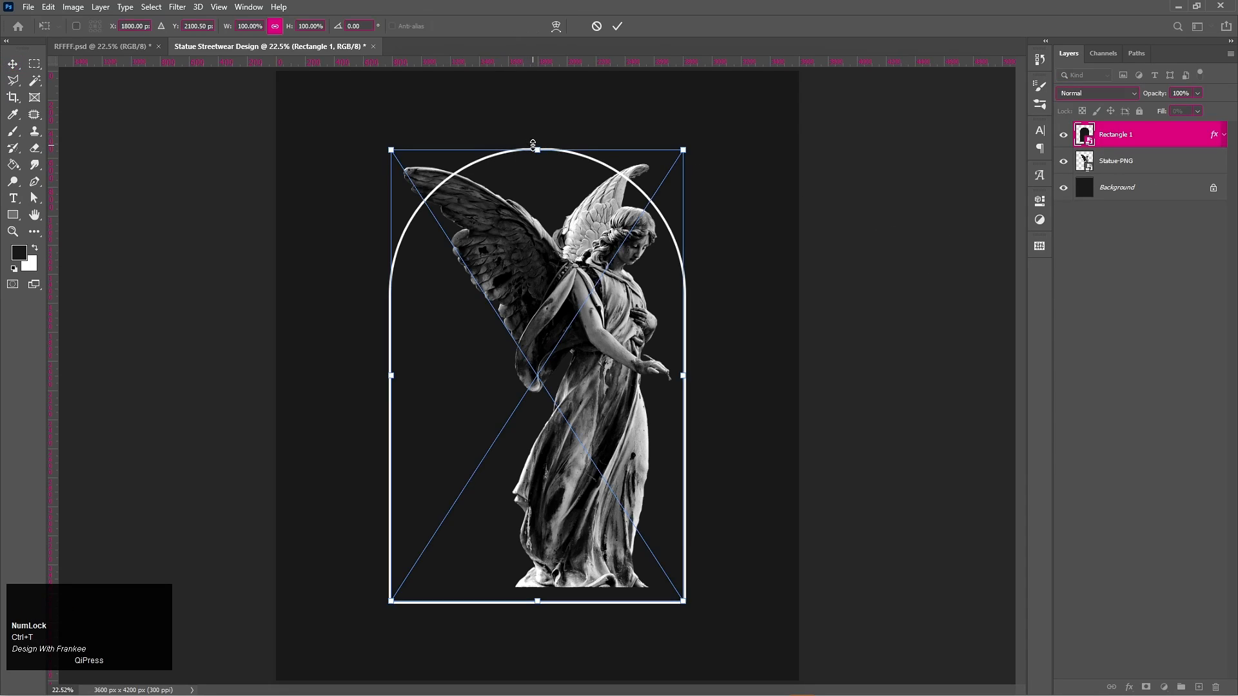
drag(535, 149, 536, 113)
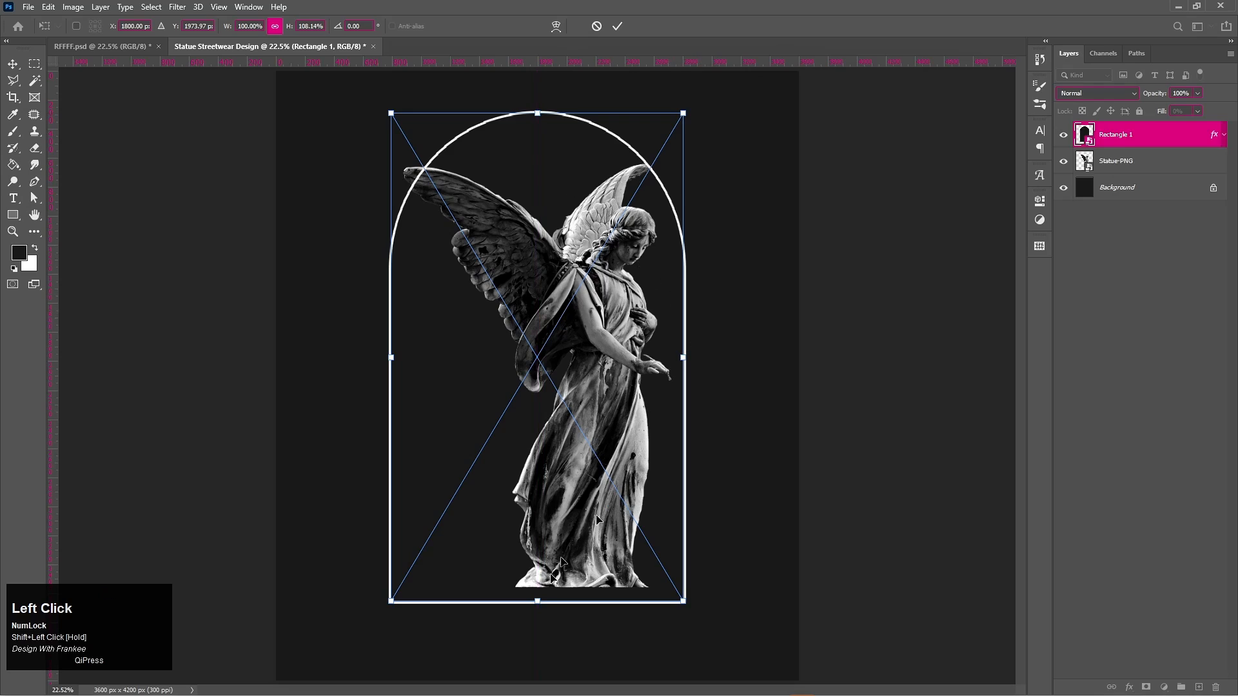
drag(537, 601, 540, 590)
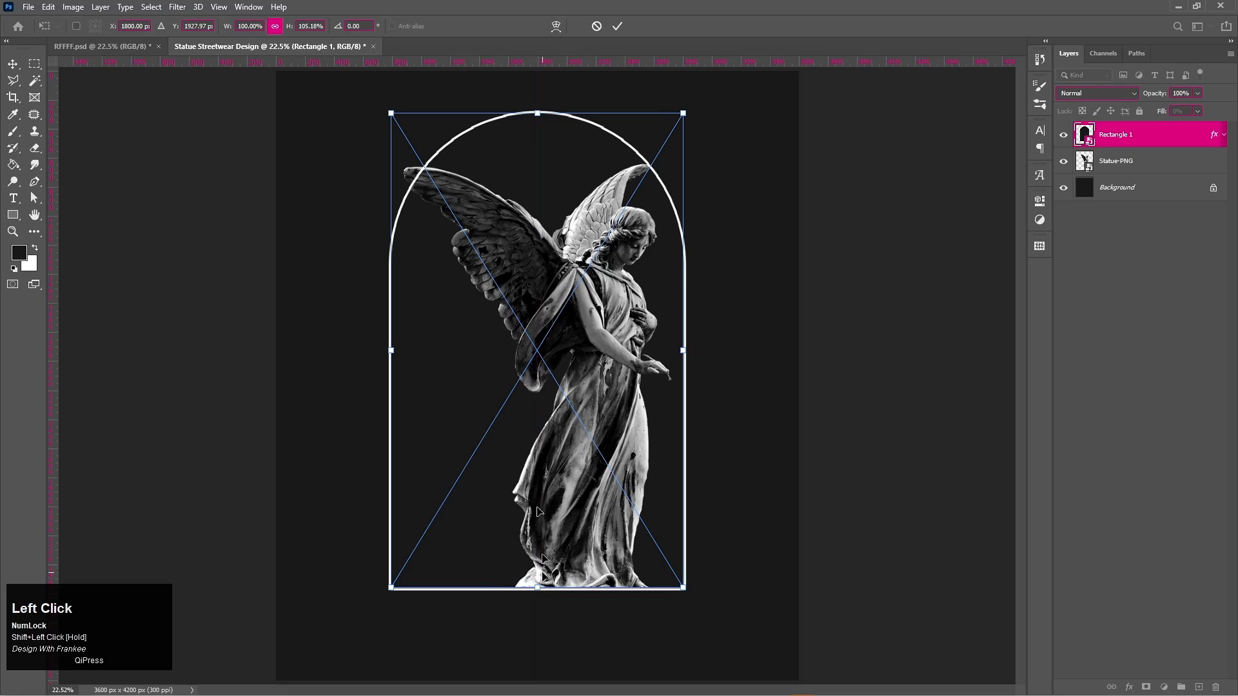
click(533, 350)
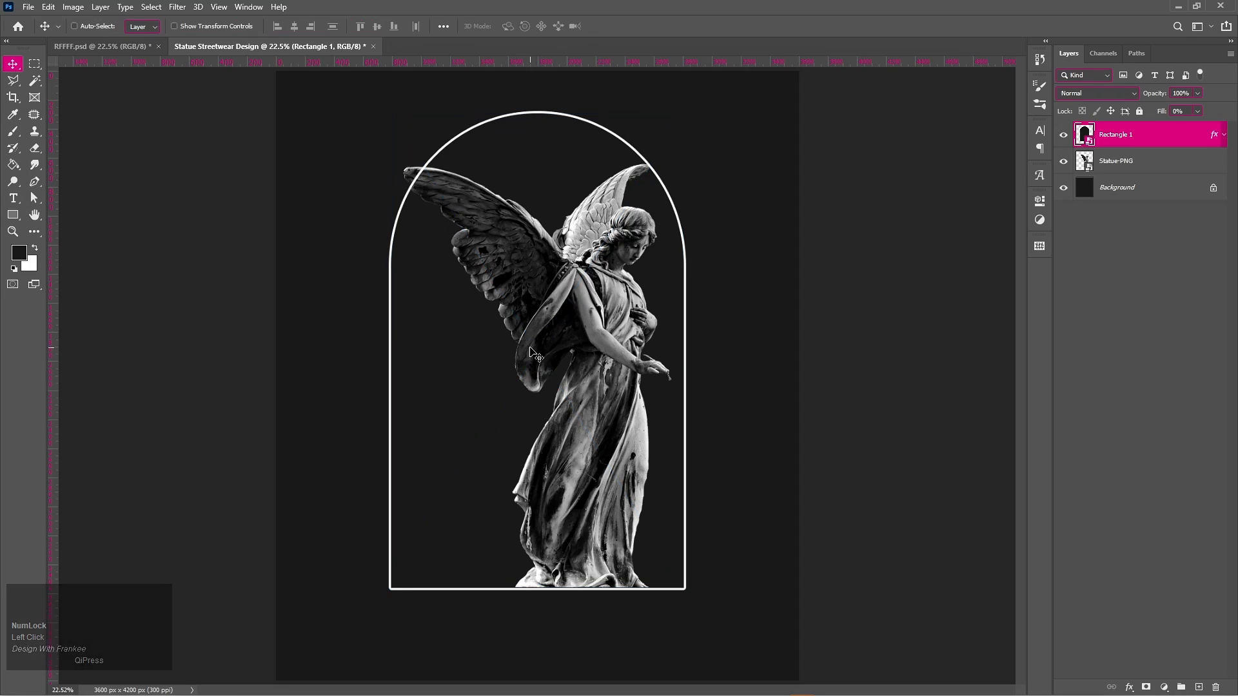
Hide the Rectangle 1 arch layer, leaving the statue on its own
click(1123, 171)
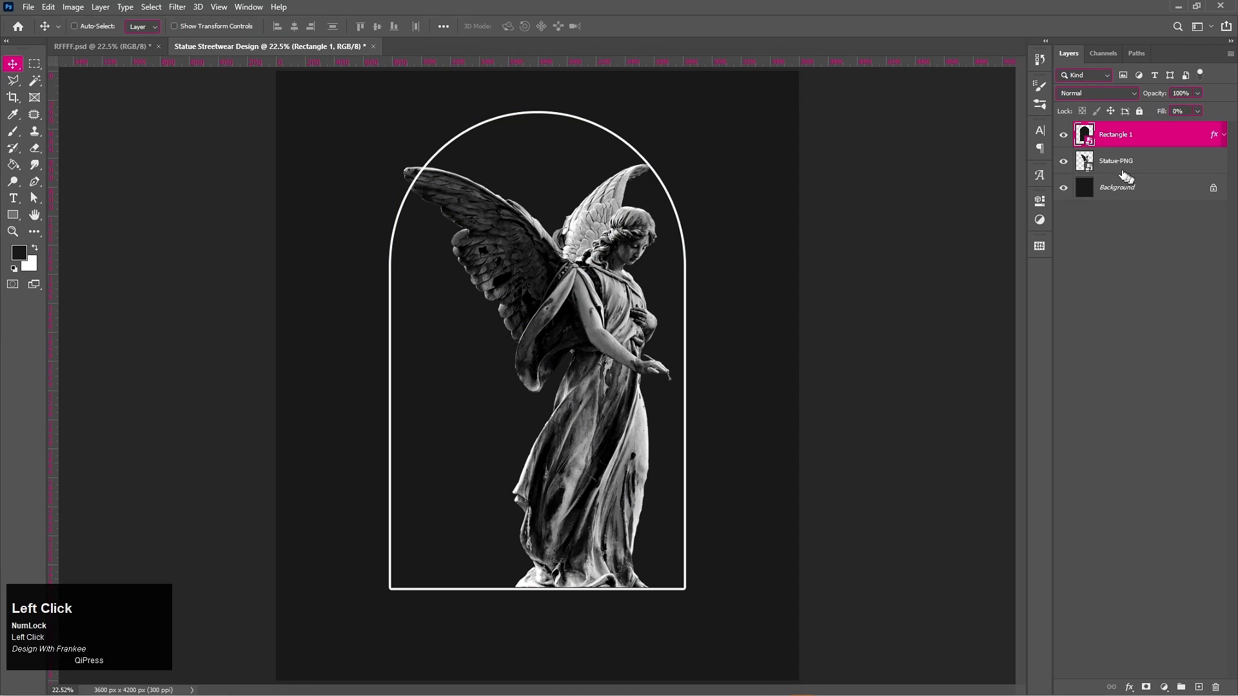
click(1064, 135)
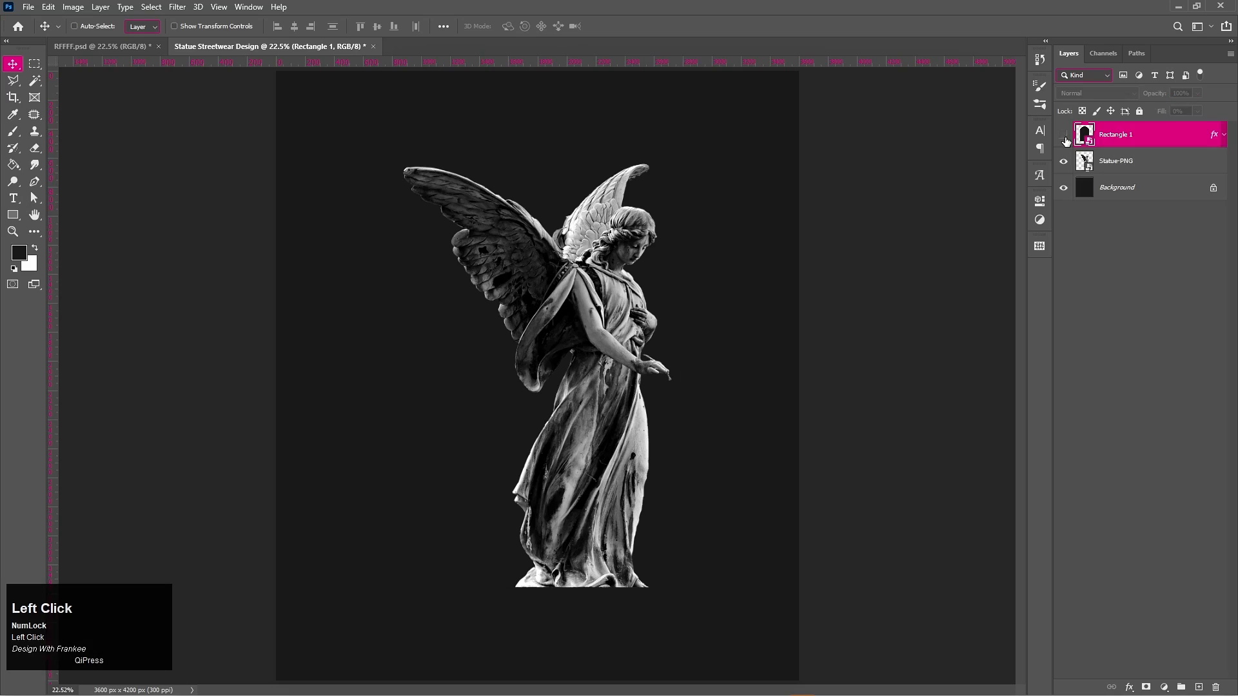
Add a text layer reading "mentality" directly above the Background, copying the word from the CC & Q file in Notepad
click(1140, 193)
key(t)
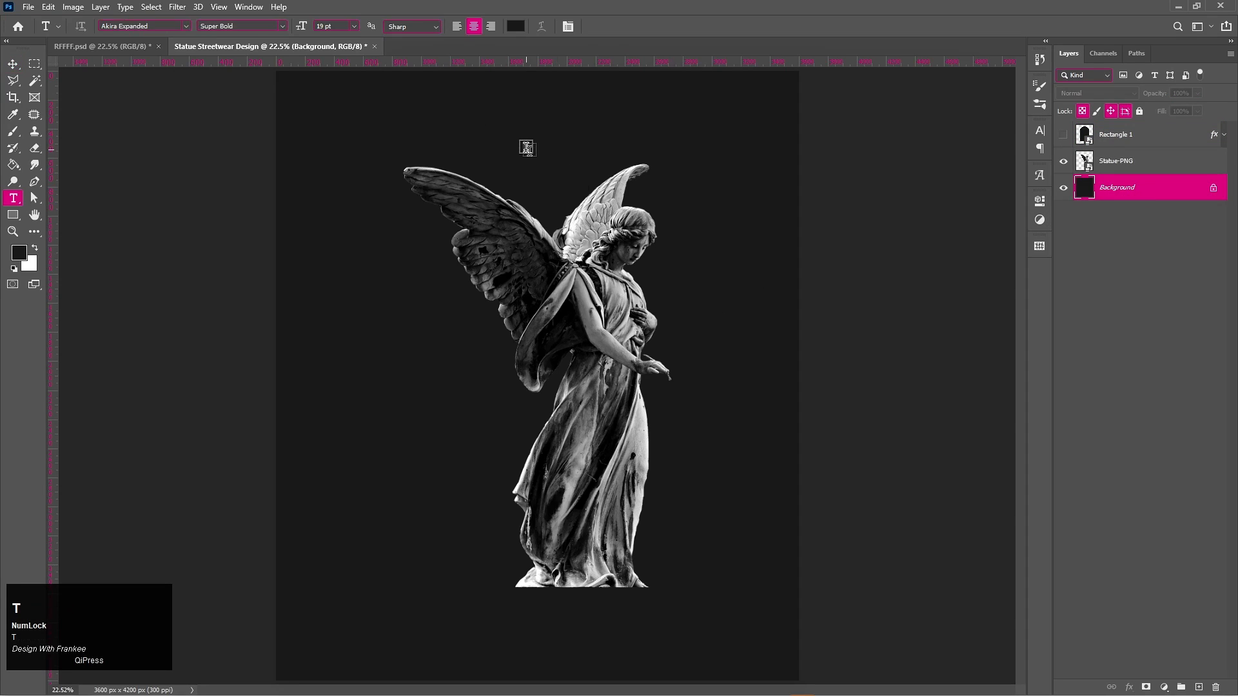
click(521, 140)
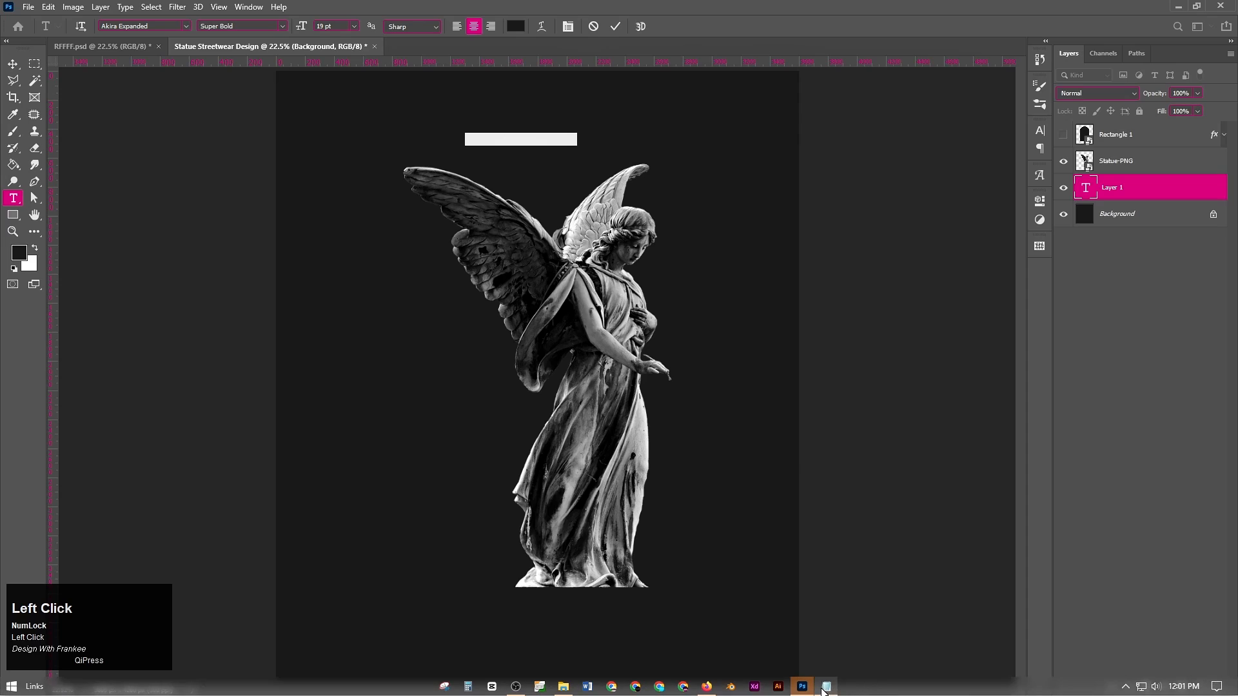
click(826, 687)
drag(793, 227, 690, 225)
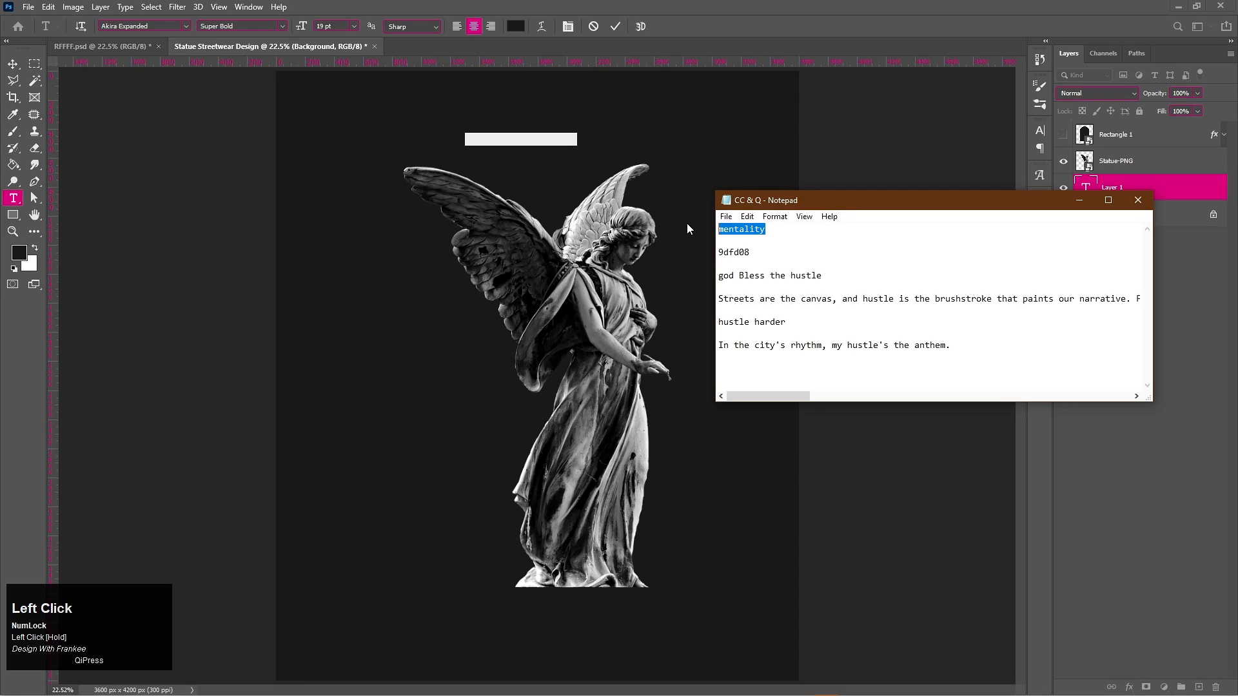
key(ctrl+c)
click(589, 234)
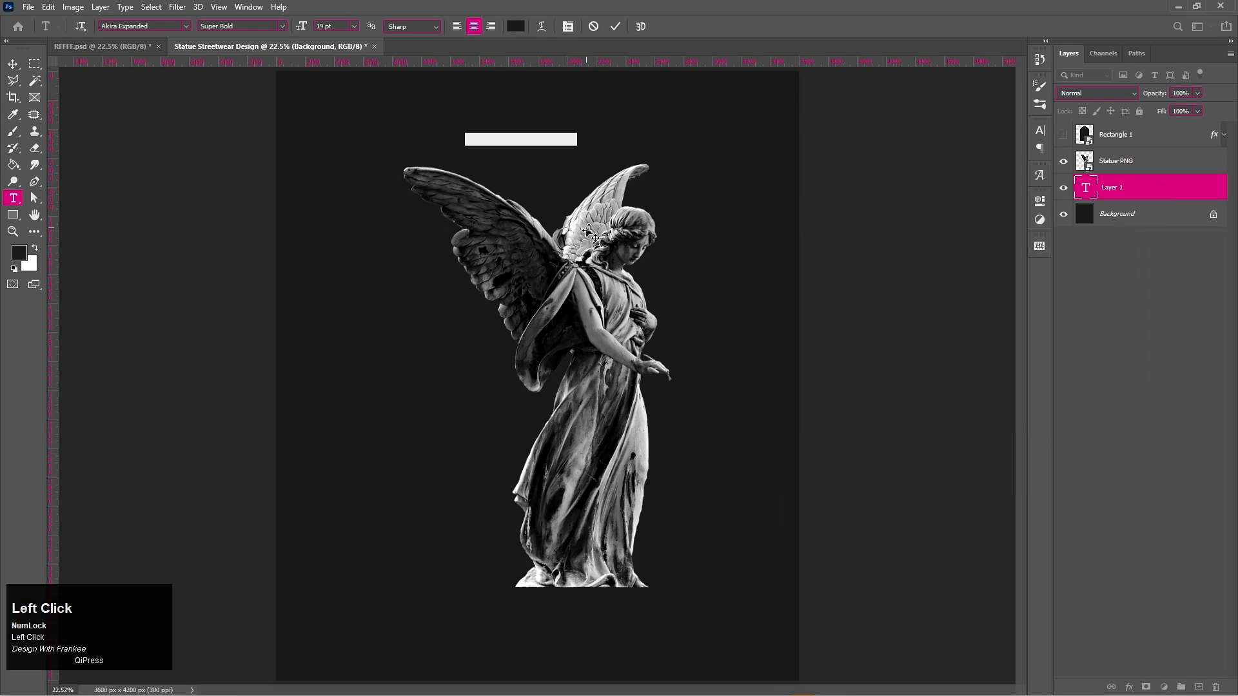
key(ctrl+v)
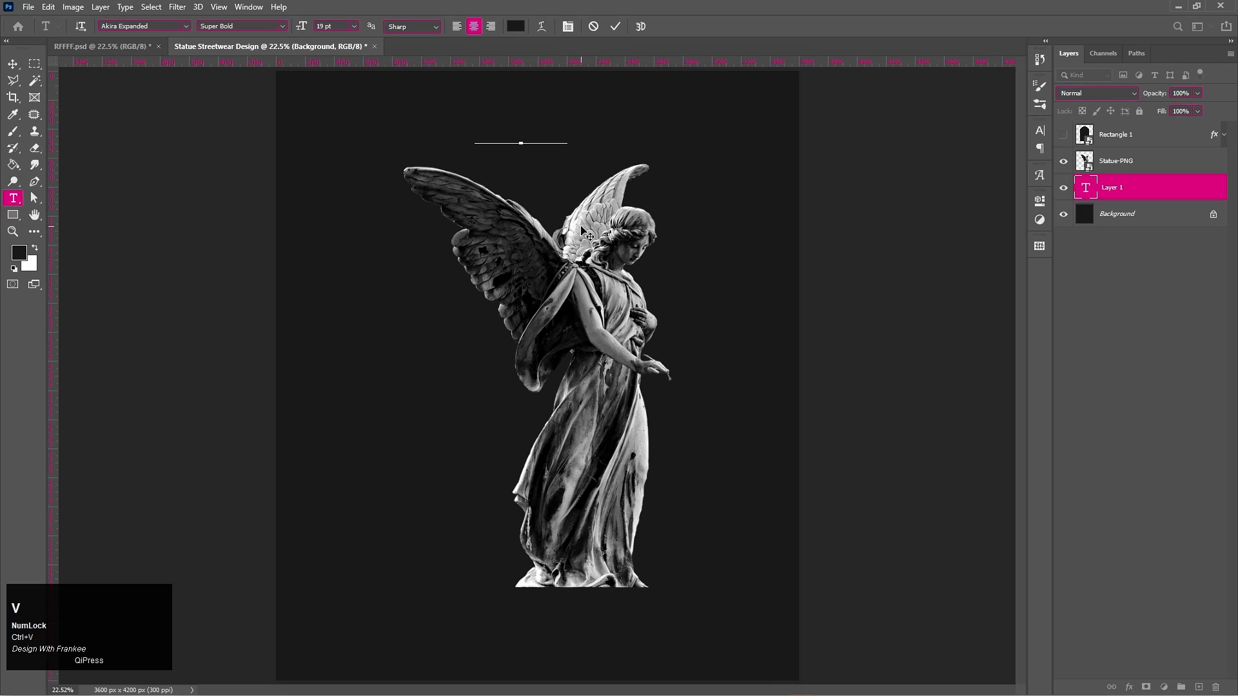
Set the colour of the whole "mentality" text to 9dfd08, copying the code from the Notepad file
key(ctrl+a)
click(827, 694)
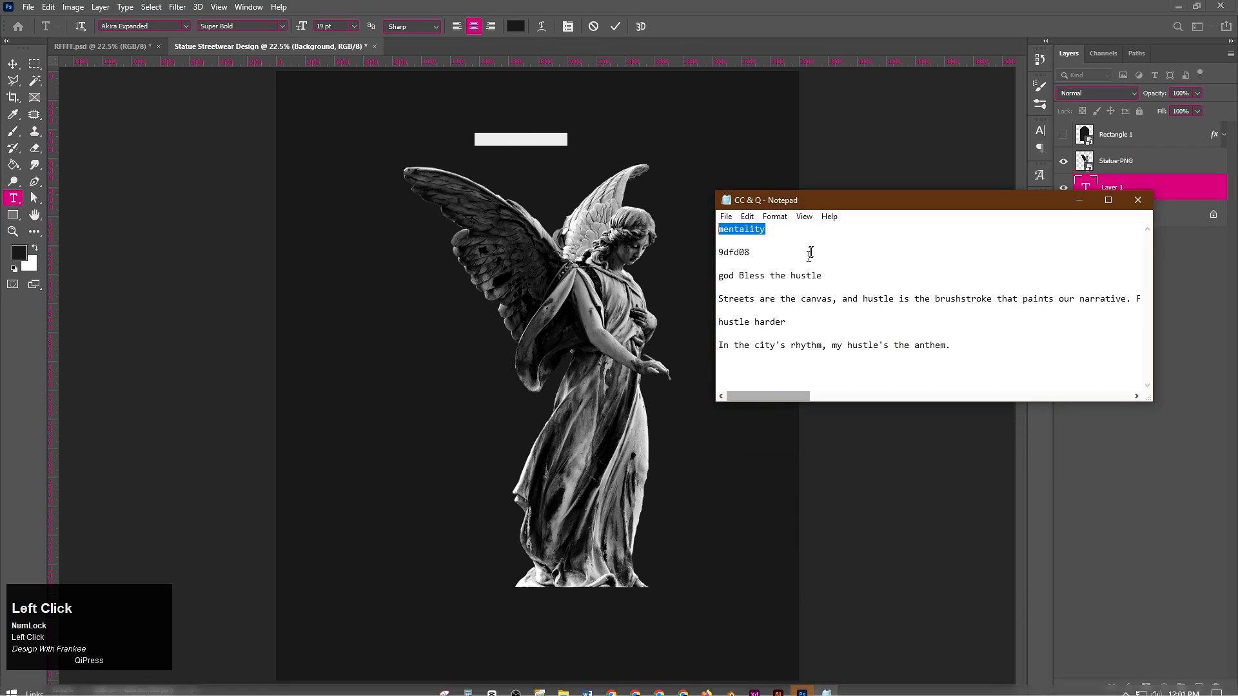
drag(751, 253, 683, 253)
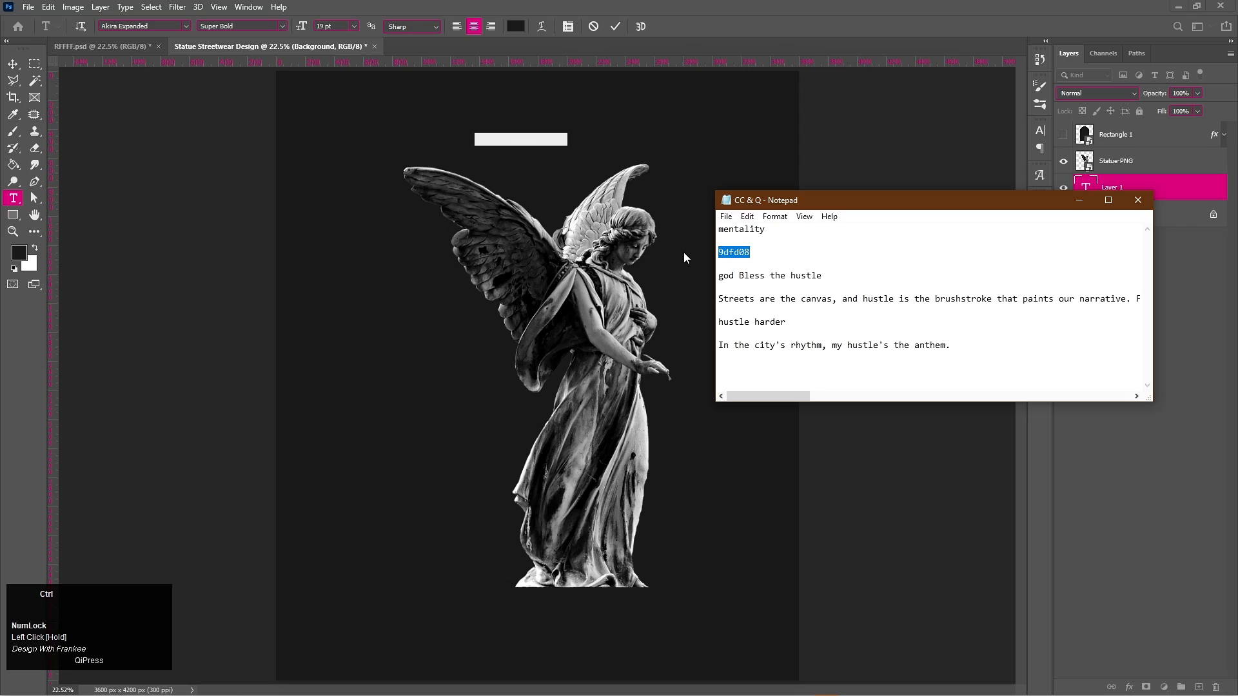
click(1079, 200)
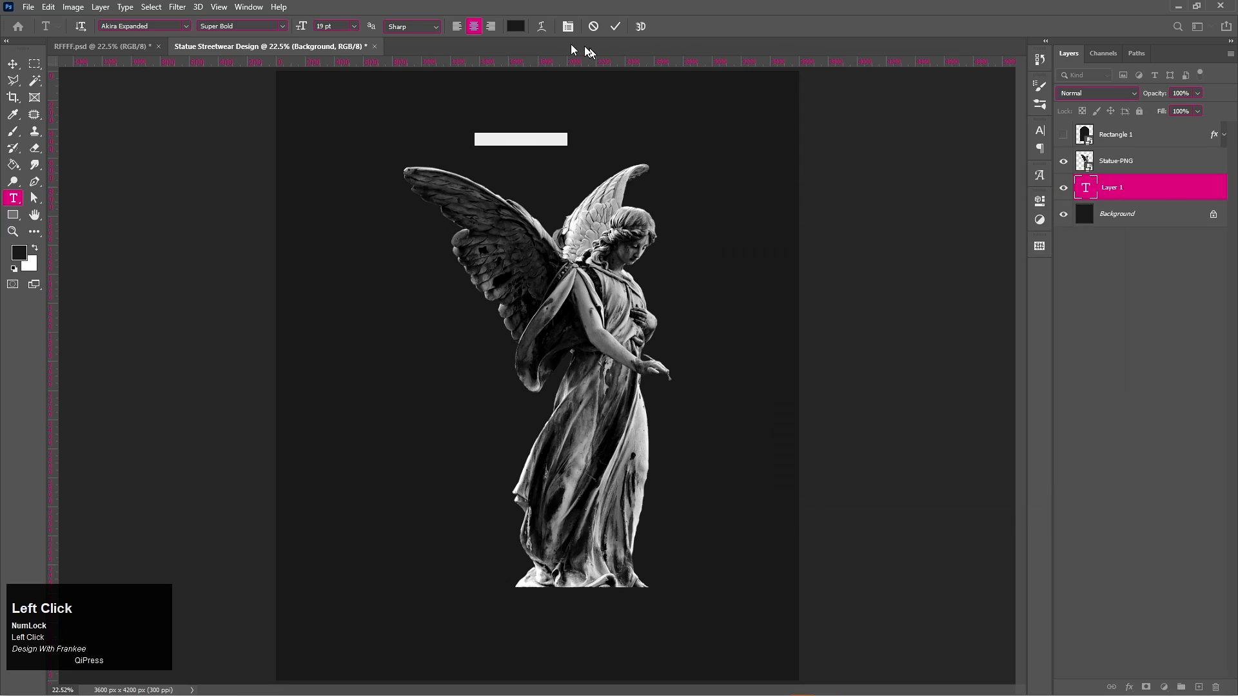
click(515, 26)
key(ctrl+v)
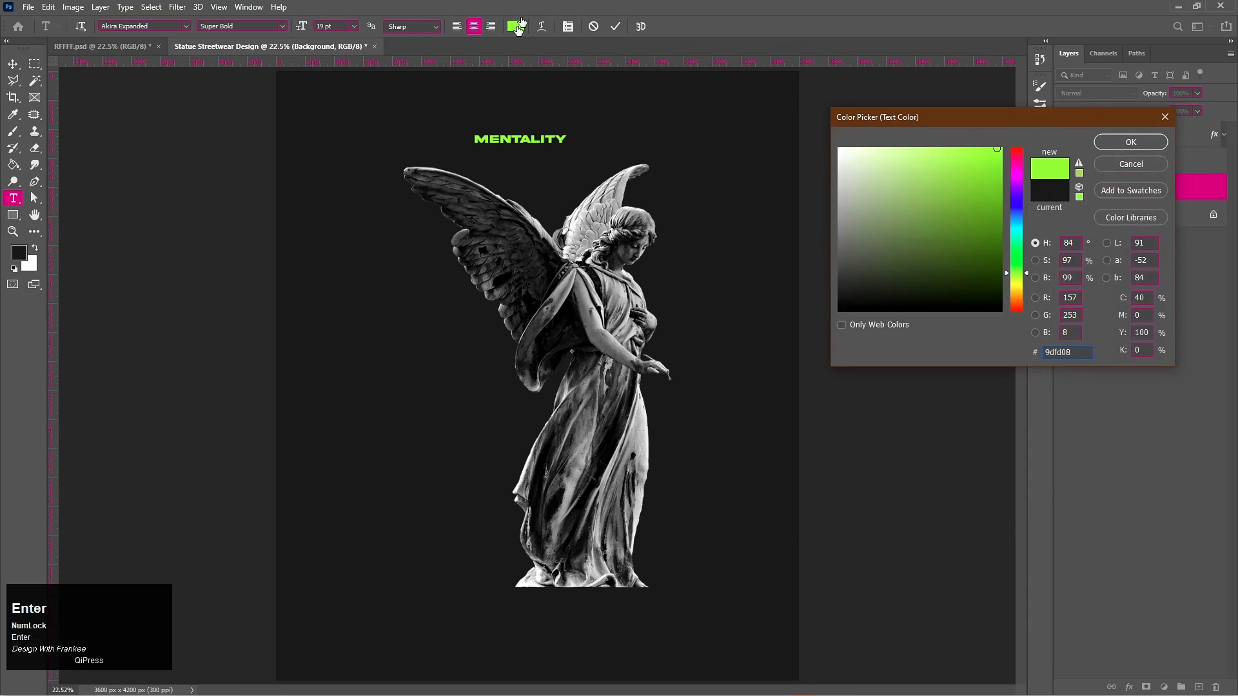
key(Return)
Change the "mentality" text's font to Obituary Regular, turn off All Caps and commit the text
click(185, 26)
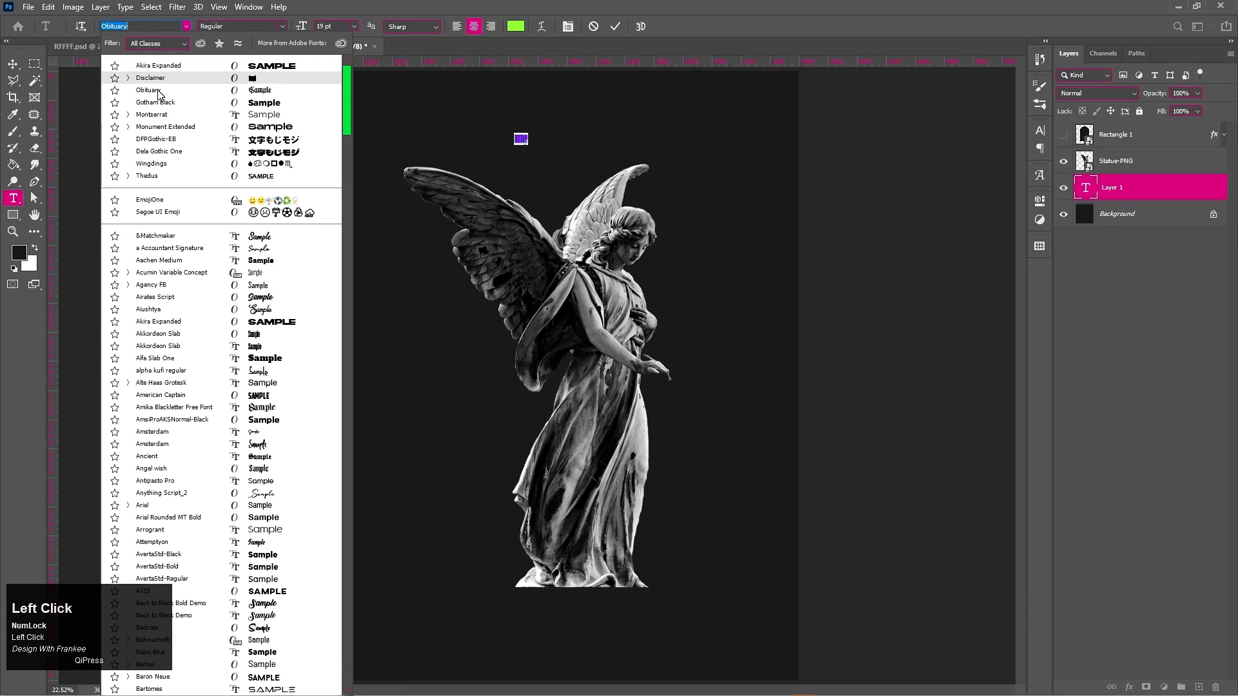
click(157, 91)
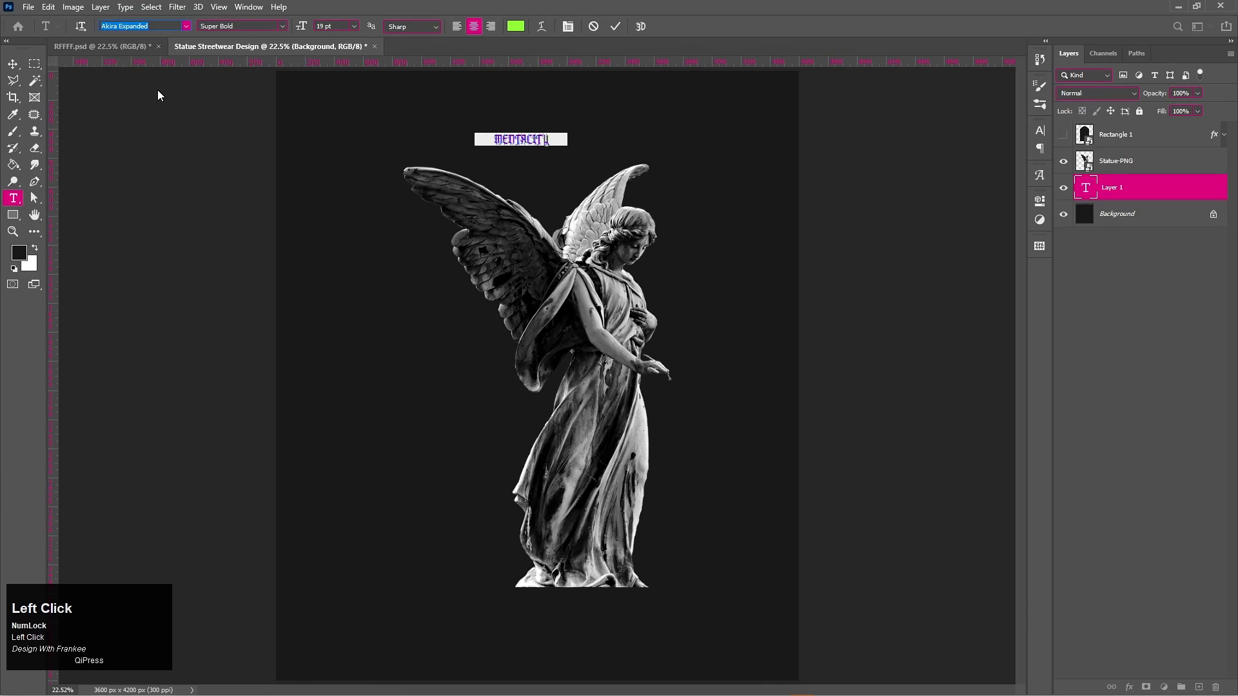
click(1043, 134)
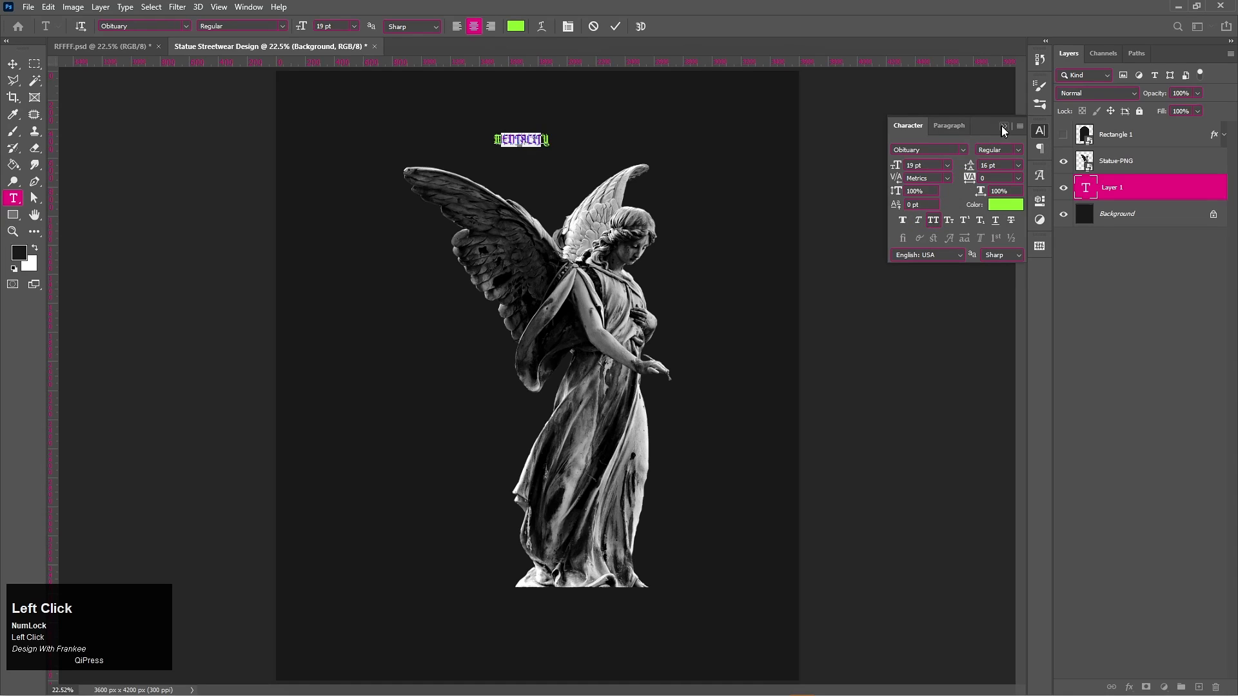
click(933, 219)
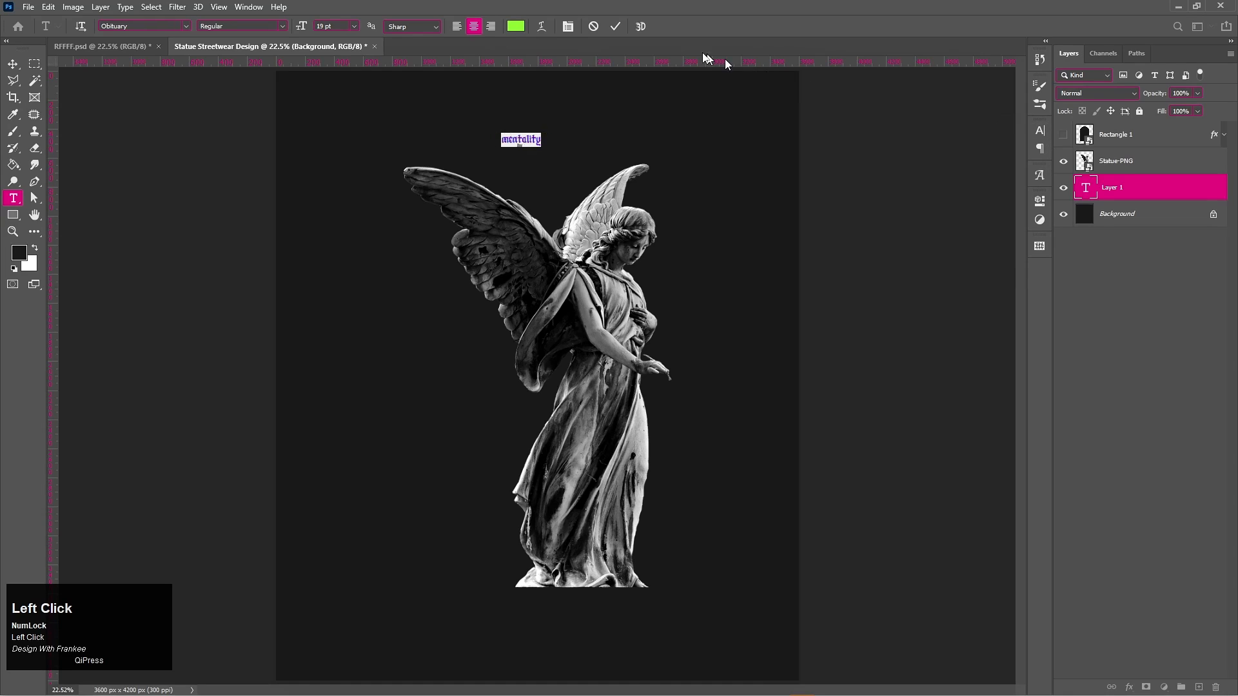
click(616, 26)
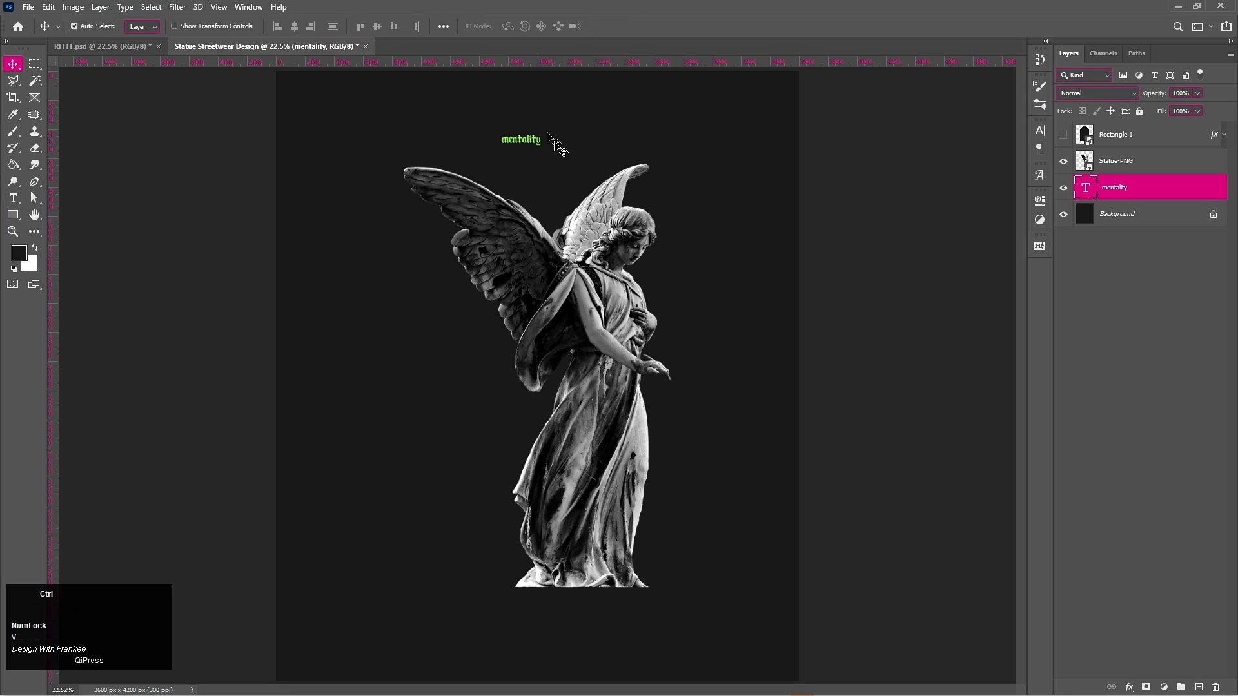
Scale the "mentality" text to about 979% and centre it horizontally on the canvas, behind the statue's wings
key(ctrl+t)
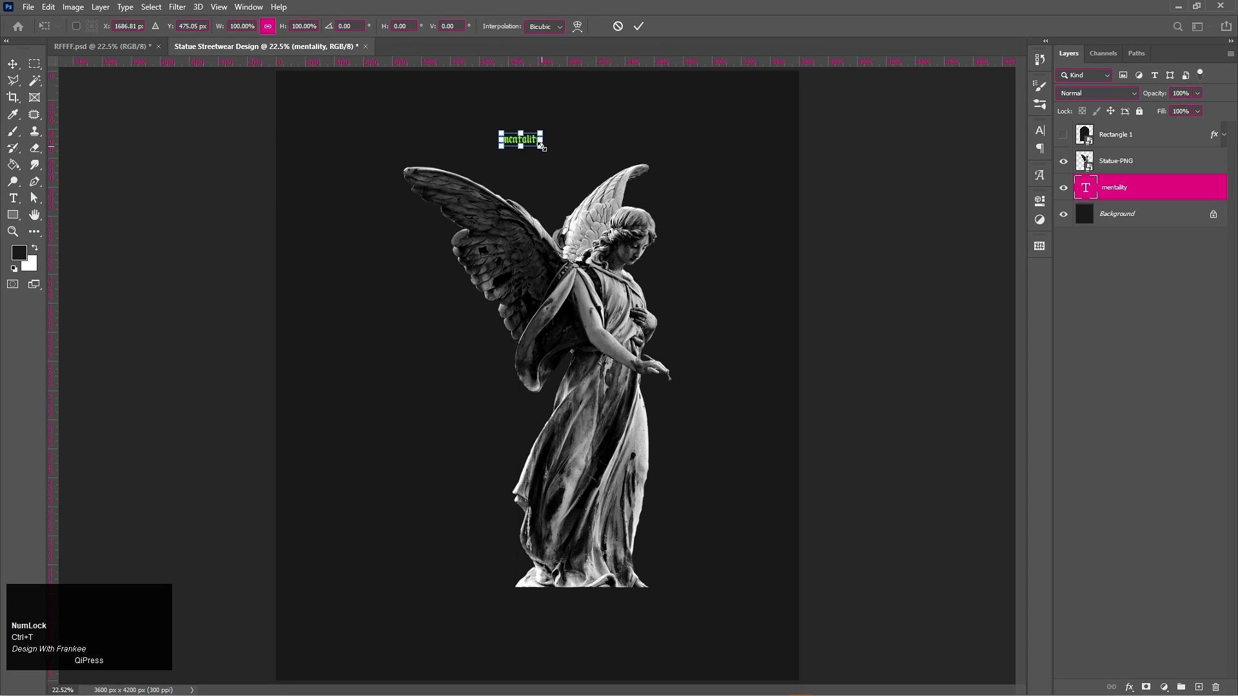
drag(542, 147, 707, 224)
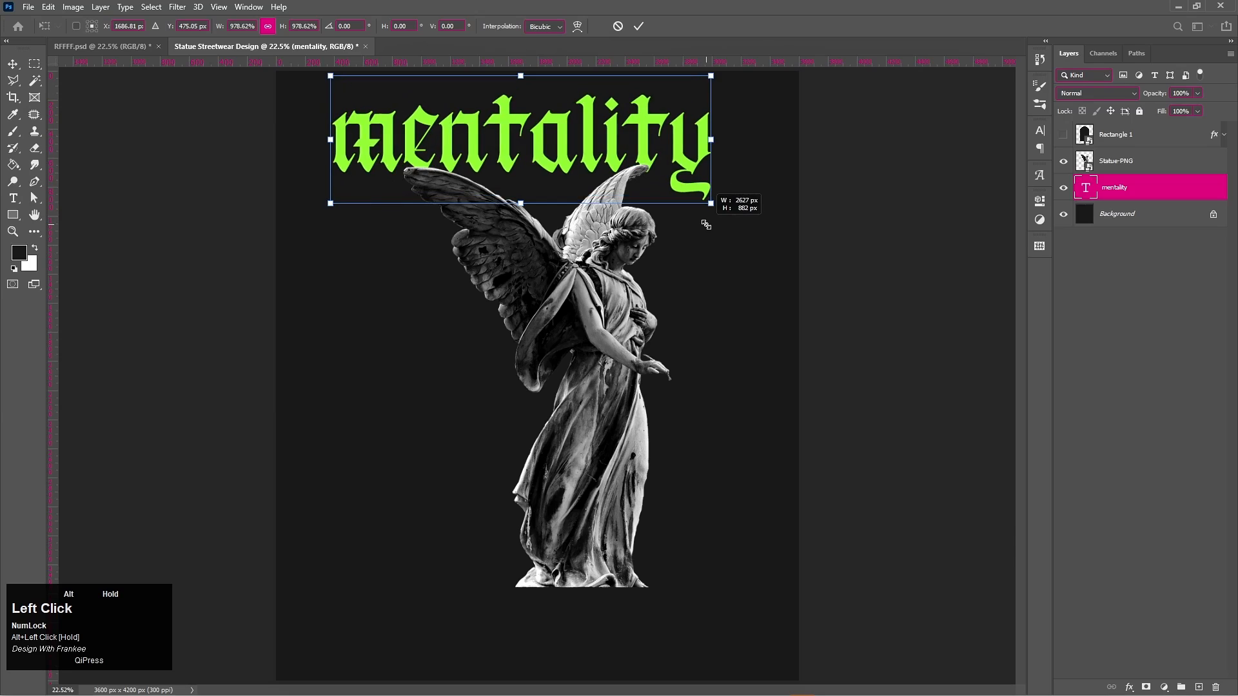
drag(533, 139, 553, 202)
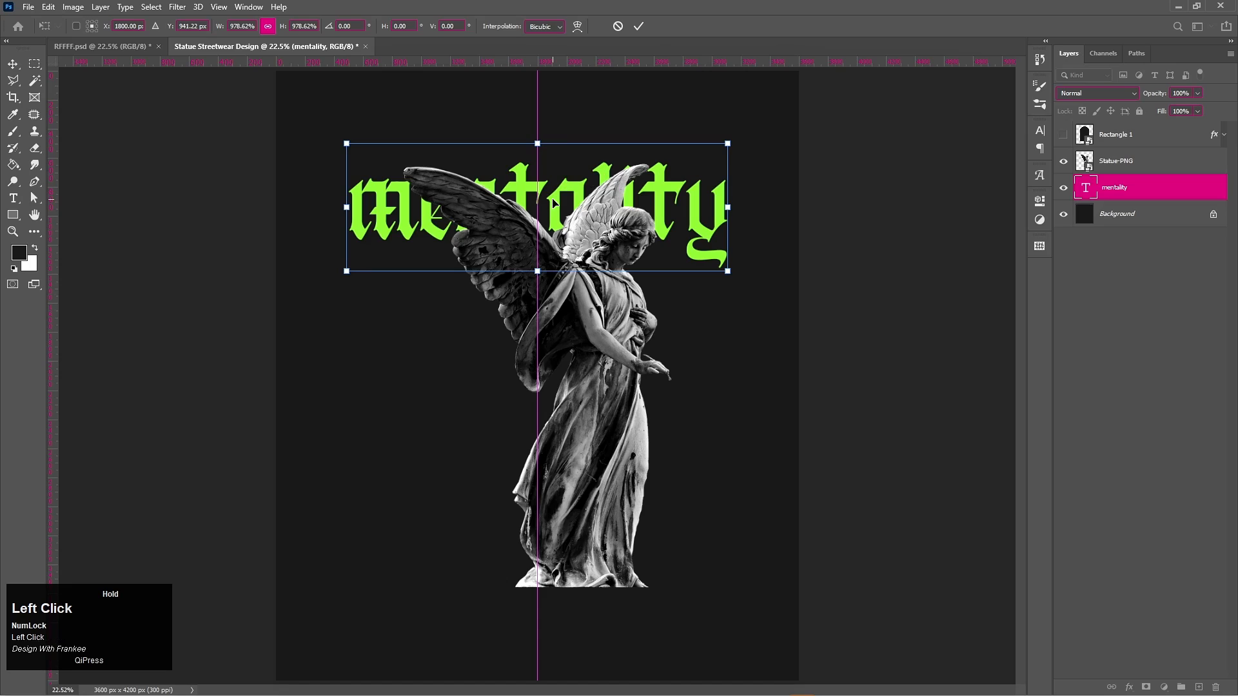
key(Return)
Hide the Statue-PNG layer and convert the "mentality" text layer to a shape
click(1064, 161)
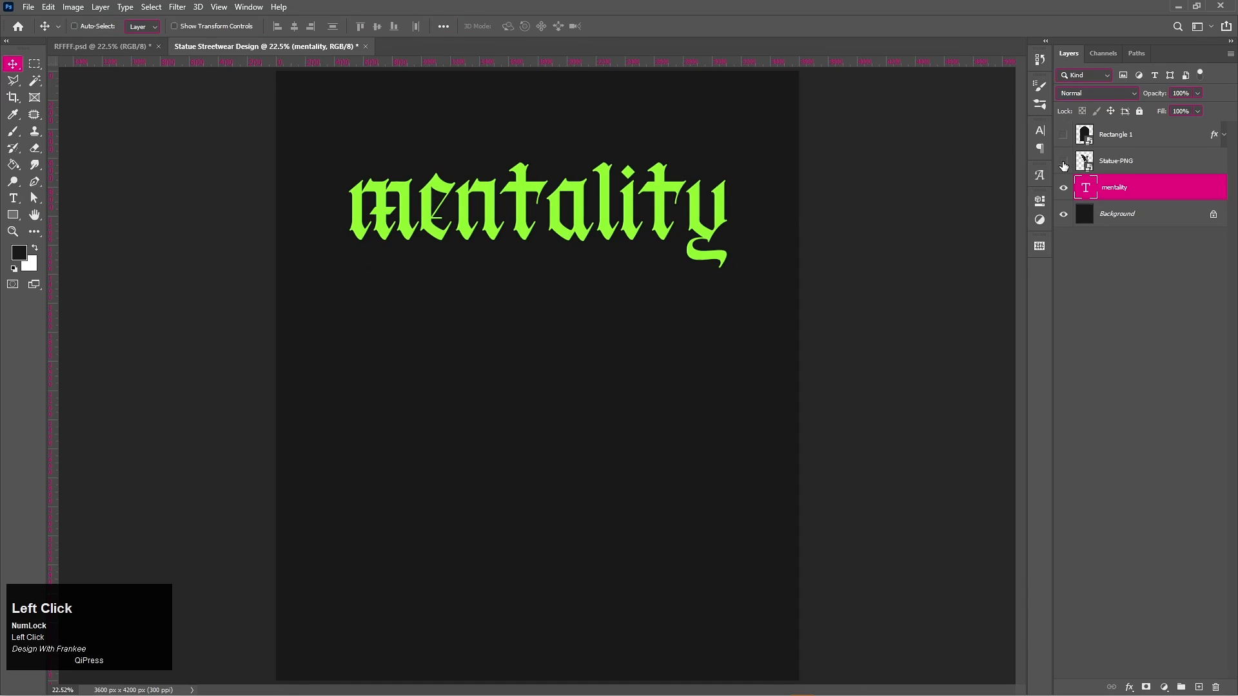
right_click(1107, 193)
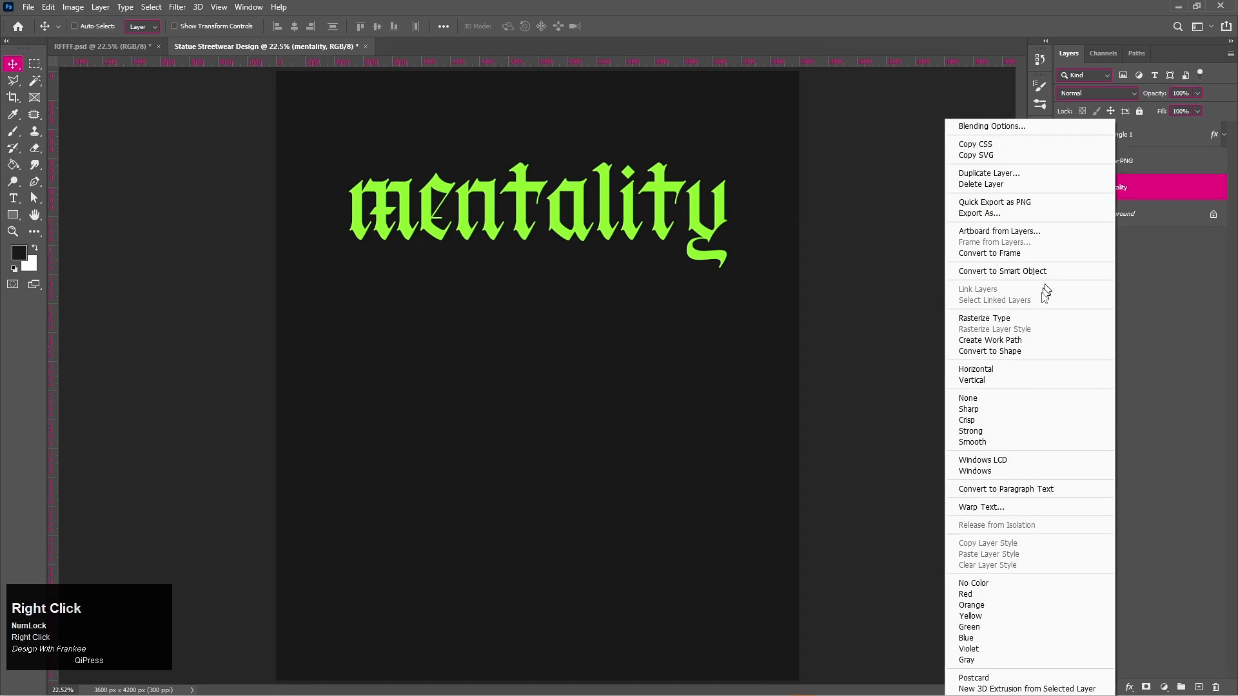
click(1028, 352)
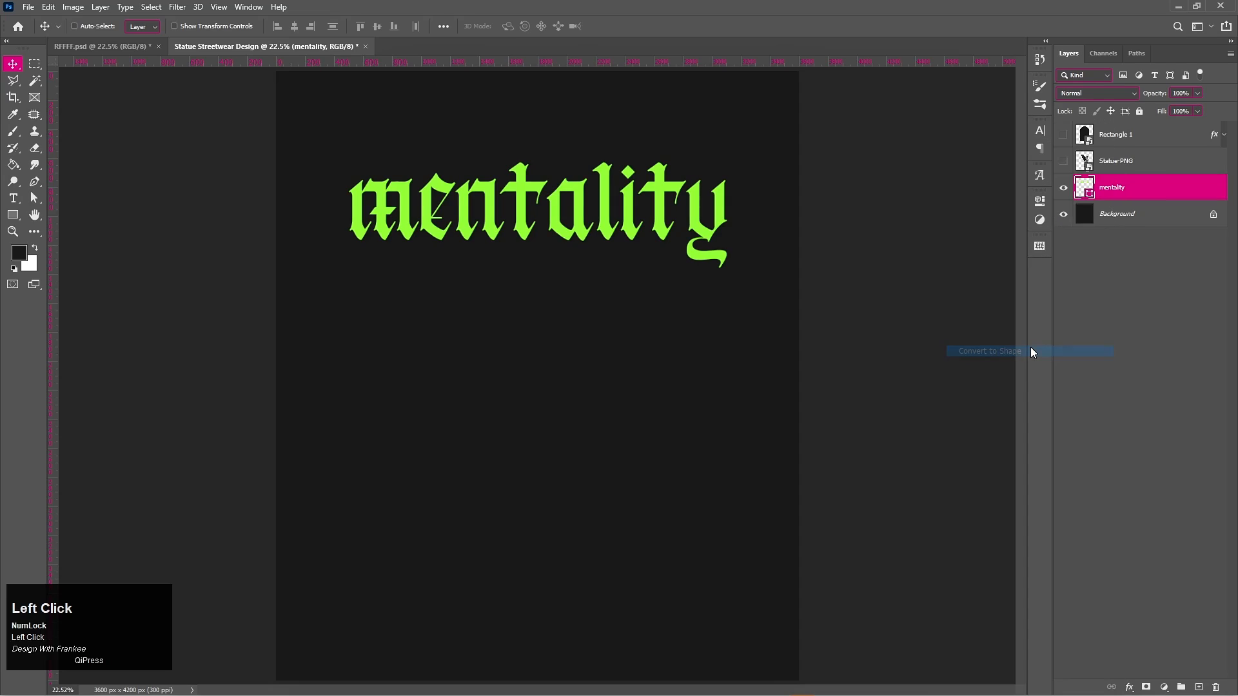
Stretch the lower halves of the "mentality" letters straight down with the Direct Selection Tool, to a shape height of about 1294 px
click(34, 198)
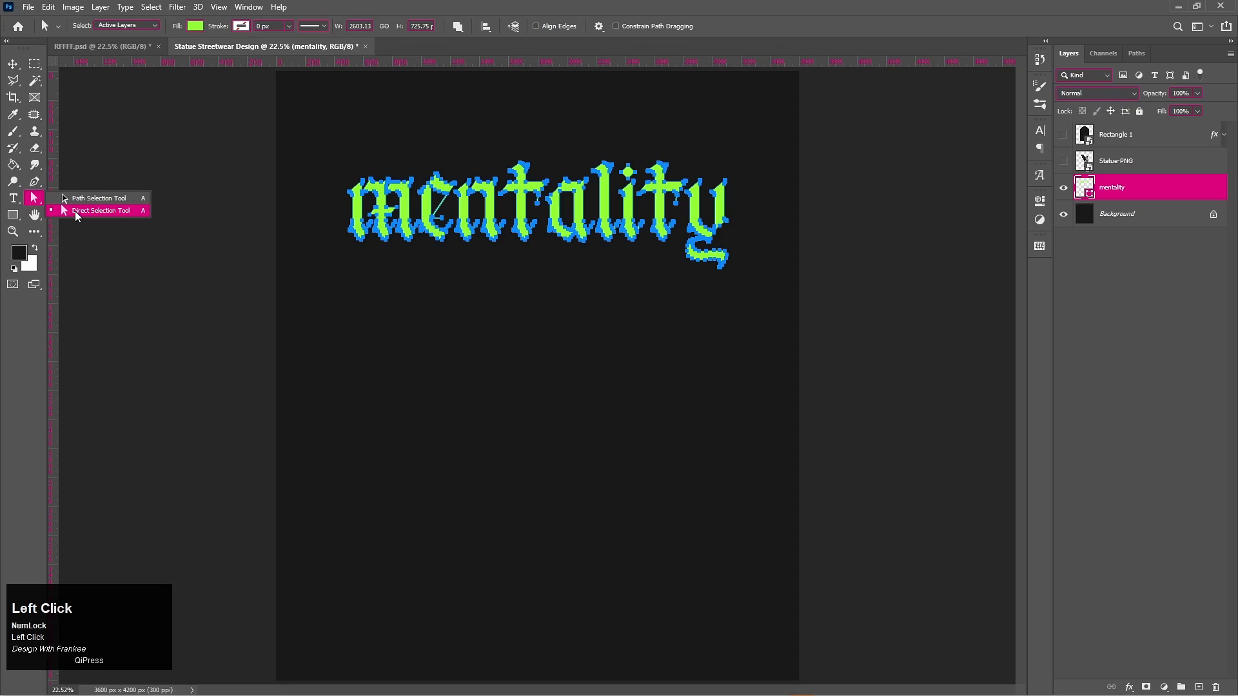
click(76, 212)
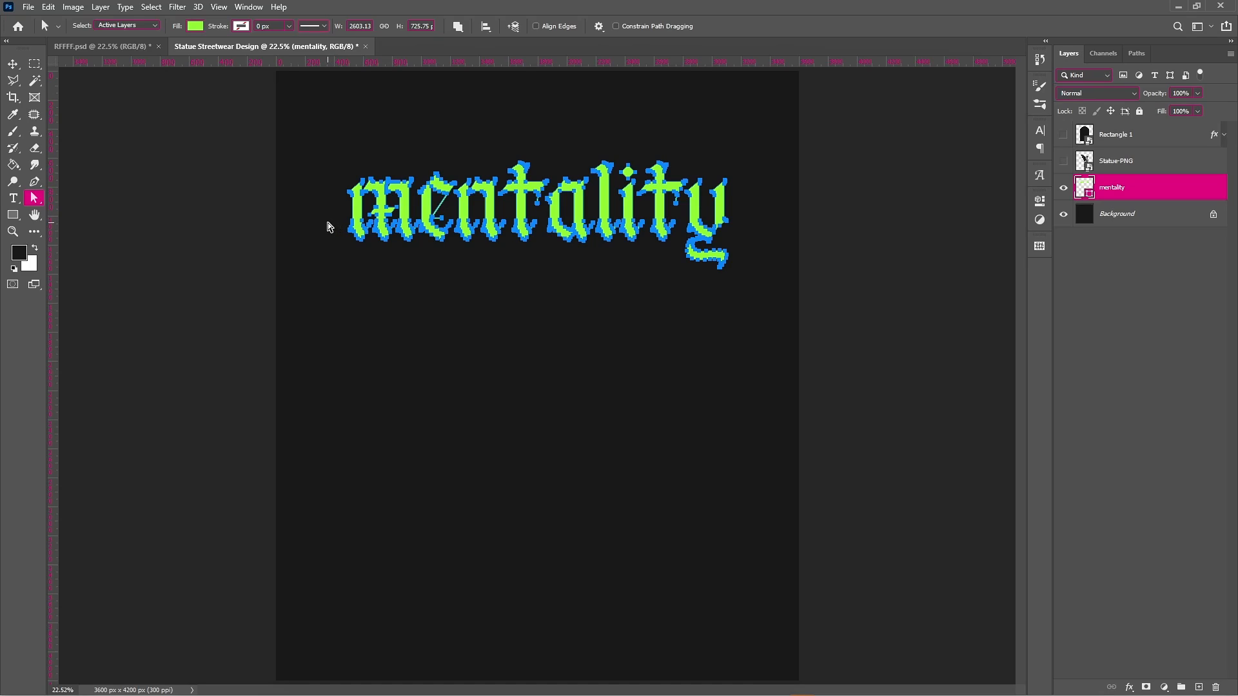
drag(328, 222, 350, 230)
drag(582, 270, 713, 355)
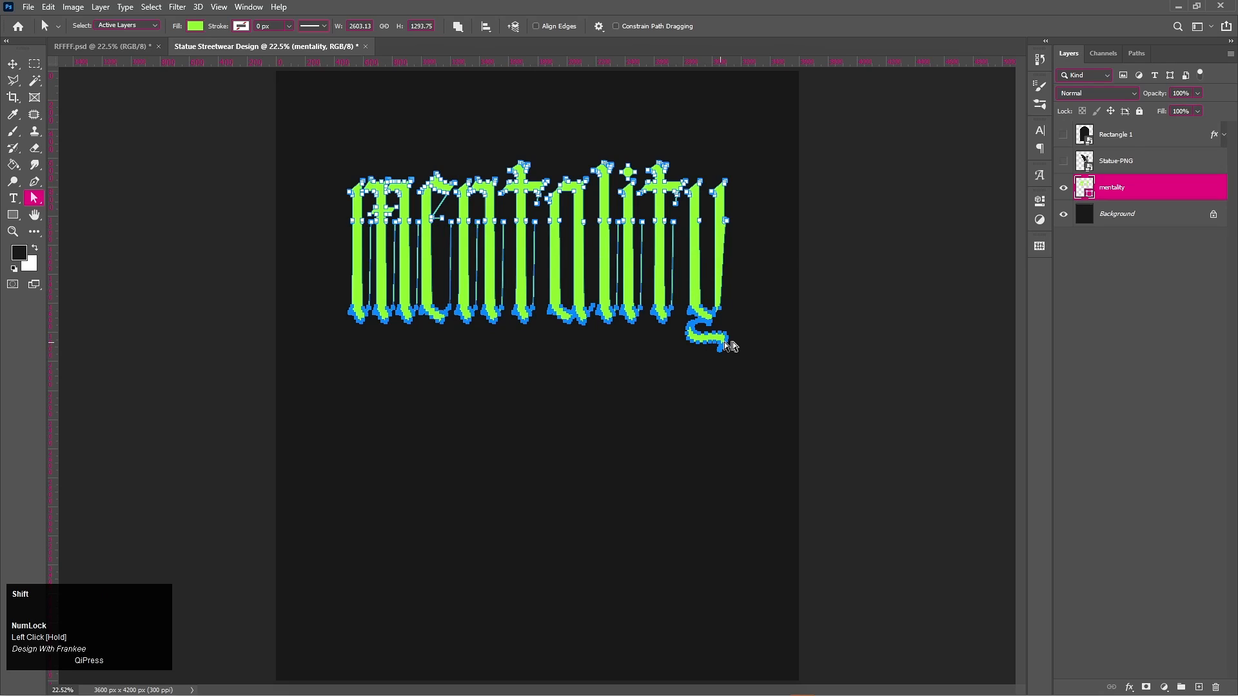
Raise the tail of the letter y until it lines up with the other letters' lower ends, about 1110 px overall height, and deselect the path
shift+click(743, 375)
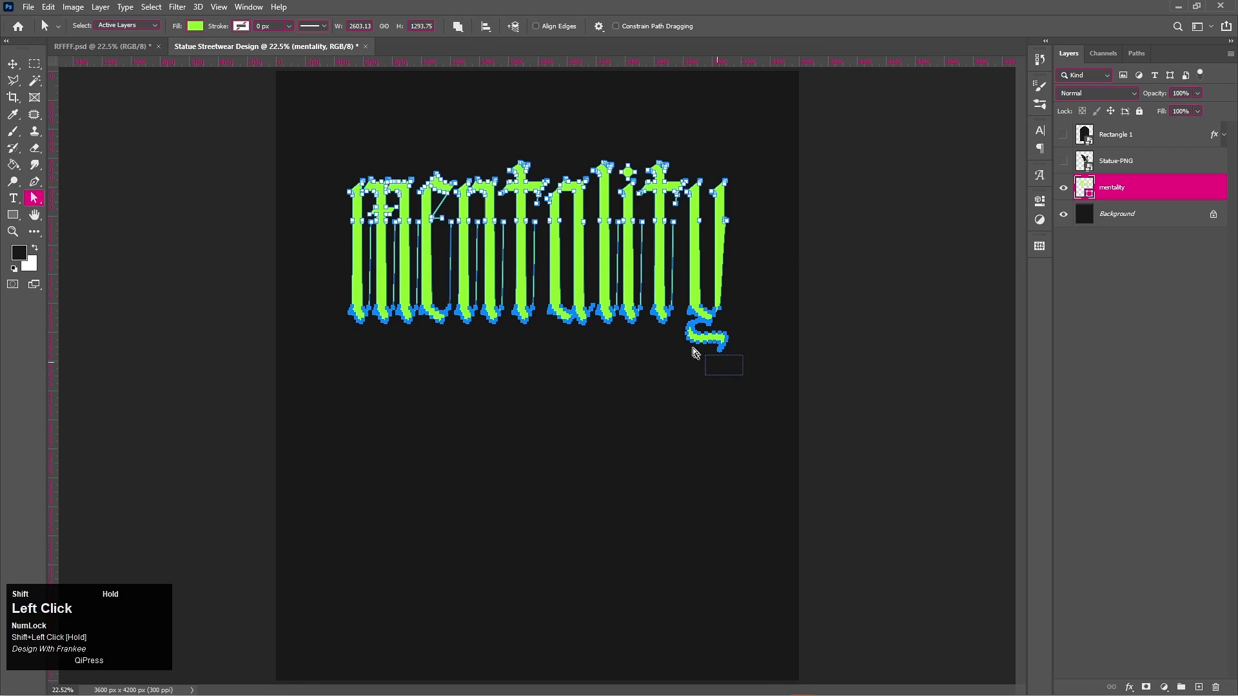
drag(681, 320, 684, 297)
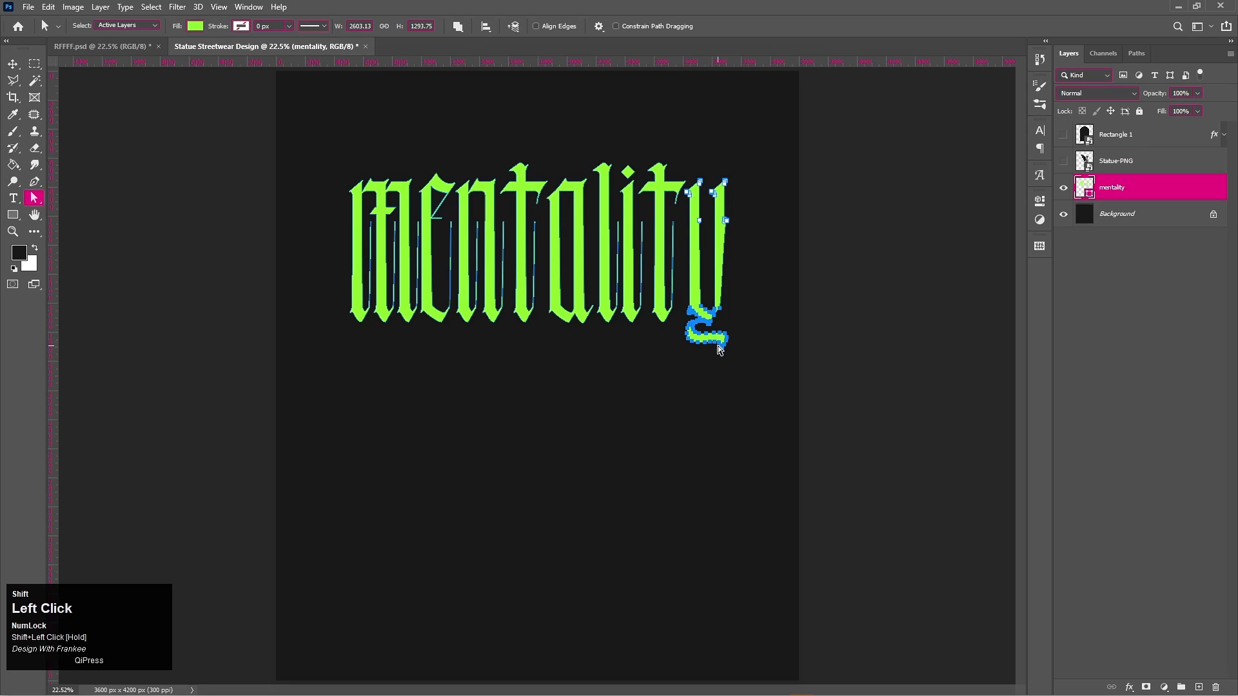
drag(722, 352, 722, 323)
click(637, 362)
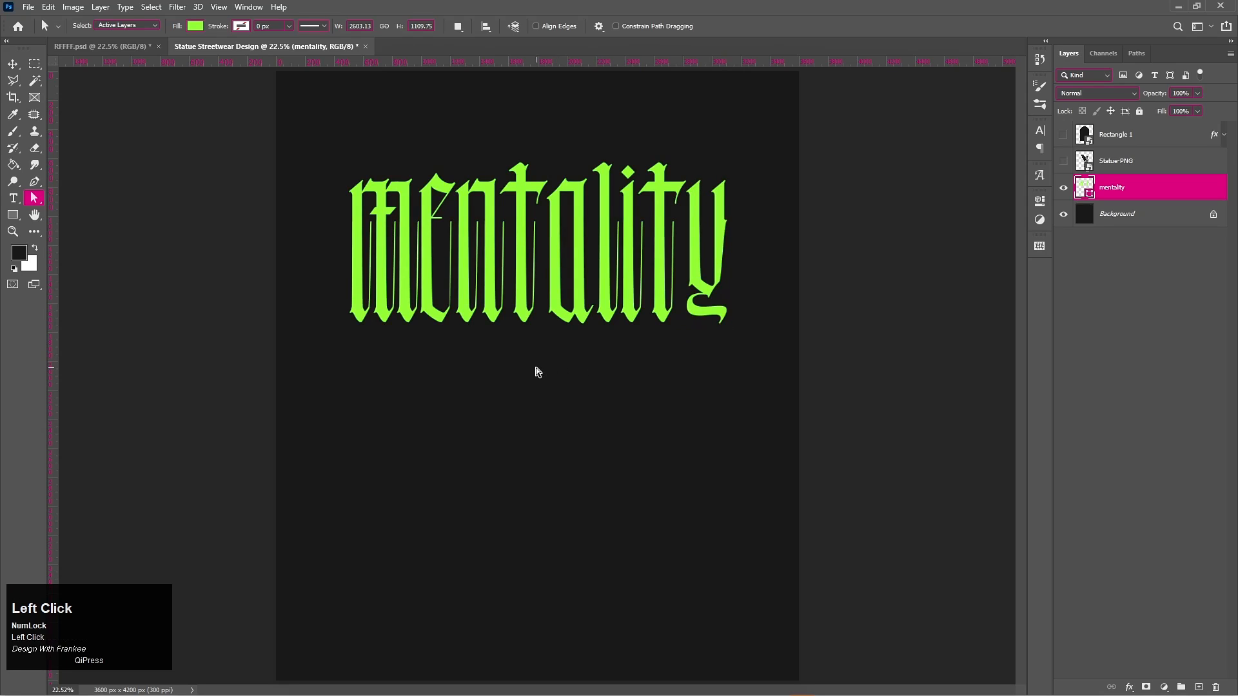
Convert the mentality shape layer to a smart object, enlarge it to about 106% and move it slightly up
right_click(1161, 193)
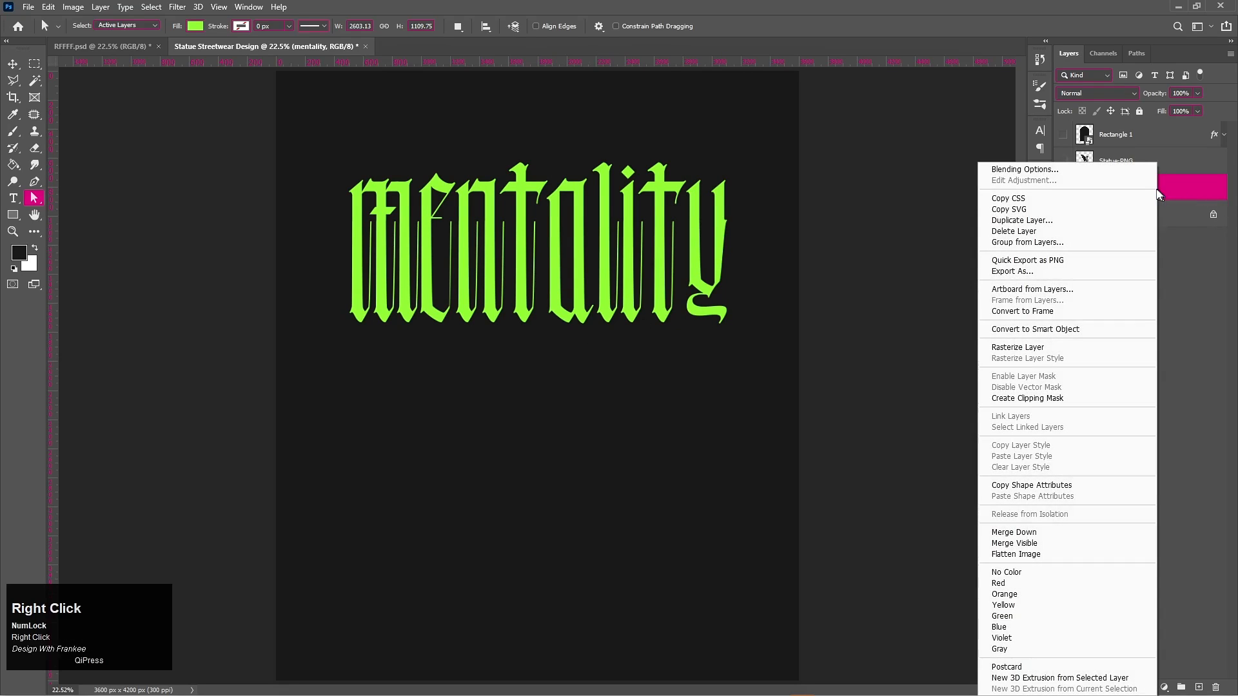
click(1065, 334)
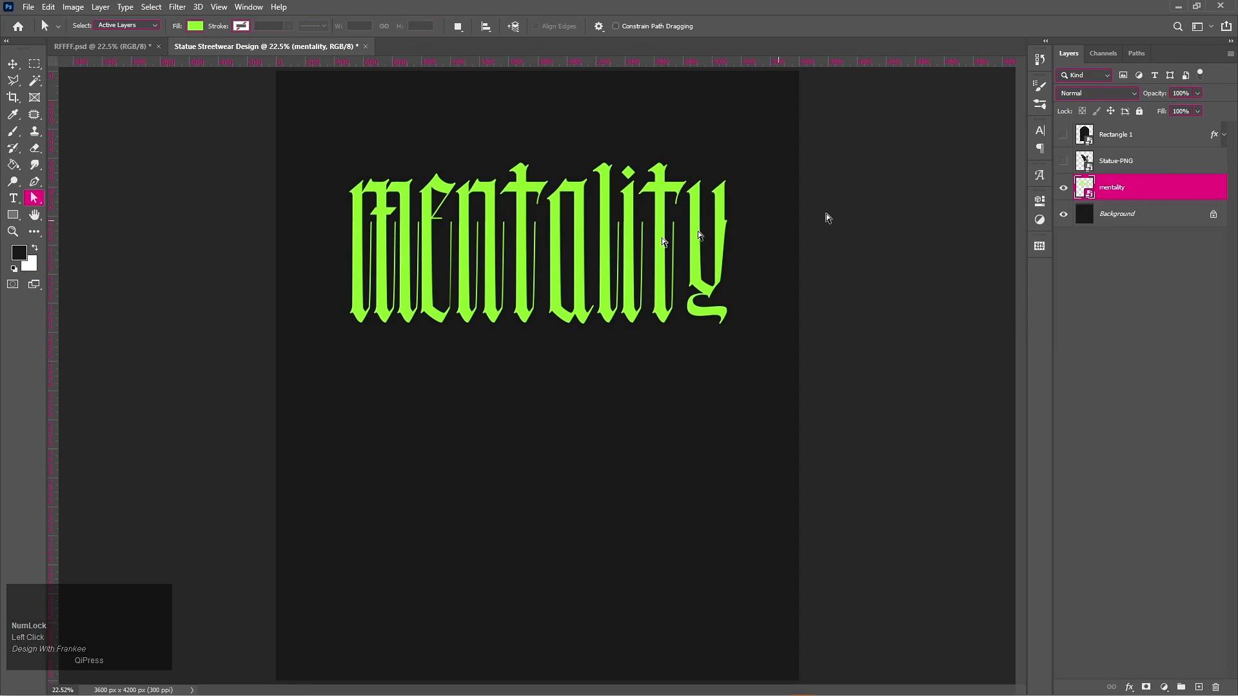
key(ctrl+t)
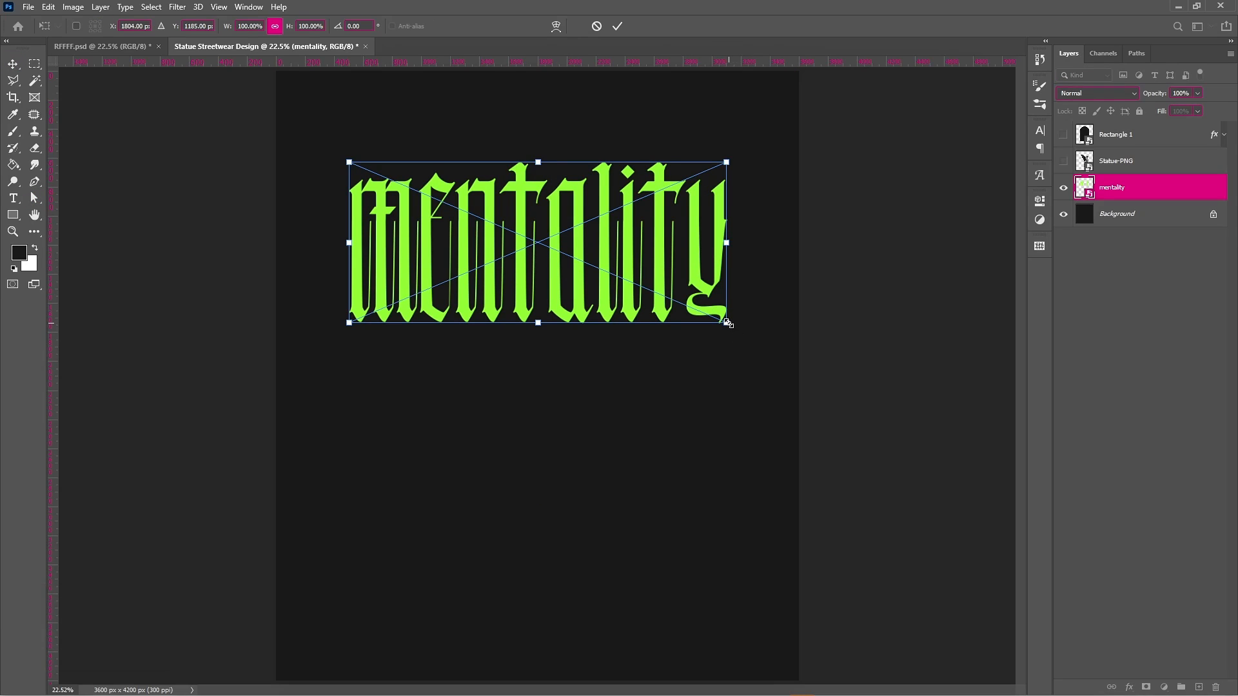
drag(728, 324, 745, 340)
drag(742, 339, 733, 335)
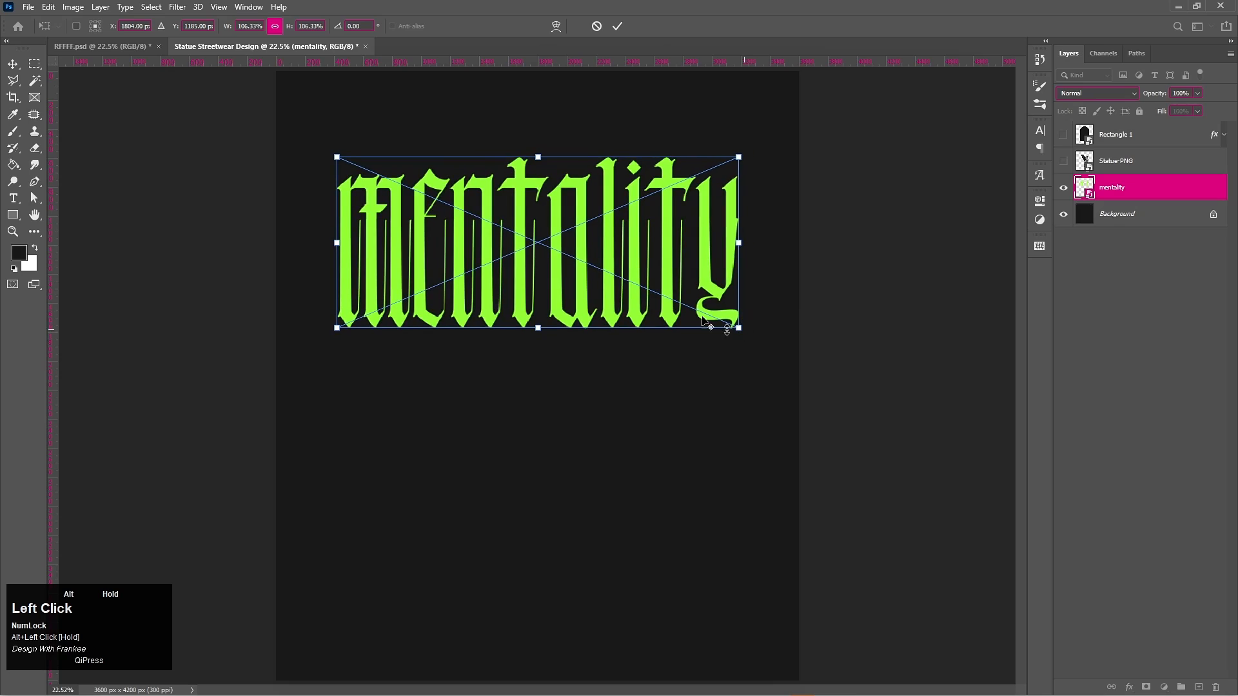
drag(548, 254, 547, 244)
double_click(547, 244)
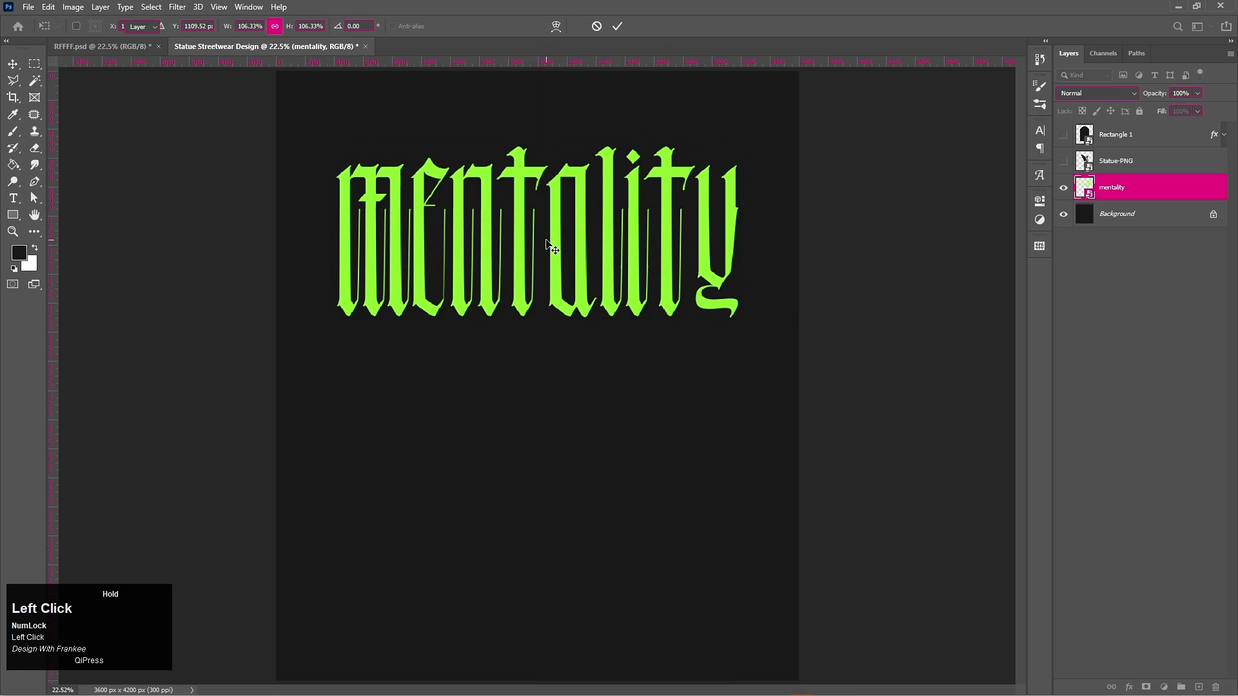
Show the Statue-PNG layer again and shift the statue slightly left in front of the lettering
click(1064, 162)
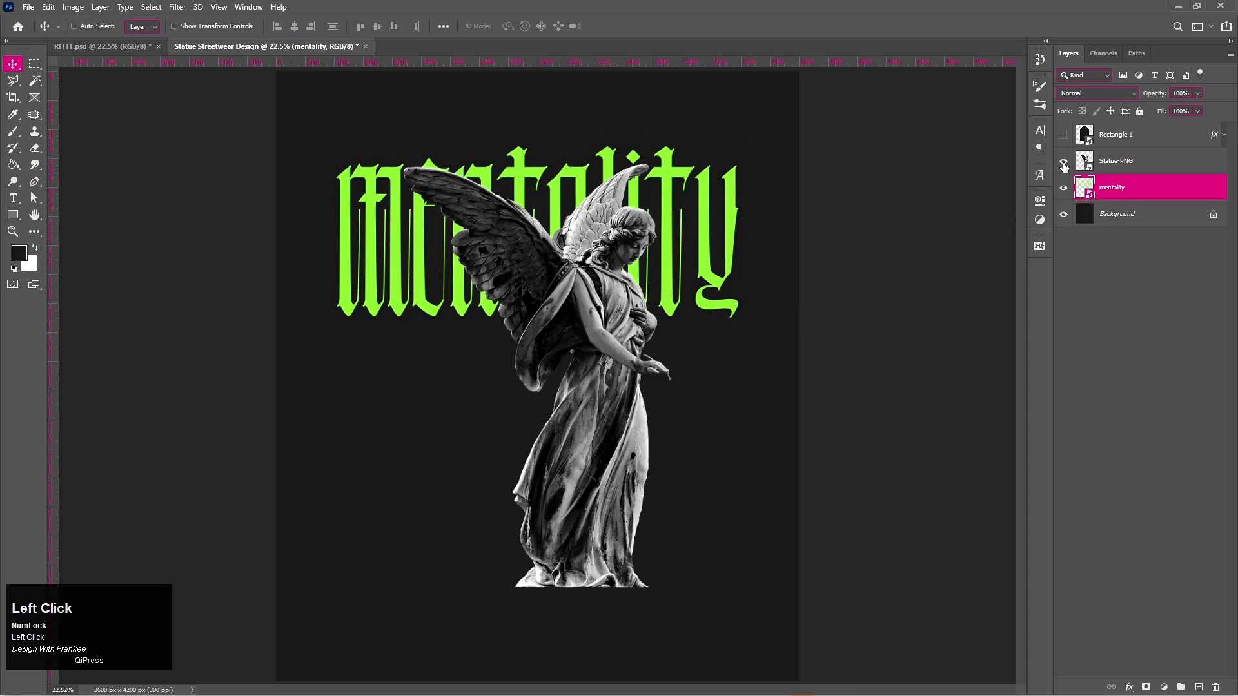
click(1118, 171)
drag(606, 366, 589, 366)
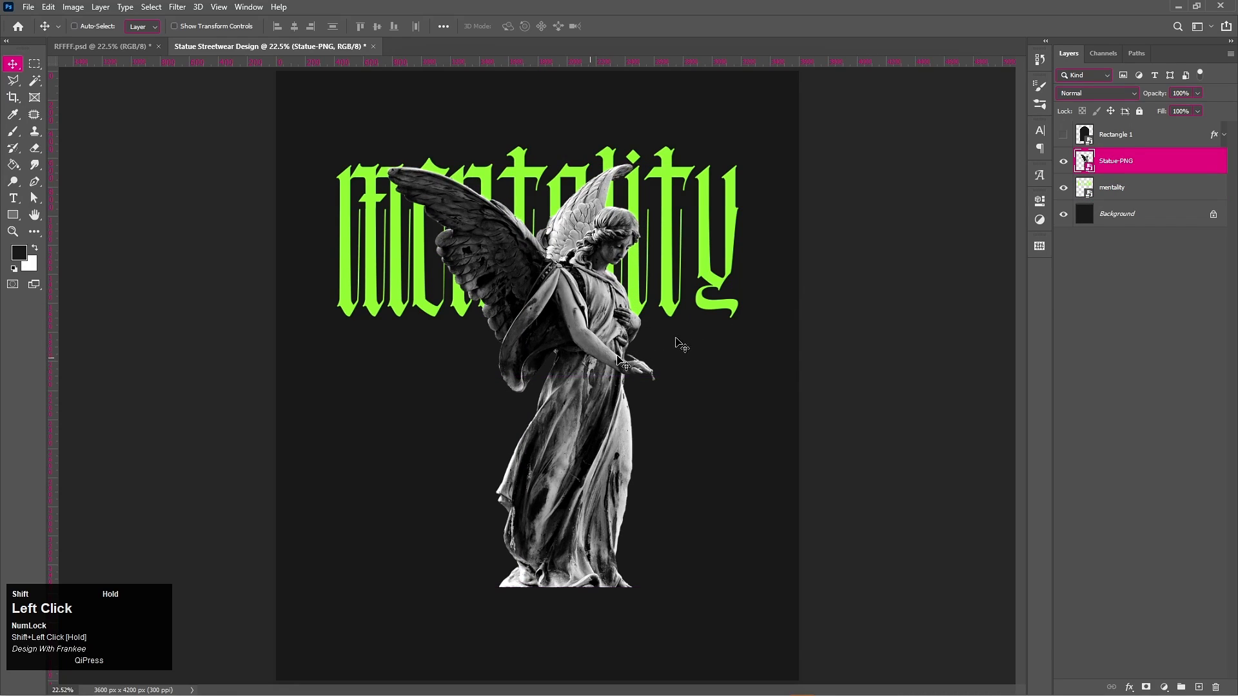
Show the Rectangle 1 arch layer and stretch it to about 123% width and 107% height, widening both sides and raising its top
click(1112, 135)
click(1060, 135)
key(ctrl)
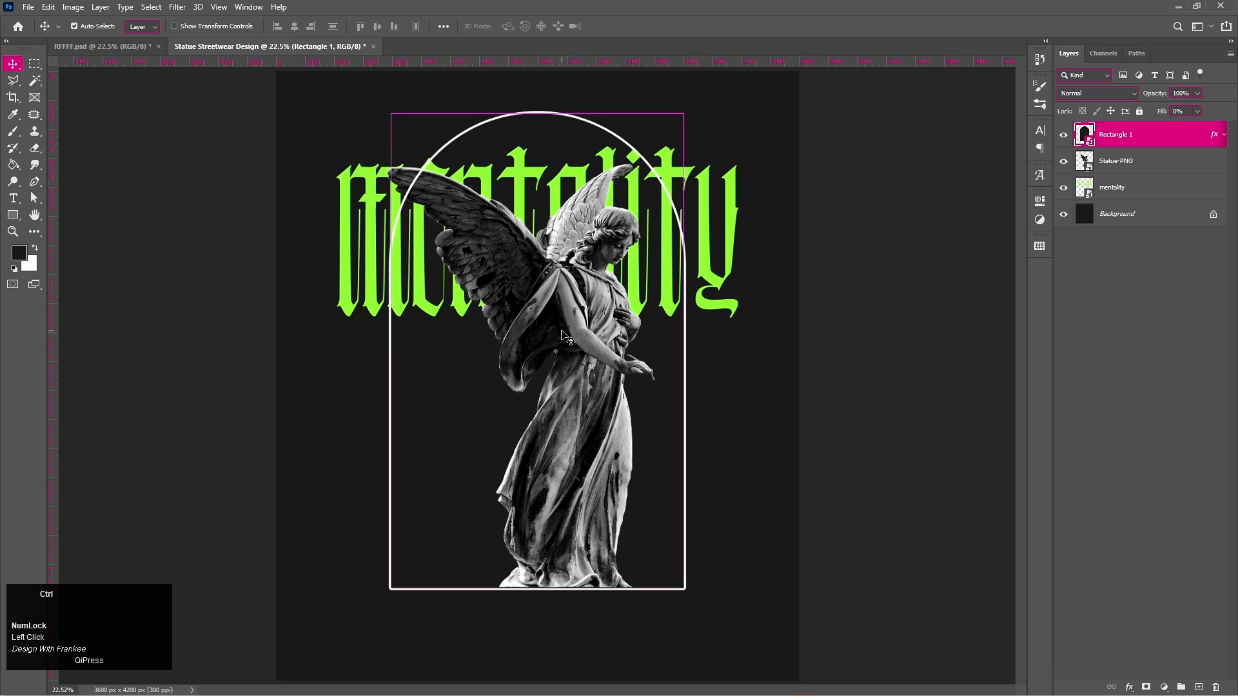
key(ctrl+t)
drag(684, 351, 721, 353)
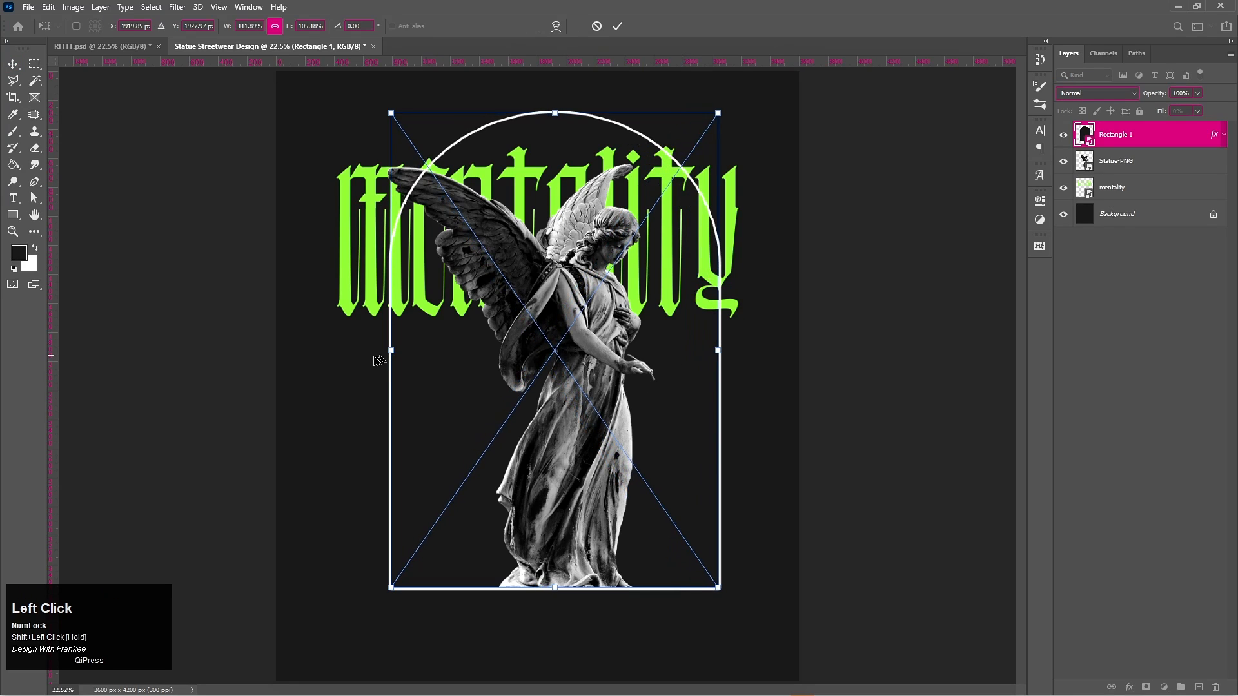
drag(391, 348, 360, 354)
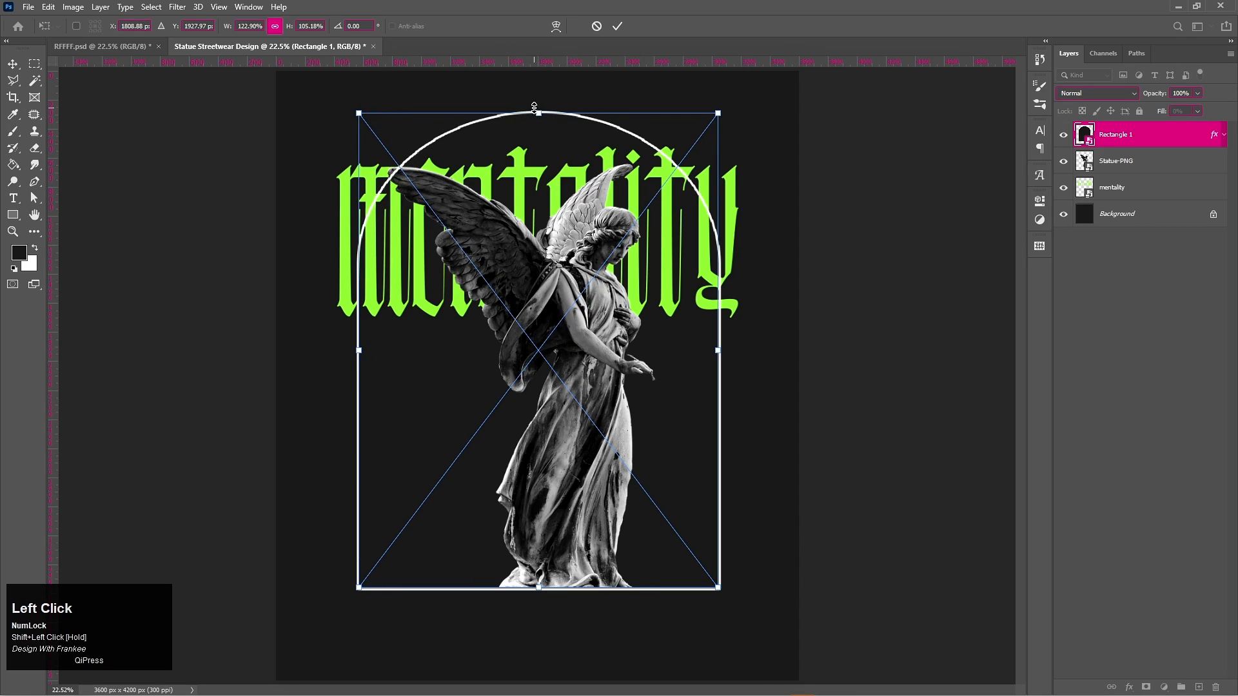
drag(541, 113, 539, 102)
click(778, 242)
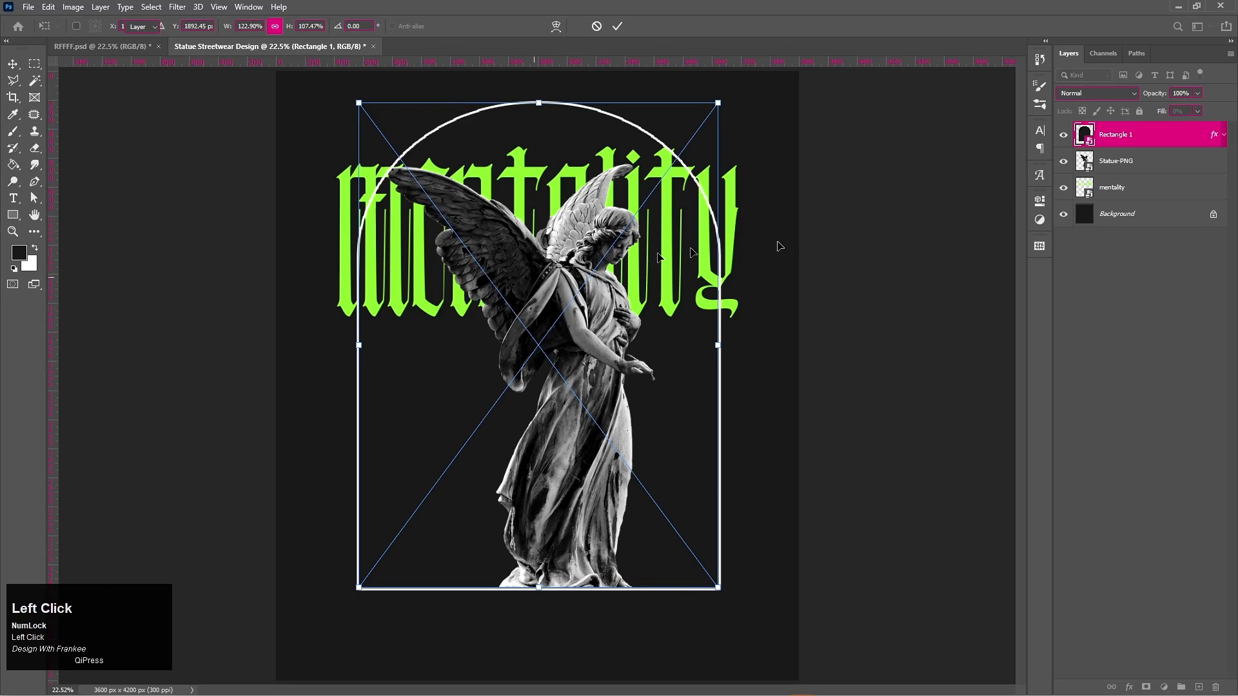
Move the arch, statue and mentality layers together slightly down on the canvas
shift+click(1166, 192)
drag(561, 324, 524, 350)
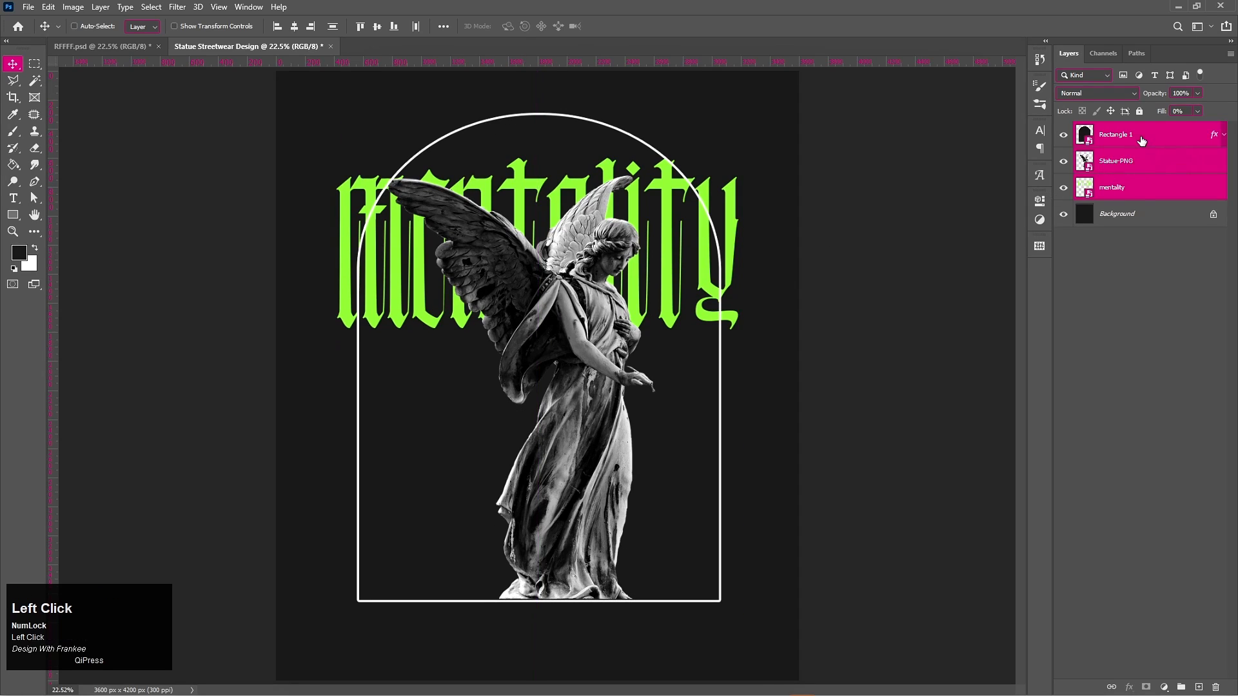
click(1142, 138)
Draw a thin horizontal bar about 2651 × 46 px just below the lettering on a new top layer and round all its corners
click(1199, 685)
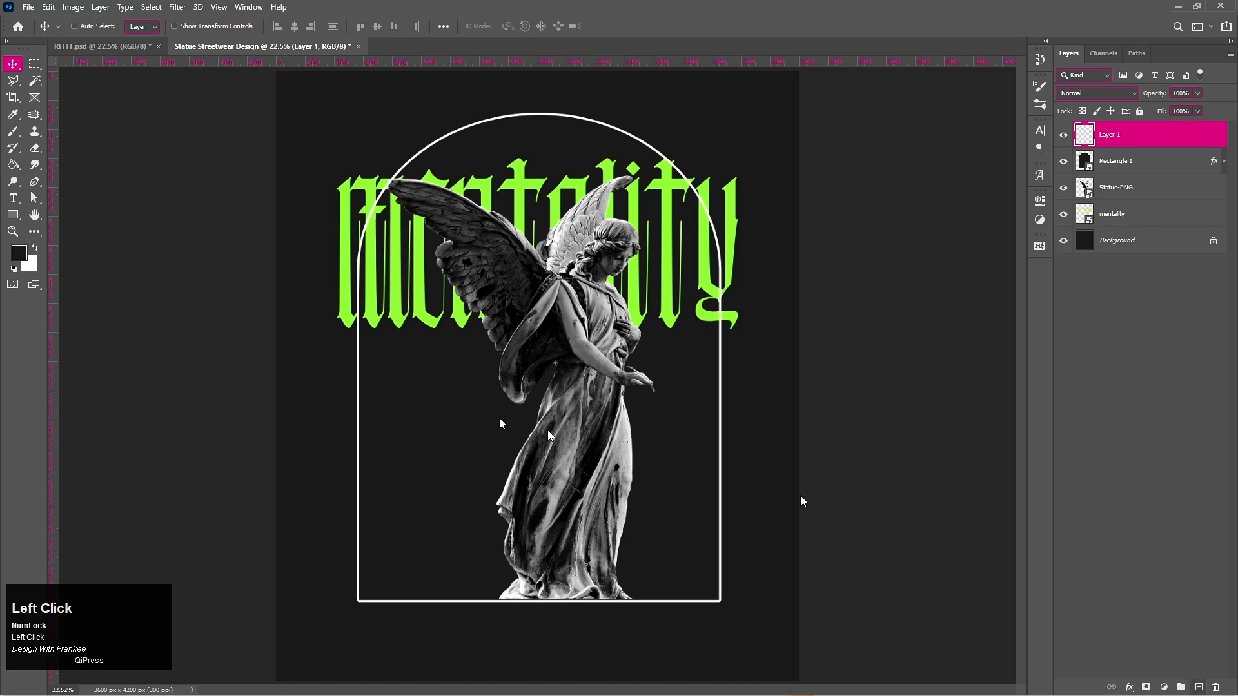
click(13, 215)
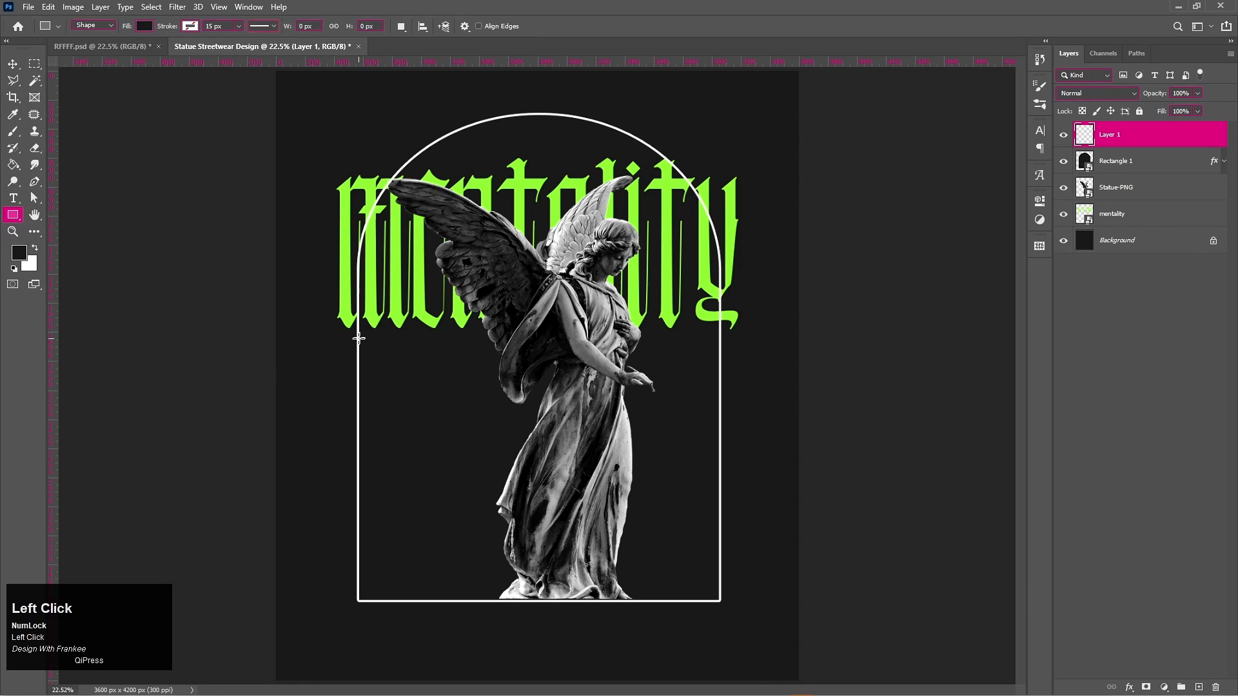
drag(348, 335, 733, 340)
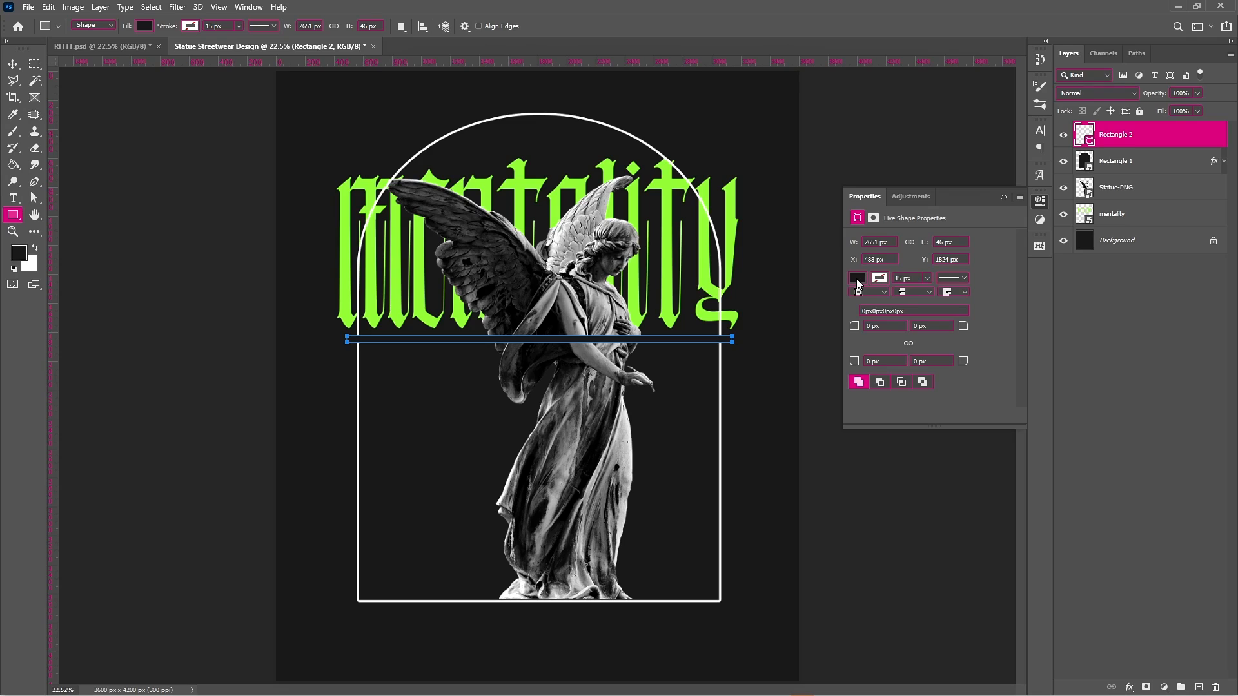
click(874, 327)
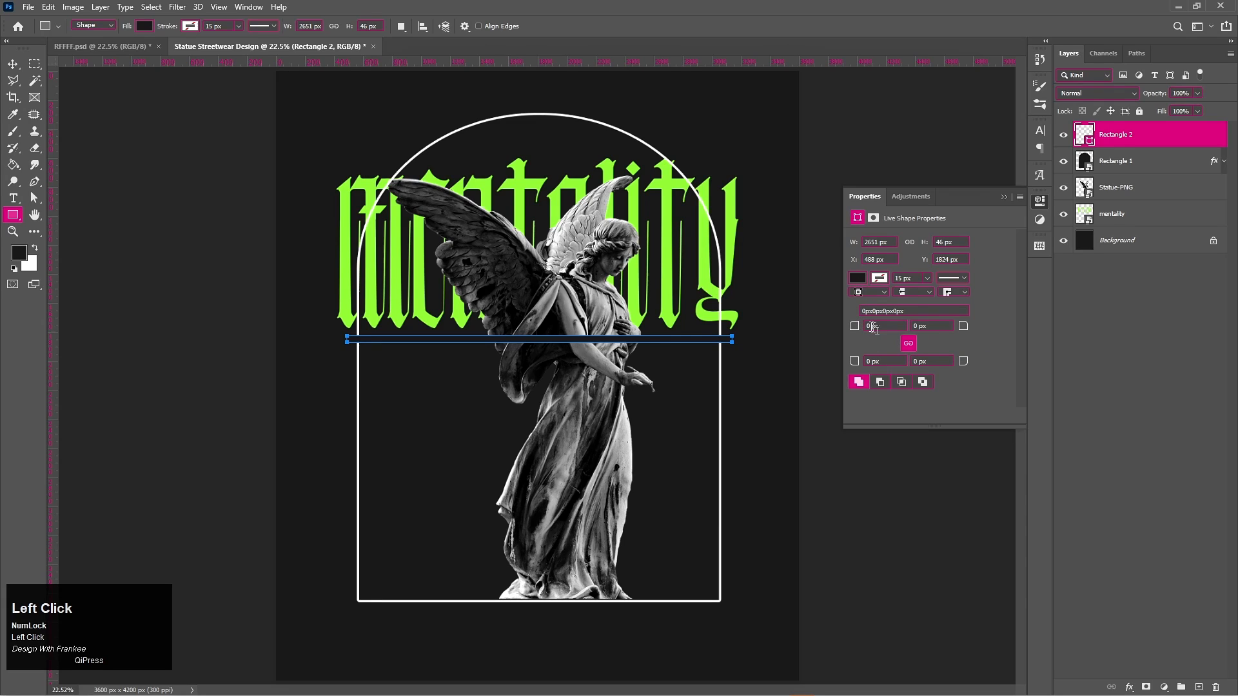
drag(851, 327, 990, 261)
click(1005, 197)
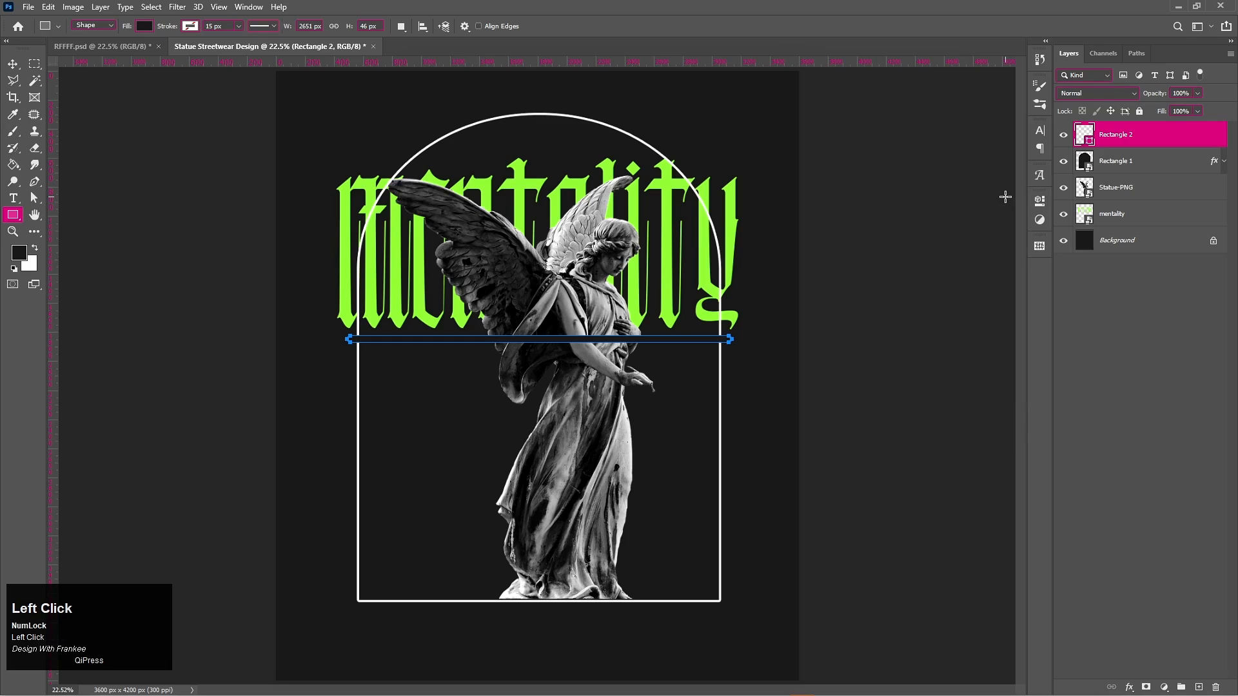
Copy the Rectangle 1 layer style onto the Rectangle 2 bar and set the bar's fill to 0%
click(13, 64)
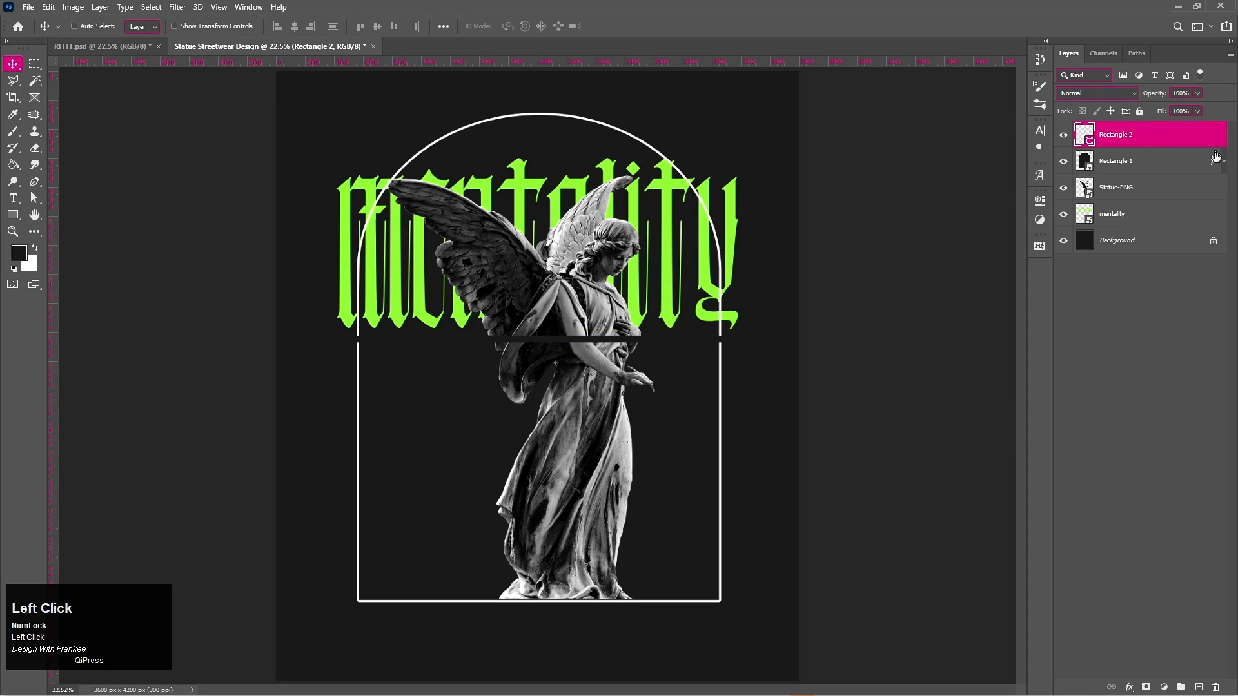
drag(1216, 162, 1105, 125)
click(1198, 112)
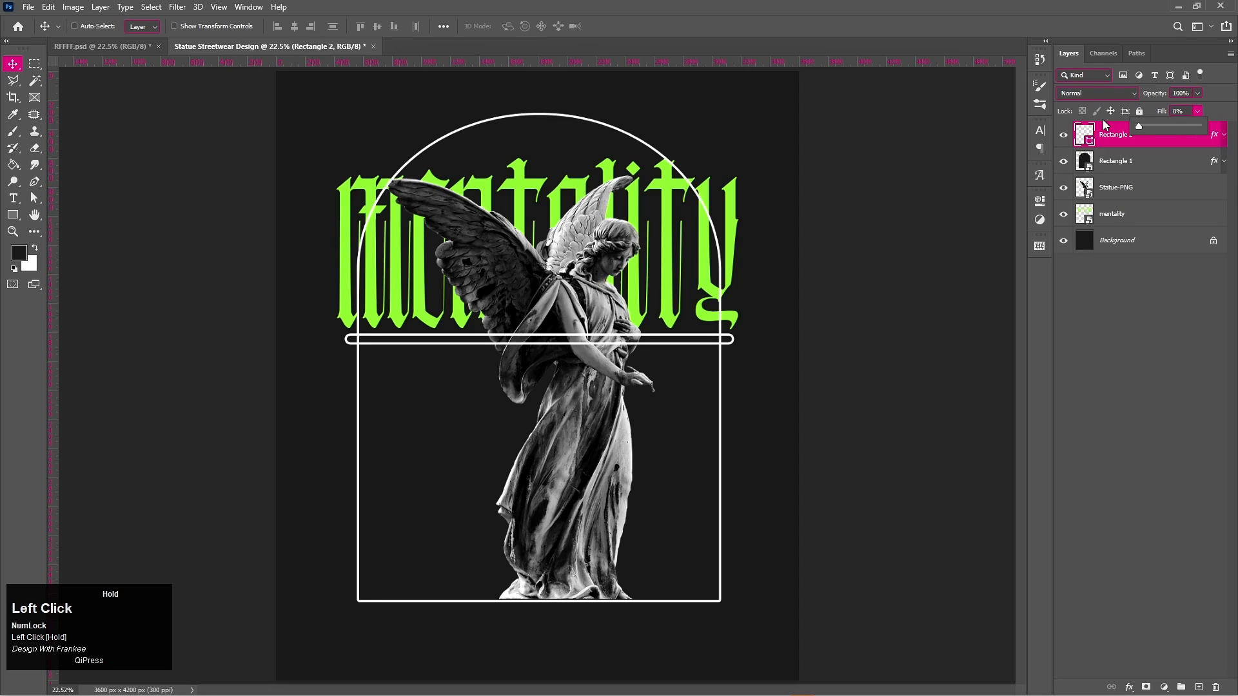
click(1143, 322)
click(1145, 135)
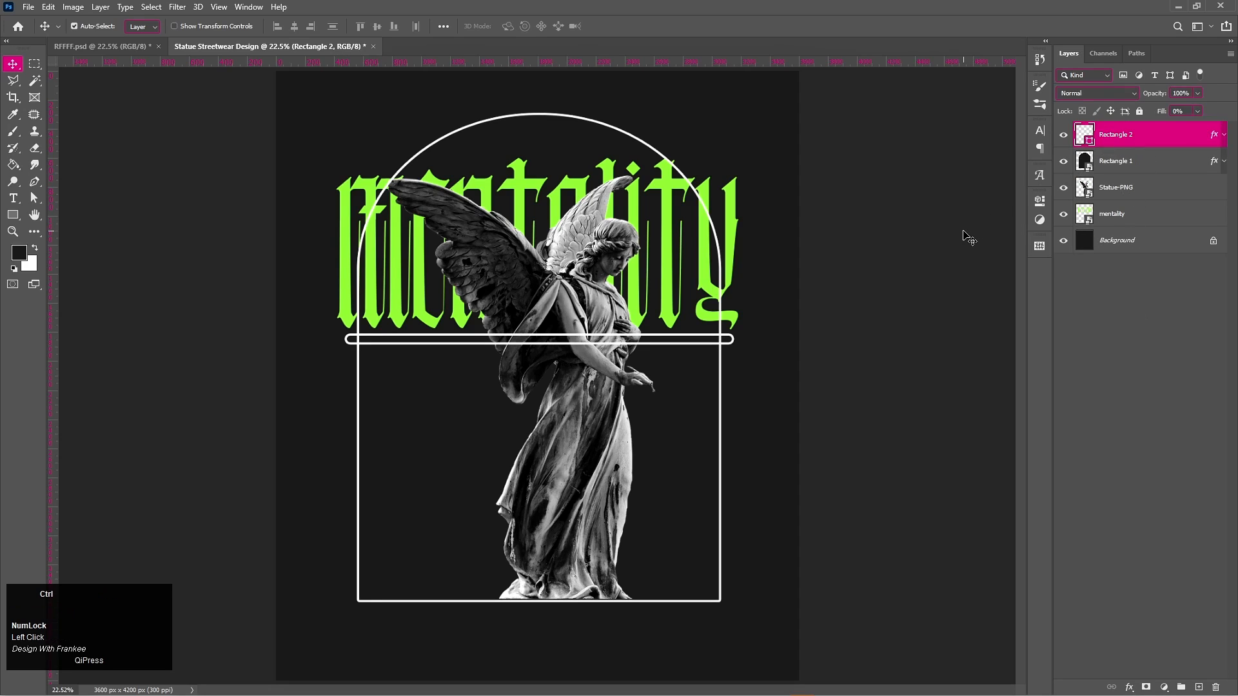
Centre the bar, arch, statue and mentality layers horizontally on the canvas, one by one, and deselect
key(ctrl+a)
click(294, 27)
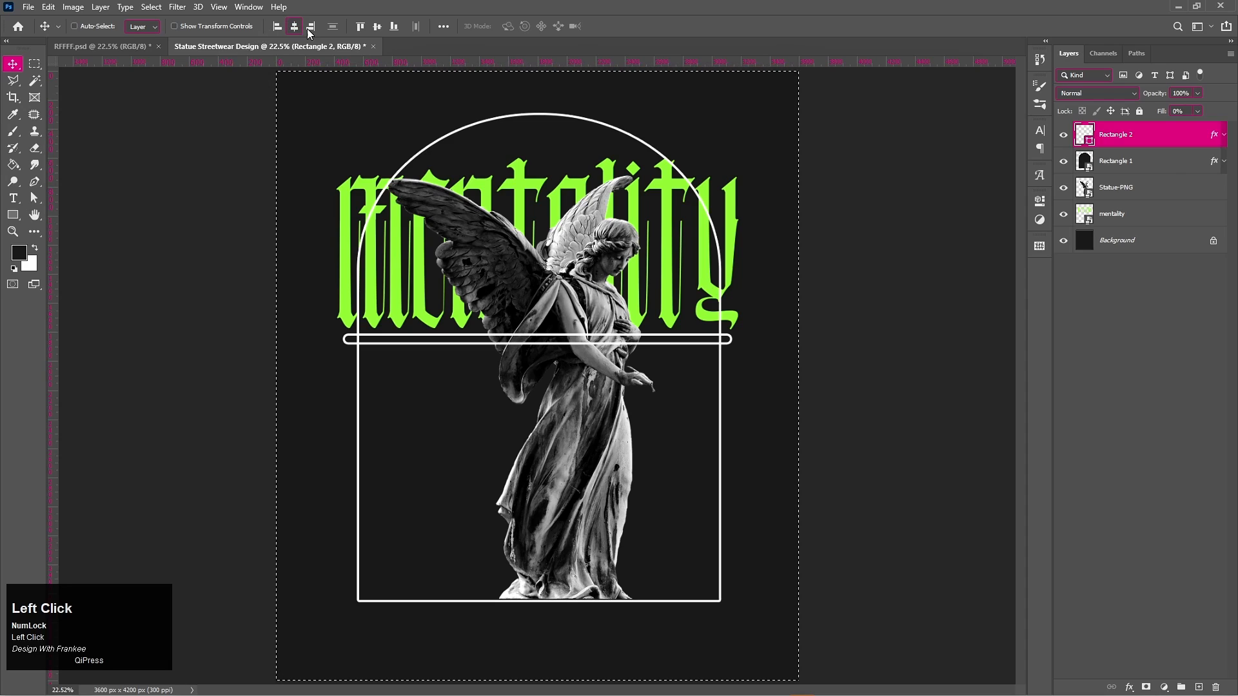
click(1178, 171)
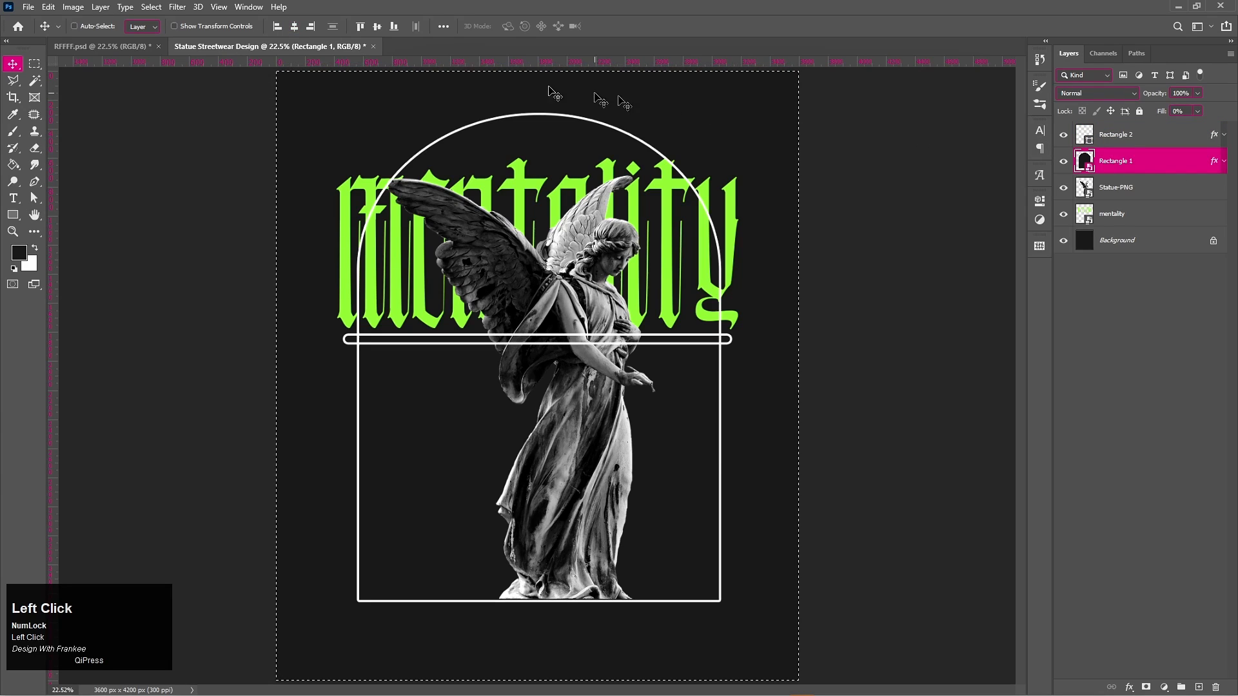
click(294, 28)
click(1172, 196)
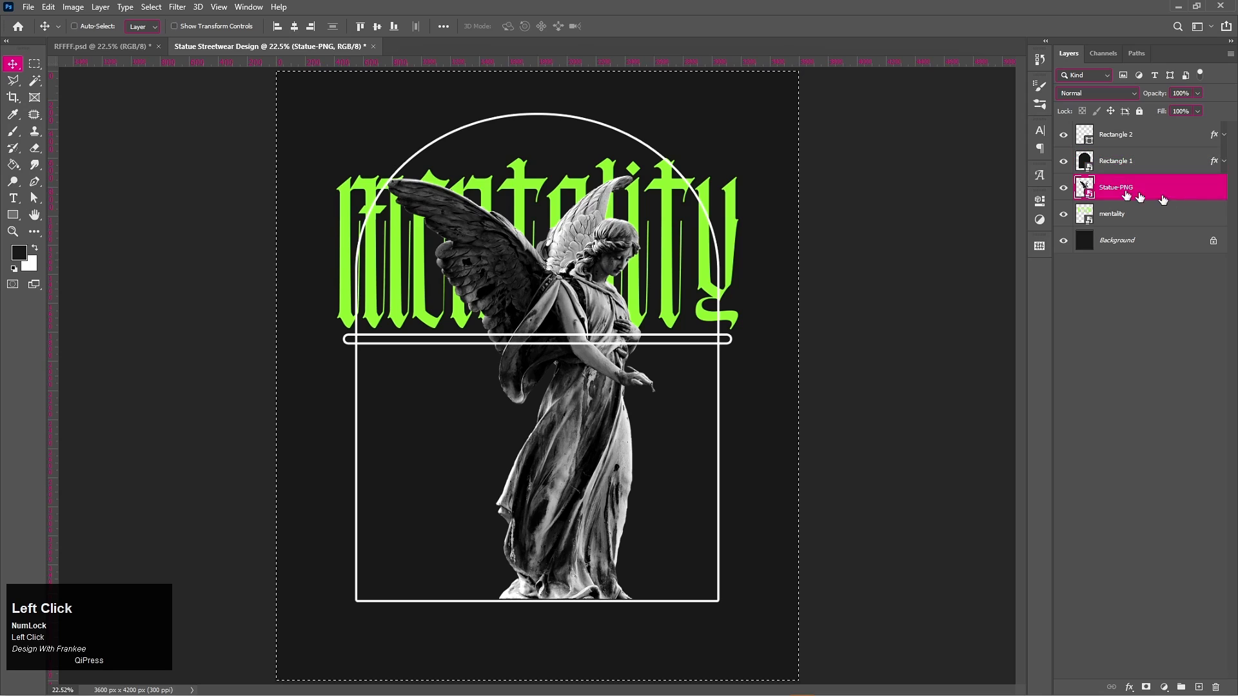
click(295, 27)
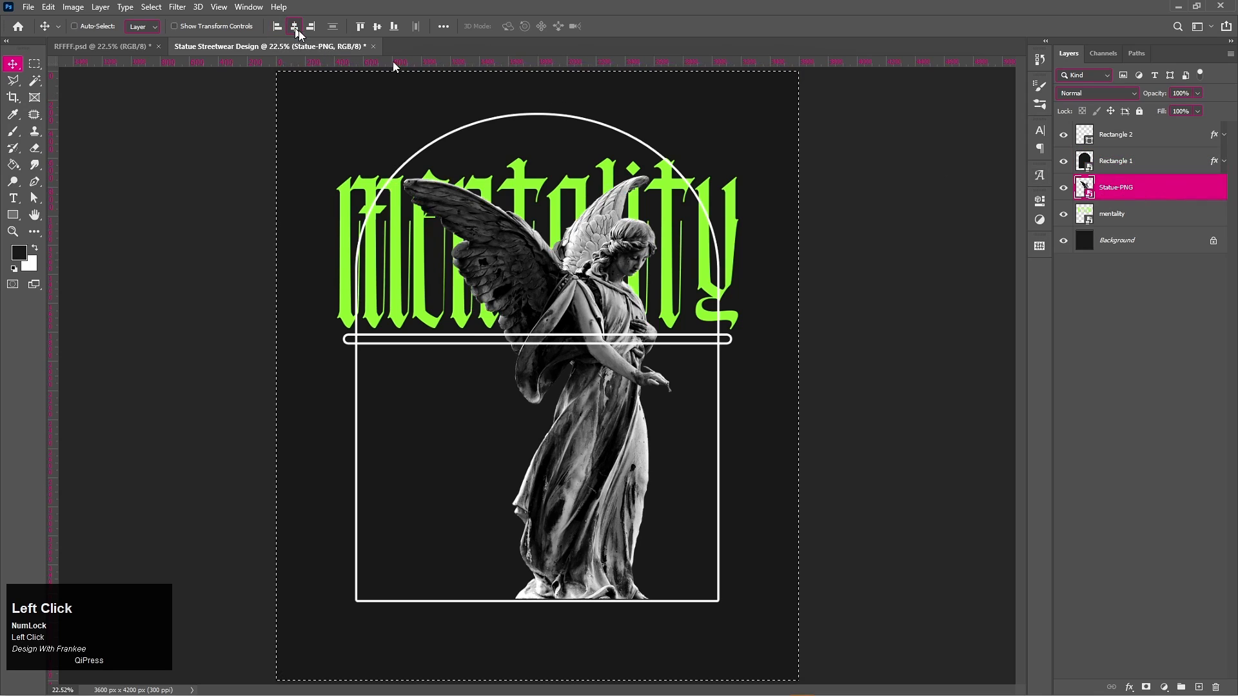
click(1121, 218)
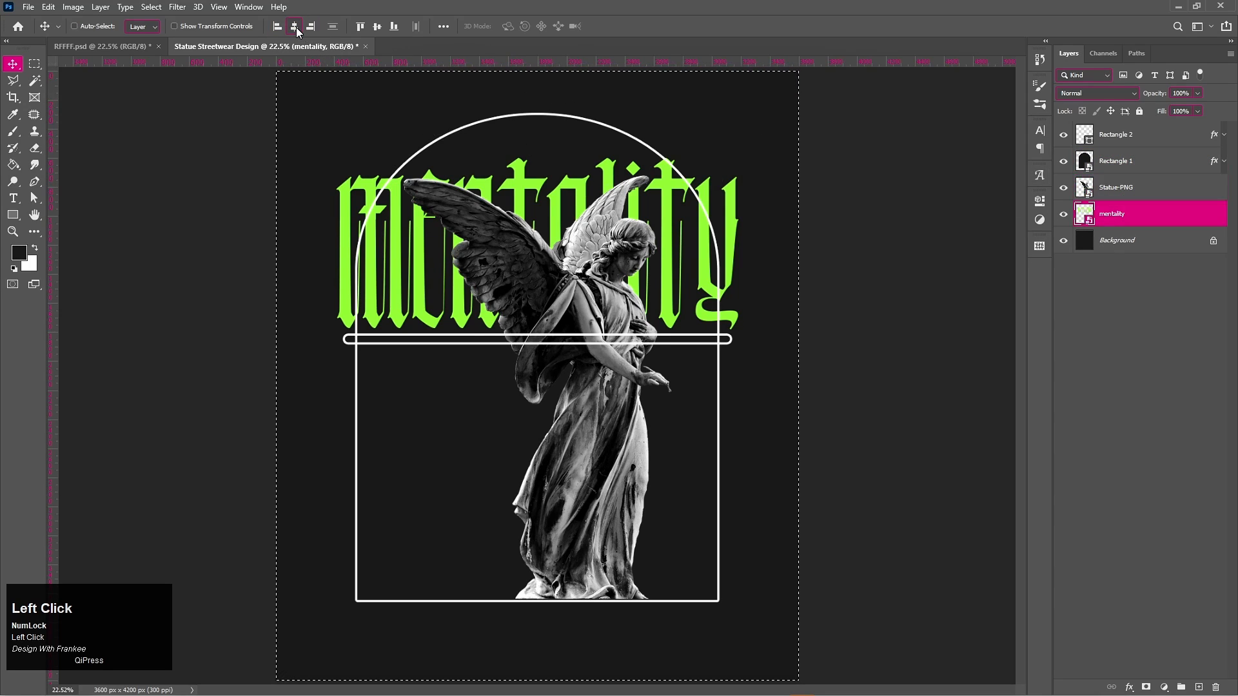
key(ctrl)
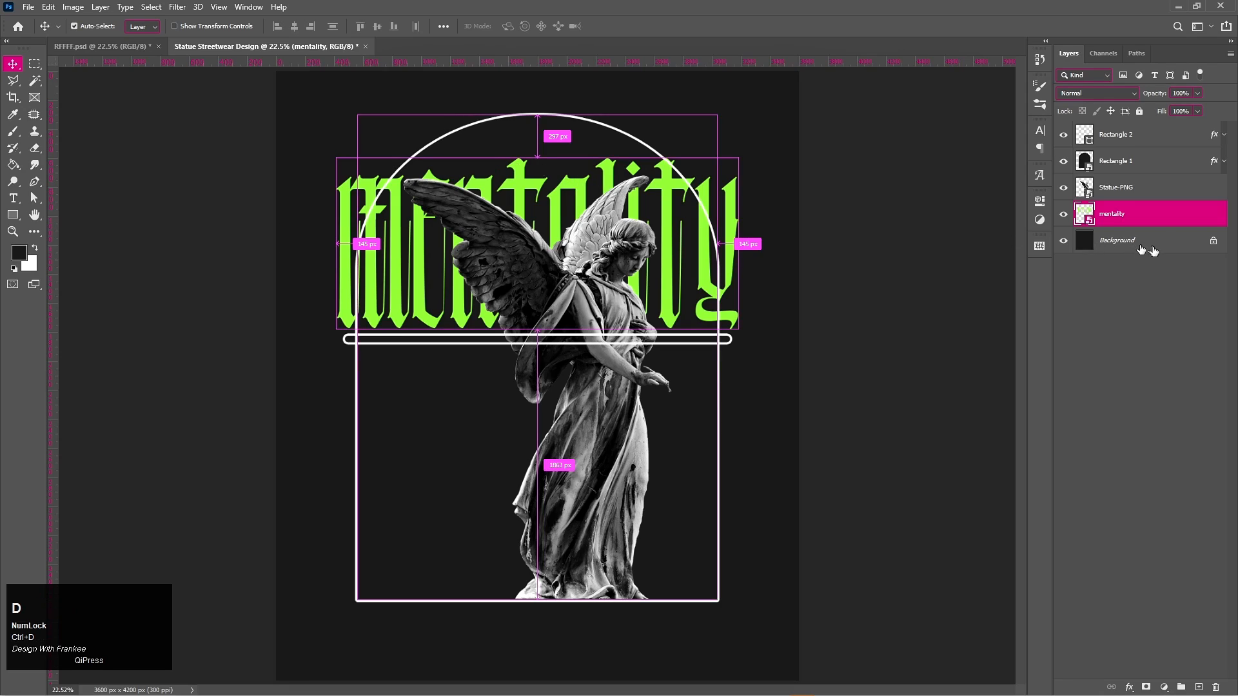
Nudge the Statue-PNG layer left until the tip of its large wing reaches the arch's left side
click(1122, 188)
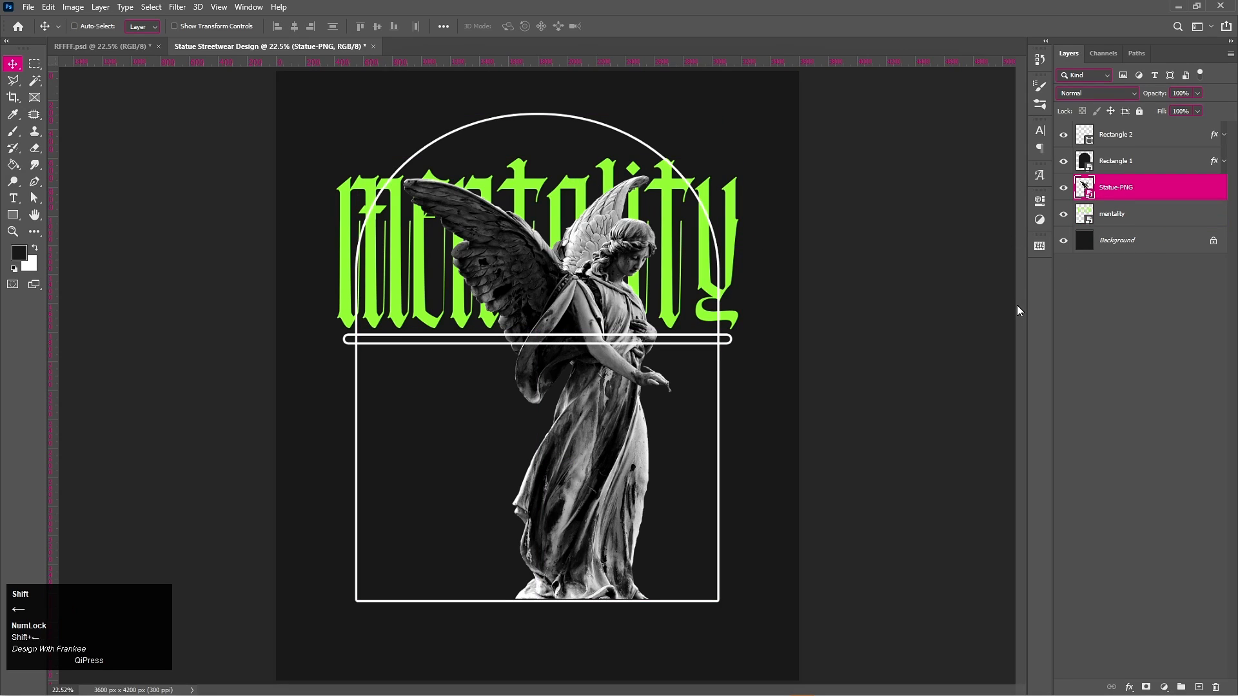
key(shift+Left)
key(shift+Left)
key(shift+Left)
key(shift+Left)
key(shift+Left)
key(shift+Left)
key(shift+Left)
key(shift+Left)
key(shift+Left)
key(shift+Left)
key(shift+Left)
key(shift+Left)
key(shift+Left)
key(shift+Left)
key(shift+Left)
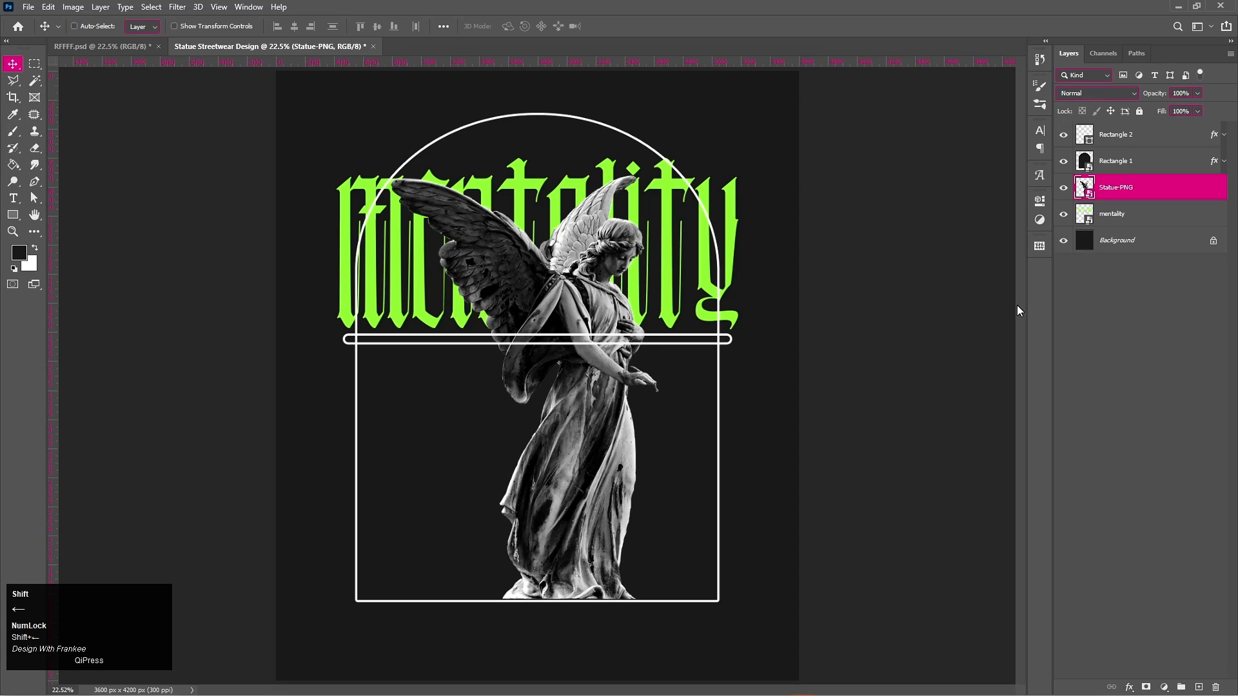
key(shift+Left)
key(shift+Left)
key(shift+Left)
key(shift+Left)
key(shift+Left)
key(shift+Left)
key(shift+Left)
key(shift+Left)
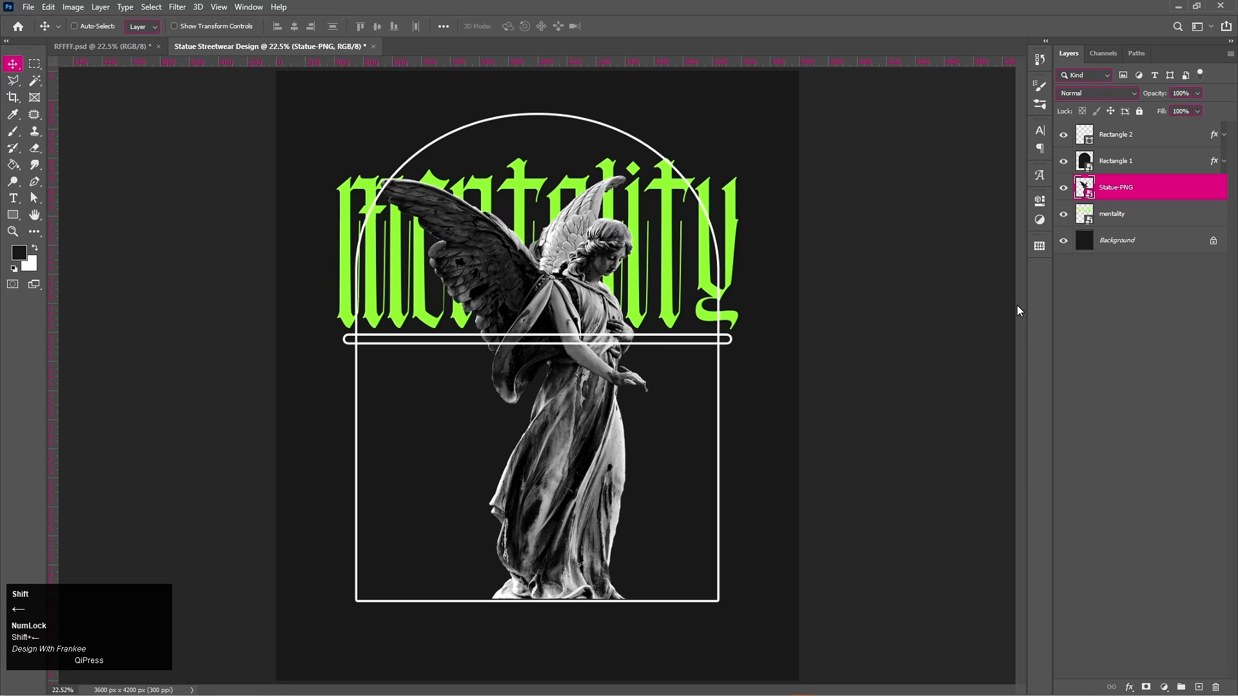
key(shift+Left)
key(shift+Left)
key(shift+Left)
key(shift+Left)
key(shift+Left)
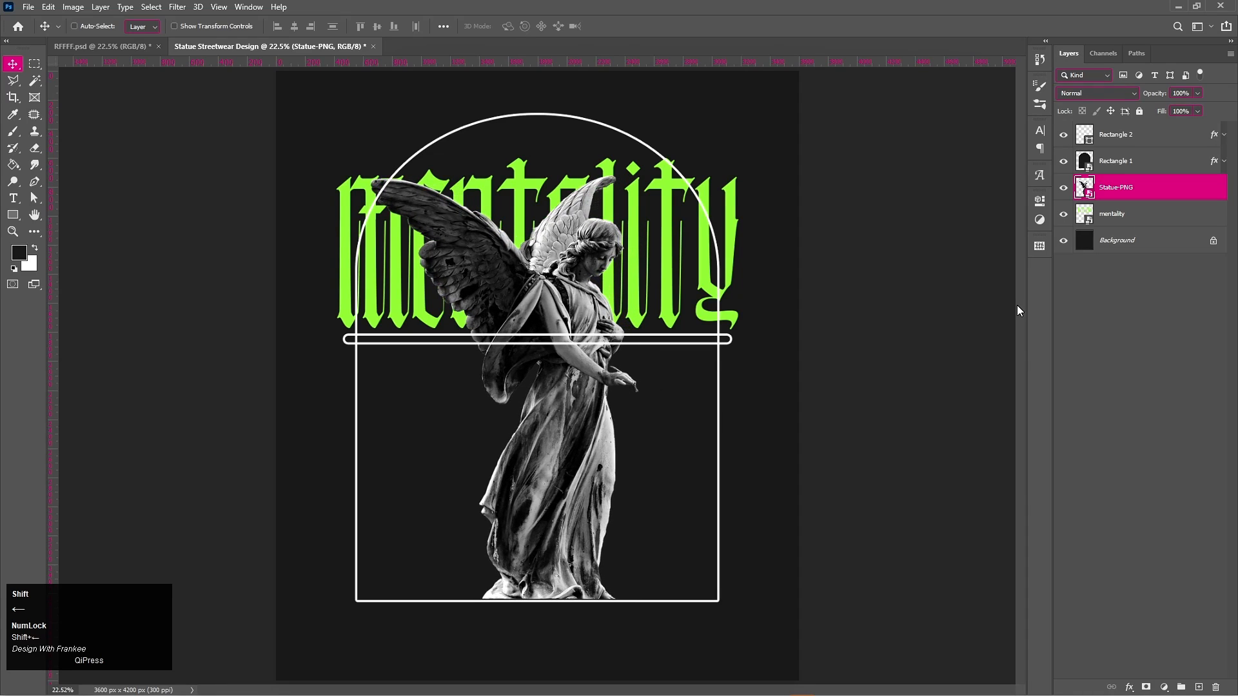
key(shift+Left)
key(shift+Left)
key(shift+Left)
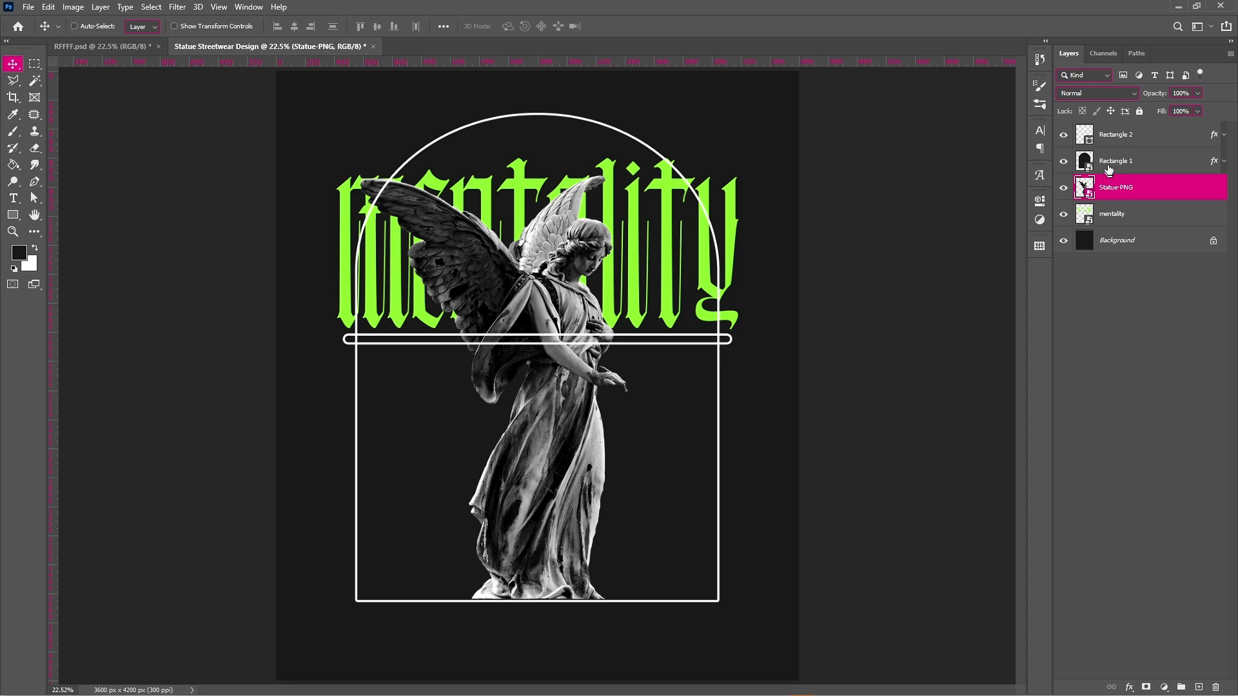
Add a text layer above the Rectangle 2 bar with the line "god Bless the hustle" copied from the CC & Q note in Notepad
click(1125, 137)
key(t)
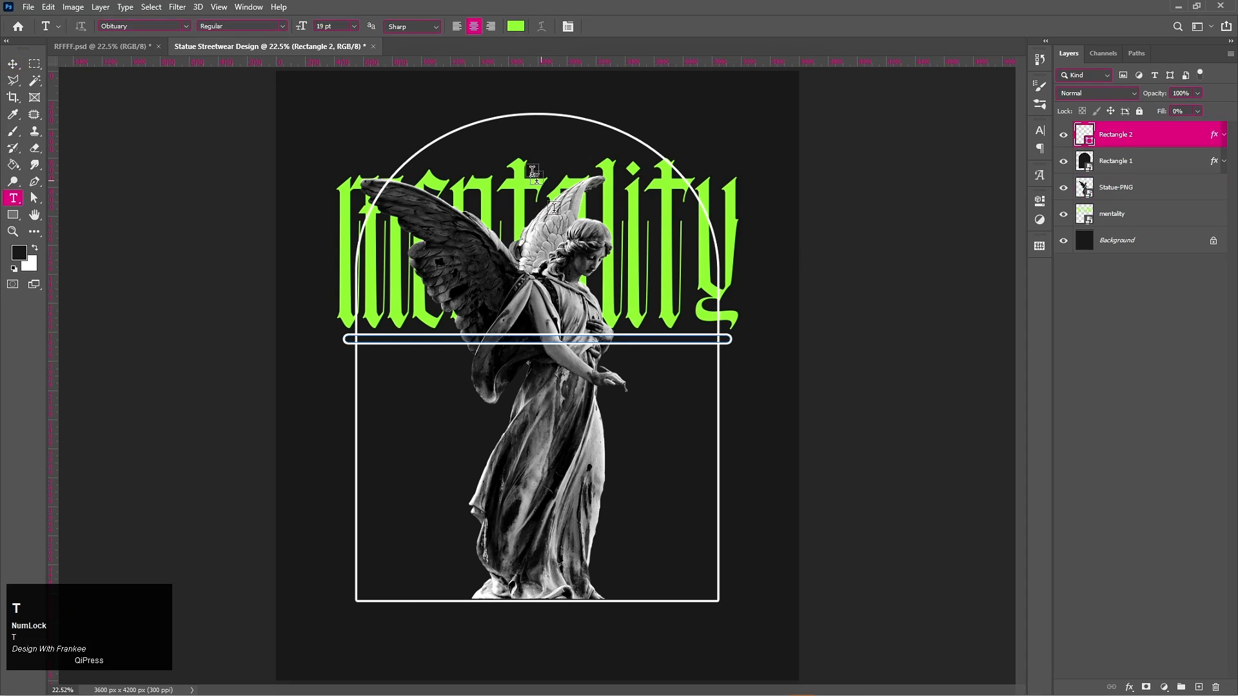
click(329, 475)
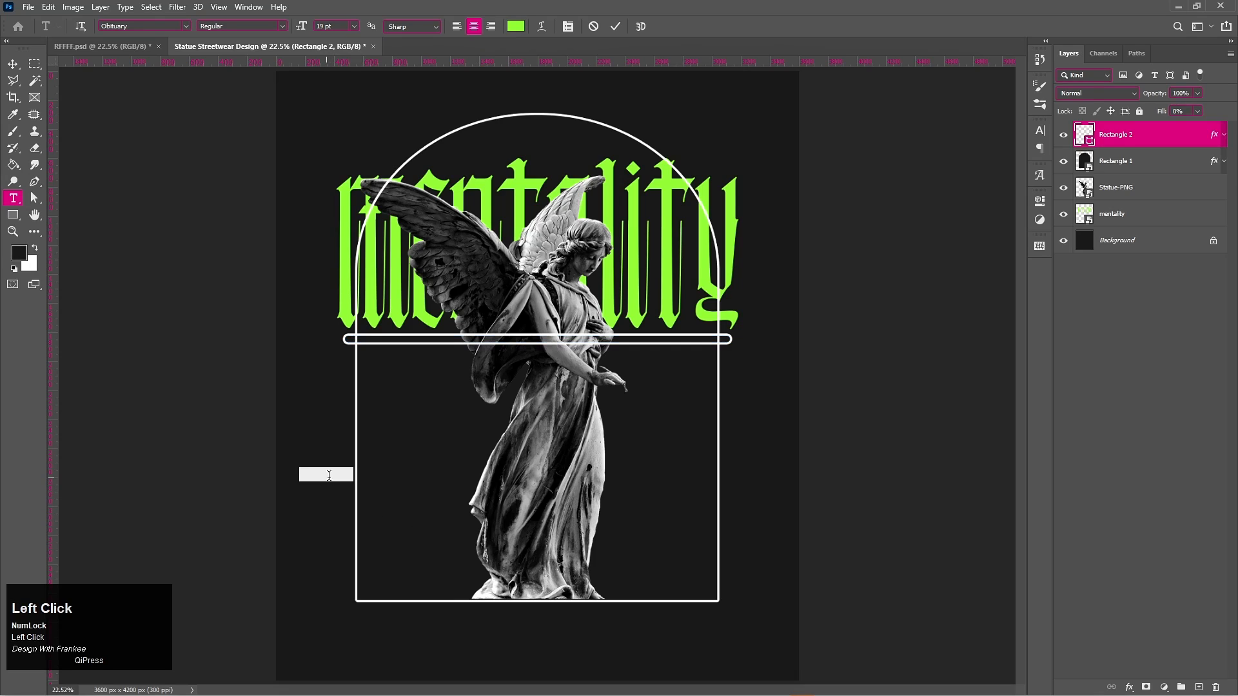
click(826, 693)
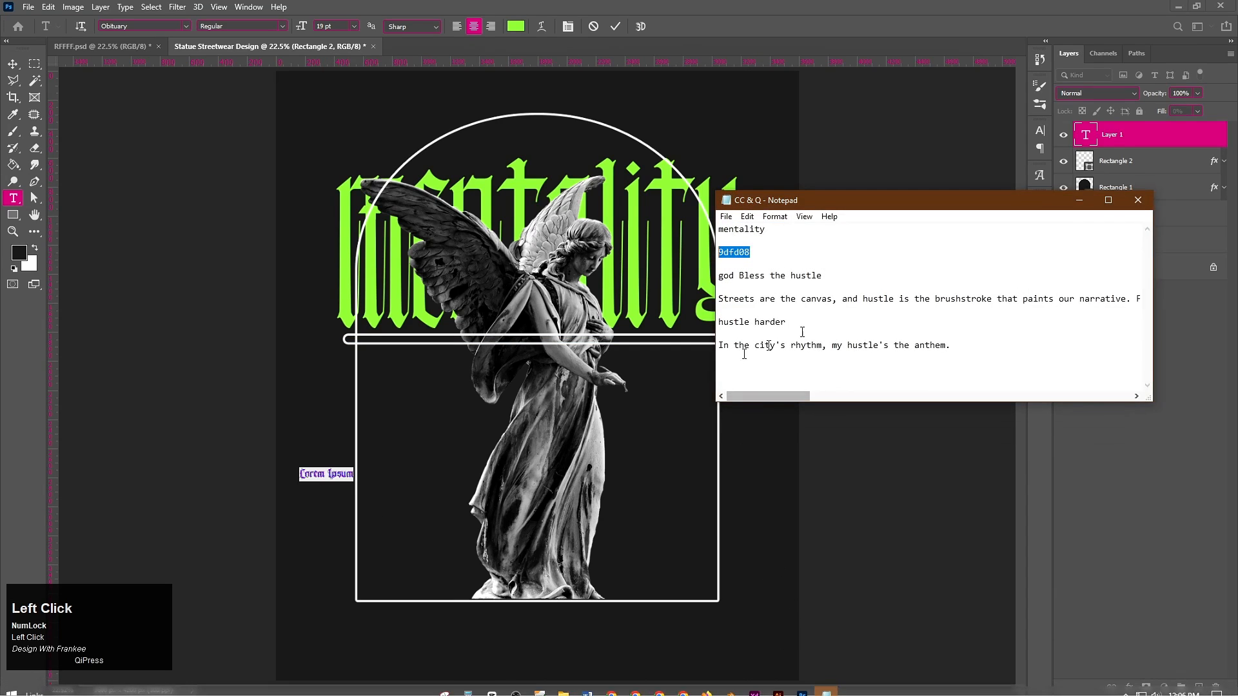
drag(823, 275, 695, 280)
key(ctrl+c)
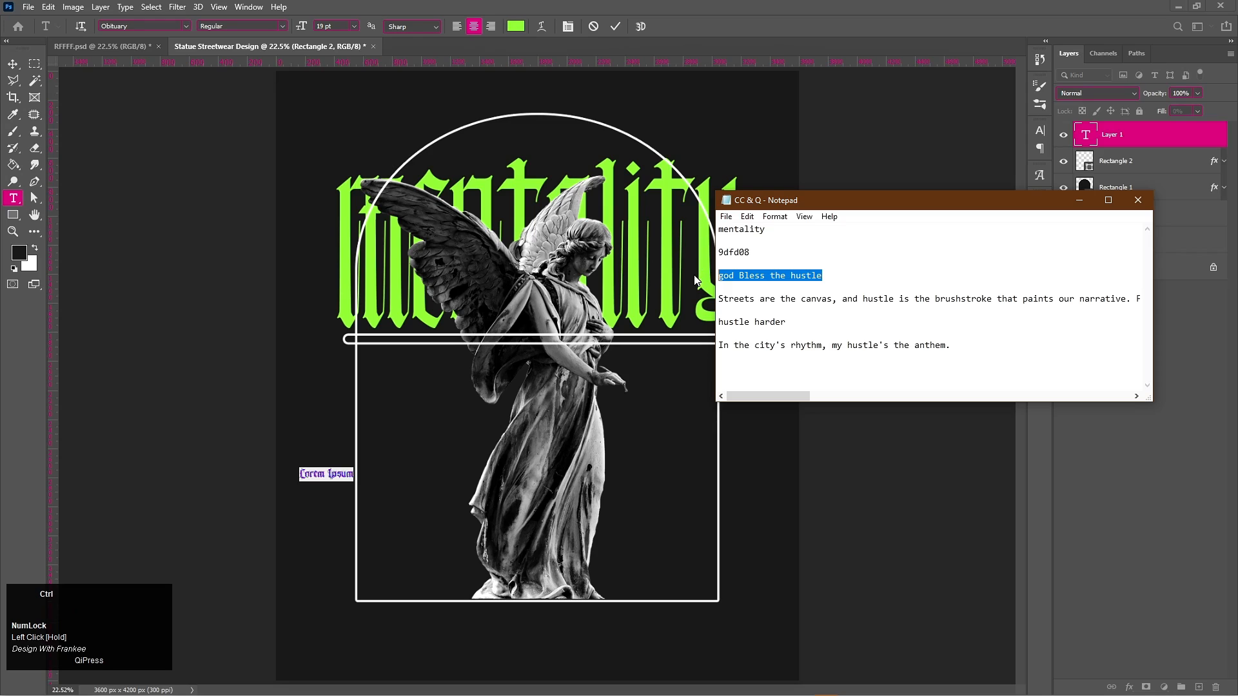
click(1079, 200)
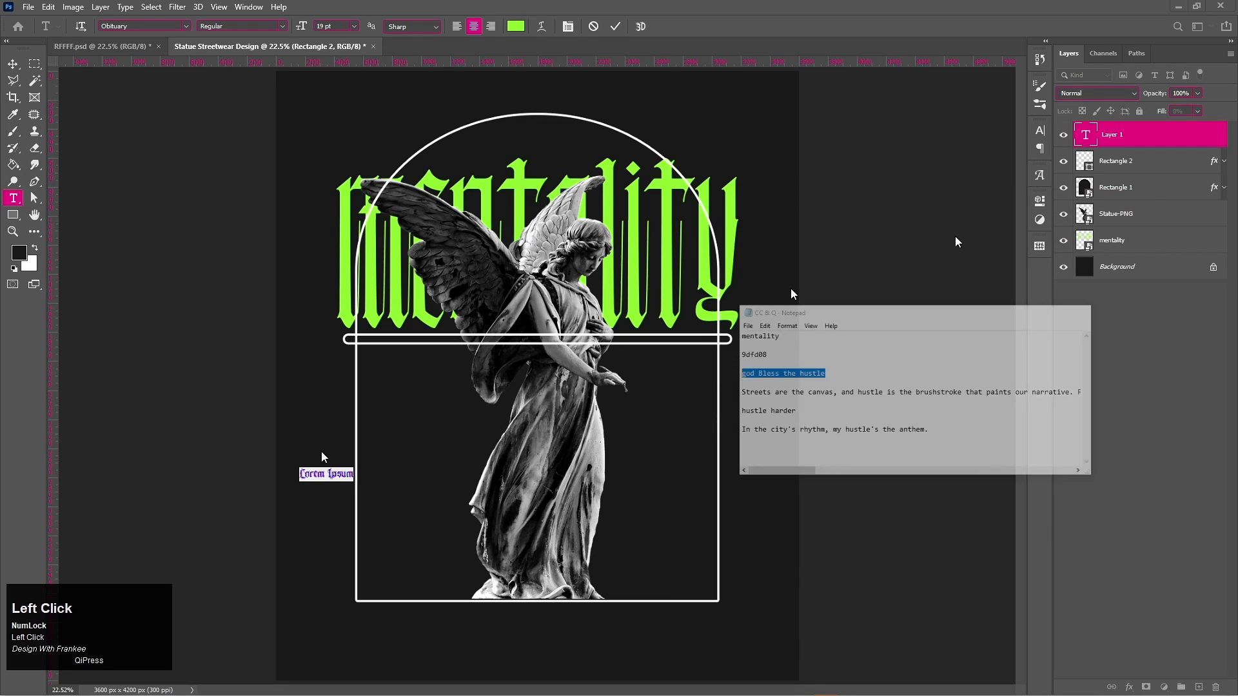
key(ctrl+v)
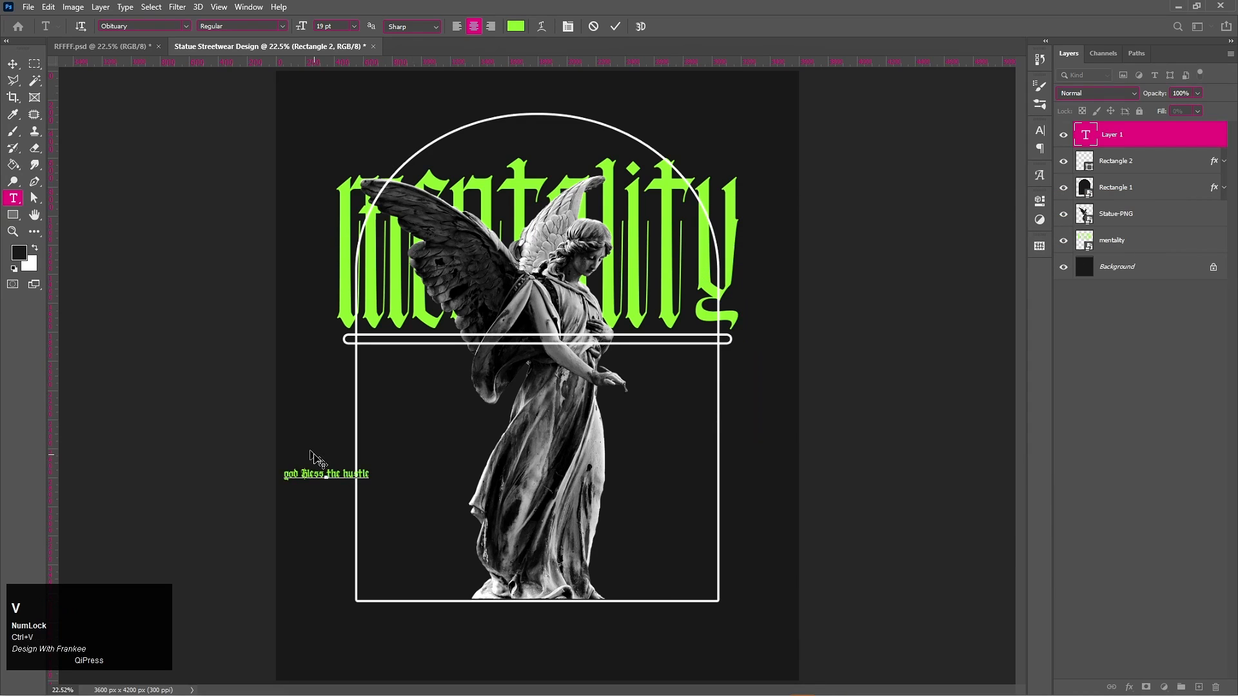
Set the font of the "god Bless the hustle" text to Akira Expanded Super Bold and finish editing it
key(ctrl+a)
click(187, 26)
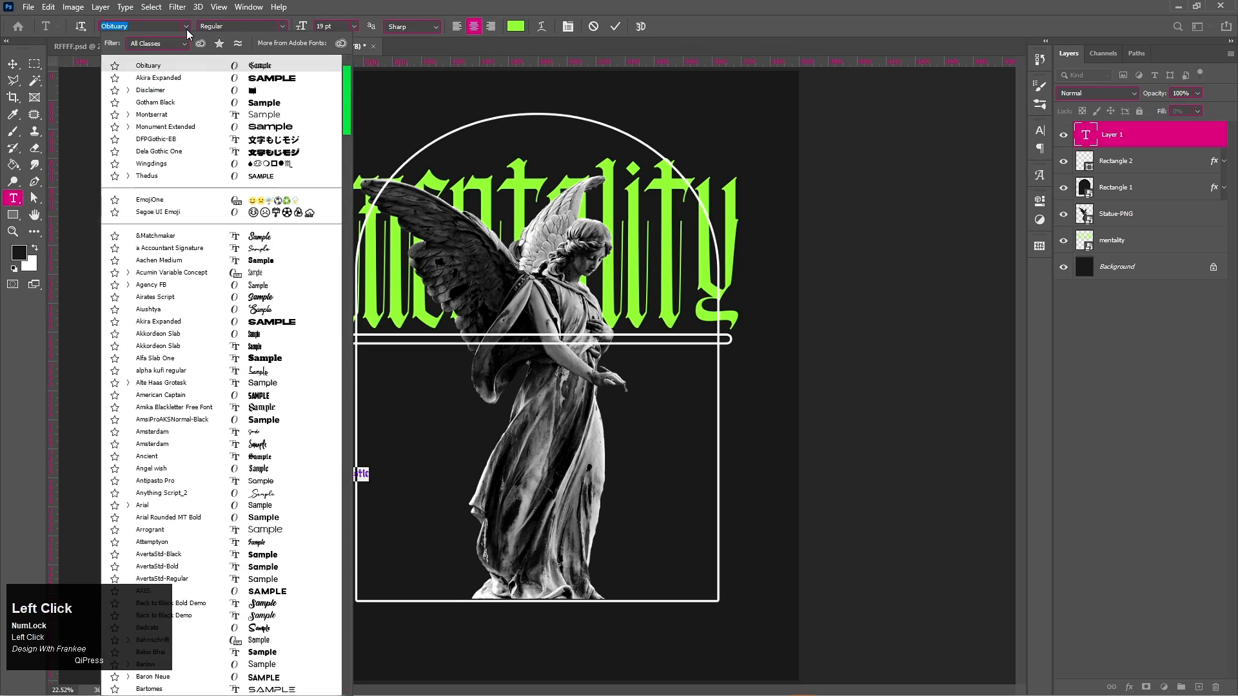
click(178, 78)
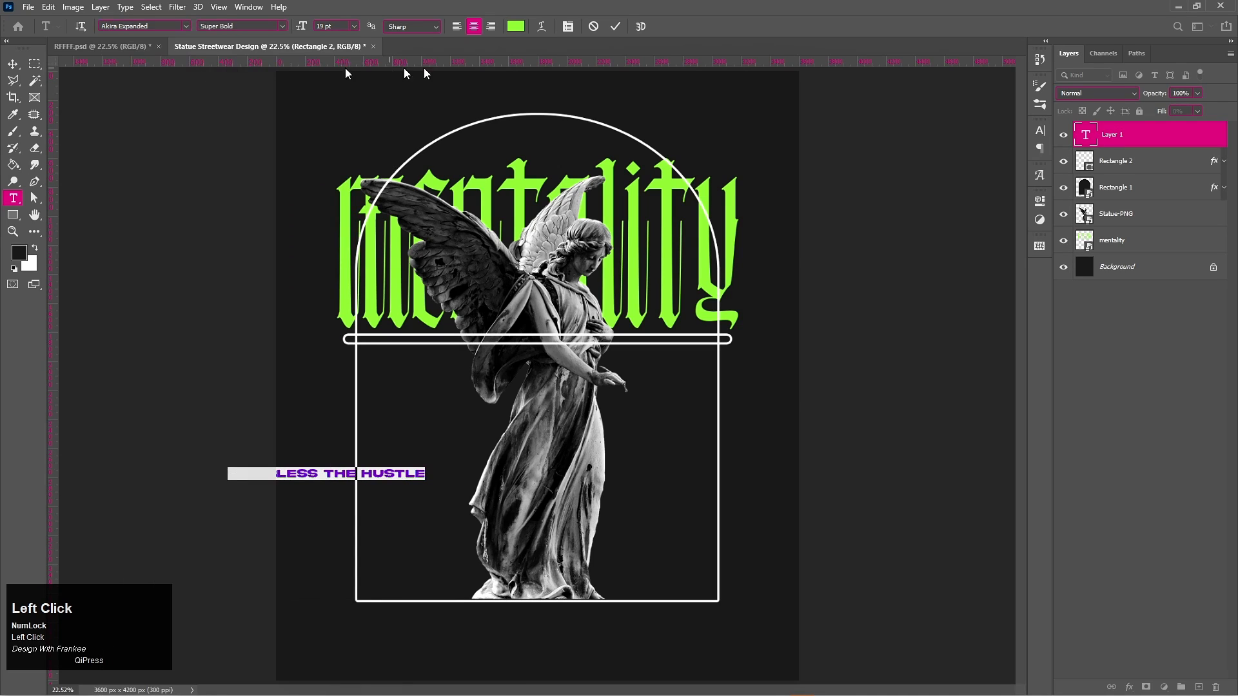
click(615, 26)
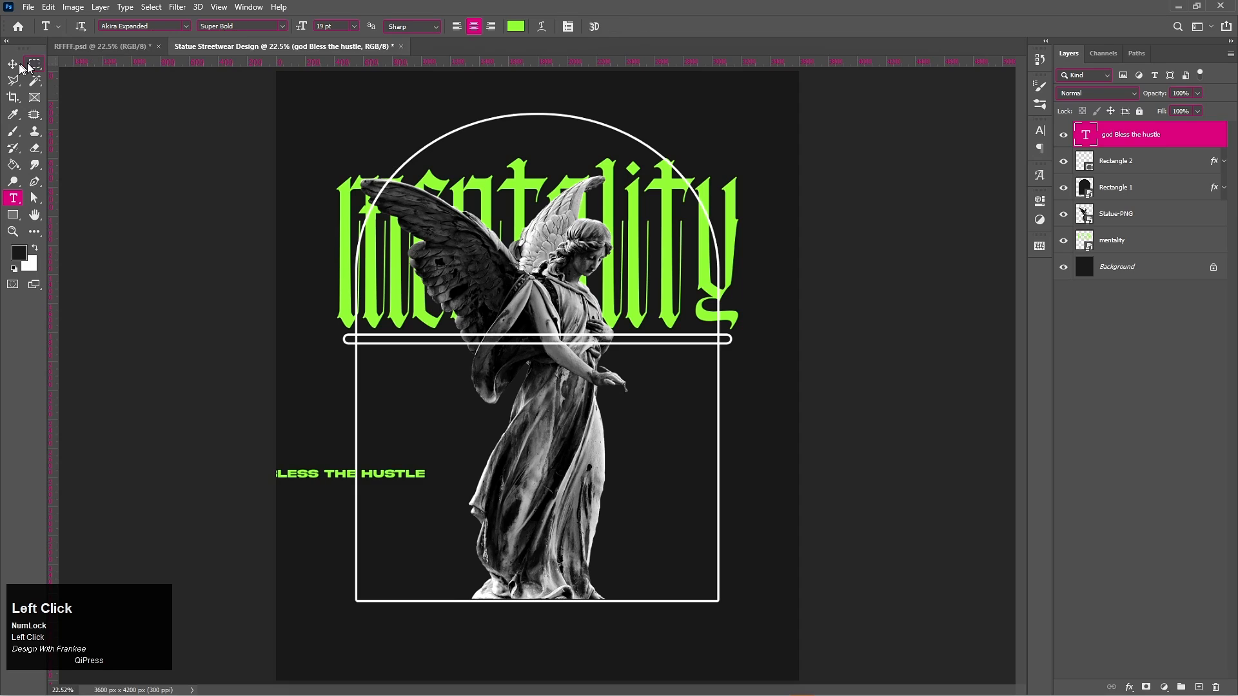
Move the "god Bless the hustle" tagline just below the rounded bar and scale it to about 176% to nearly span the arch
key(v)
drag(381, 481, 709, 361)
key(ctrl)
key(ctrl+t)
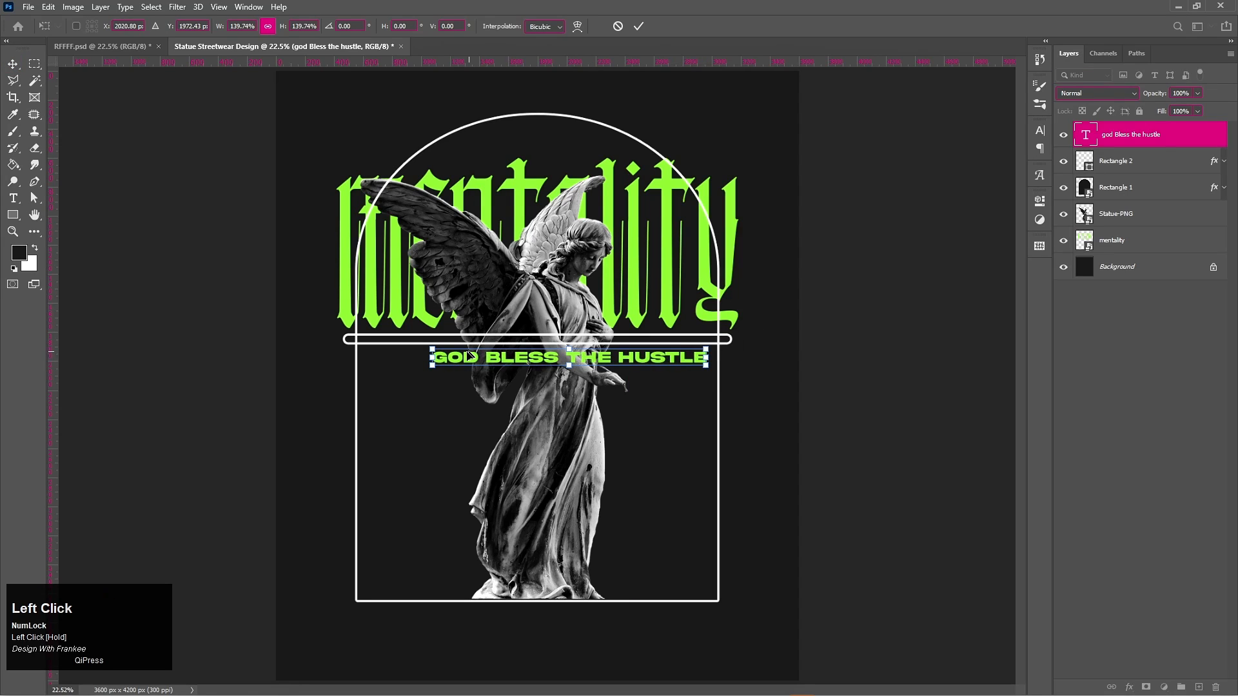
drag(431, 357, 363, 361)
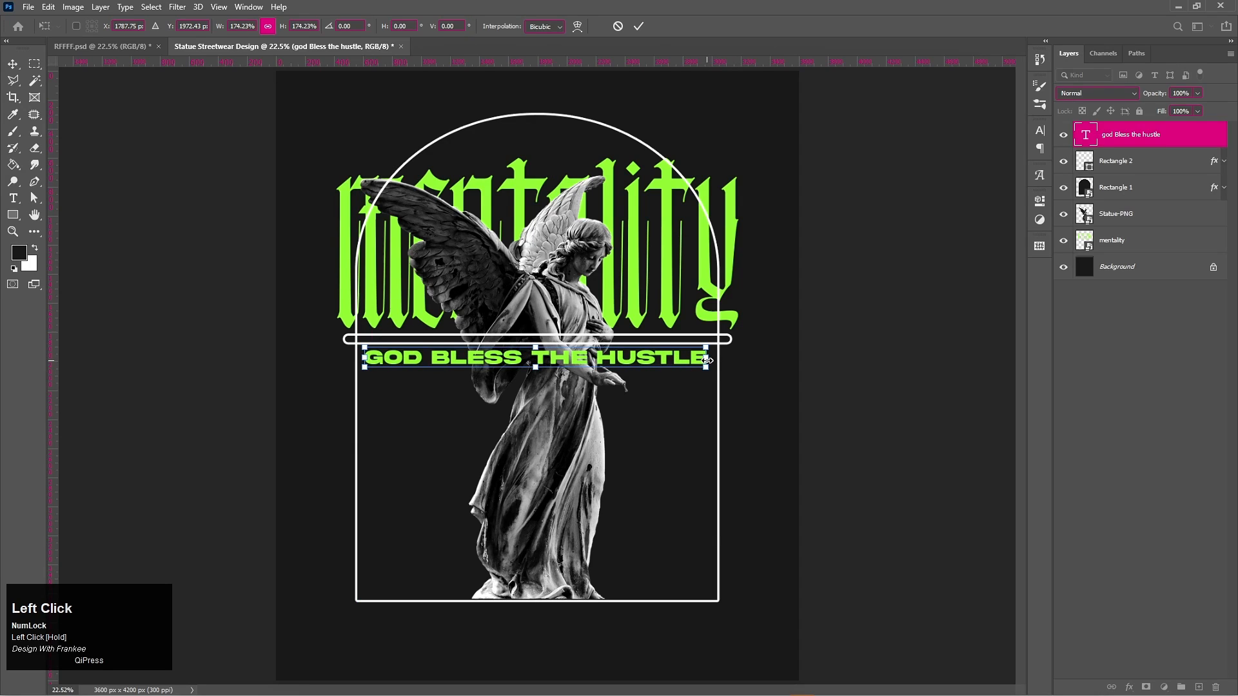
drag(708, 361, 712, 361)
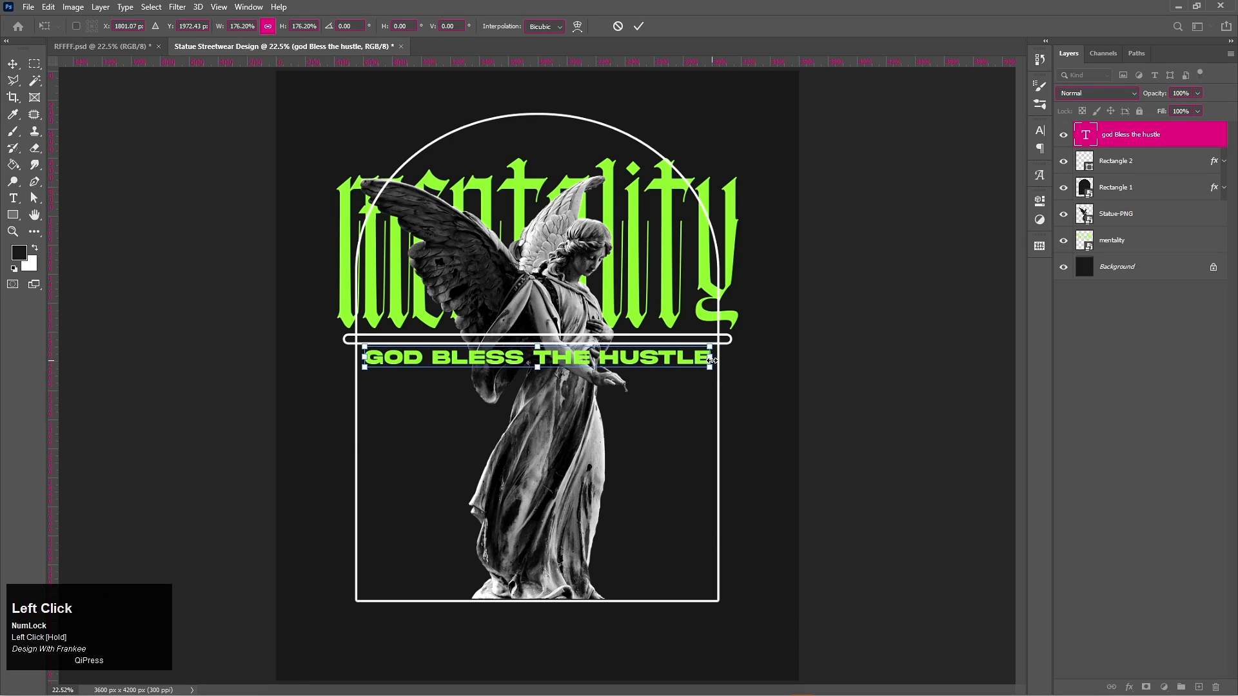
key(Return)
drag(581, 358, 583, 361)
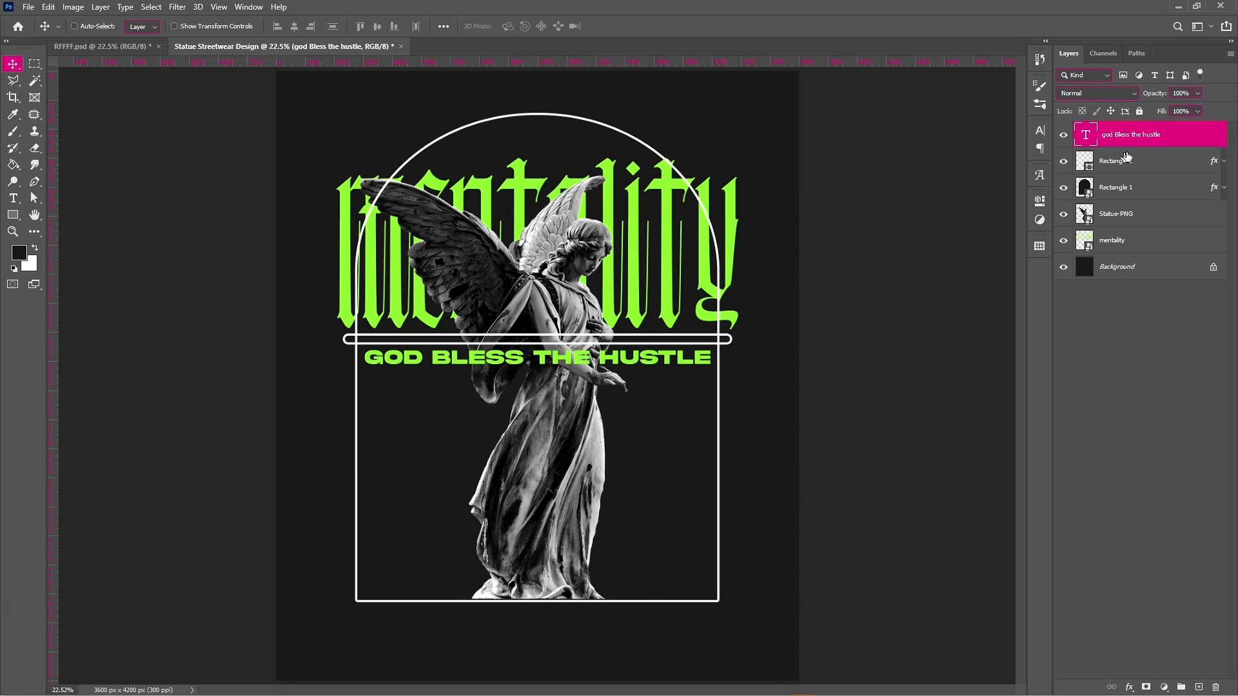
Copy the "Streets are the canvas" paragraph from the CC & Q note in Notepad into a wide new text box below the tagline
click(826, 691)
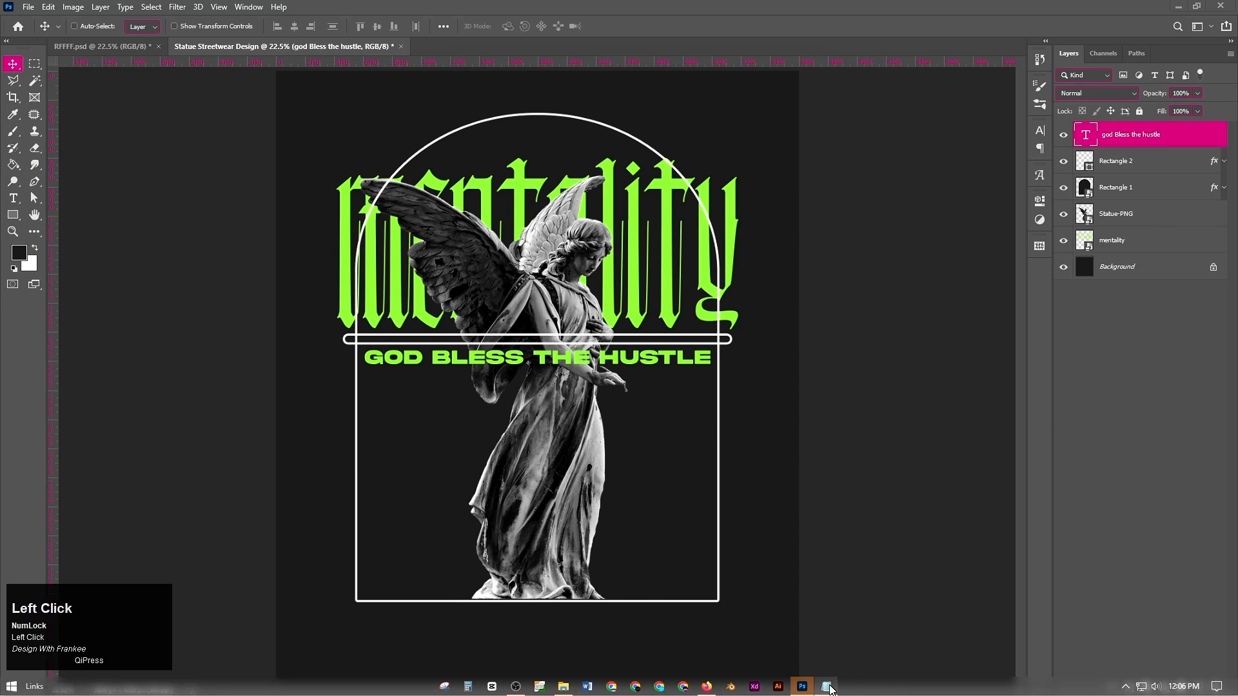
drag(720, 298, 1236, 302)
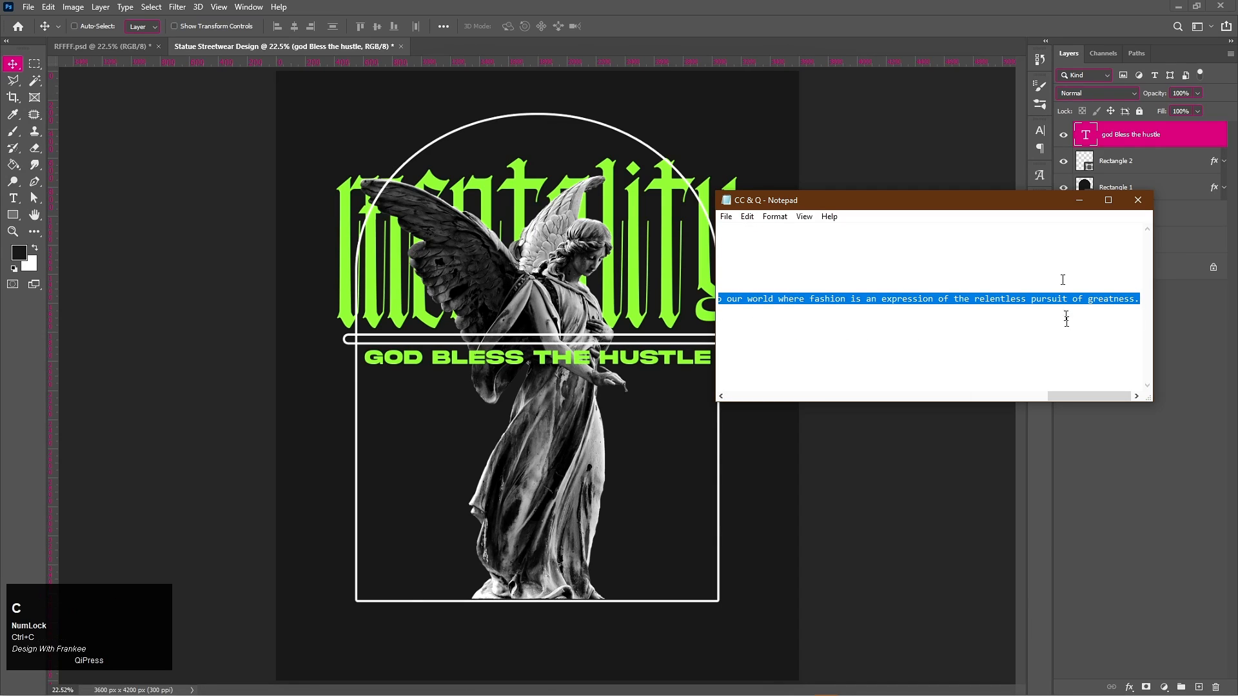
click(1079, 200)
key(t)
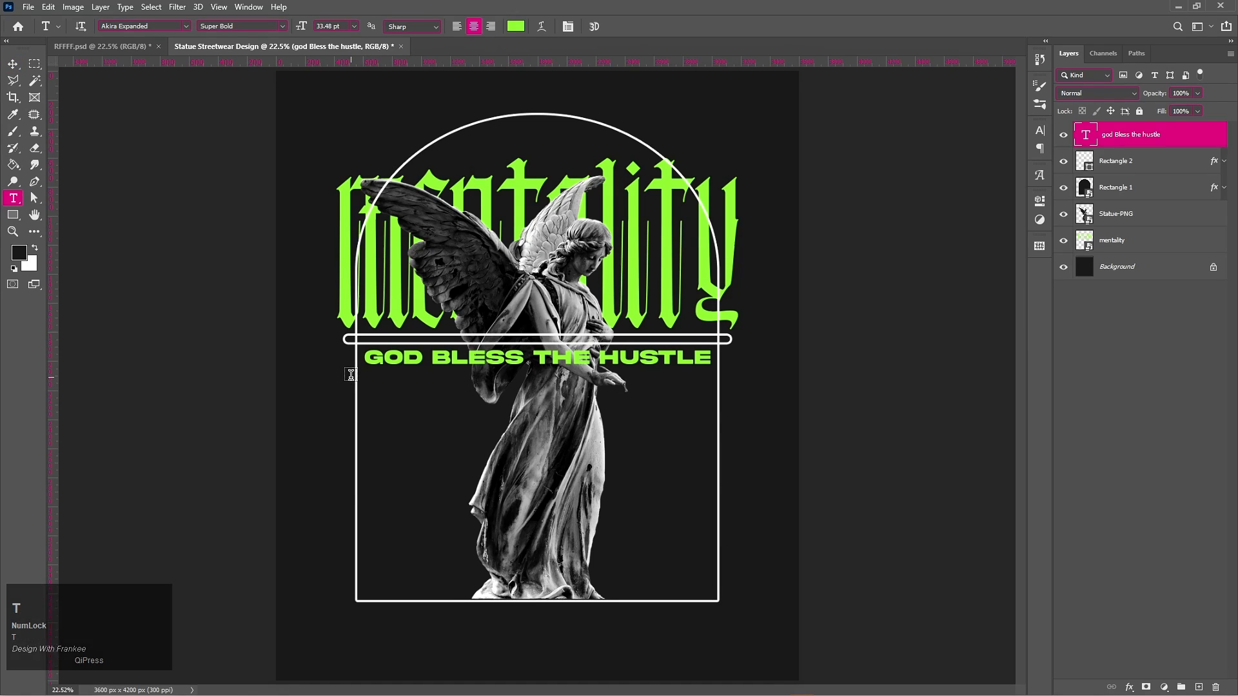
drag(336, 376, 738, 444)
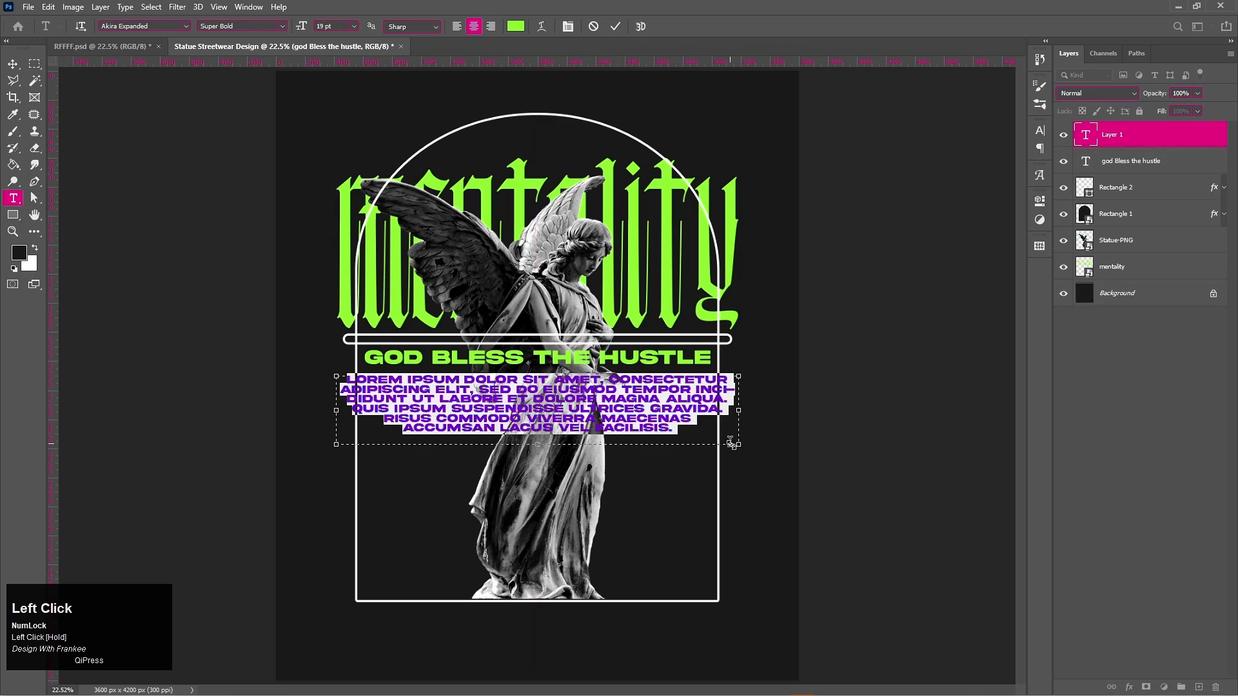
key(ctrl)
key(ctrl+v)
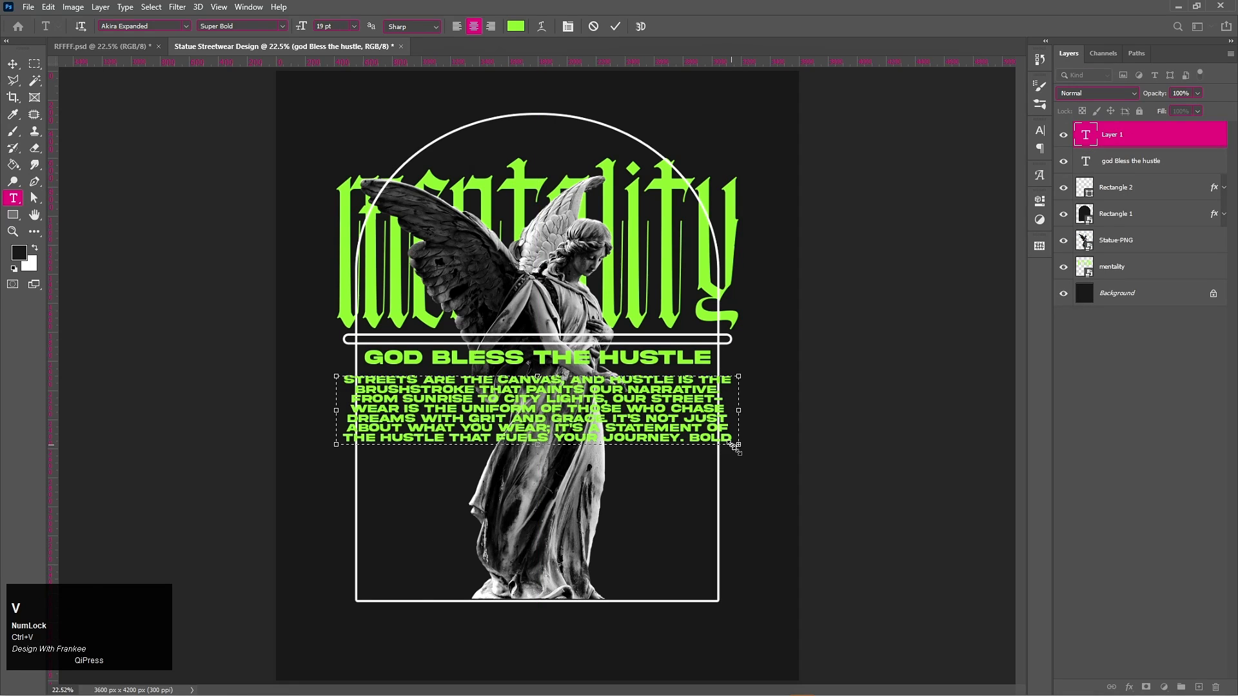
Set the whole paragraph's font size to 13 pt and its leading to 16 pt
key(ctrl+a)
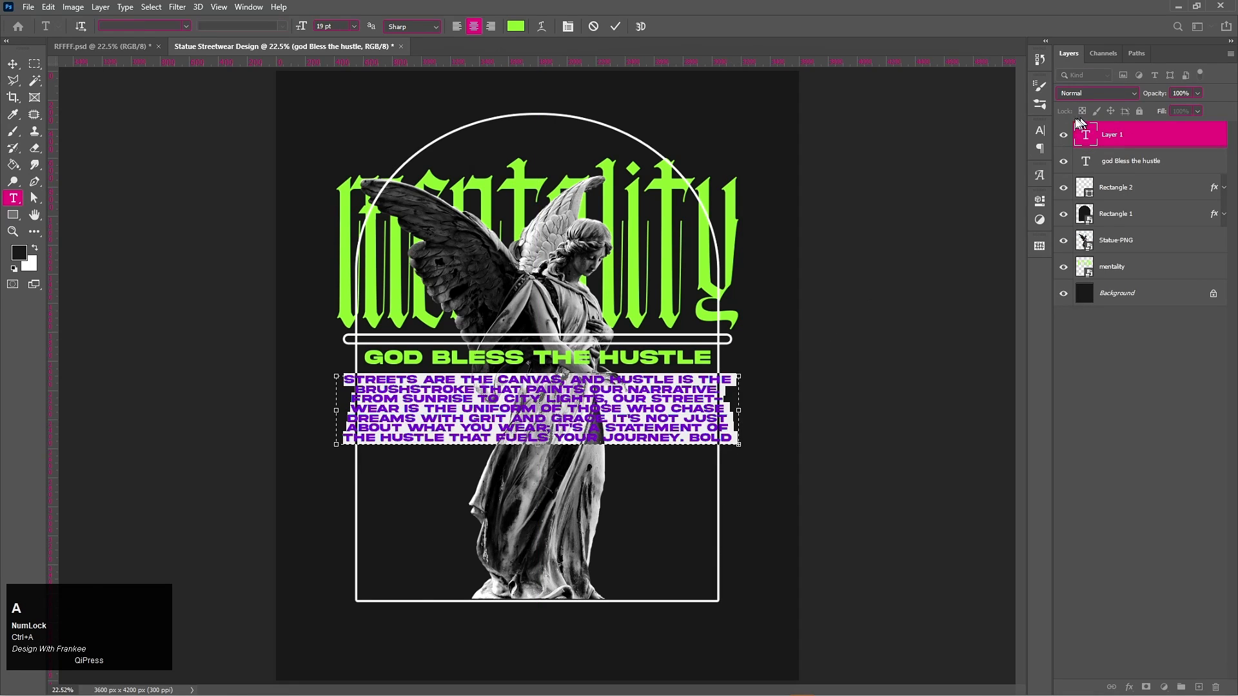
click(1039, 131)
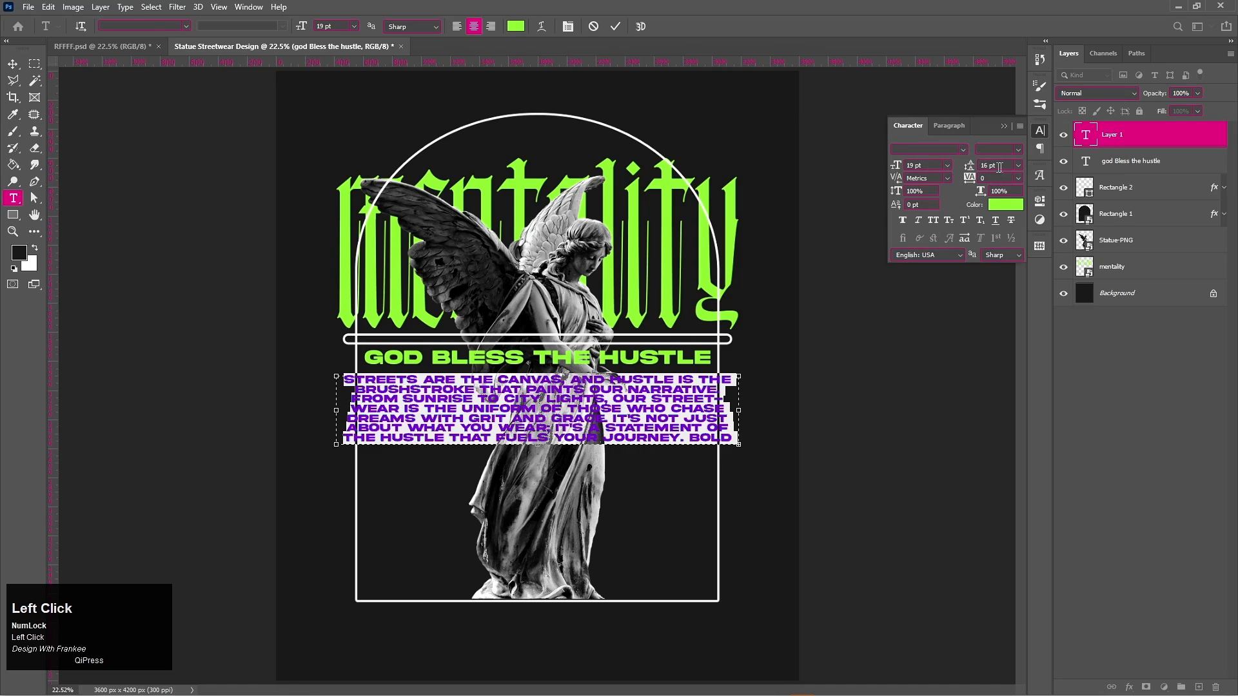
scroll(929, 165, down, 6)
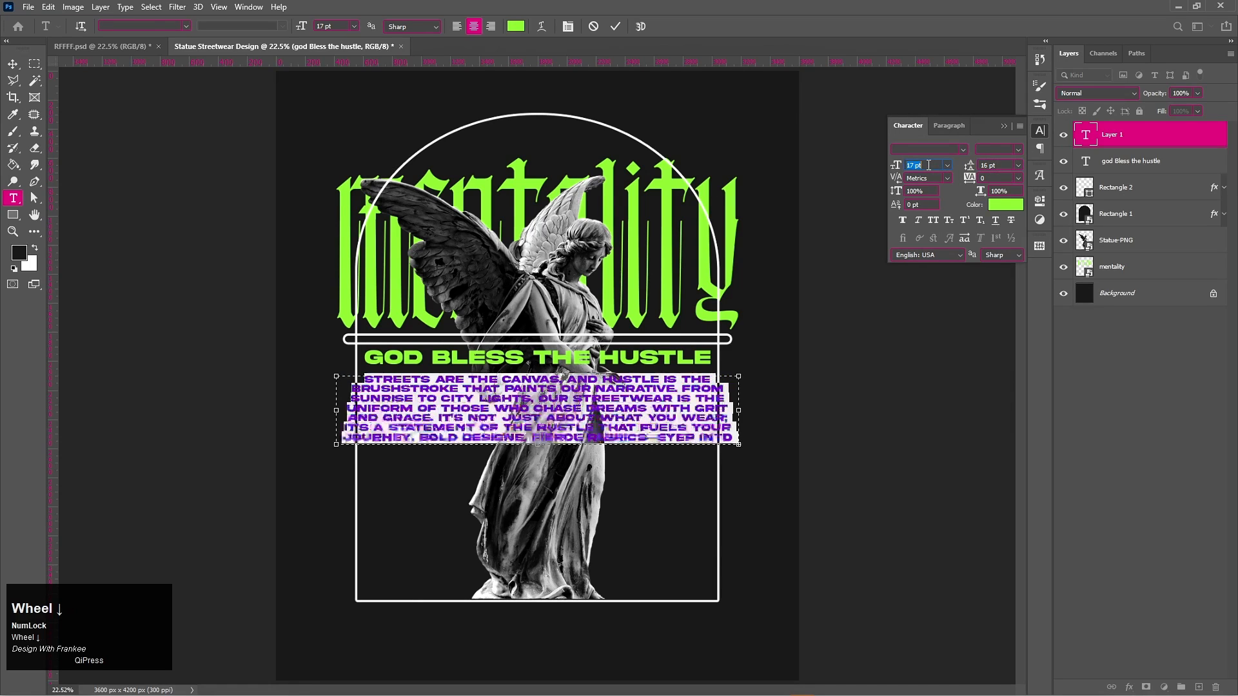
scroll(928, 165, down, 1)
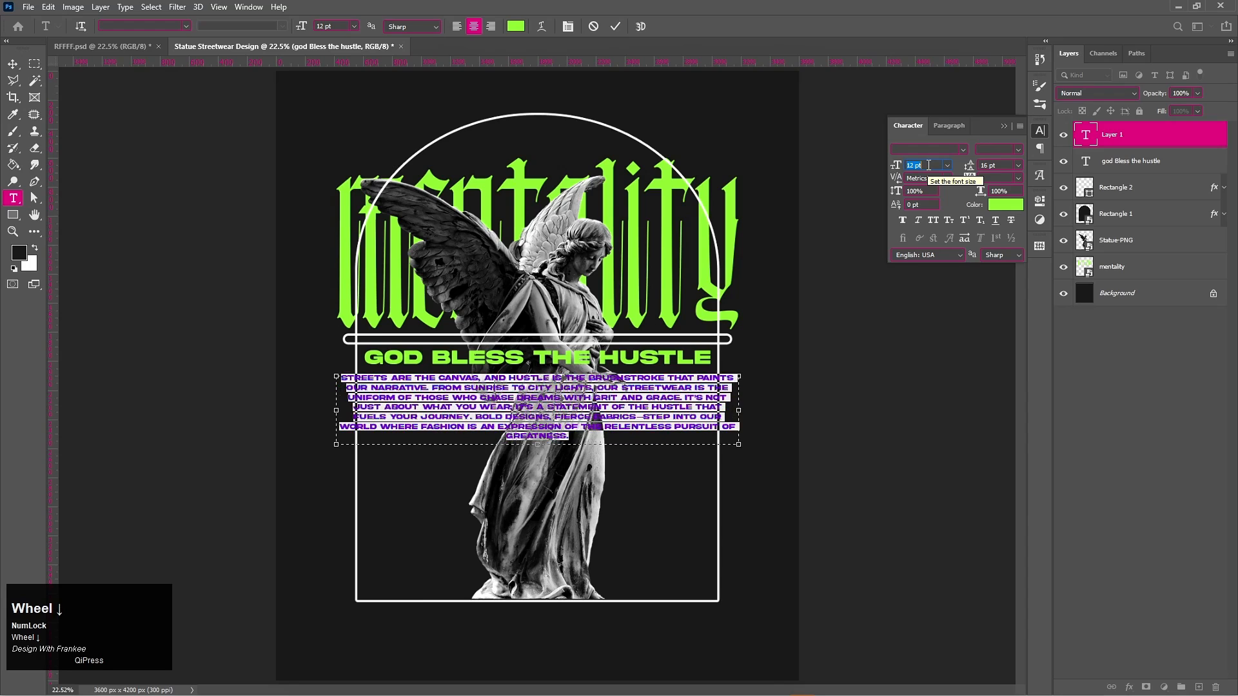
scroll(928, 165, up, 1)
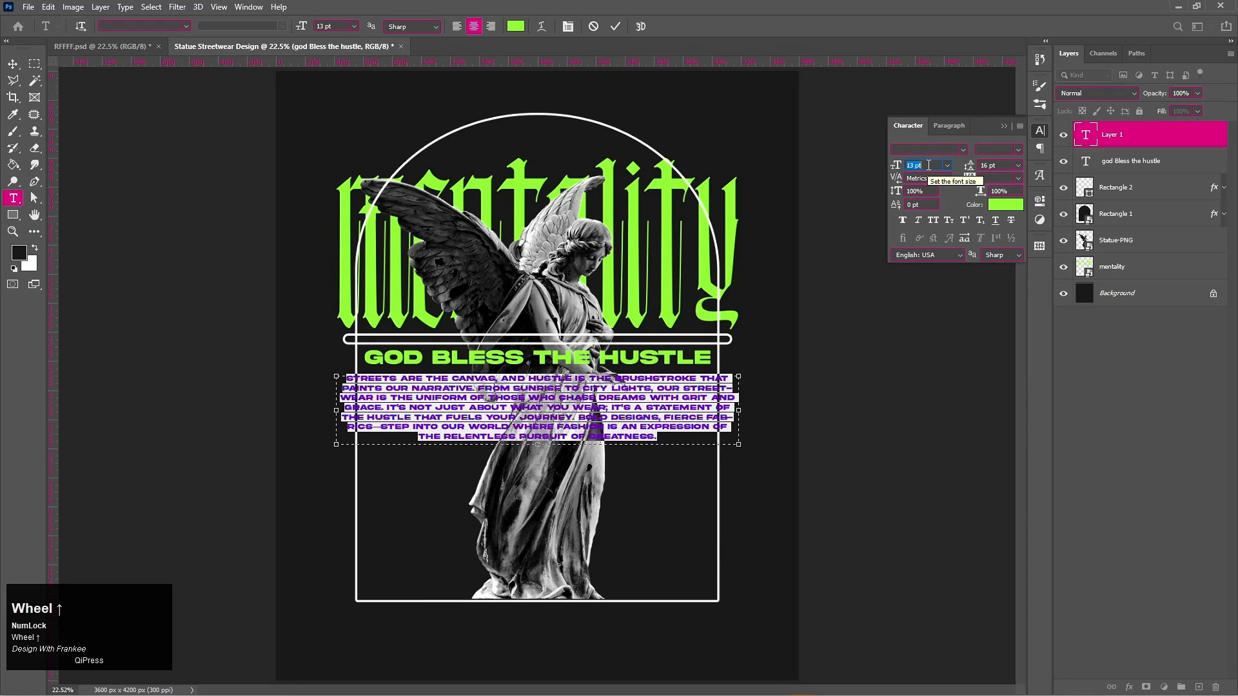
click(1007, 167)
scroll(1007, 166, up, 1)
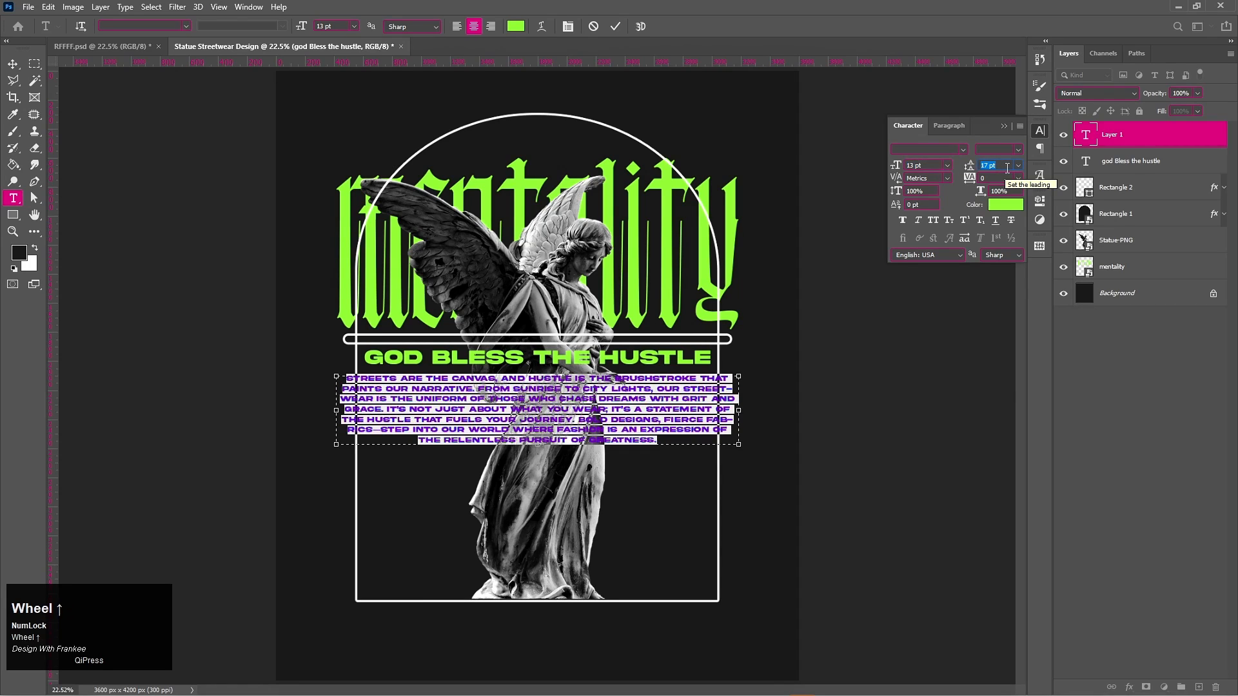
scroll(1007, 167, down, 1)
click(740, 408)
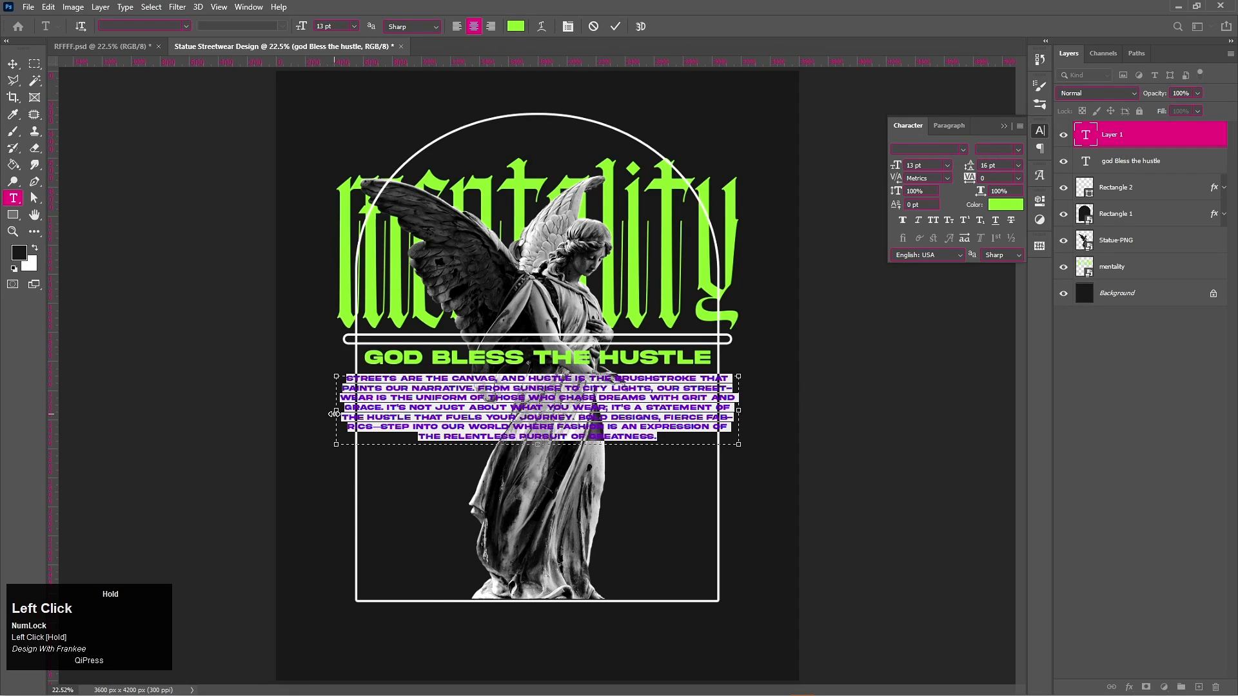
drag(333, 414, 337, 414)
Change the paragraph's text color to white (ffffff) and finish editing it
click(1006, 204)
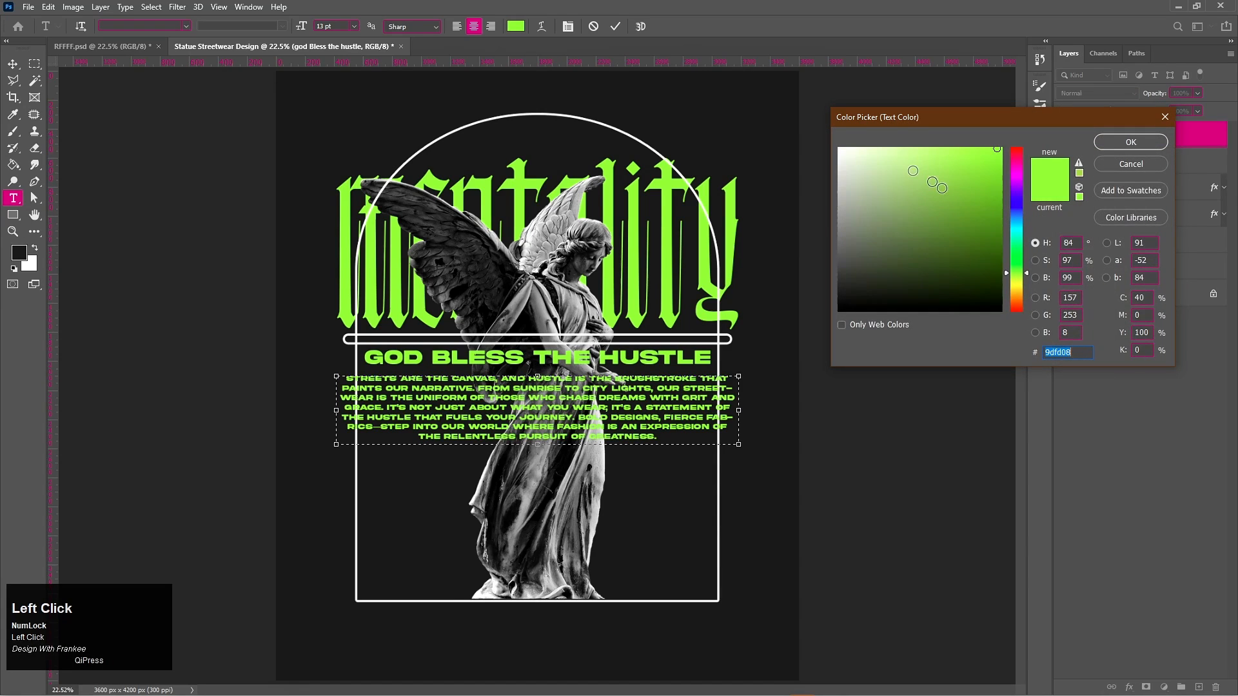
drag(938, 186, 804, 120)
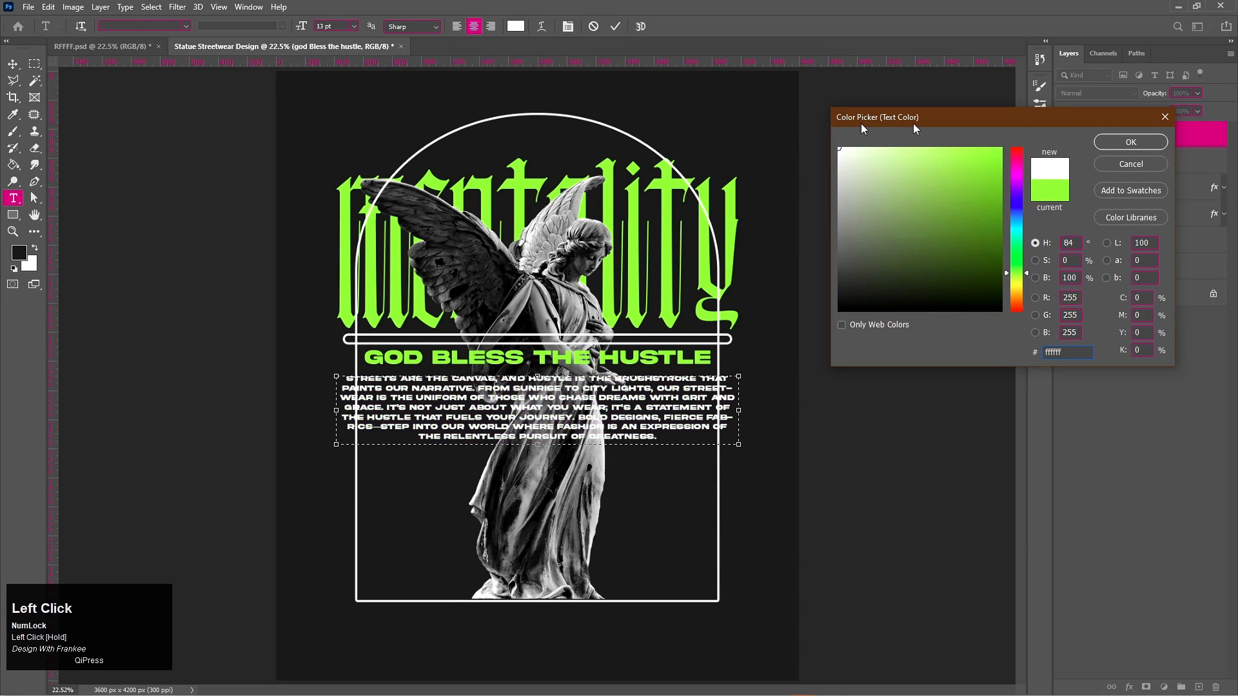
click(1142, 142)
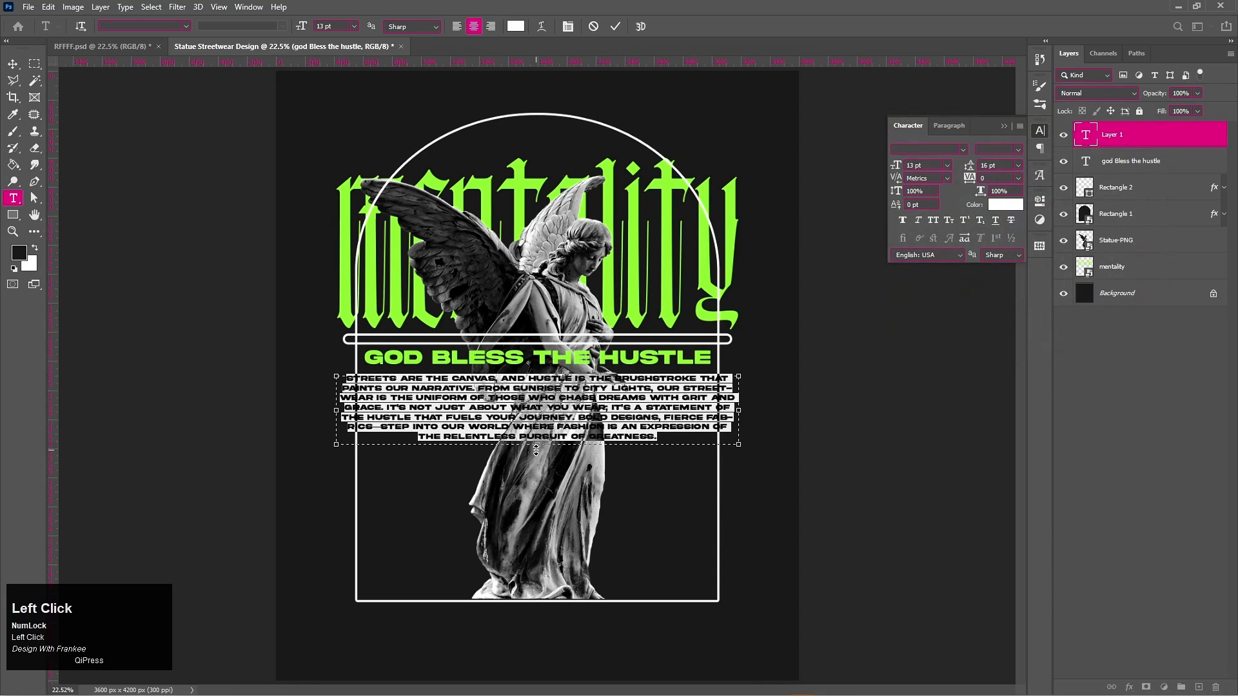
drag(538, 442, 538, 442)
click(616, 26)
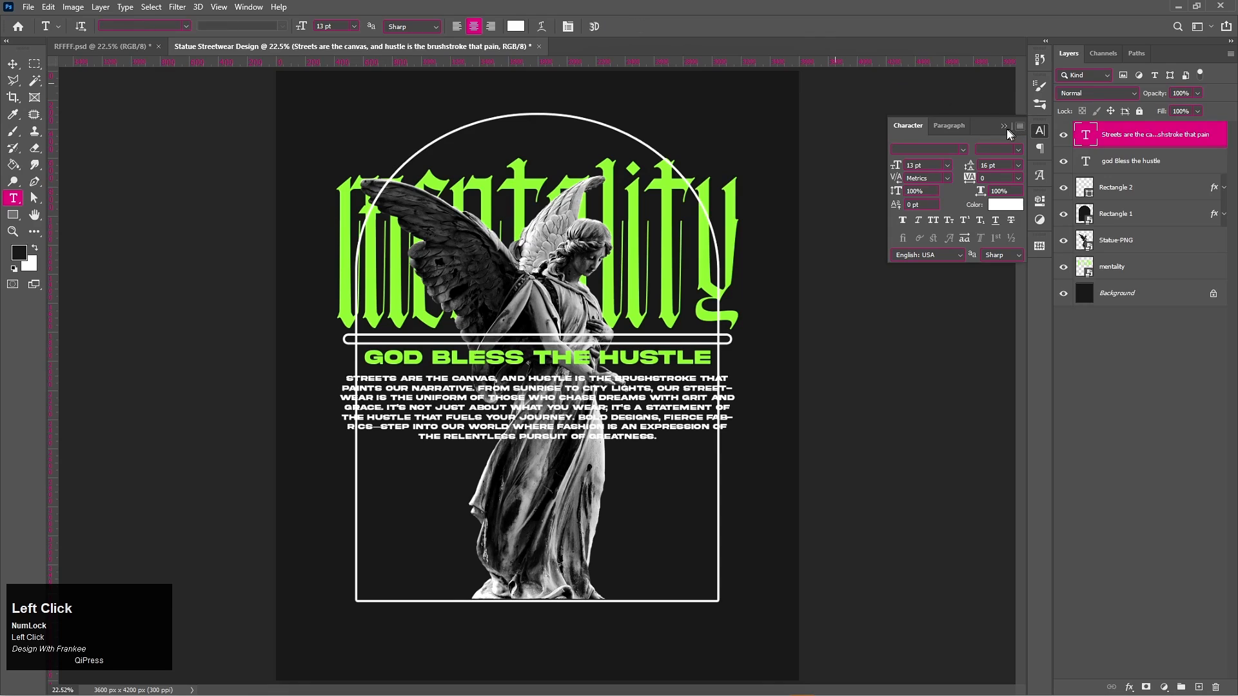
click(1039, 130)
Move the paragraph slightly up towards the tagline, centre it horizontally on the canvas and deselect
key(v)
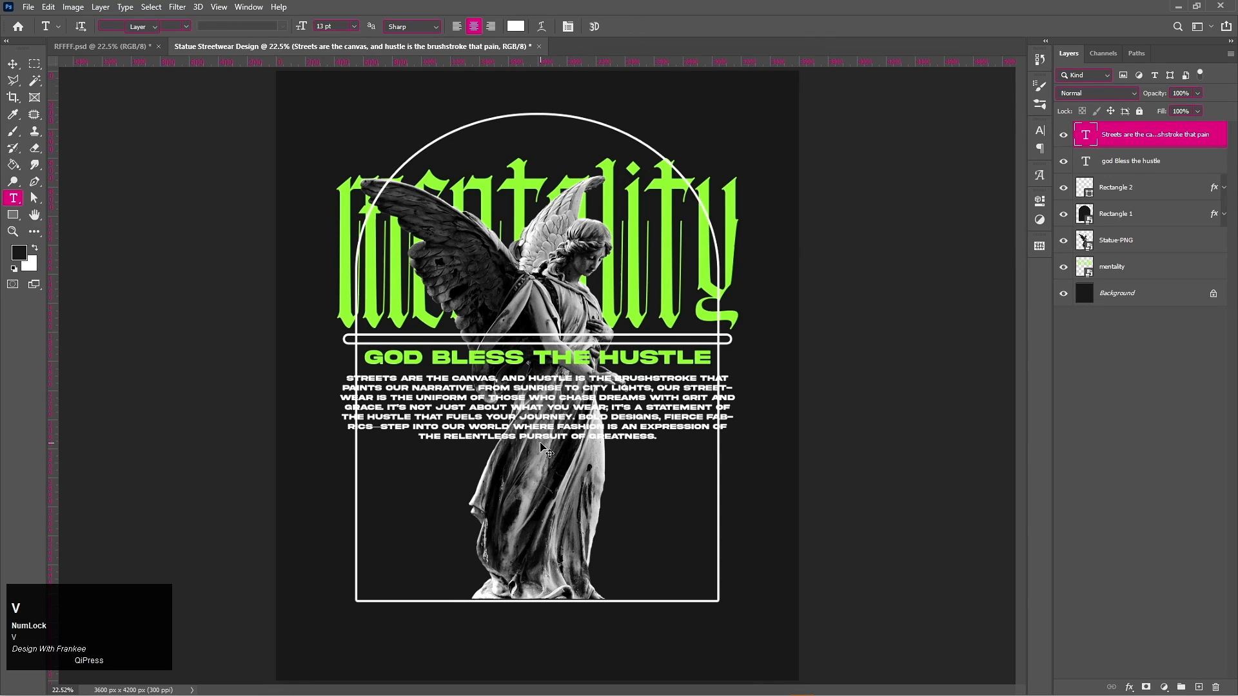
drag(547, 431, 549, 427)
key(ctrl+a)
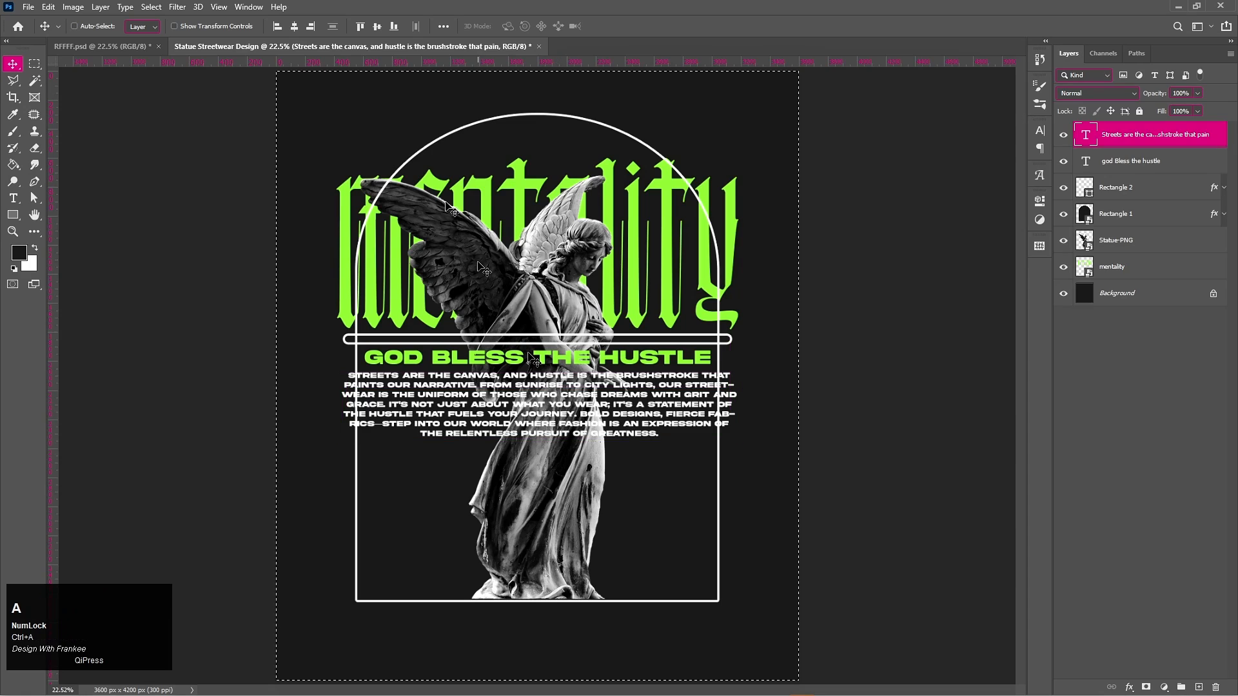
click(294, 27)
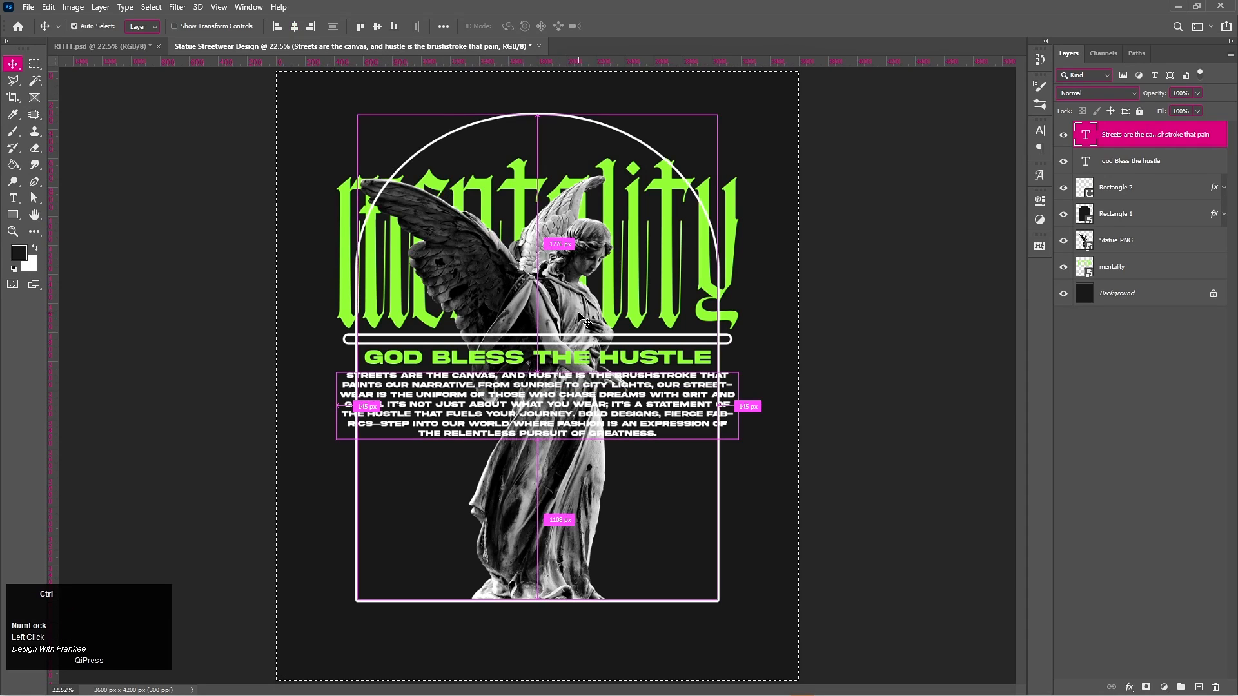
key(ctrl+d)
drag(545, 407, 543, 401)
Convert the Rectangle 1 arch layer to a smart object and add a layer mask to it
scroll(719, 392, up, 2)
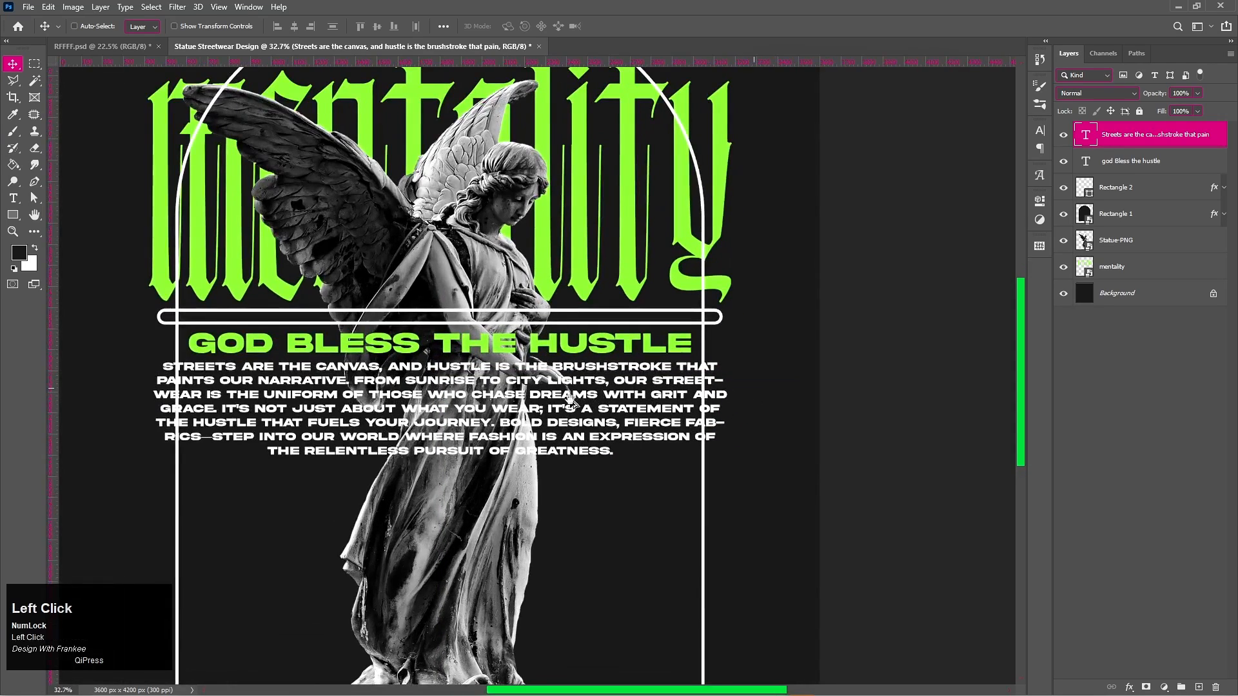
drag(752, 390, 723, 361)
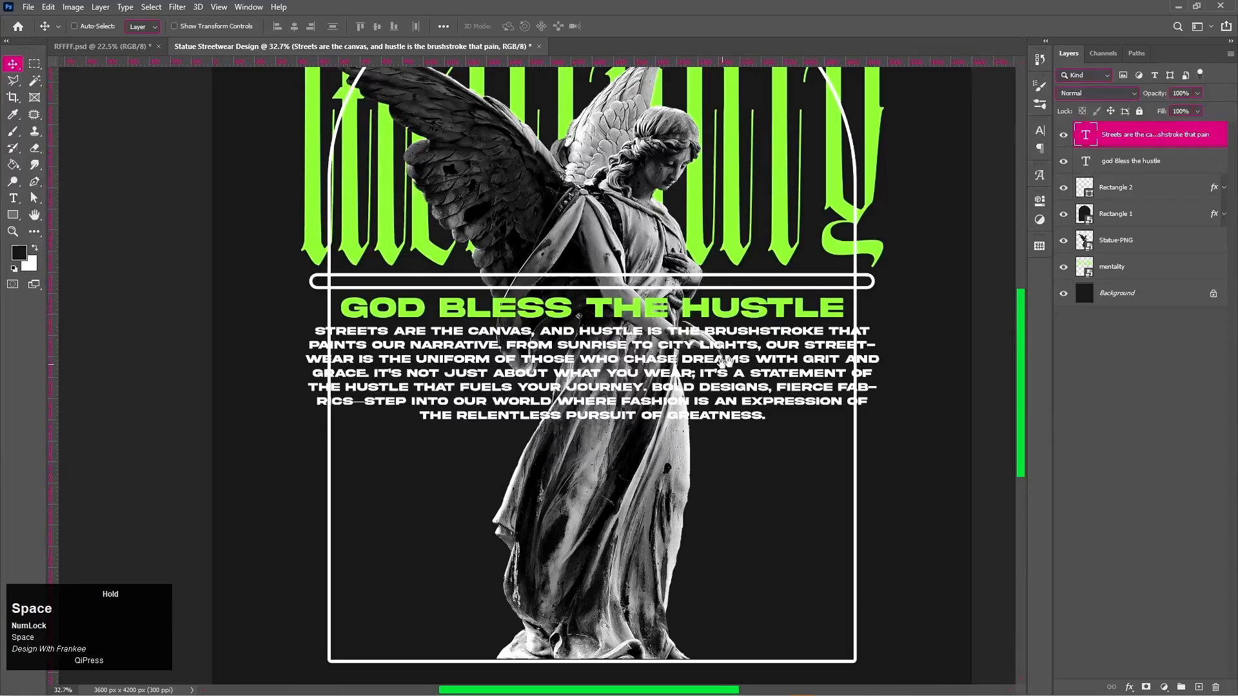
click(1065, 212)
click(1064, 214)
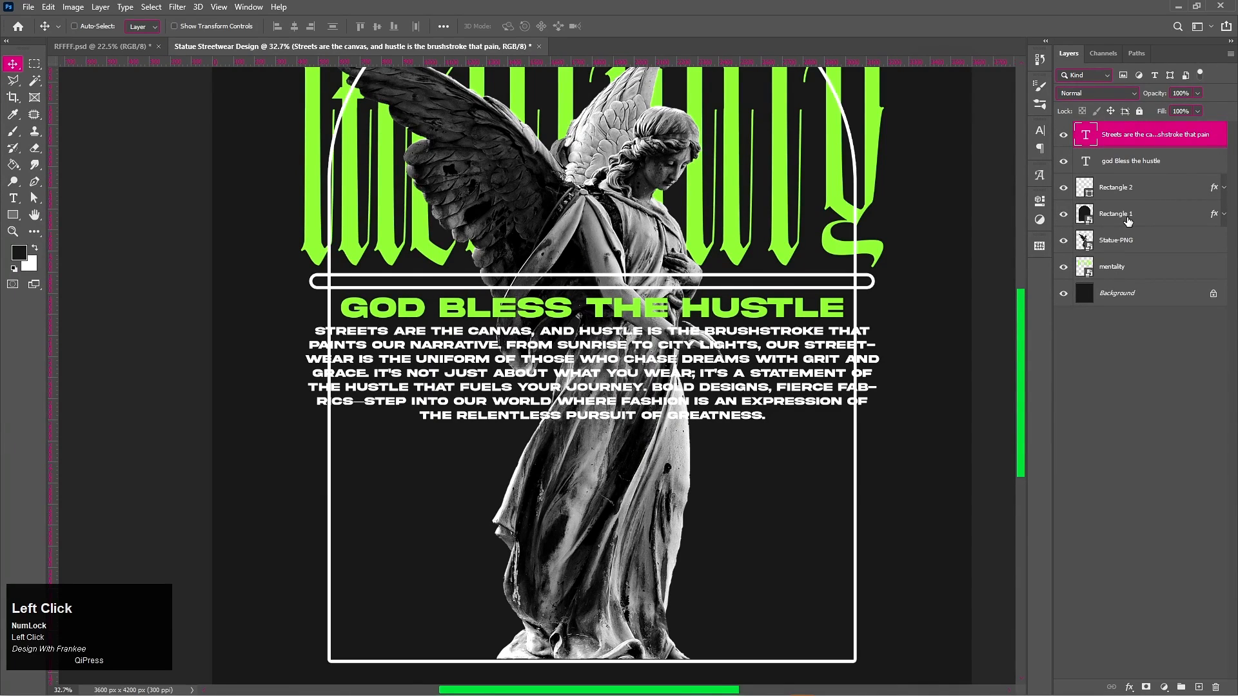
right_click(1128, 222)
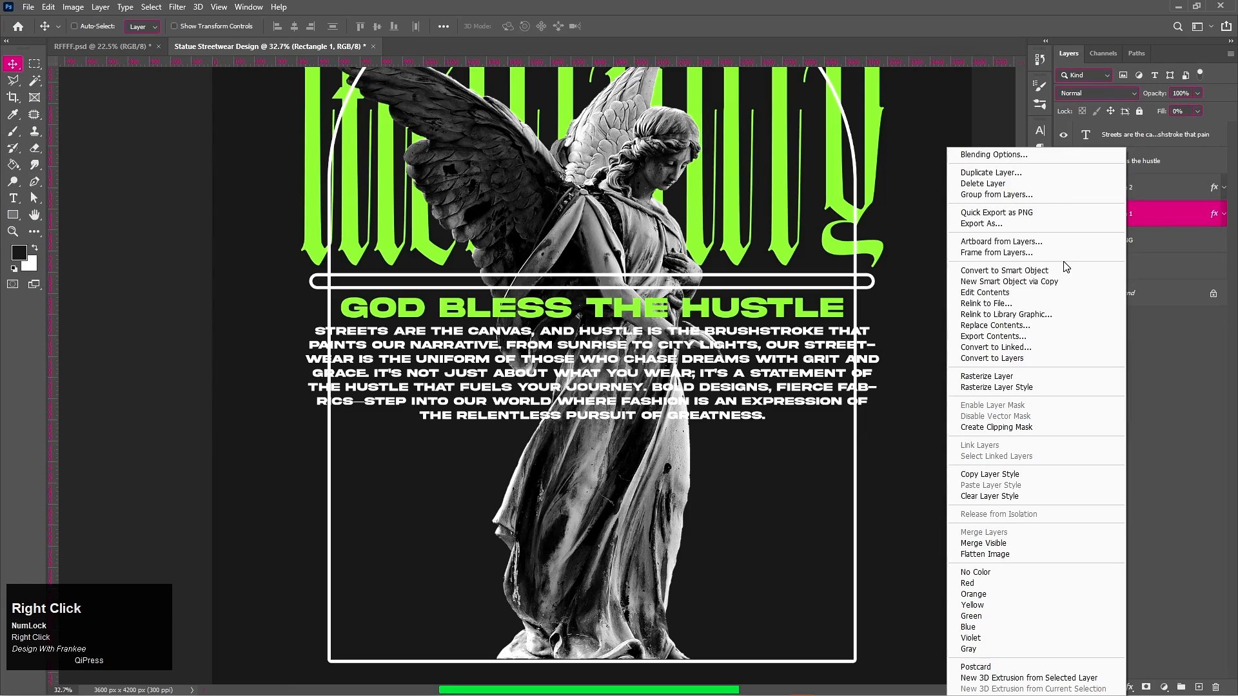
click(1065, 270)
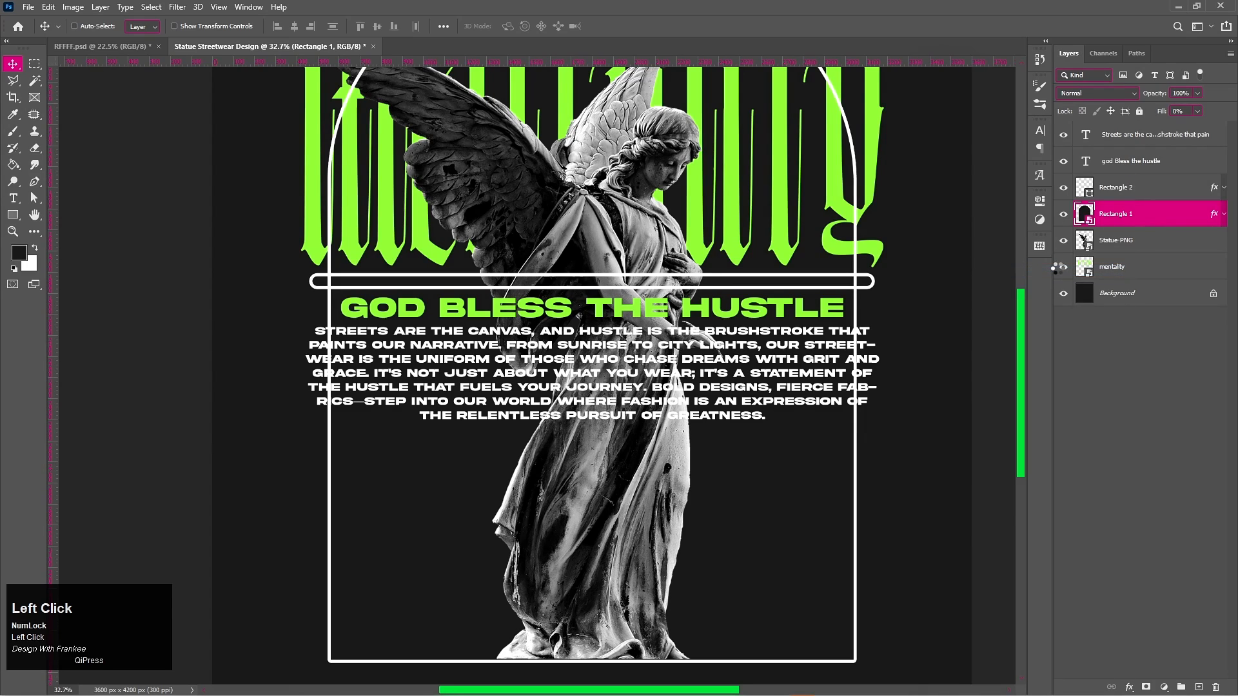
click(1146, 687)
Mask out the arch's vertical lines on both sides behind the paragraph using narrow rectangular selections filled with black, and deselect
click(35, 64)
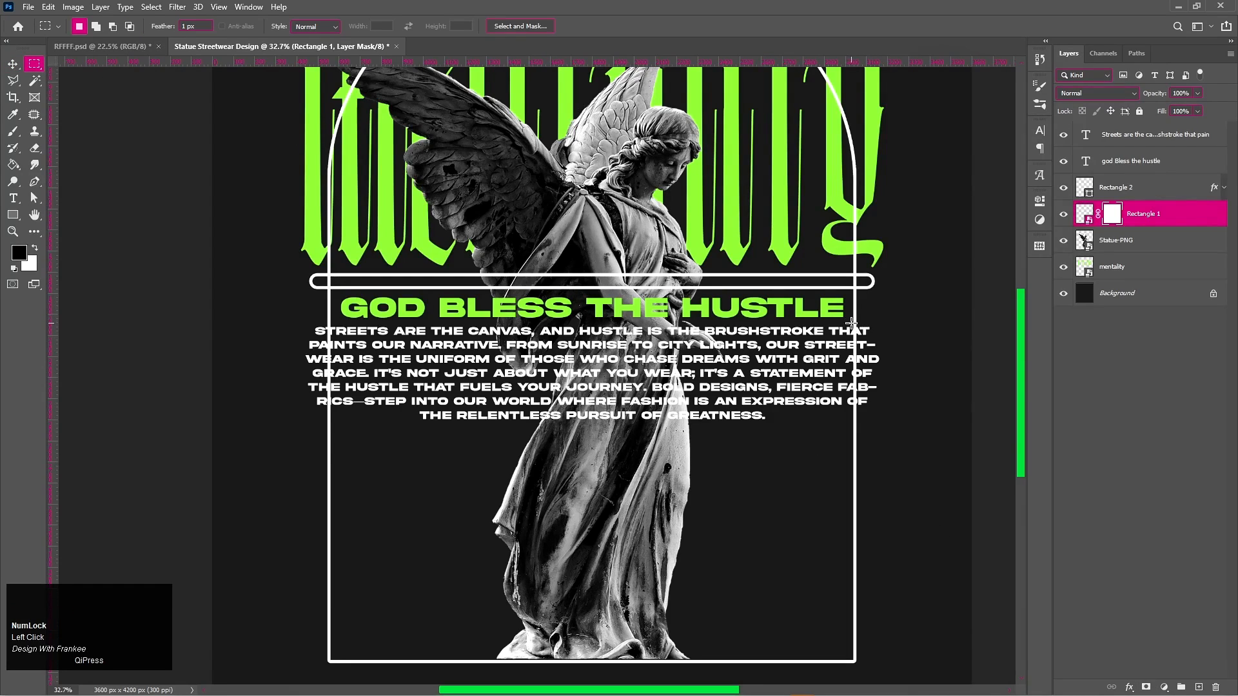
drag(852, 322, 853, 332)
drag(860, 360, 858, 423)
key(alt+BackSpace)
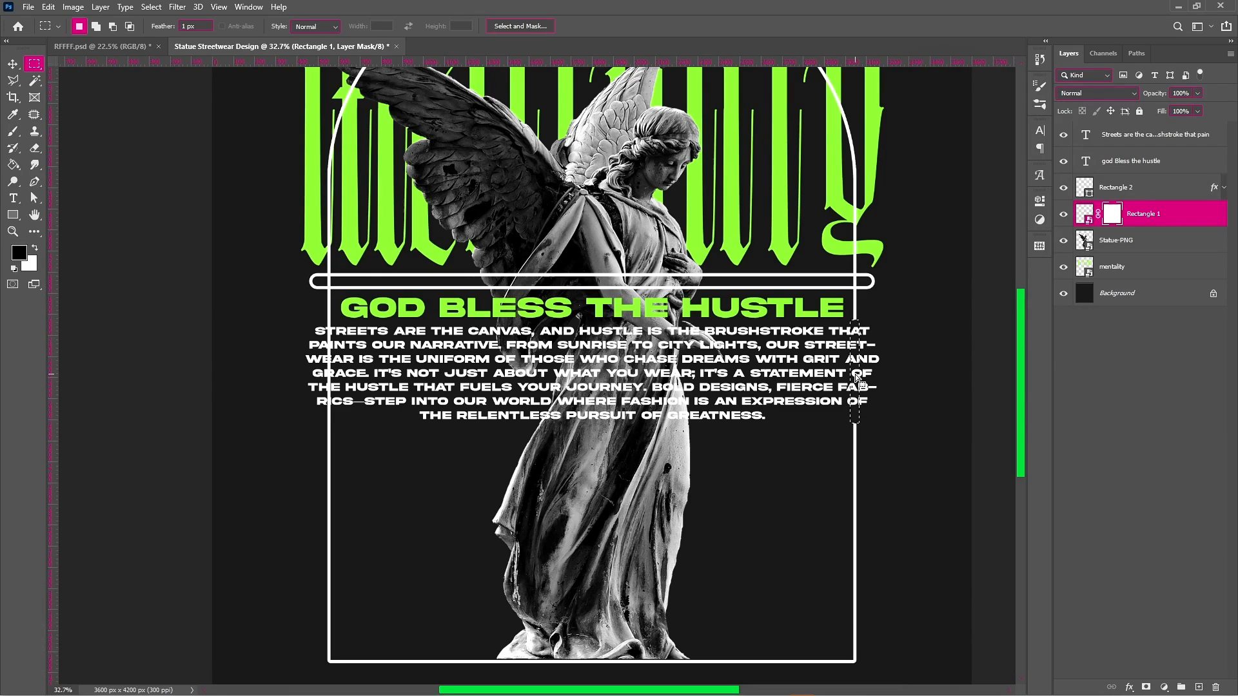
drag(855, 374, 332, 380)
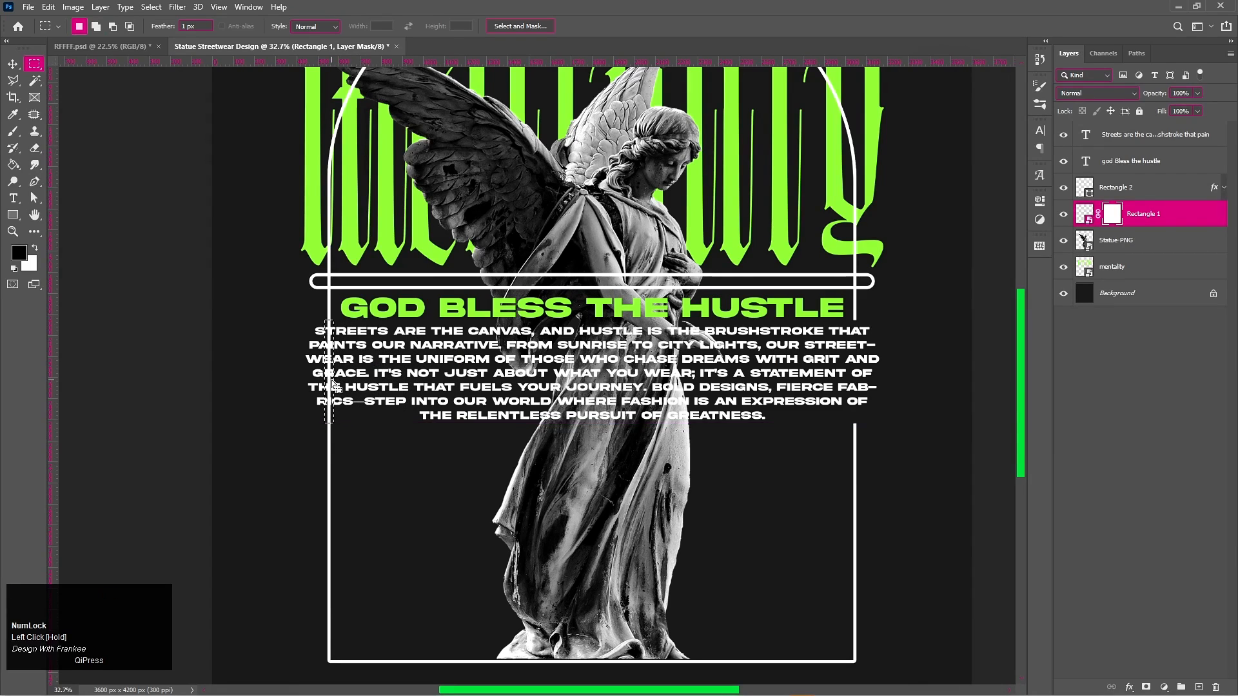
key(alt+BackSpace)
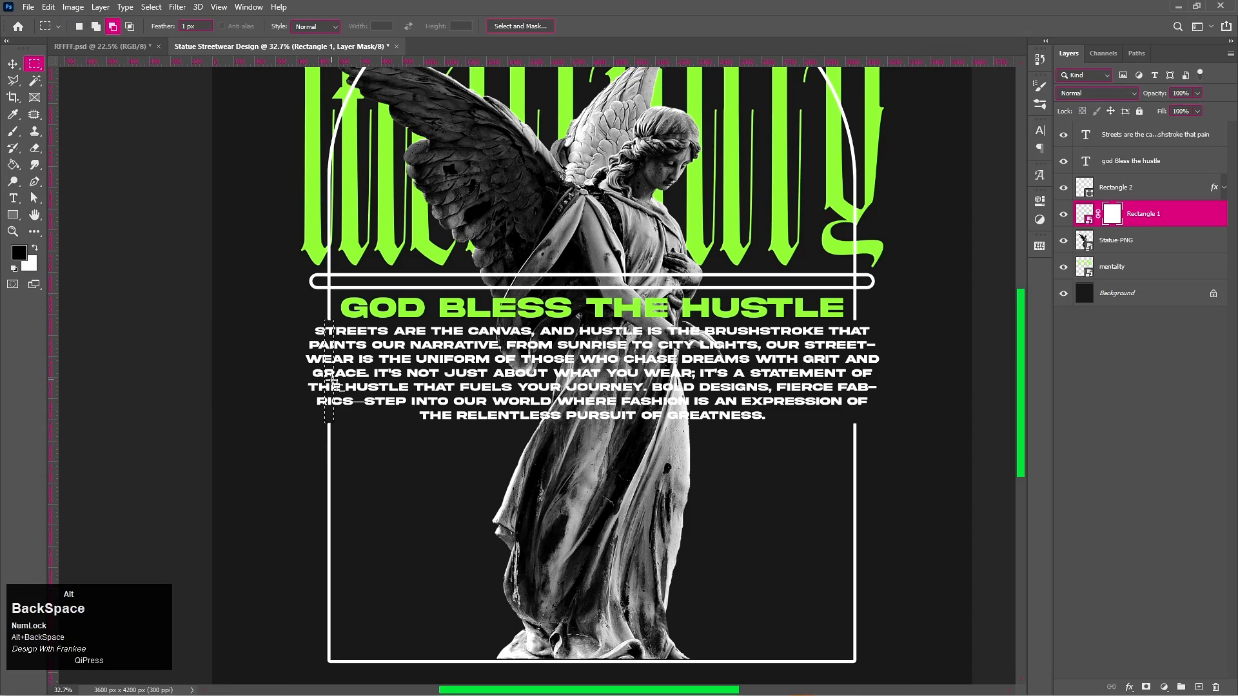
key(ctrl+d)
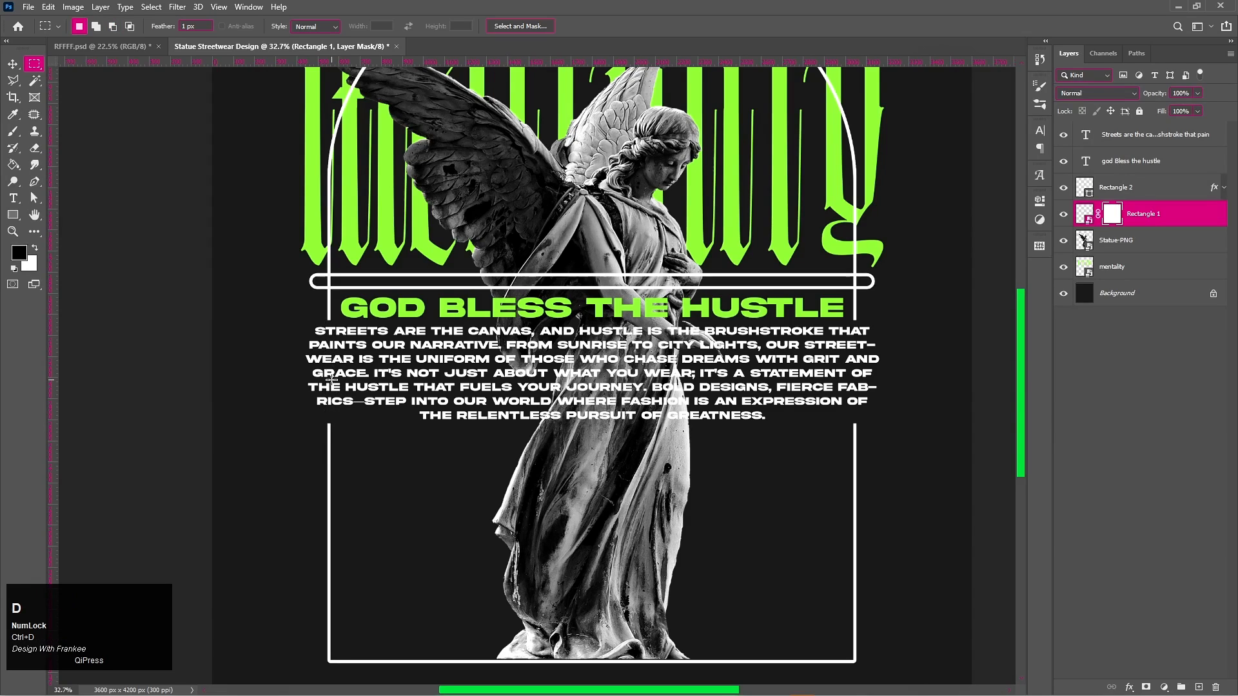
Nudge the white paragraph text slightly down to widen the gap beneath the "God bless the hustle" tagline
click(1101, 144)
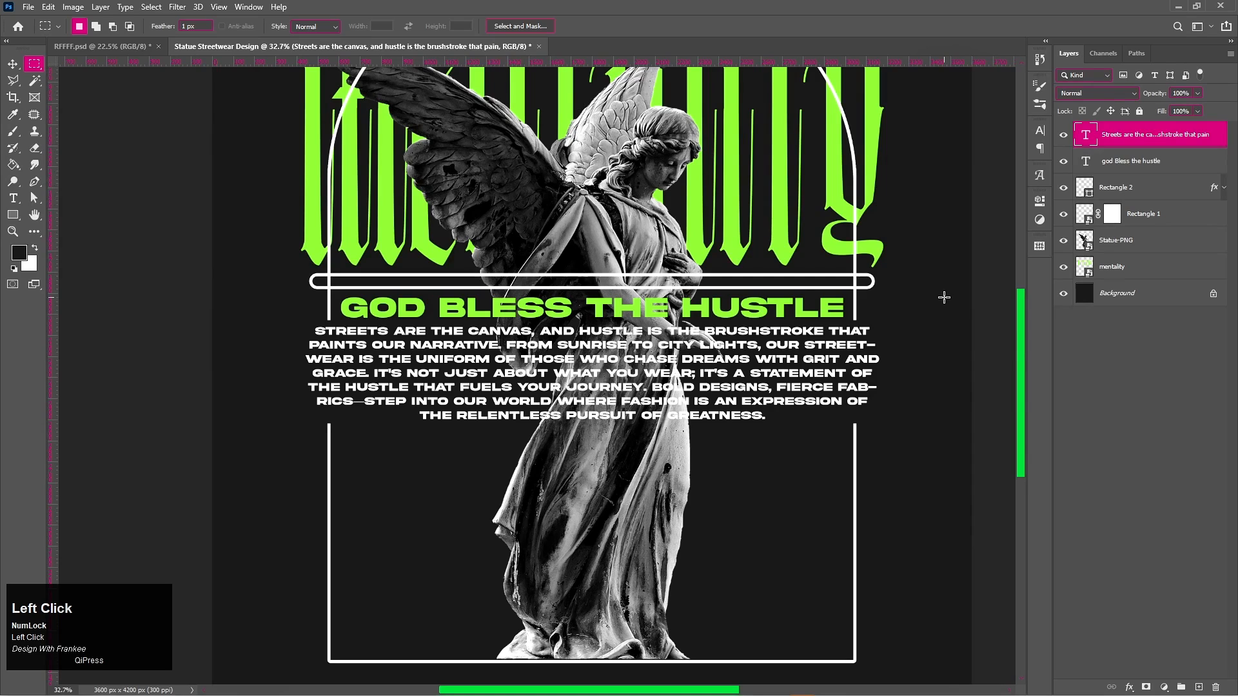
key(v)
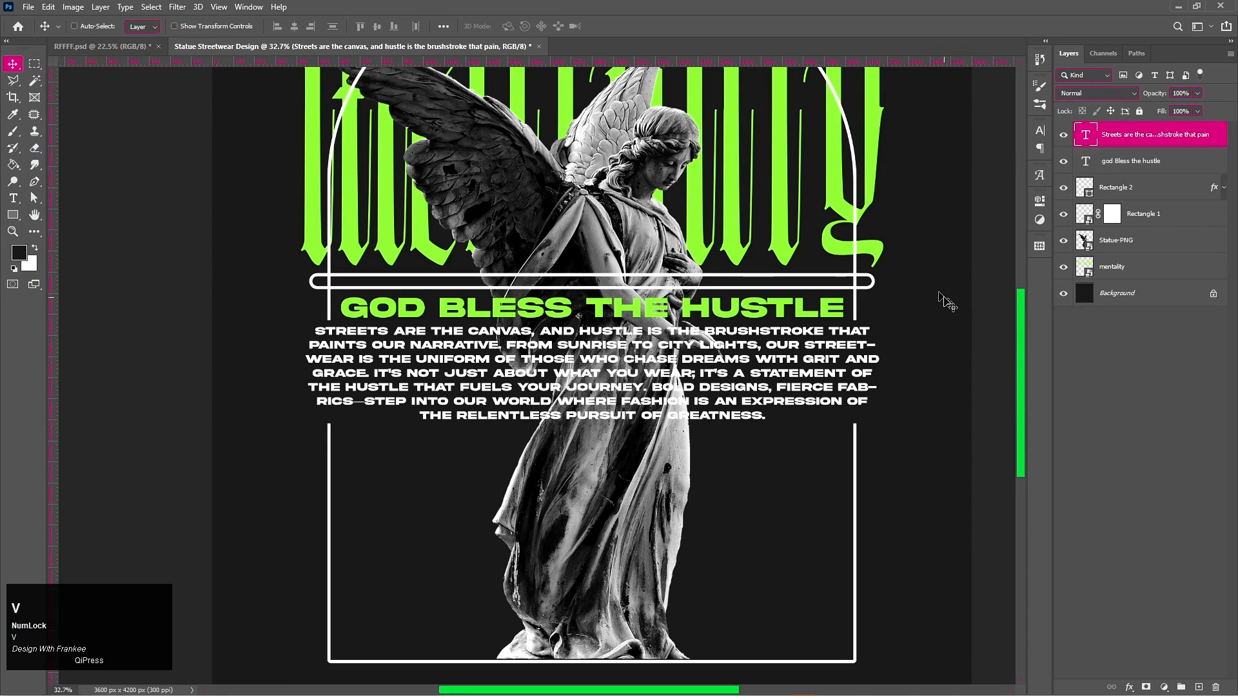
key(Down)
key(Down)
key(Down)
key(Down)
key(Down)
key(Down)
key(Down)
key(Down)
key(Down)
key(Down)
key(Down)
key(Down)
key(Down)
key(Down)
key(Down)
key(Down)
key(Down)
key(Down)
key(Down)
key(Down)
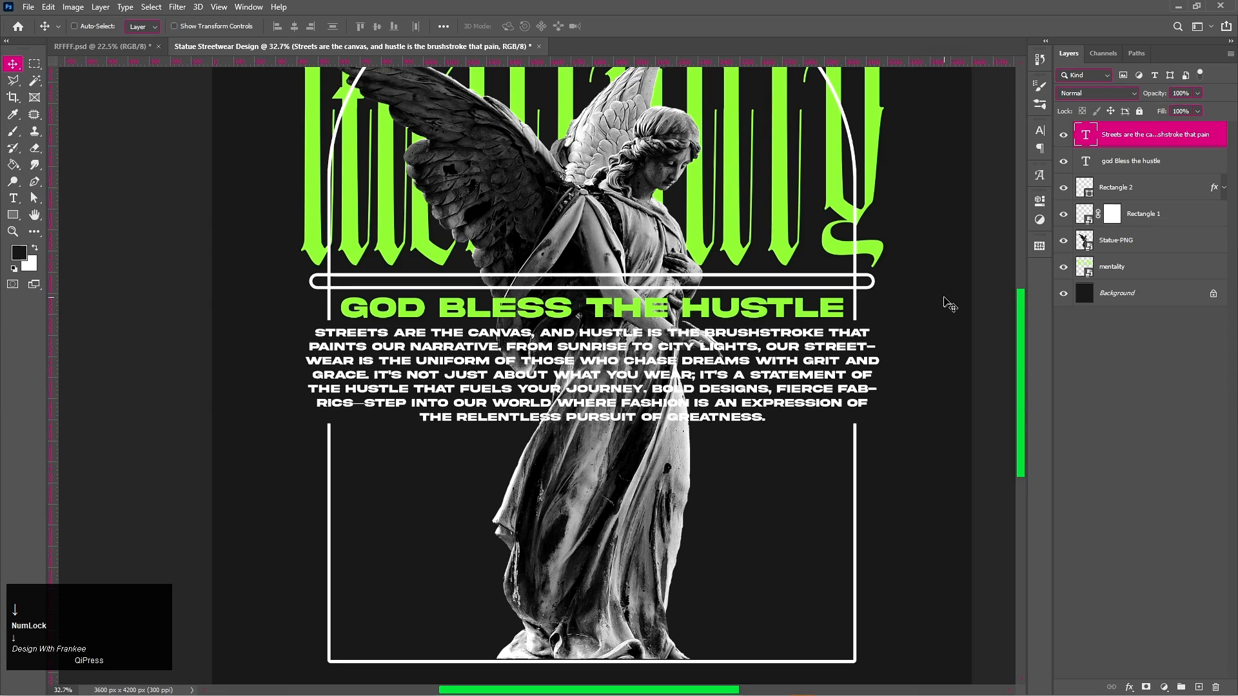
key(Down)
key(Down)
key(Down)
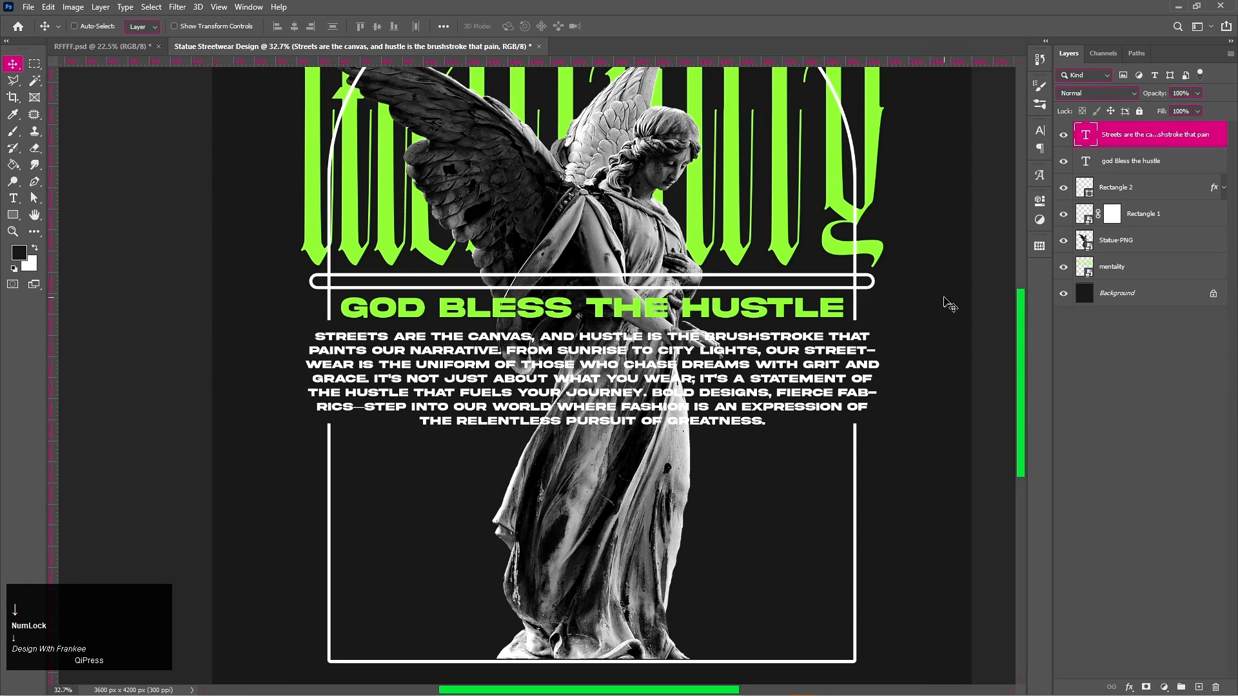
key(Down)
key(Down)
key(ctrl+0)
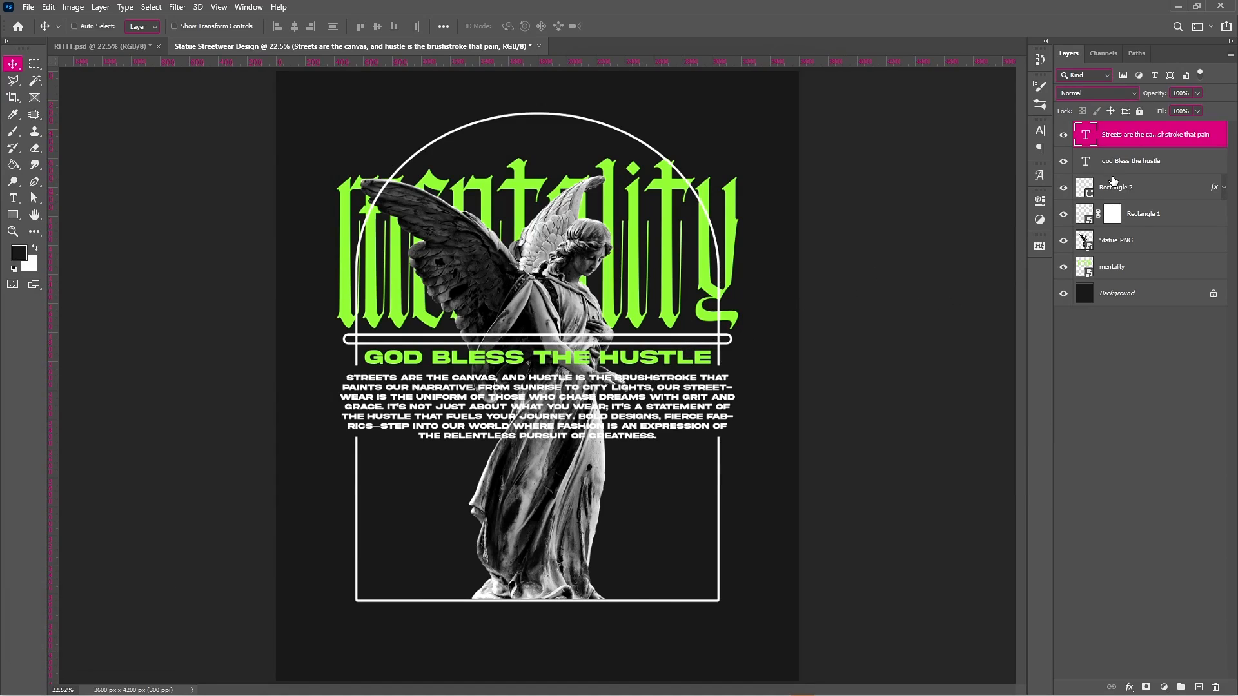
Identify the rounded bar's layer by toggling layer visibility, and convert Rectangle 2 to a smart object
click(1128, 266)
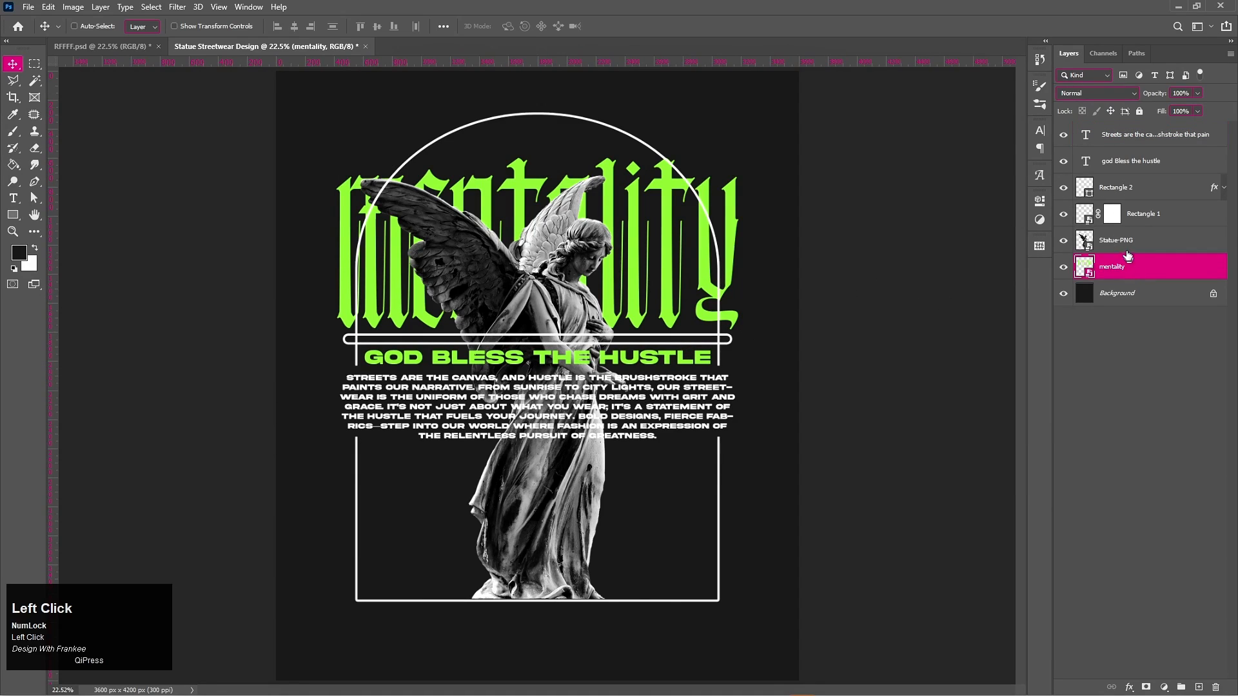
click(1064, 213)
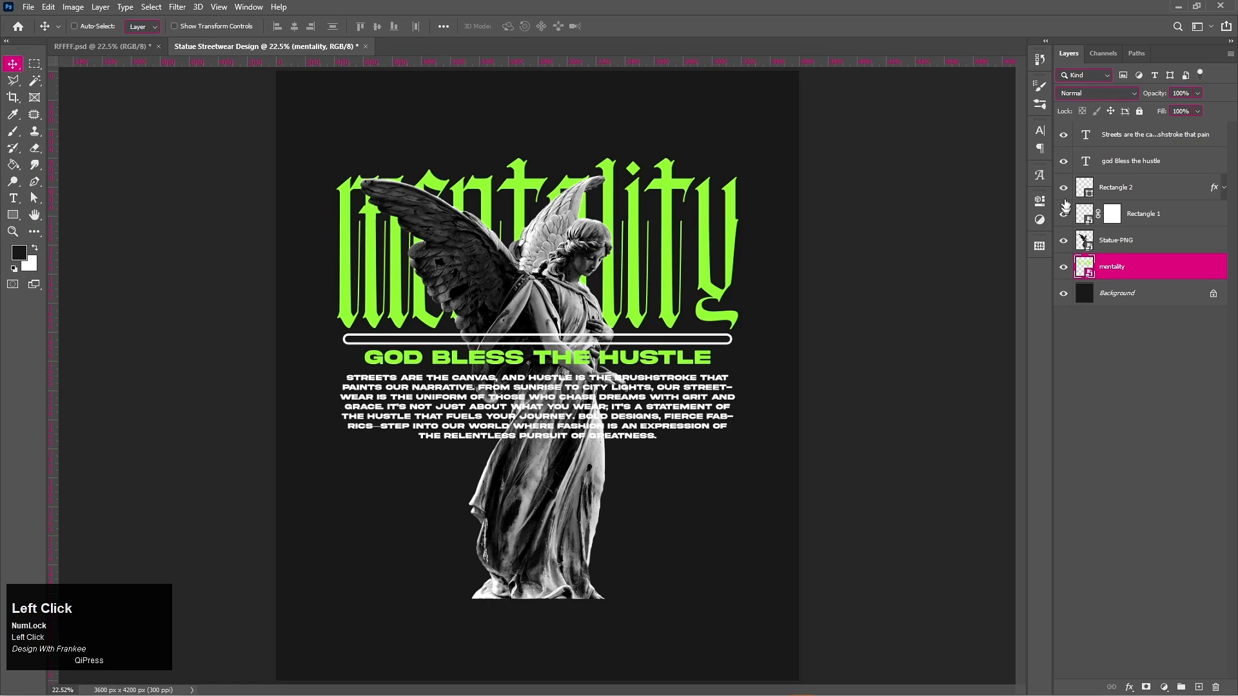
click(1064, 213)
click(1064, 188)
click(1063, 188)
click(1147, 193)
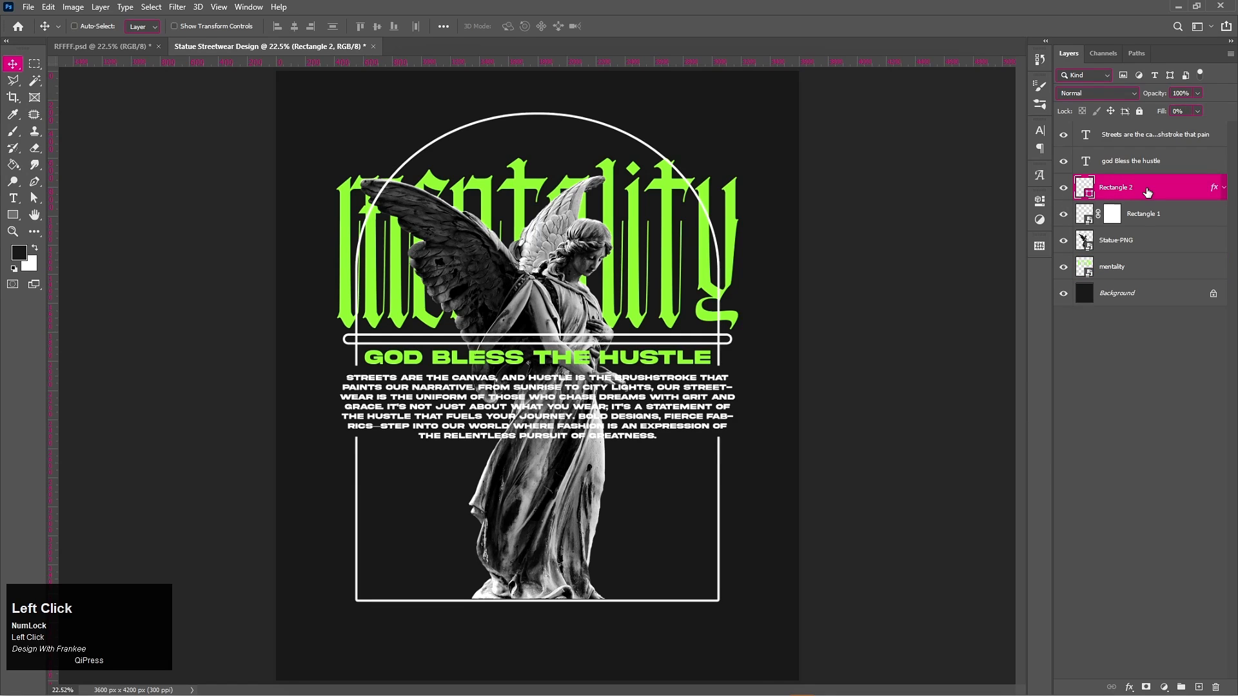
right_click(1147, 193)
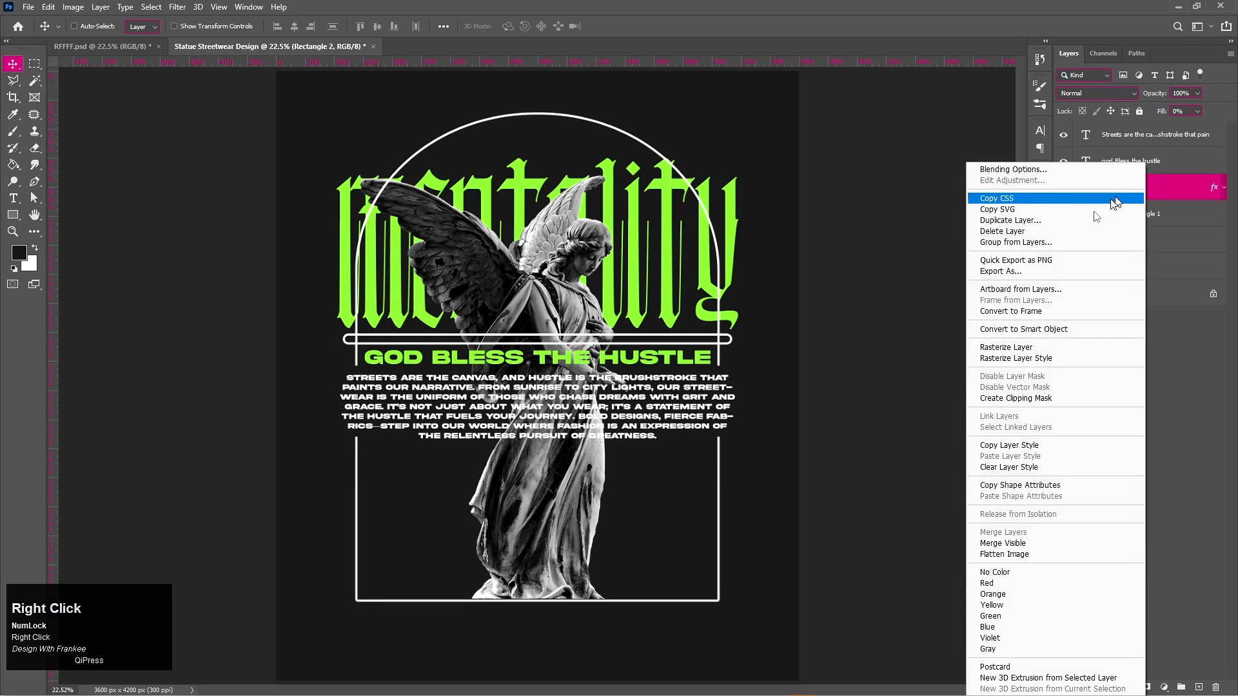
click(1031, 326)
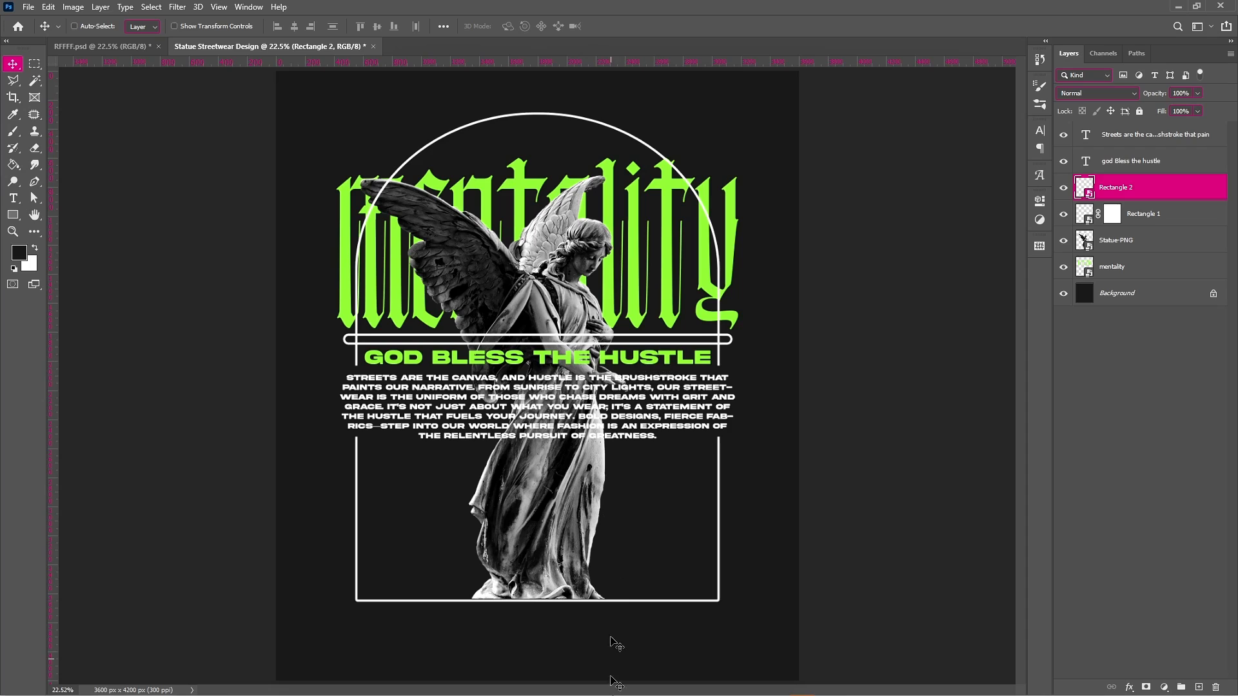
Place the Shapes-03 star file from the Statue Streetwear Design 16 folder, scaled to 15.96%, and move its layer above all others
click(562, 690)
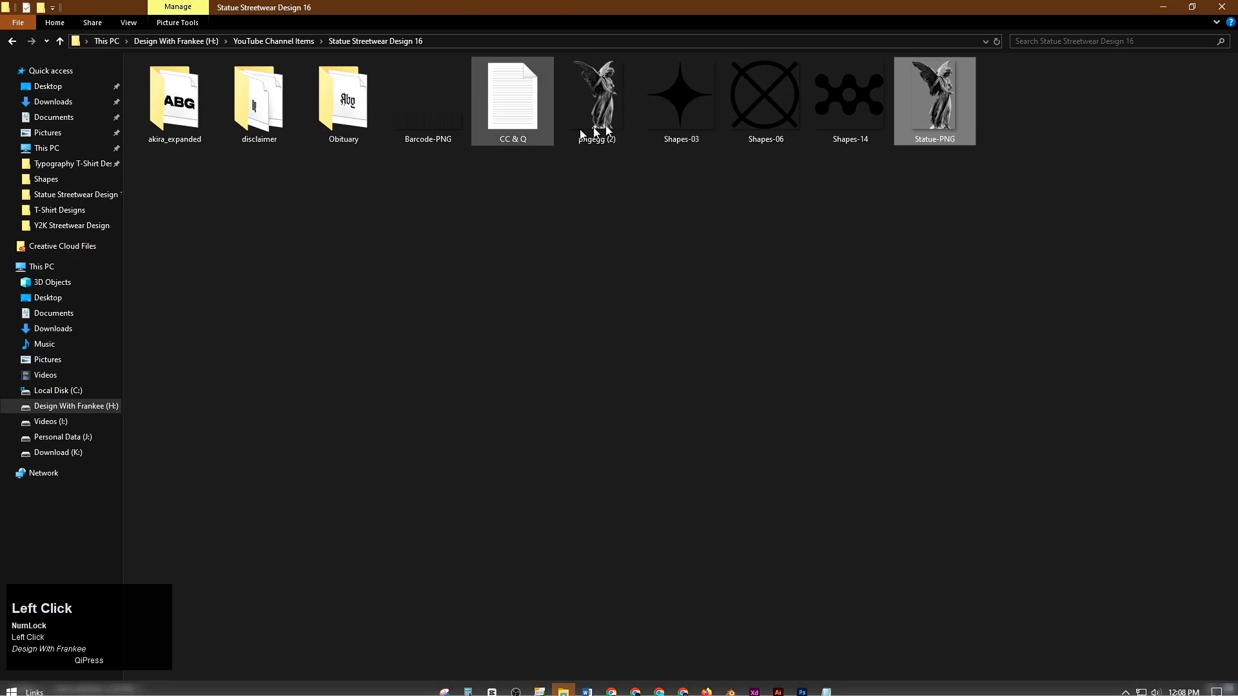
click(683, 103)
drag(679, 107, 603, 438)
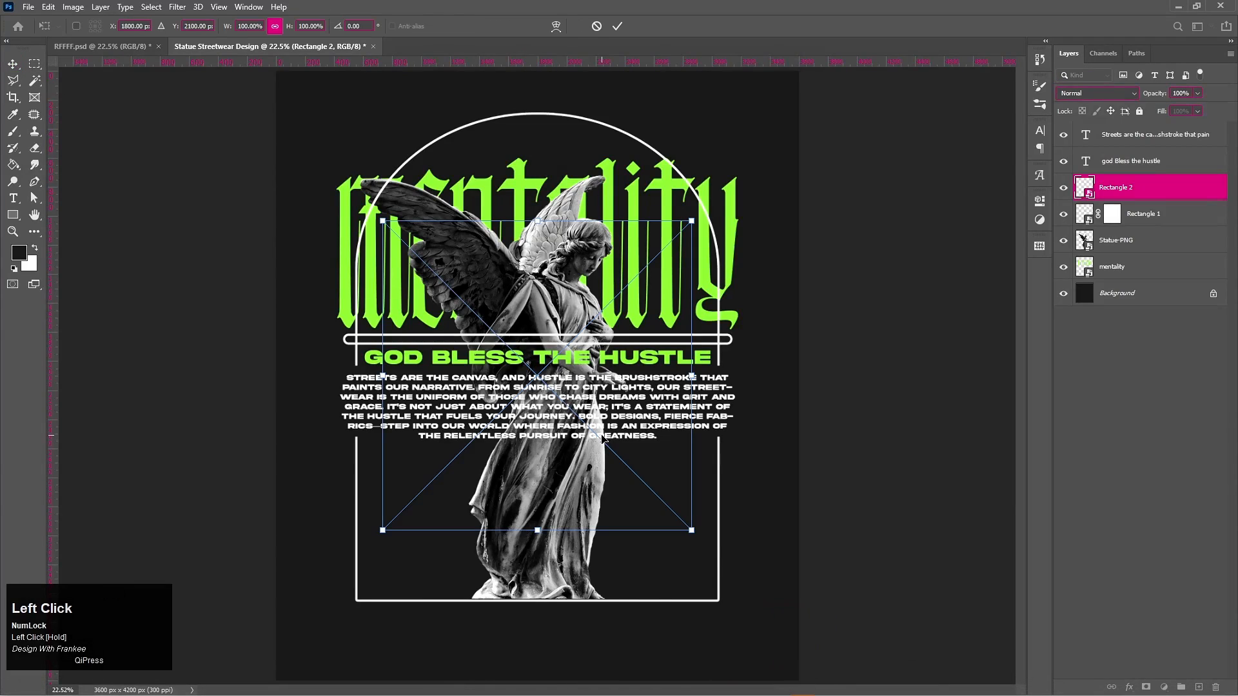
drag(692, 532, 559, 405)
click(769, 306)
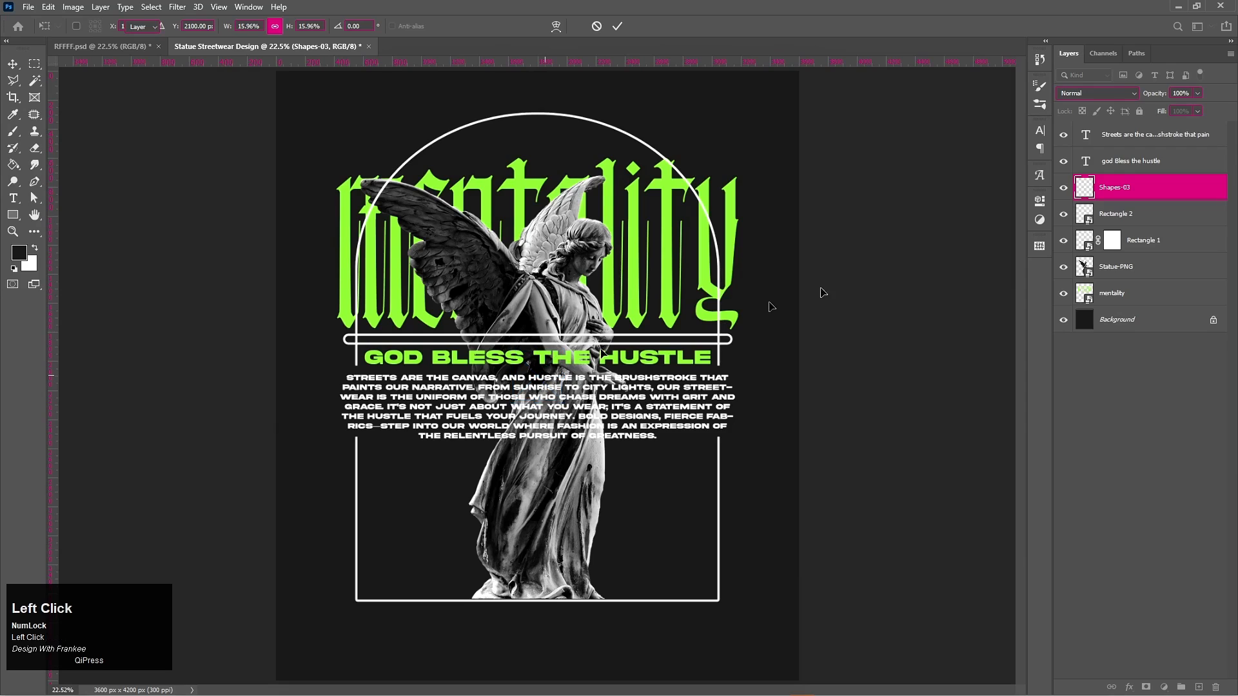
drag(1141, 196, 1139, 132)
Apply a Color Overlay to the Shapes-03 star using green 9dfd08 sampled from the "mentality" lettering
right_click(1140, 133)
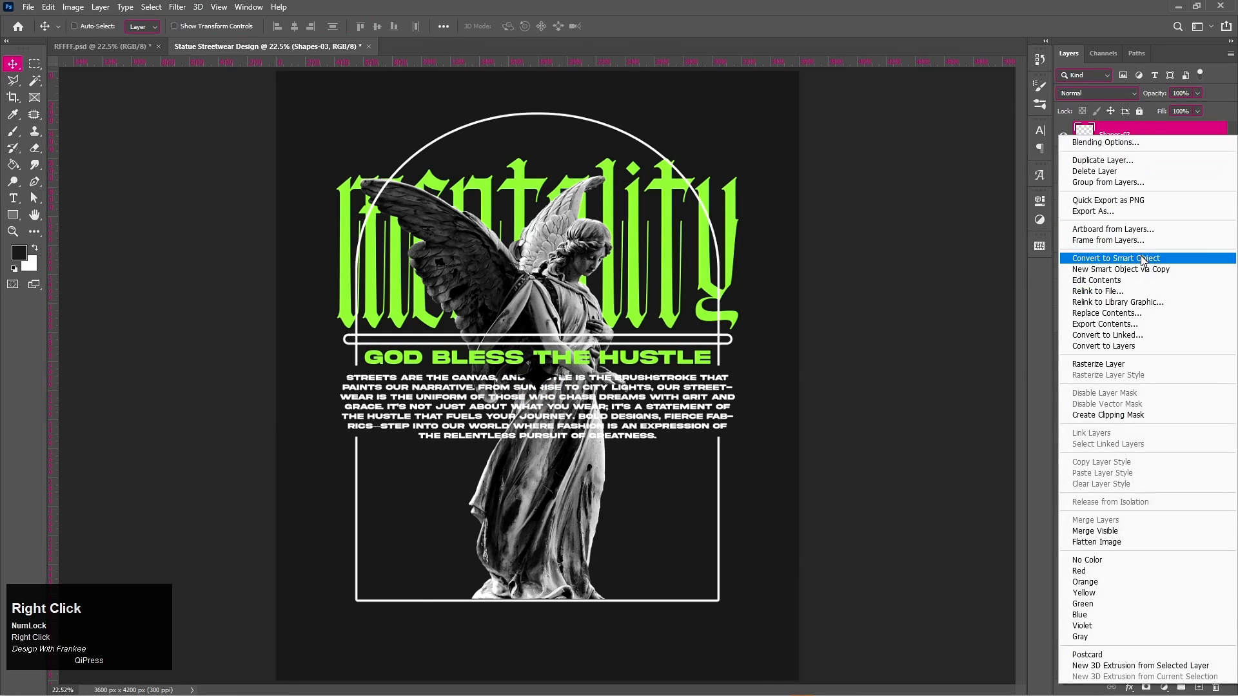
click(1116, 137)
double_click(1116, 137)
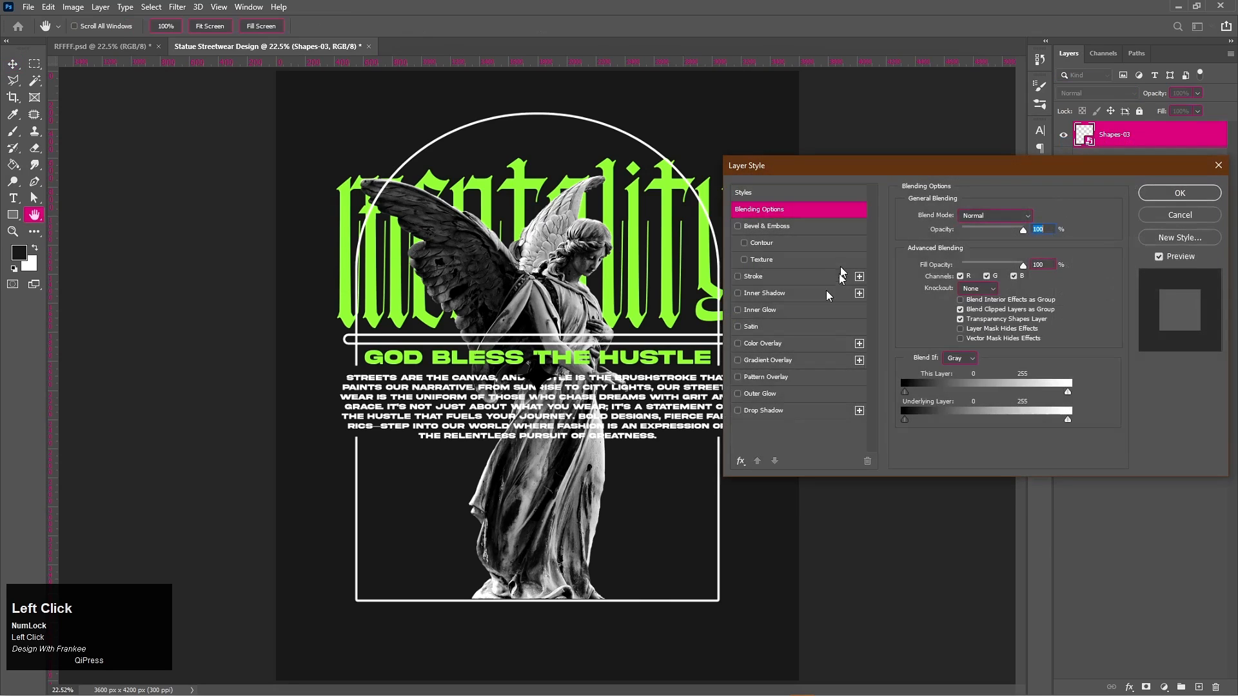
click(777, 343)
click(1036, 217)
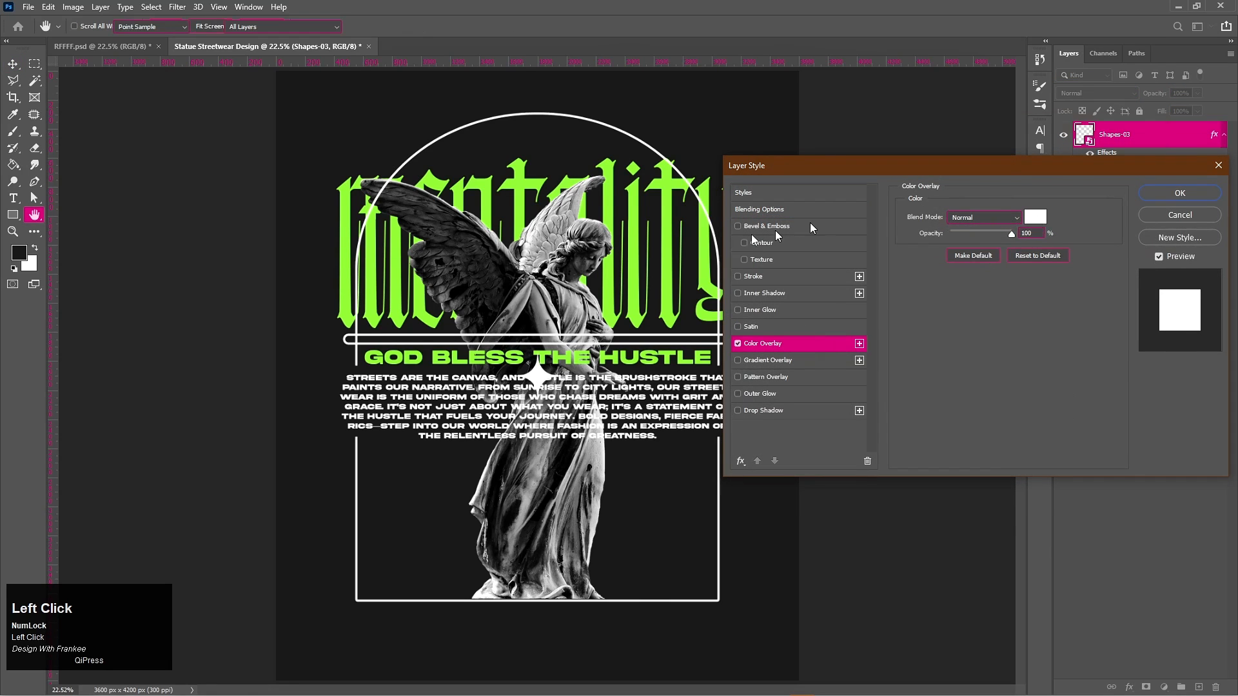
click(670, 185)
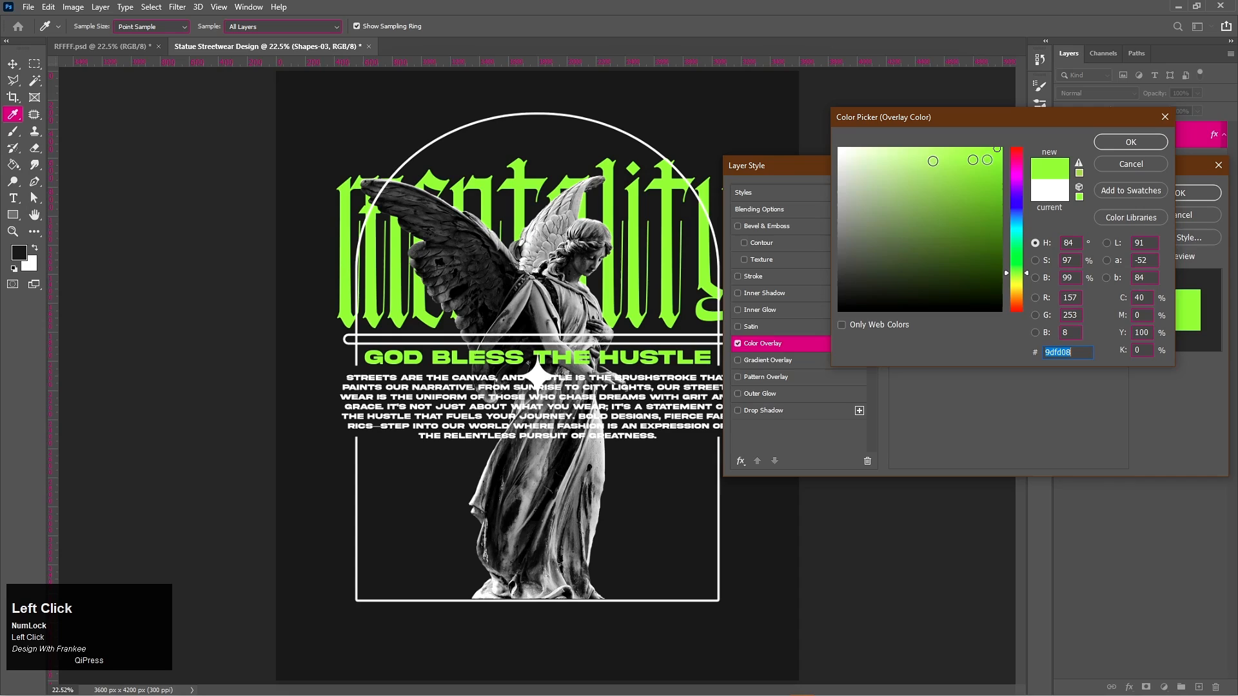
click(1119, 142)
click(1162, 193)
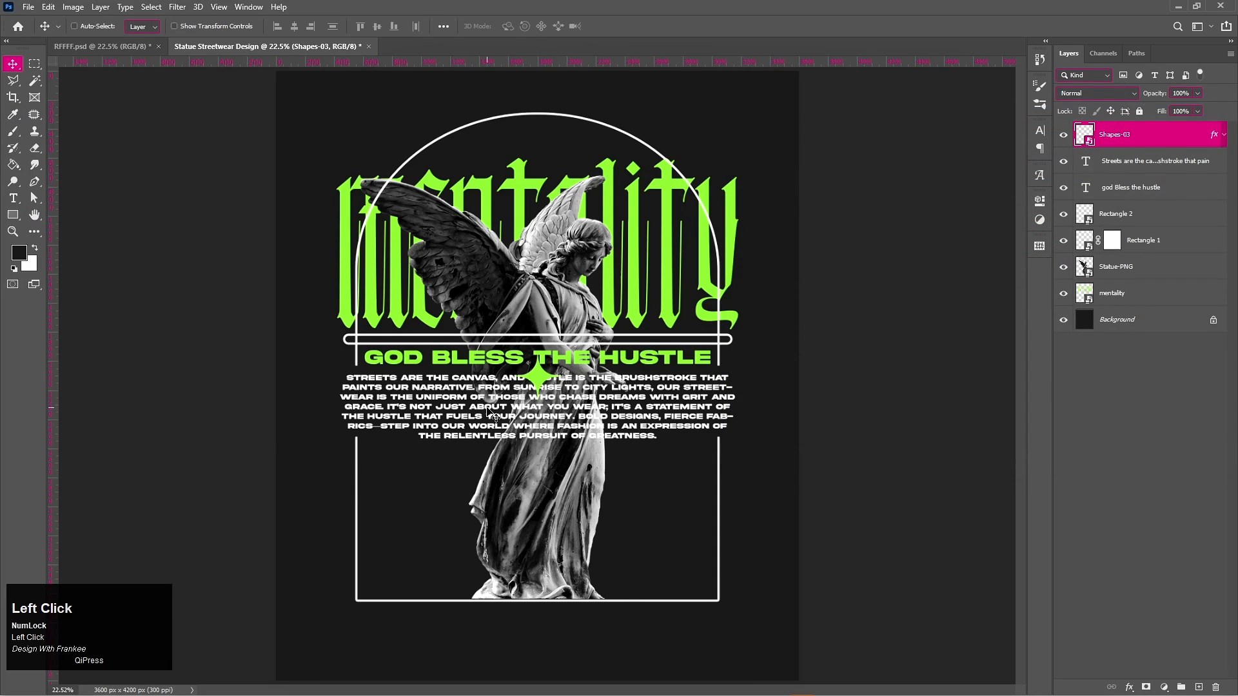
Move the green star onto the arch's left vertical line below the paragraph and nudge it into line
drag(544, 386, 433, 496)
alt+scroll(368, 484, up, 3)
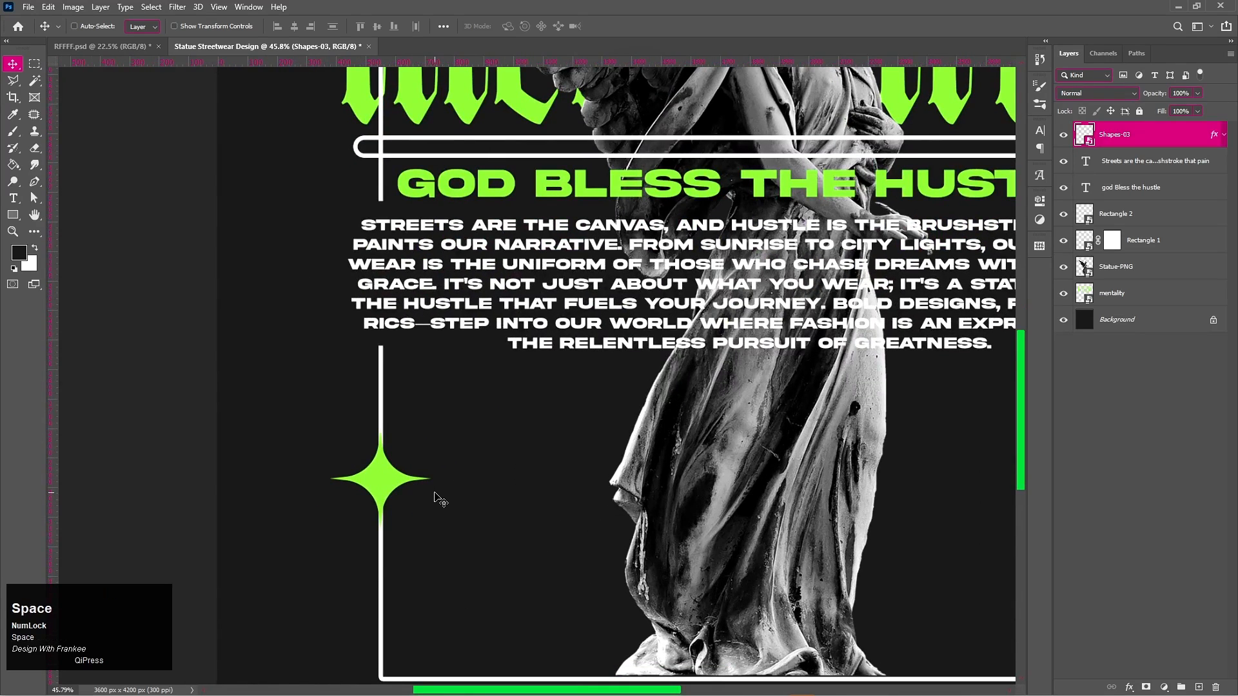
key(Right)
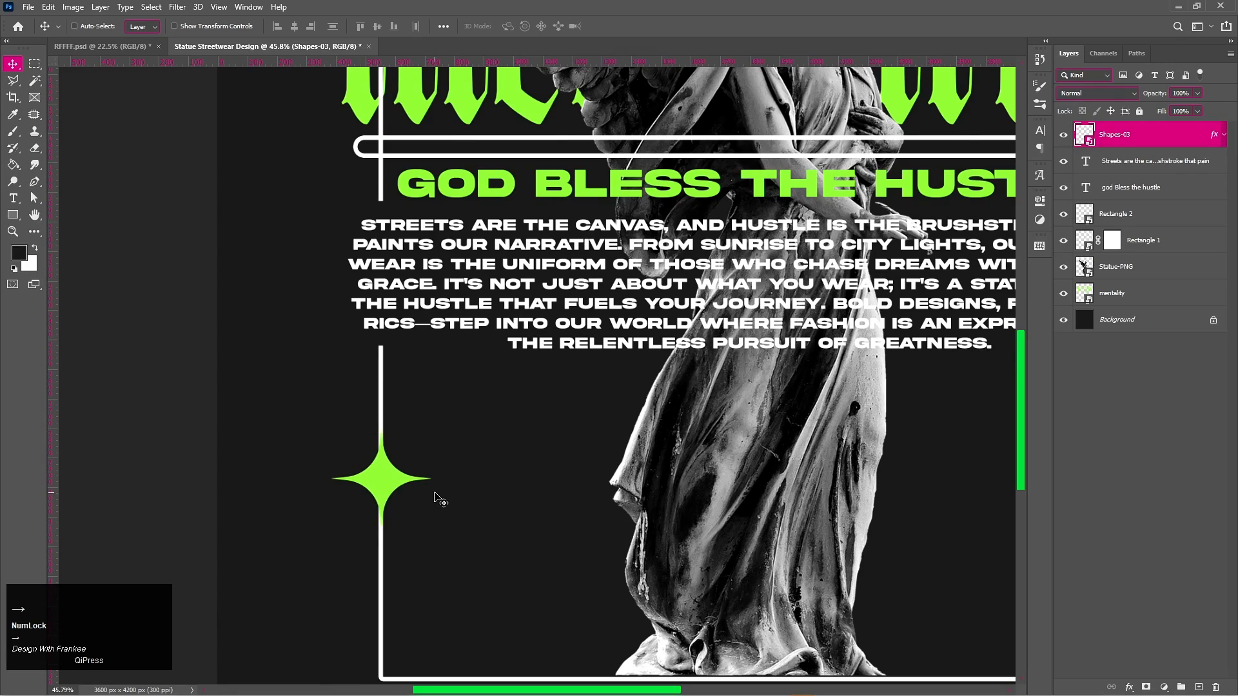
key(Down)
key(Left)
key(ctrl+0)
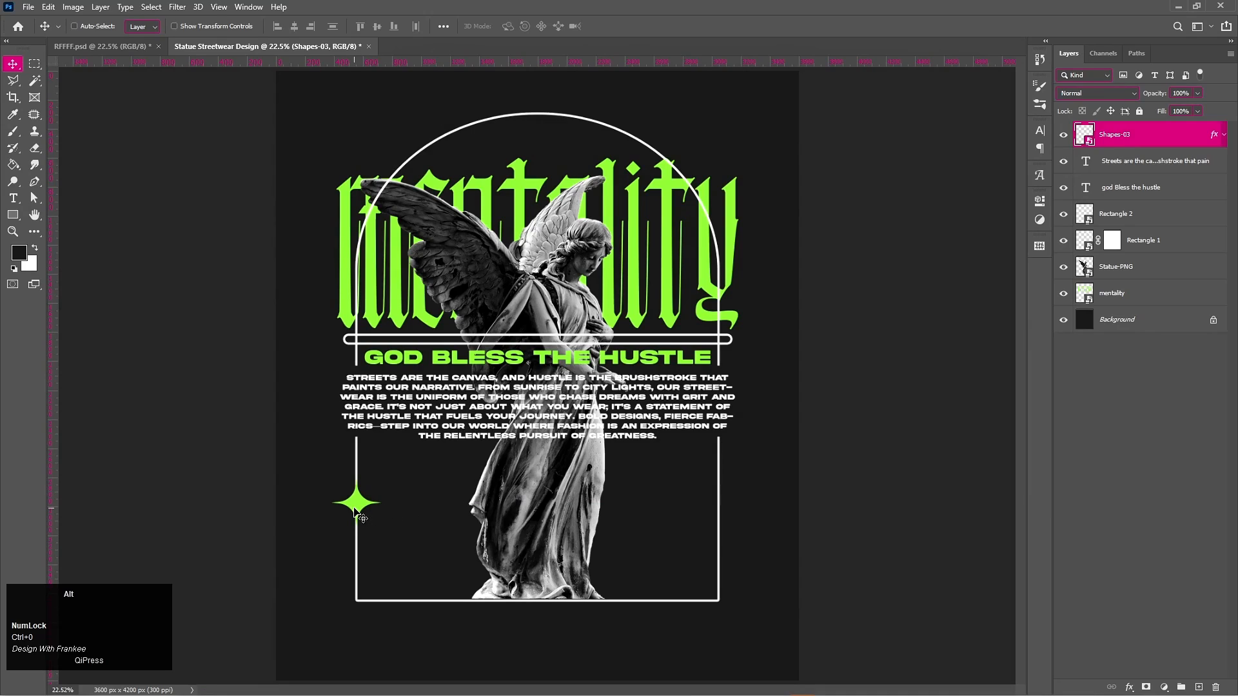
Duplicate the star directly below itself on the arch's left line and group the two star layers
alt+drag(356, 510, 359, 561)
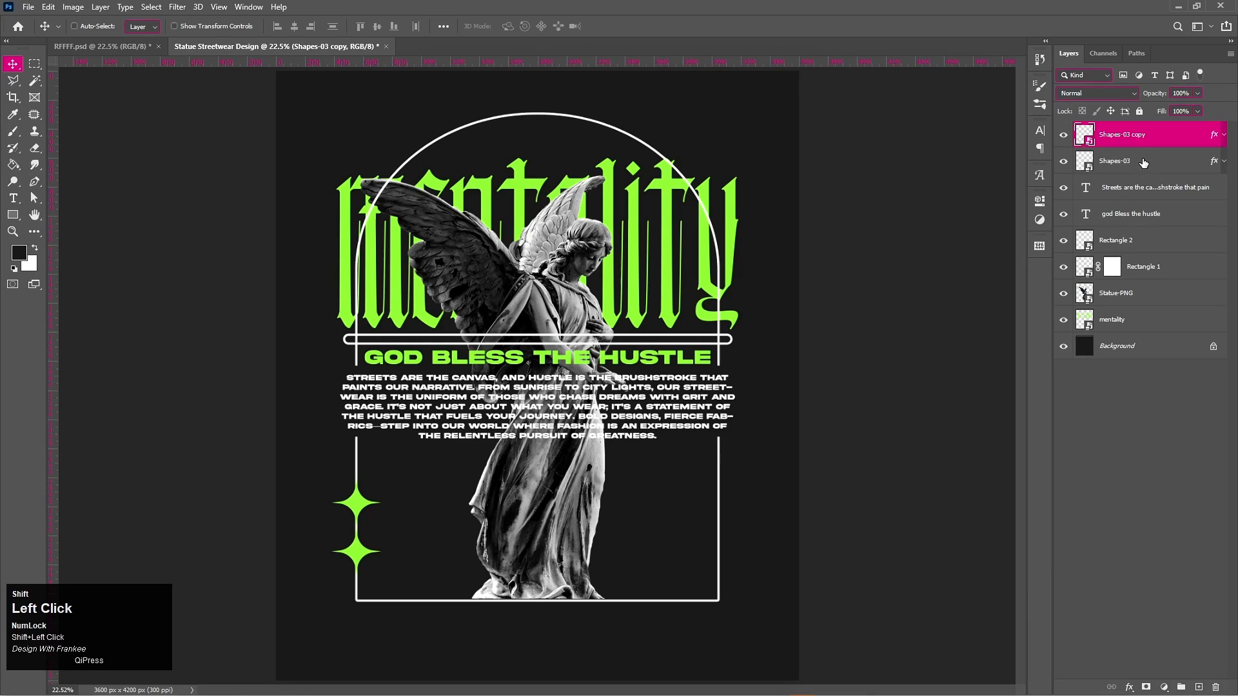
shift+click(1125, 163)
key(ctrl+g)
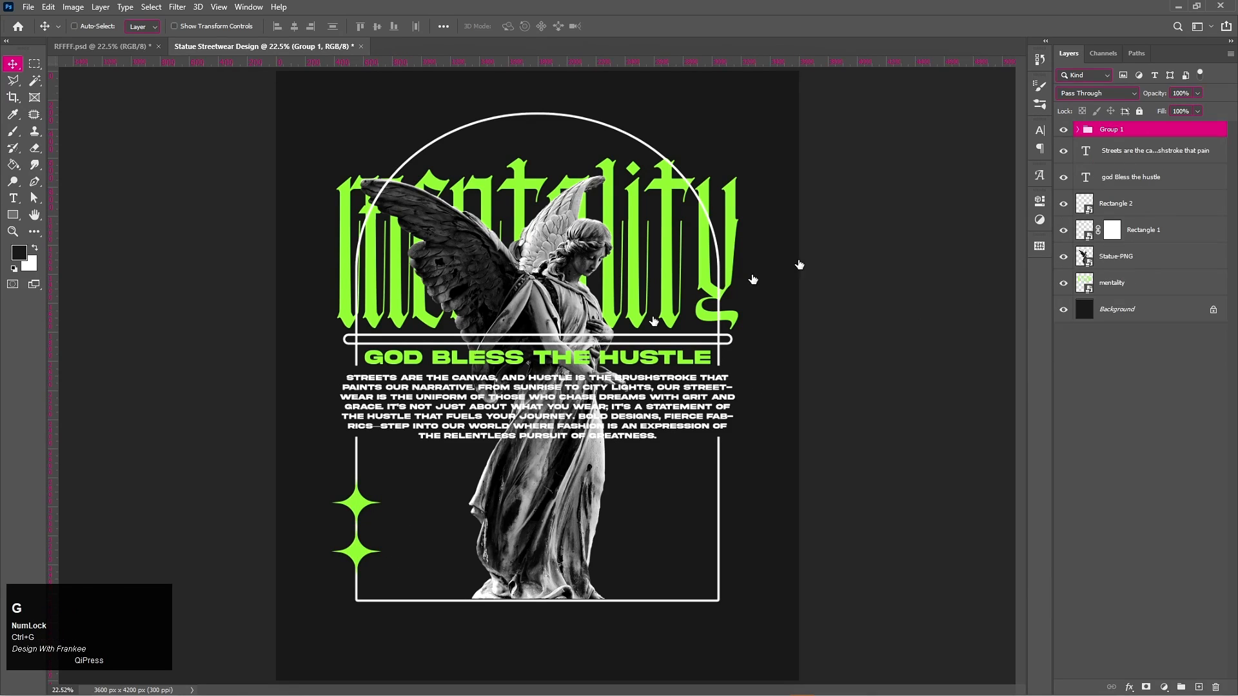
Duplicate the pair of stars onto the arch's right vertical line at the same height and nudge it into line
drag(361, 523, 722, 541)
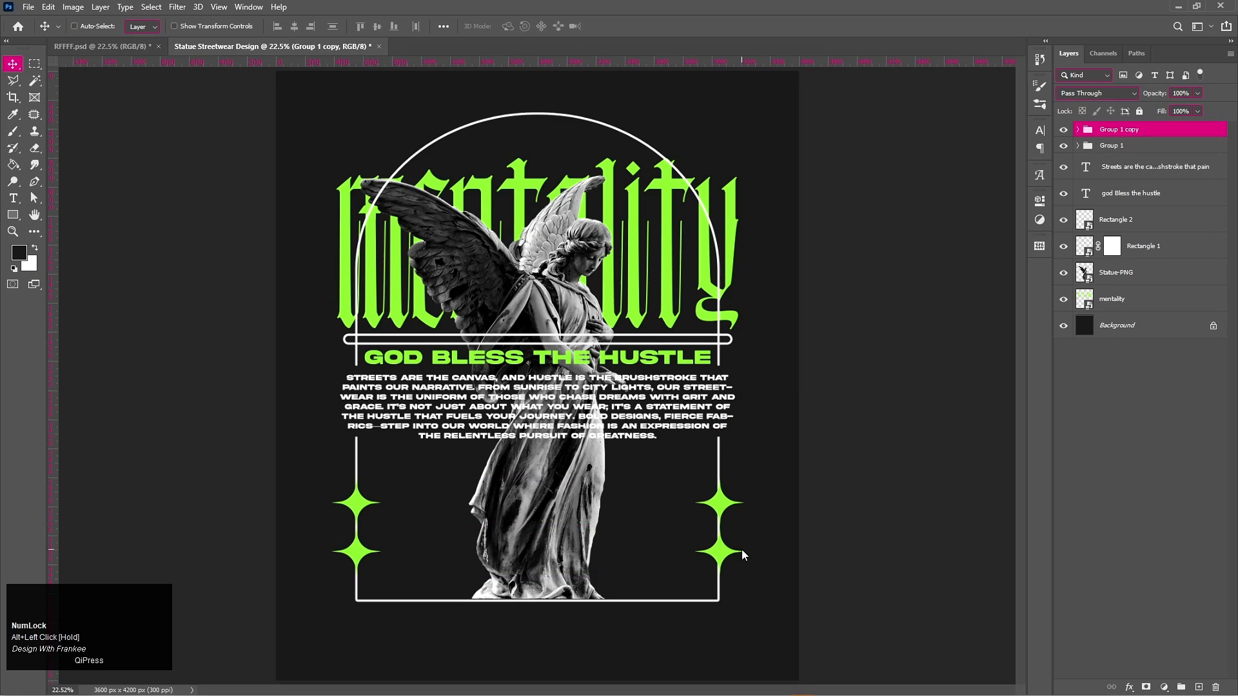
key(Left)
key(Left)
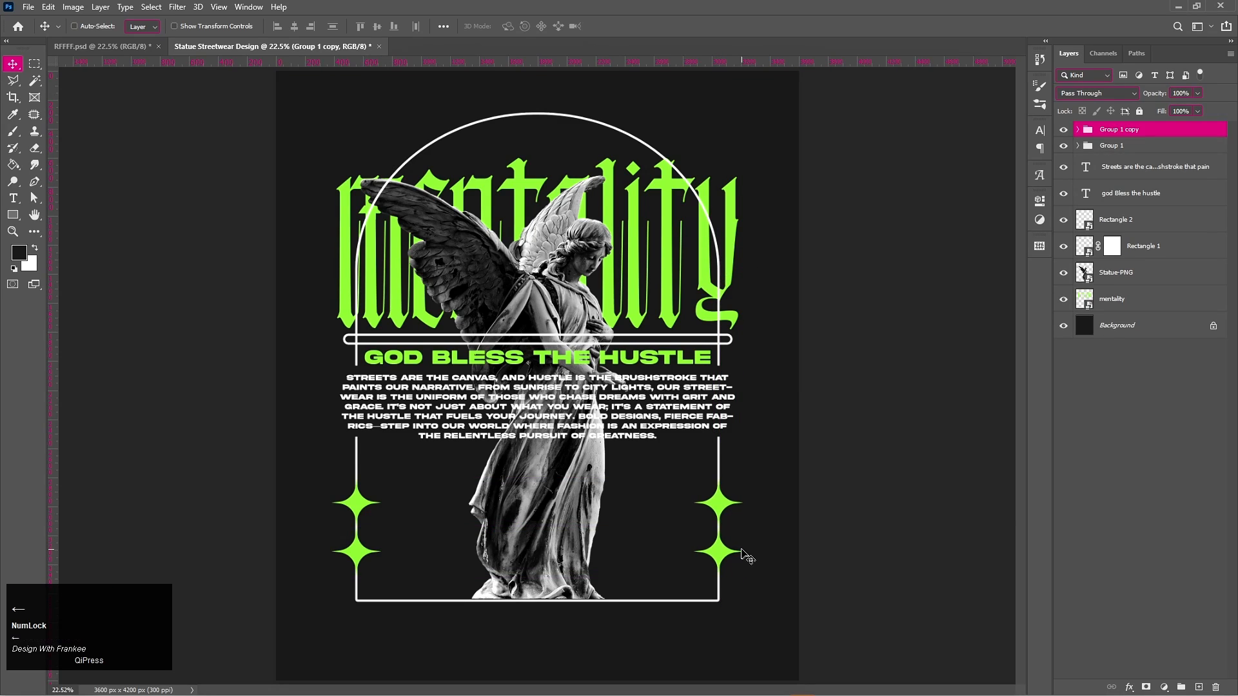
Group both star-pair groups together and name the new group "Stars"
shift+click(1125, 150)
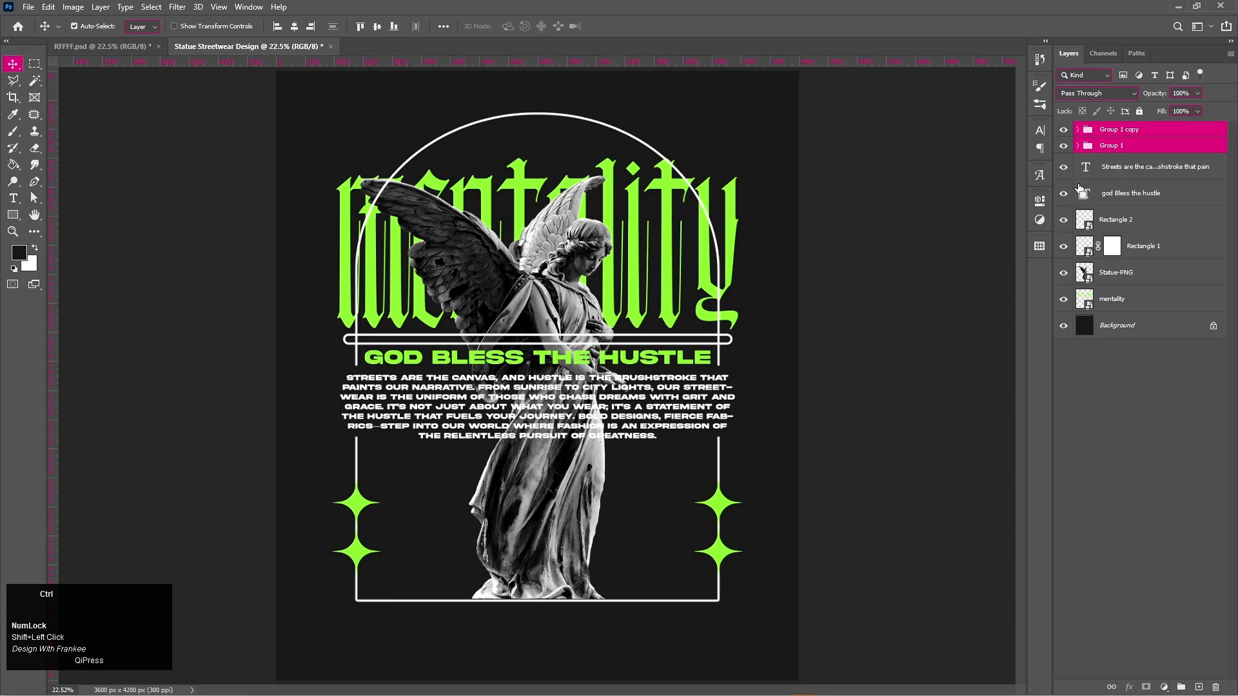
key(ctrl+g)
click(1109, 129)
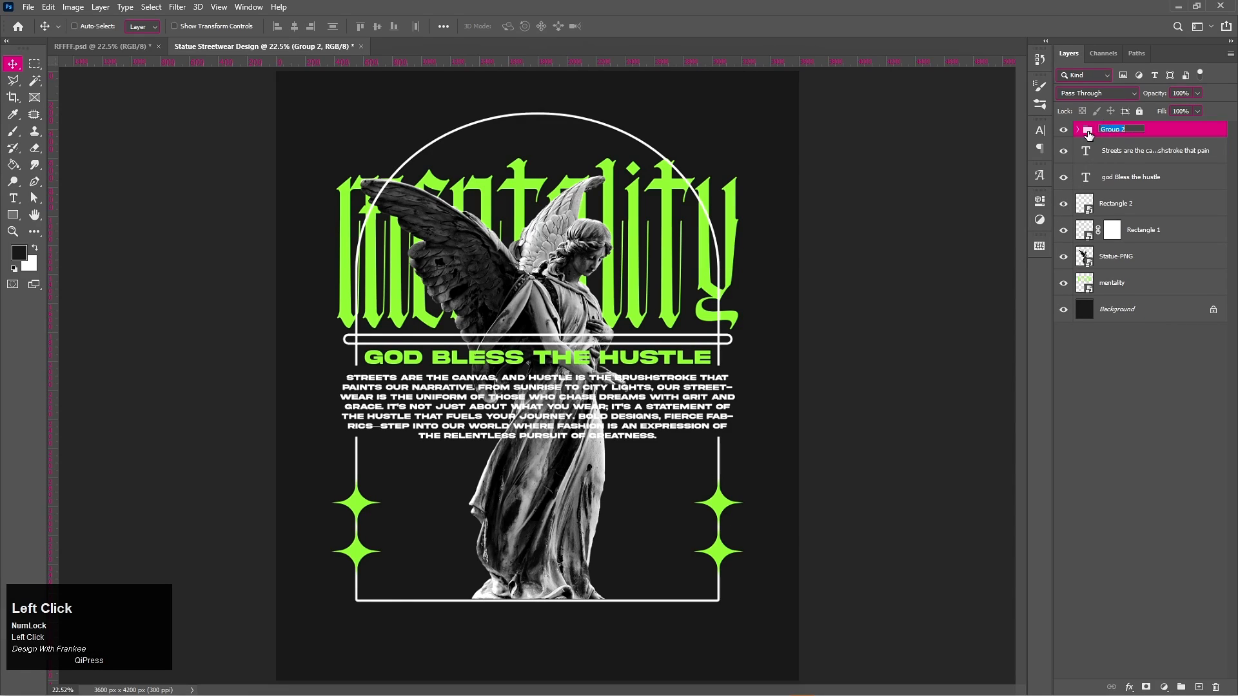
text(Stars)
key(Return)
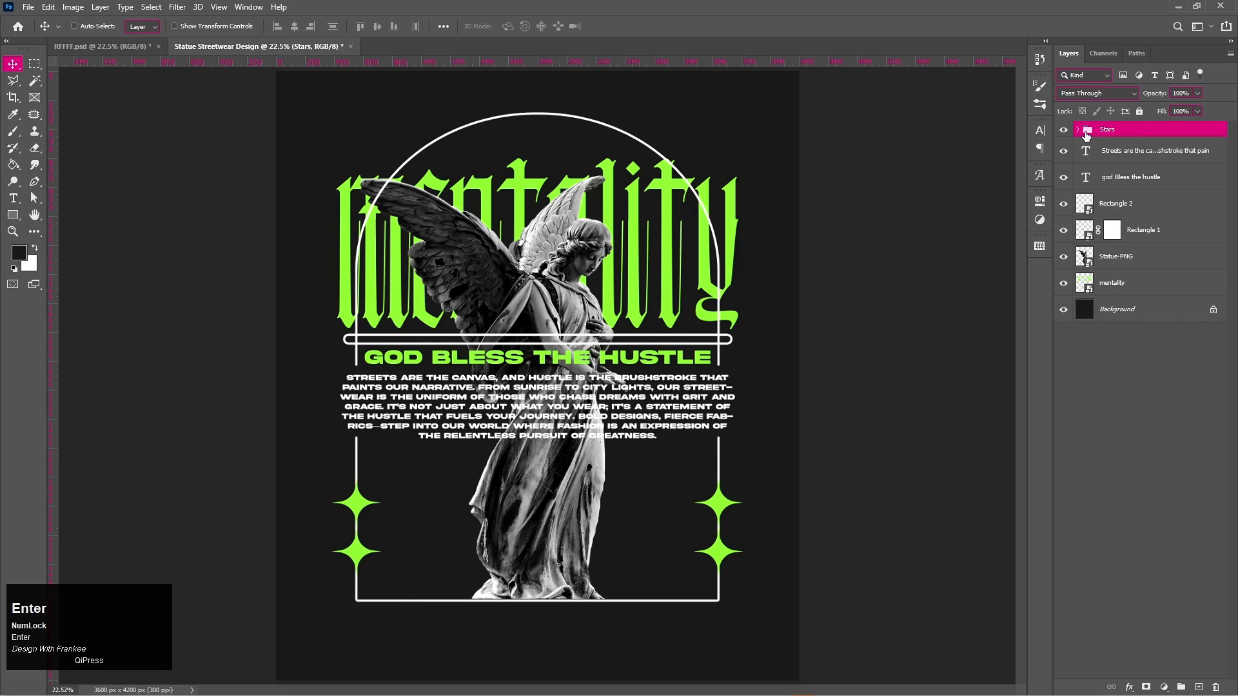
Group the paragraph and tagline text layers and name the group "Text"
click(1117, 152)
shift+click(1126, 180)
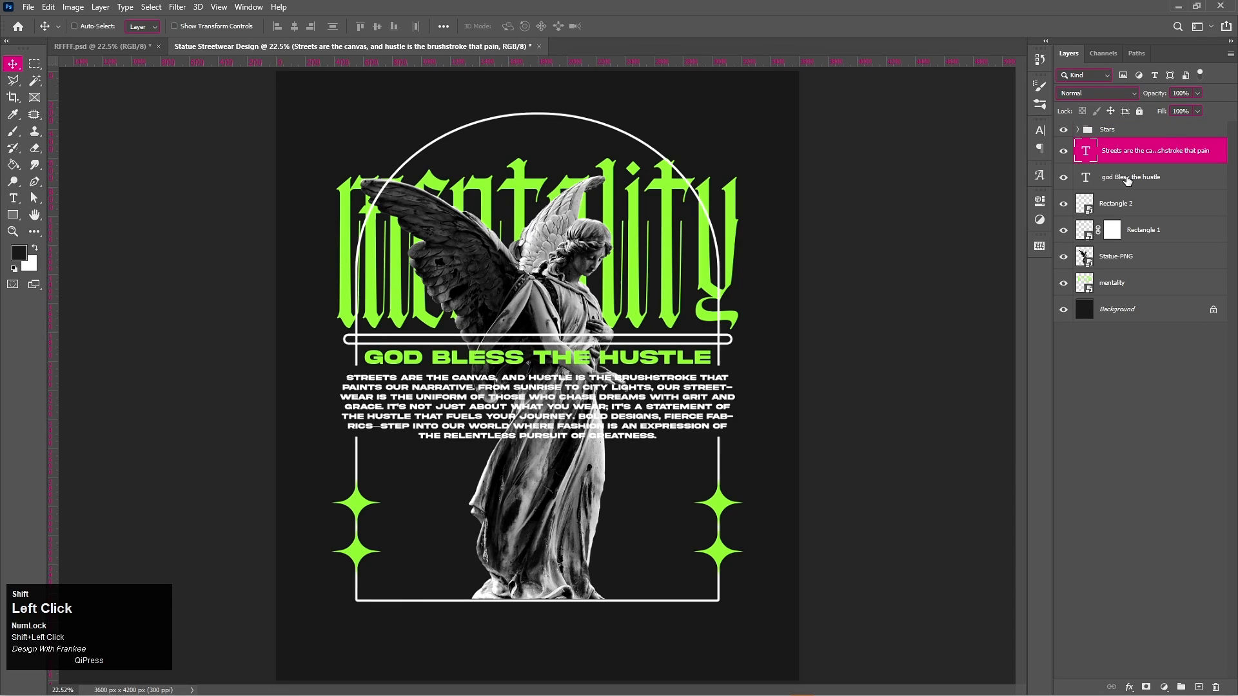
key(ctrl+g)
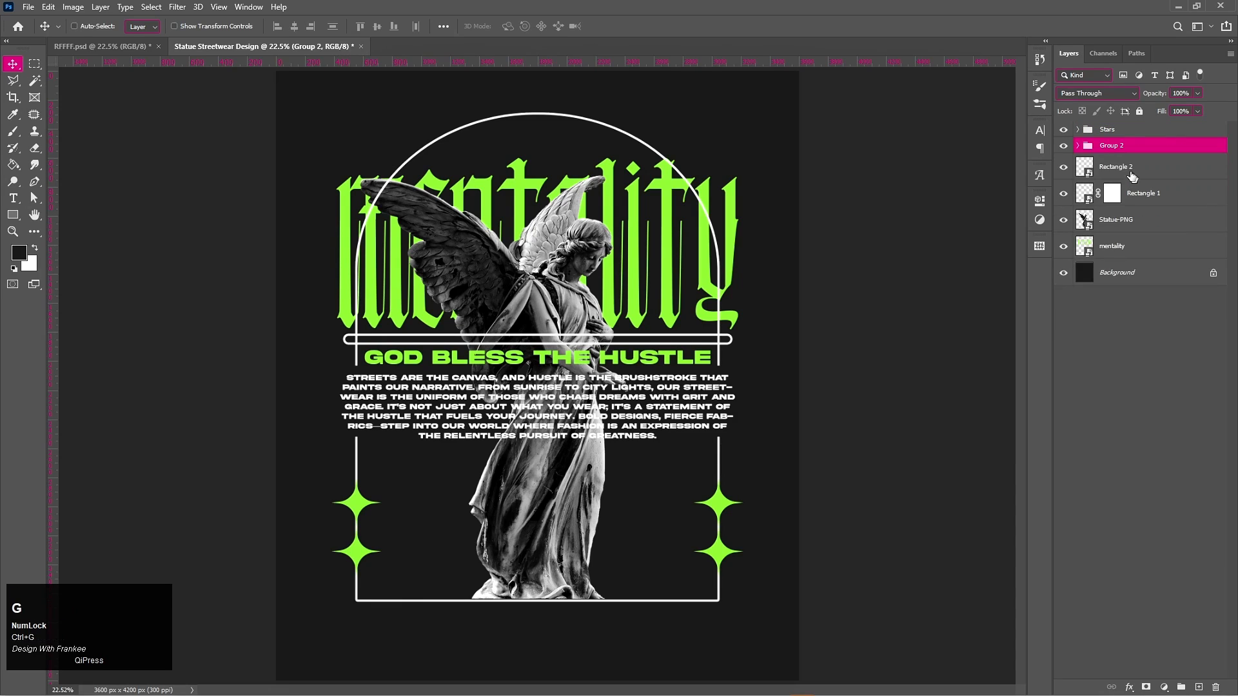
double_click(1111, 145)
text(Text)
key(Return)
Group the Rectangle 2 and Rectangle 1 layers and name the group "Shapes"
click(1131, 169)
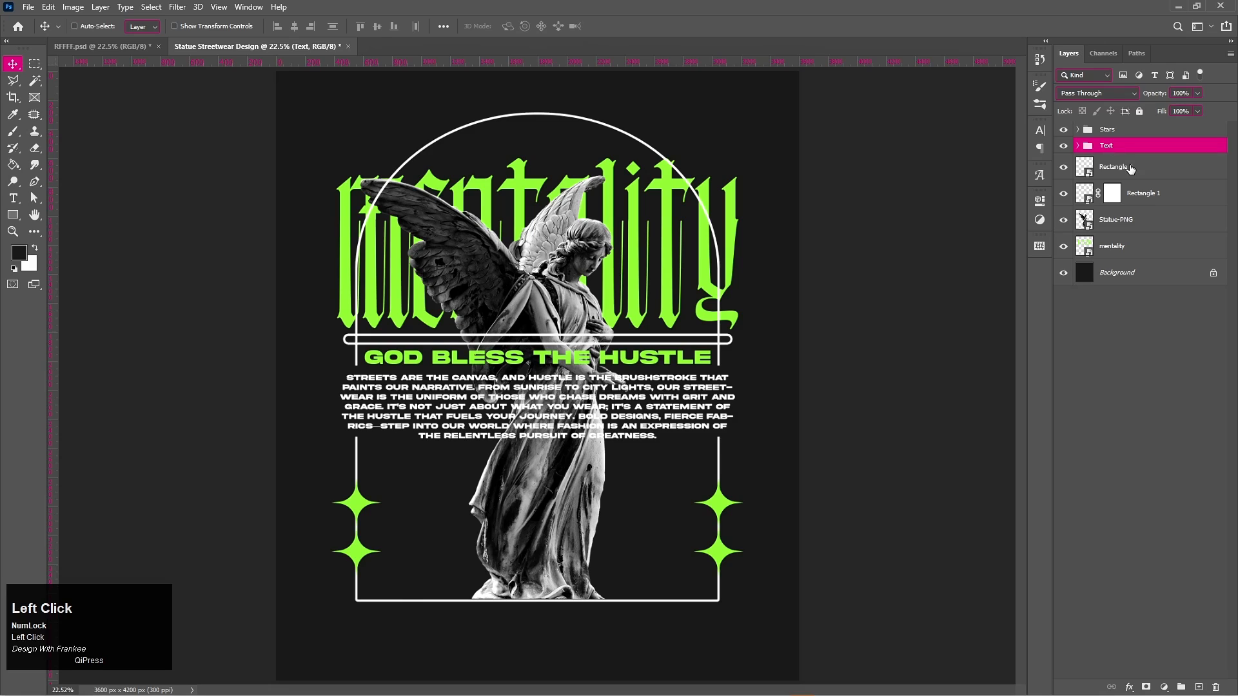
shift+click(1159, 196)
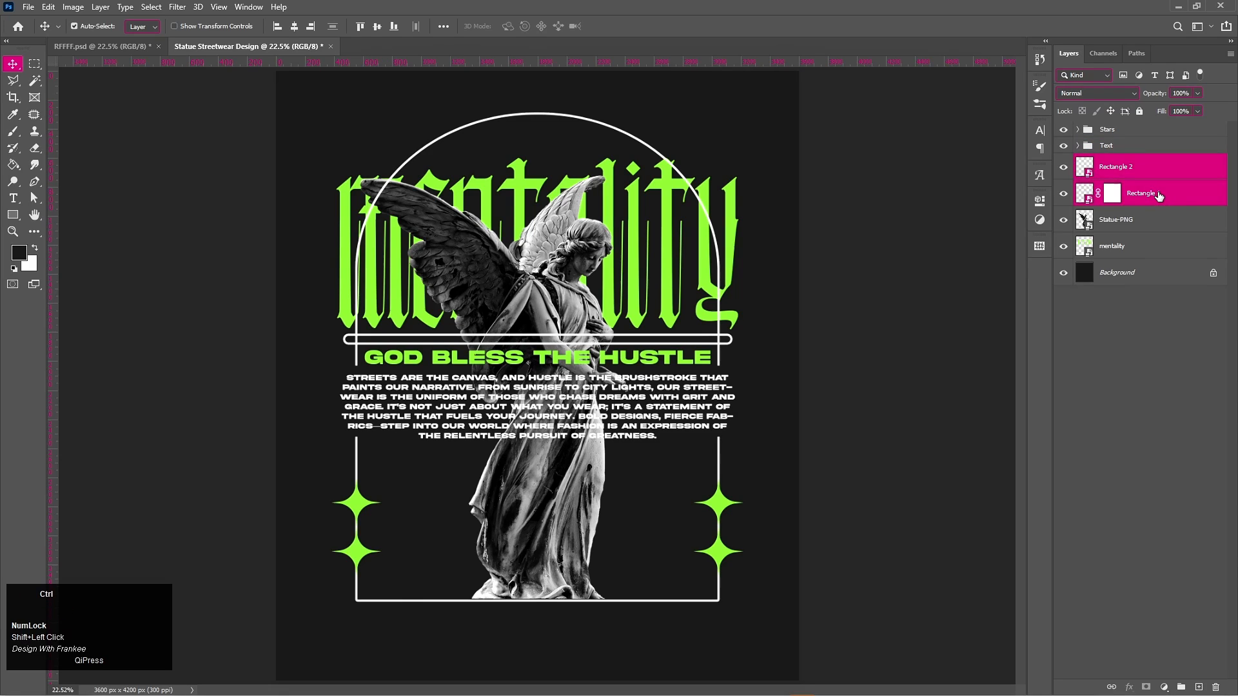
key(ctrl+g)
click(1105, 165)
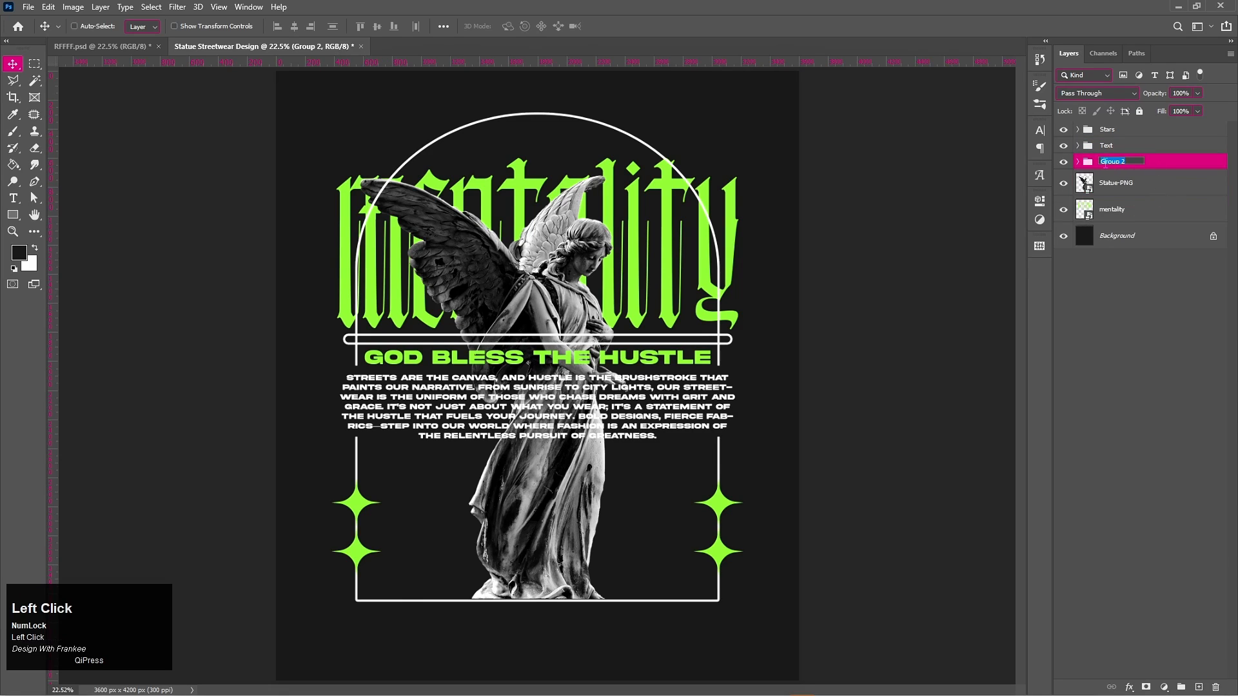
text(Shapes)
key(Return)
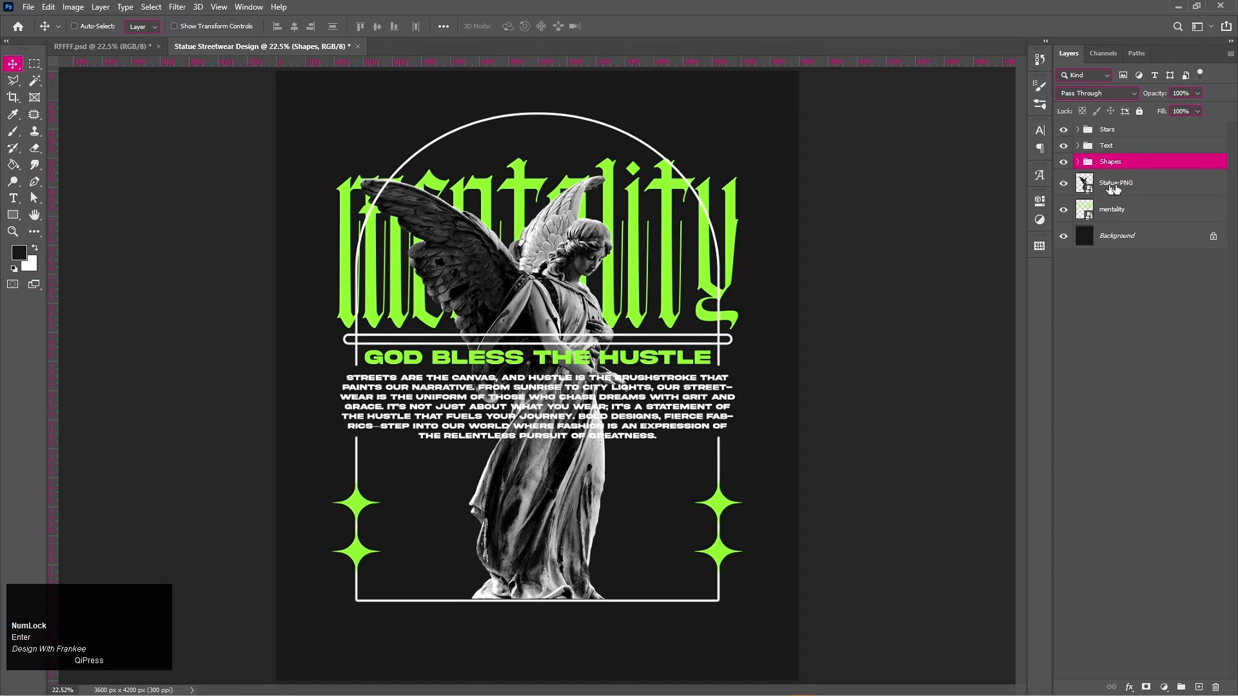
click(1066, 185)
click(1065, 185)
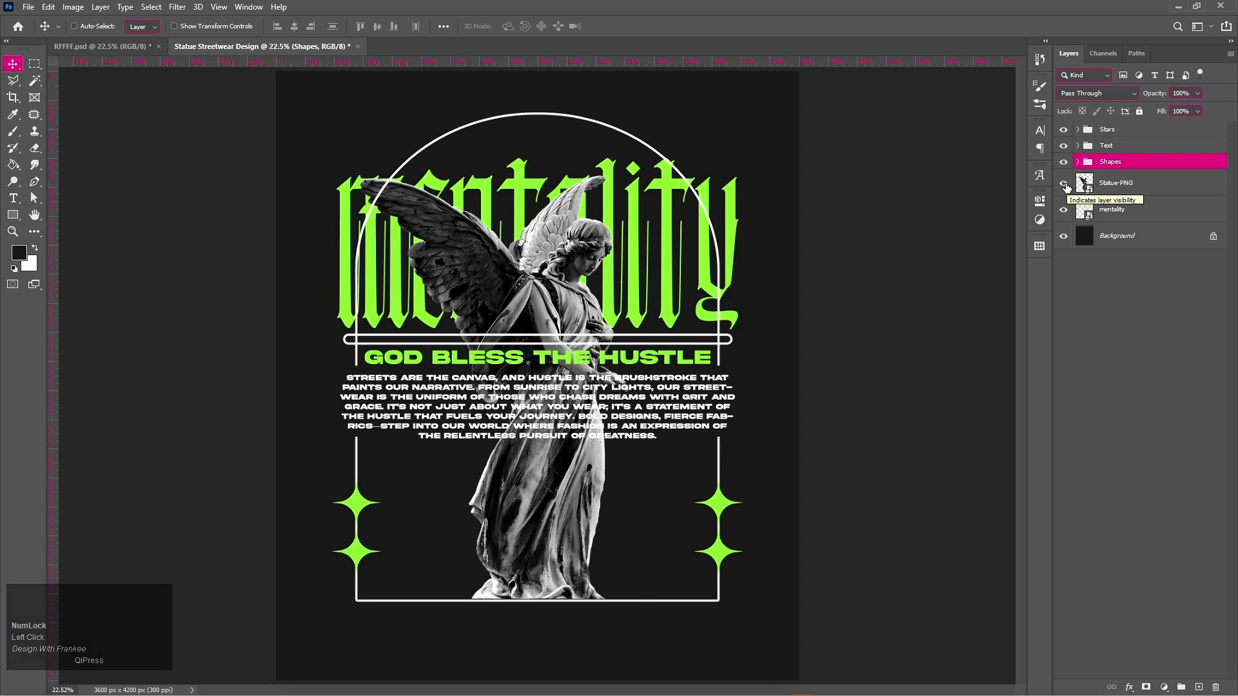
Place the Barcode-PNG file from the Statue Streetwear Design 16 folder above the Stars group and scale it down to about 28%
click(1106, 130)
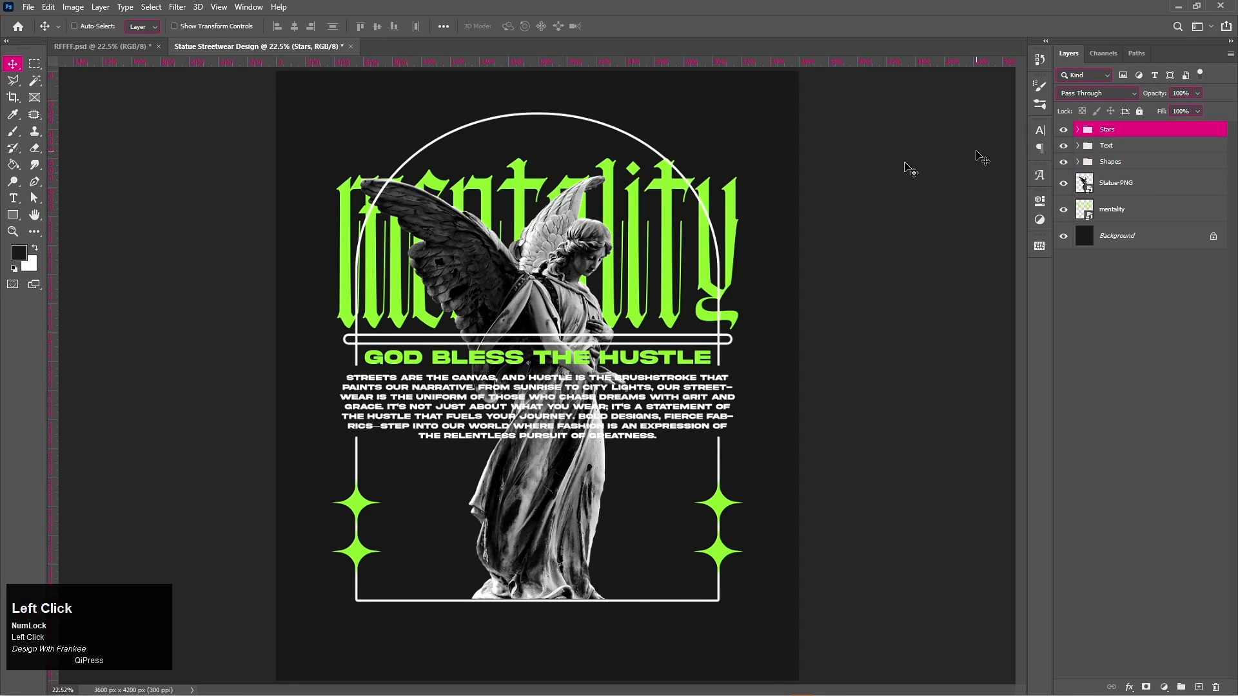
click(563, 687)
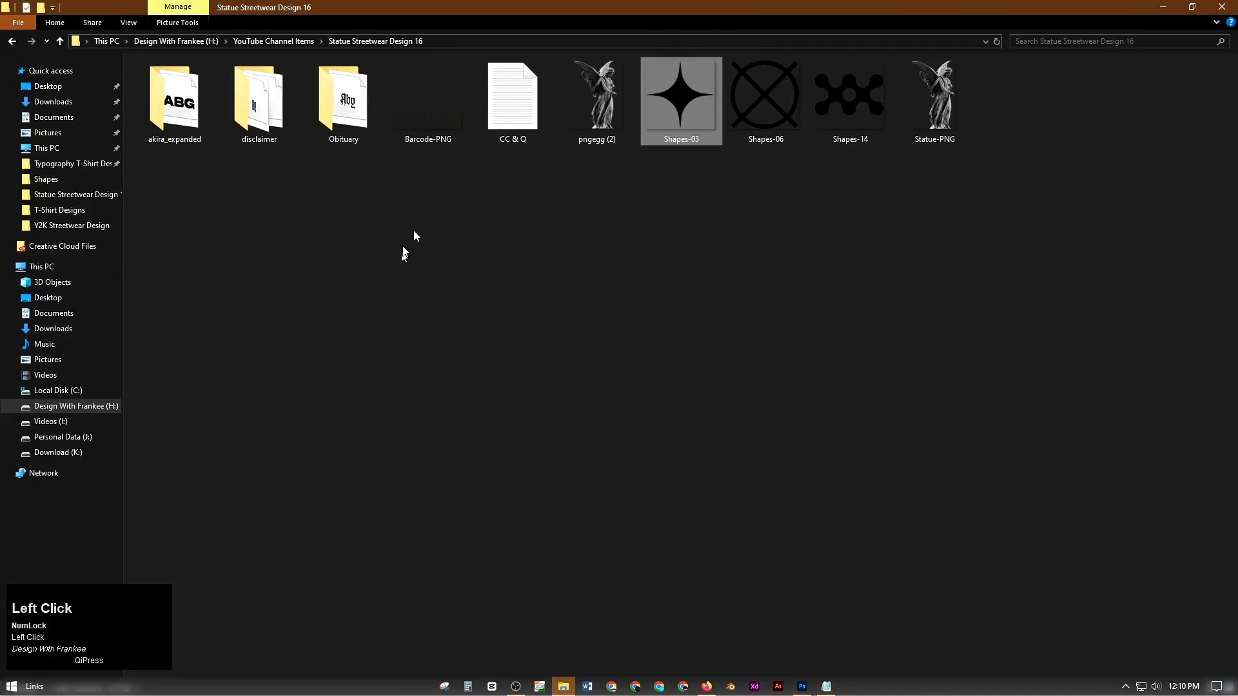
click(449, 134)
drag(449, 134, 738, 474)
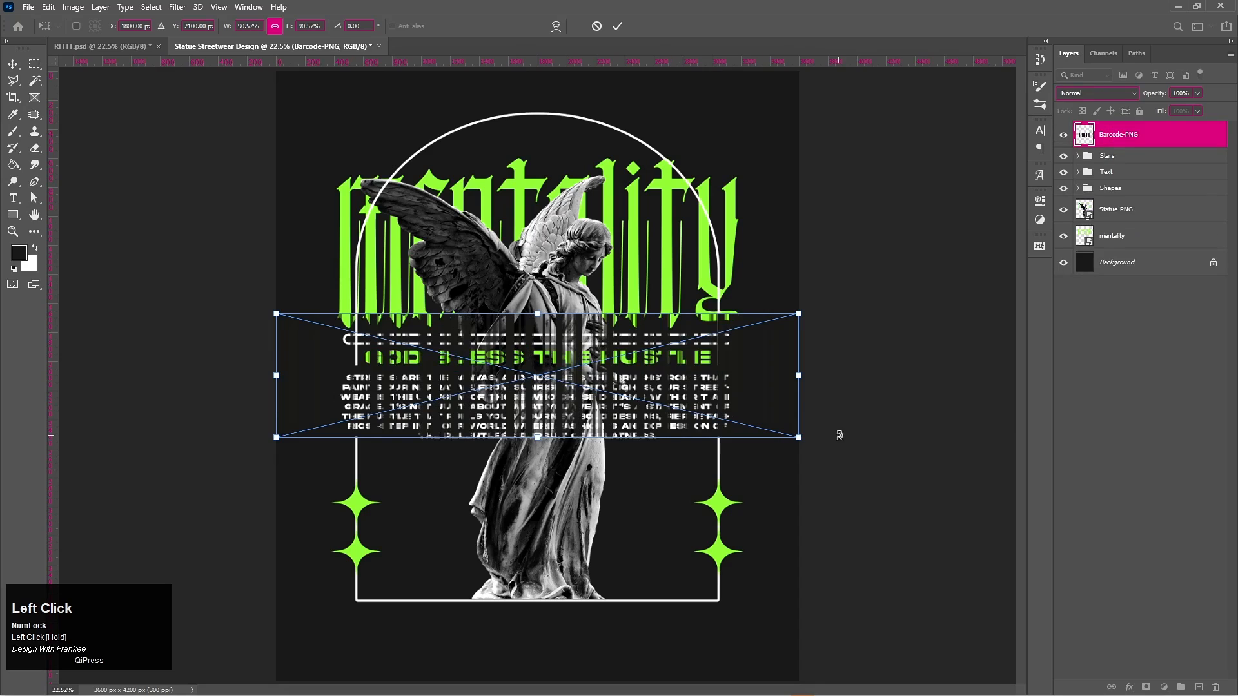
drag(798, 439, 617, 395)
Apply a Color Overlay of ffffff to the Barcode-PNG layer
right_click(1154, 142)
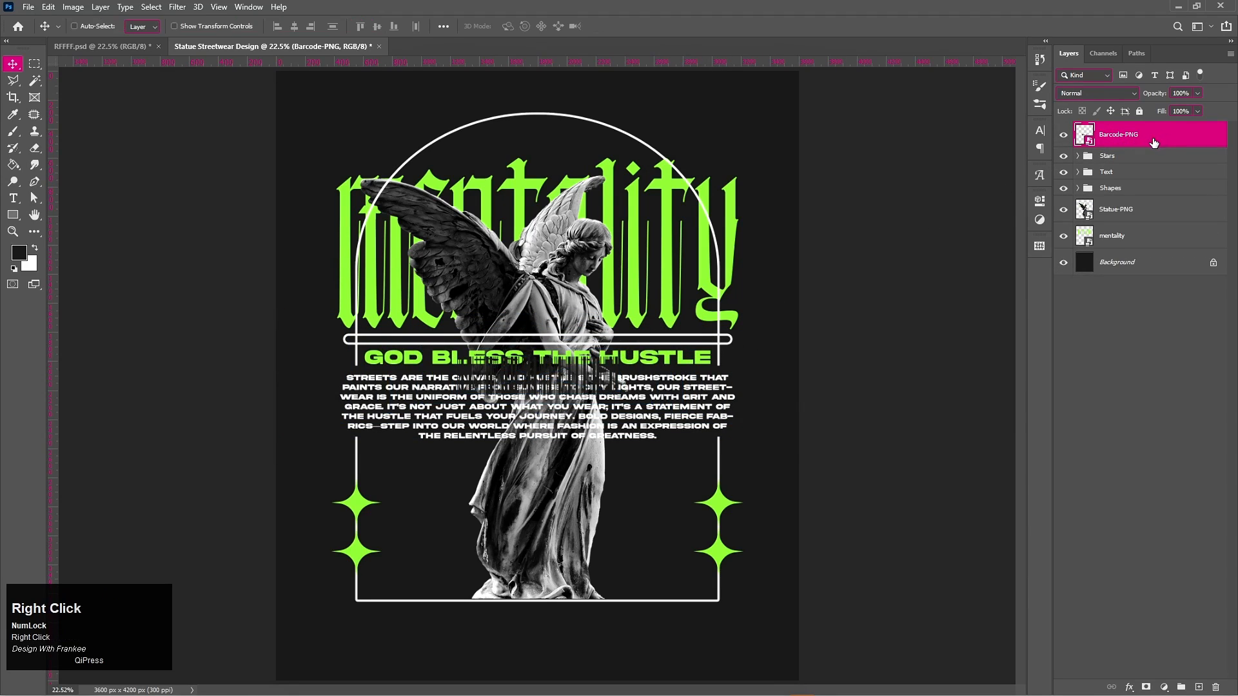
click(1140, 148)
double_click(1136, 140)
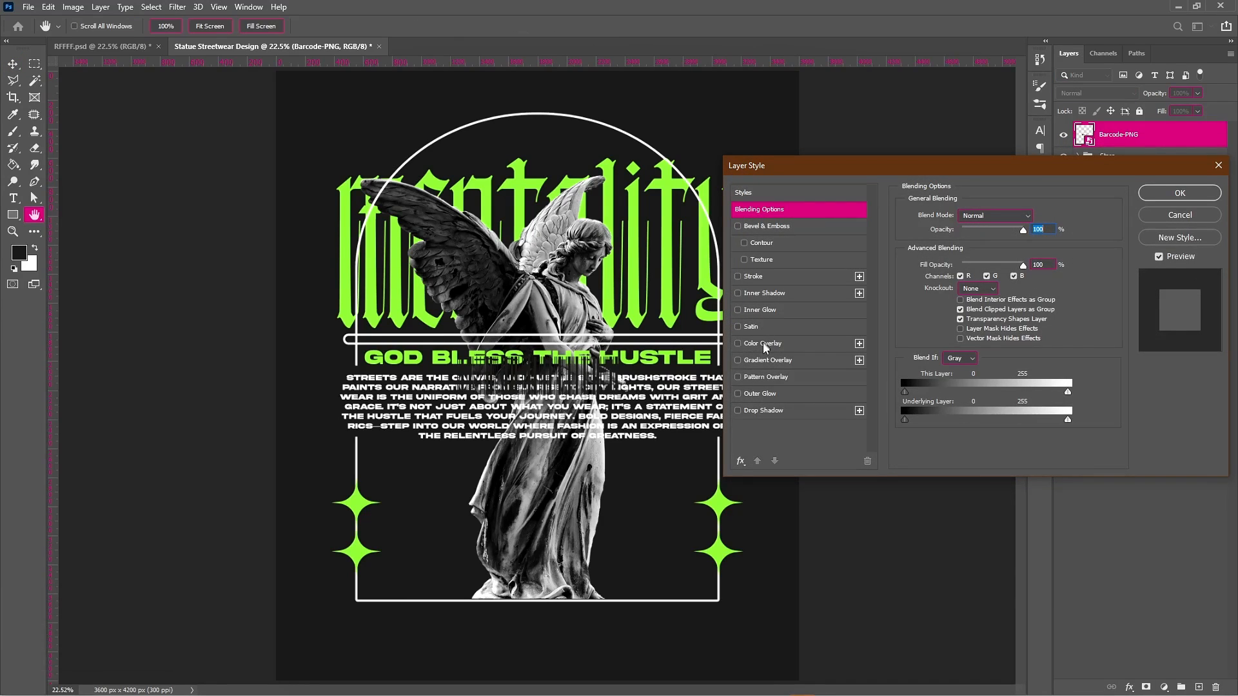
click(763, 344)
click(1028, 218)
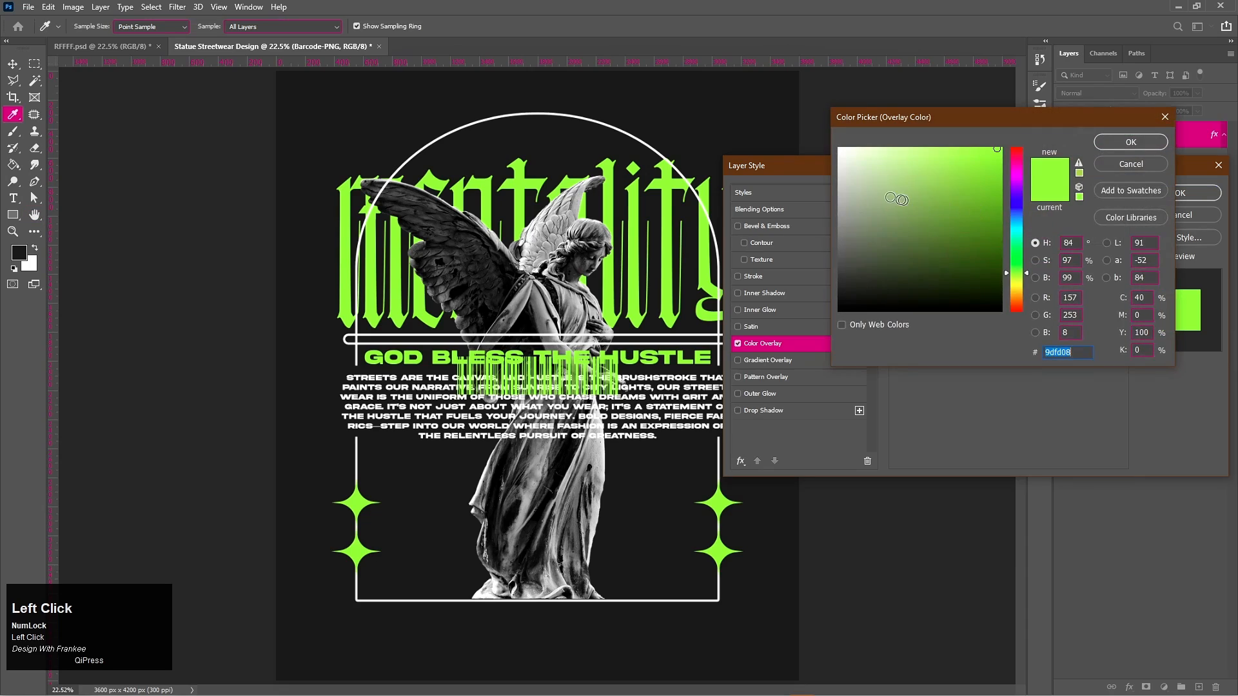
text(ffffff)
click(1131, 142)
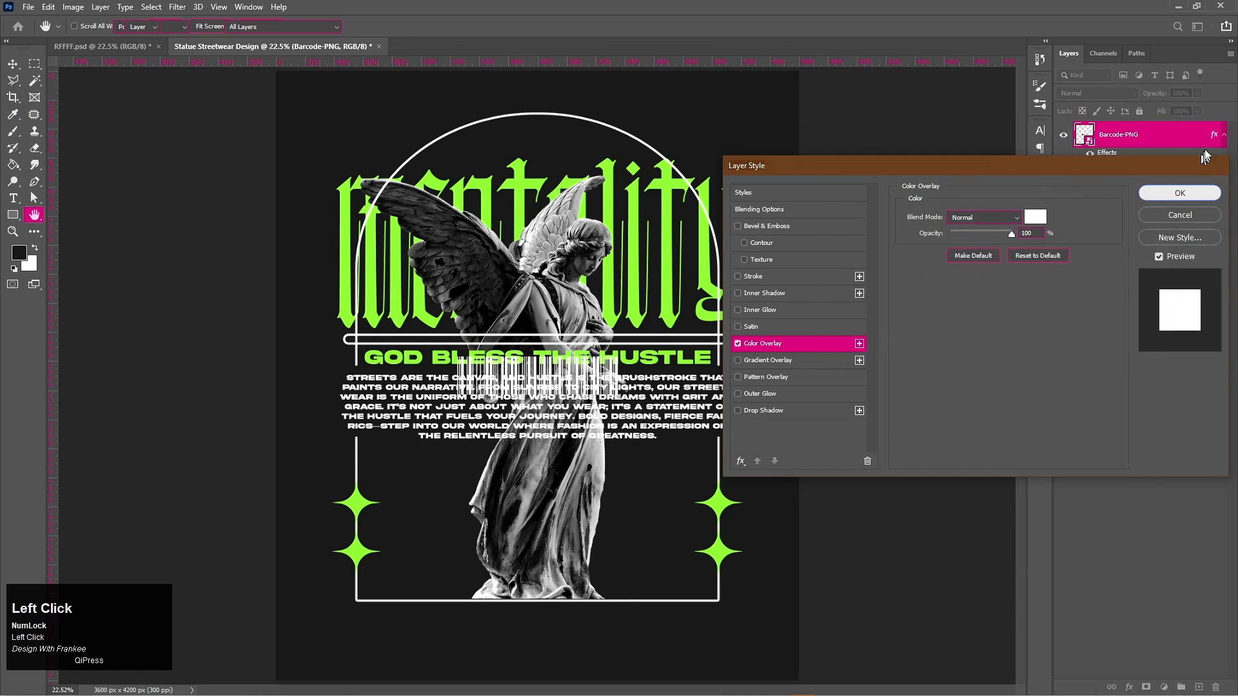
click(1179, 192)
Position the barcode under the paragraph's left side, flush with the tagline's left edge, and resize it to 17.48% width and 15.23% height
drag(523, 385, 441, 427)
alt+scroll(461, 485, up, 3)
alt+scroll(461, 485, up, 2)
key(space)
key(ctrl+t)
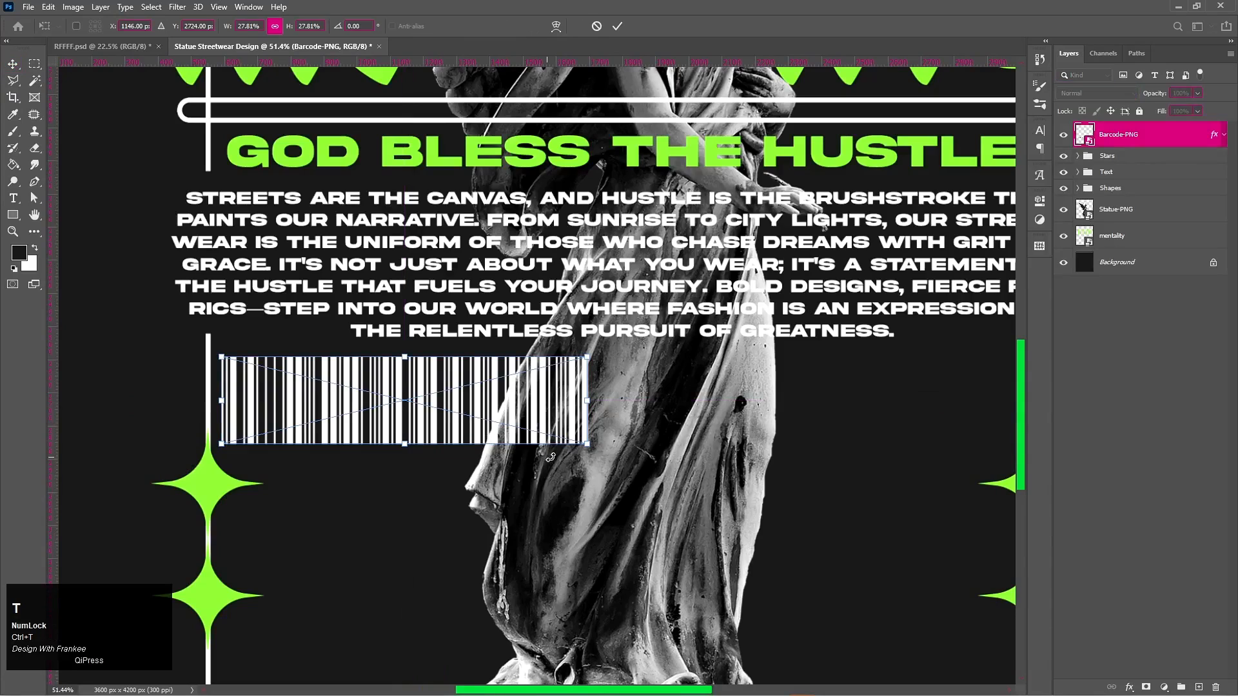
drag(588, 444, 452, 386)
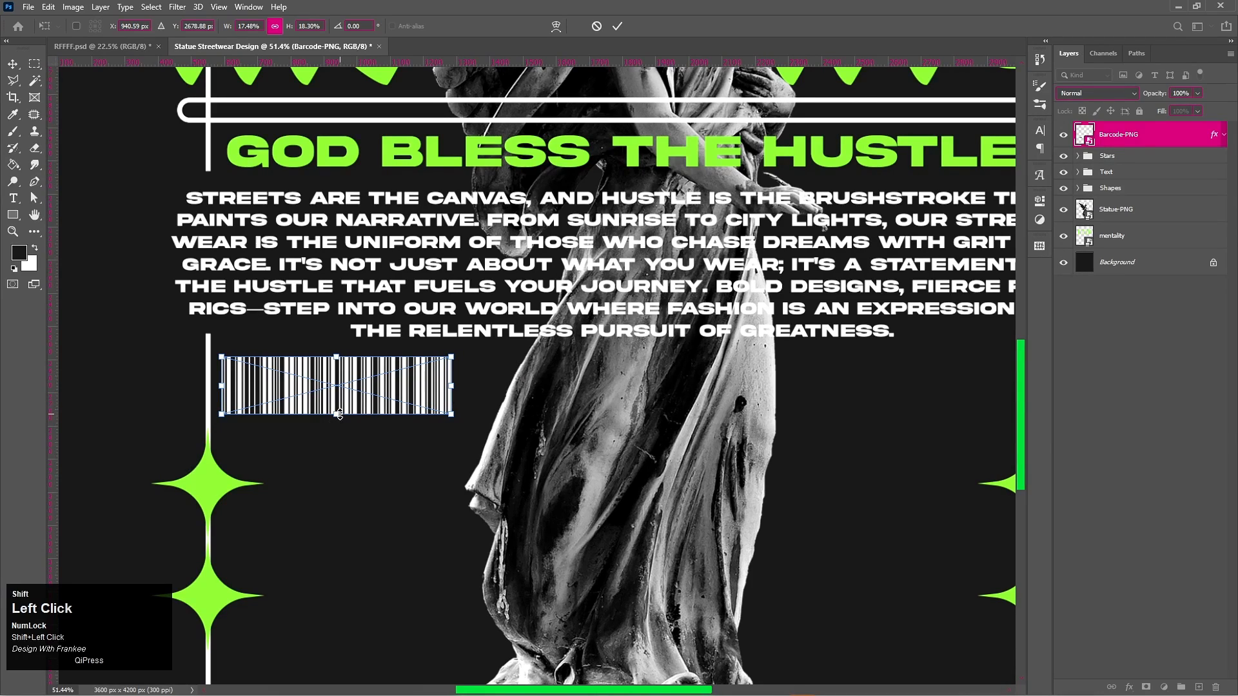
drag(340, 414, 342, 405)
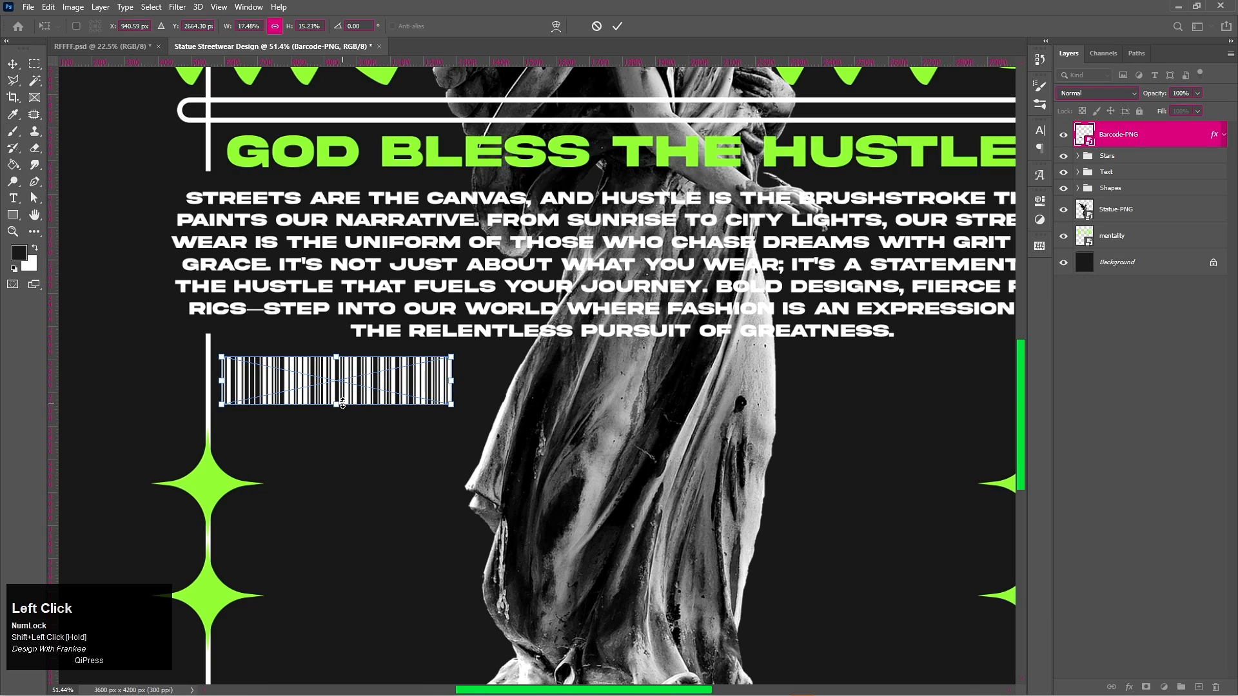
key(Return)
key(ctrl+0)
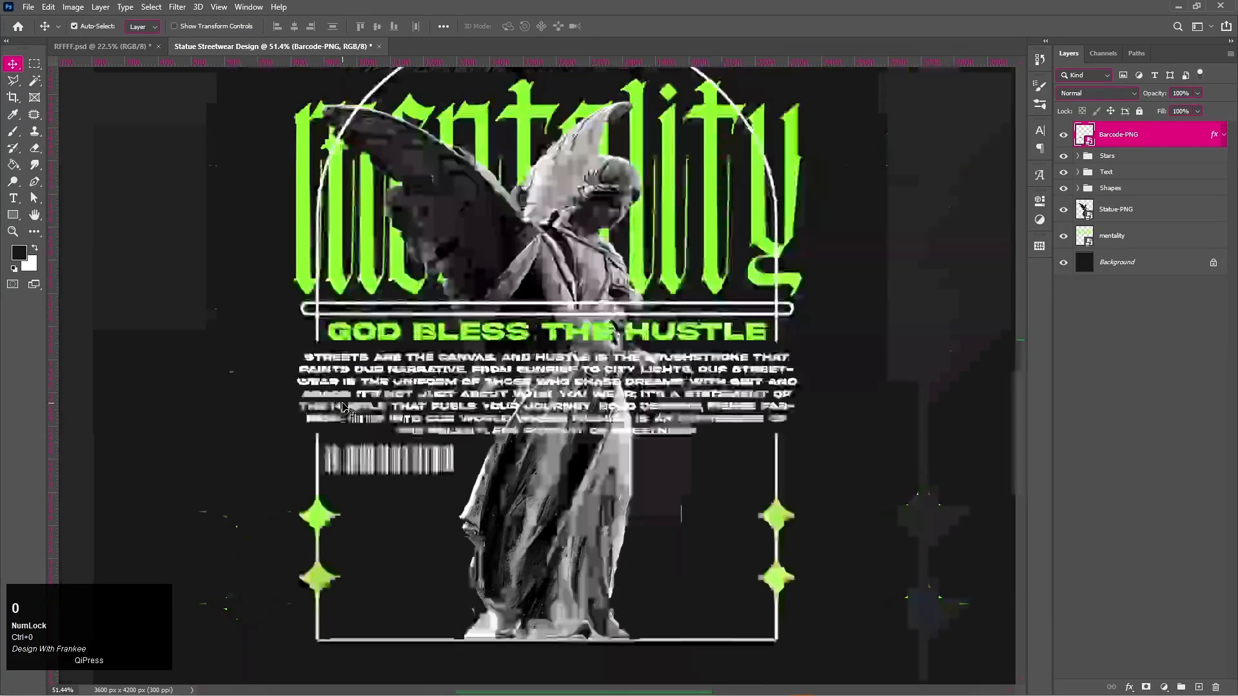
drag(392, 451, 403, 463)
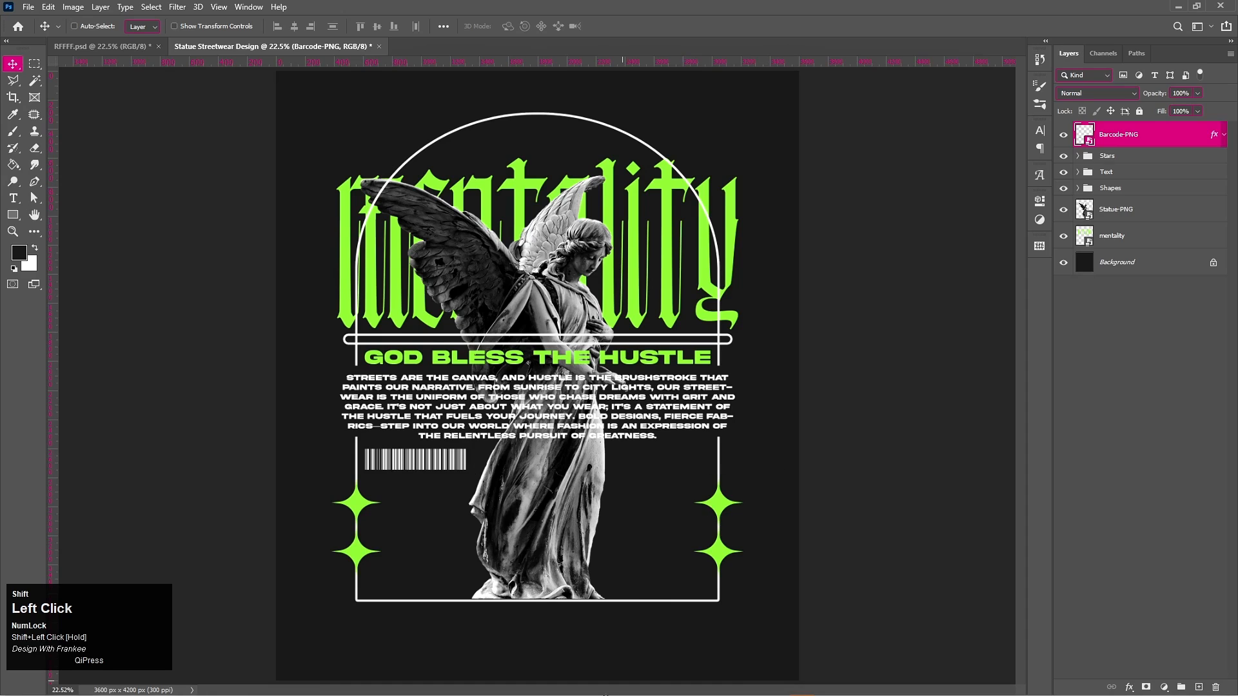
Place the Shapes-06 and Shapes-14 files from the project folder onto the canvas above the barcode layer
mouse_move(606, 695)
click(566, 688)
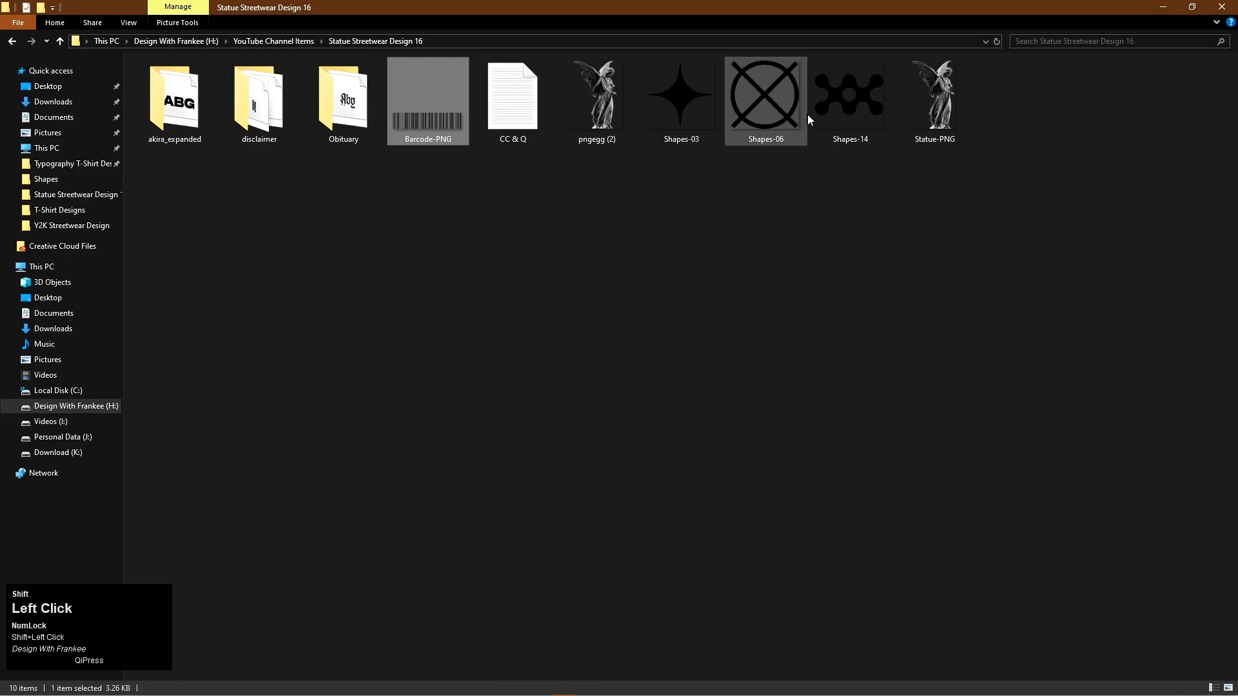
click(831, 106)
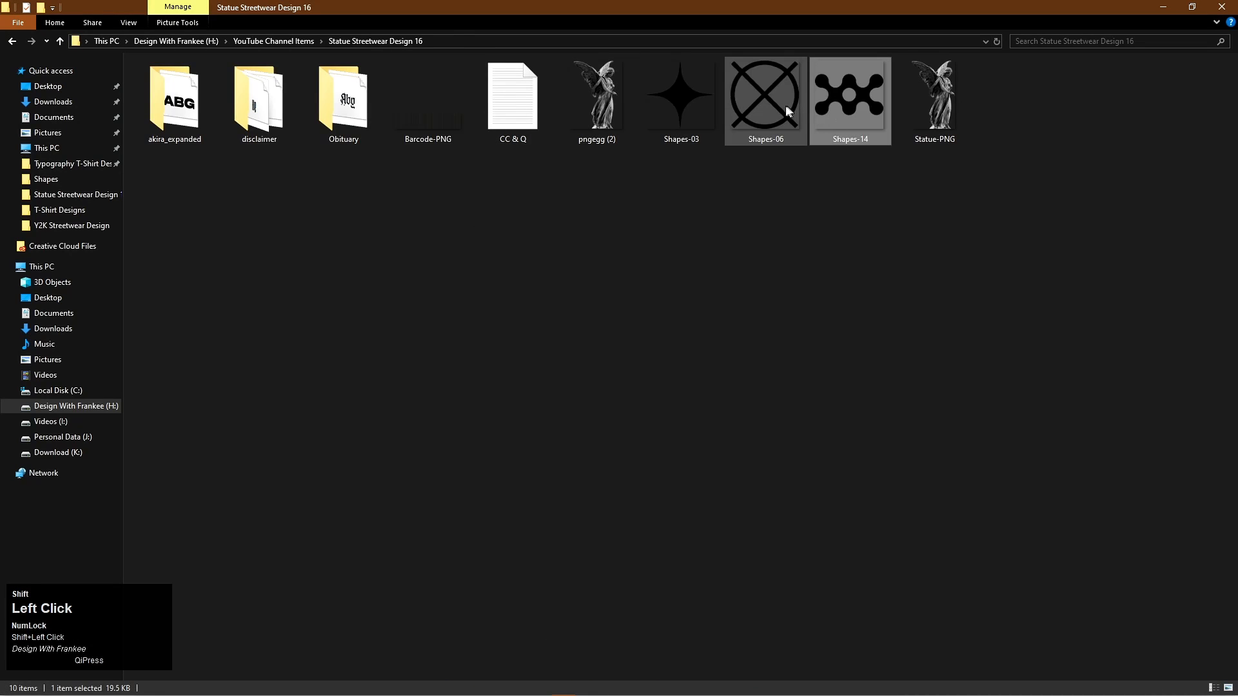
shift+click(786, 104)
drag(776, 105, 563, 392)
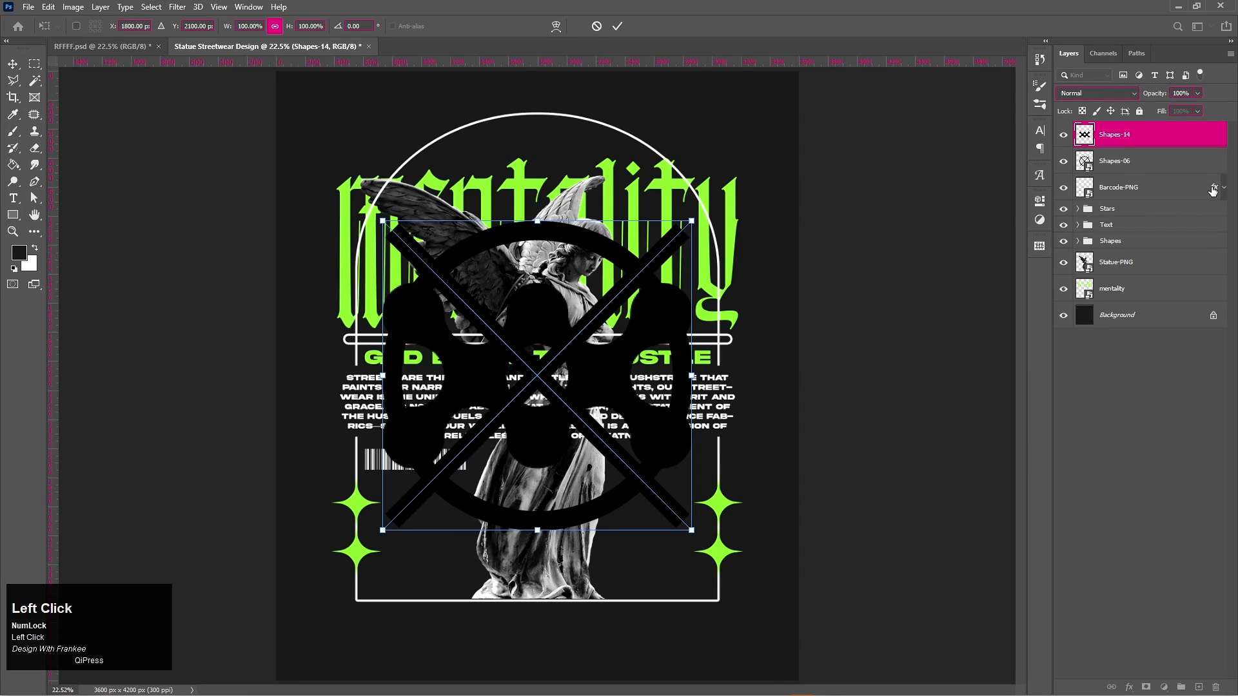
Copy the barcode's white color overlay to the Shapes-06 and Shapes-14 layers and collapse their effects lists
alt+click(1212, 189)
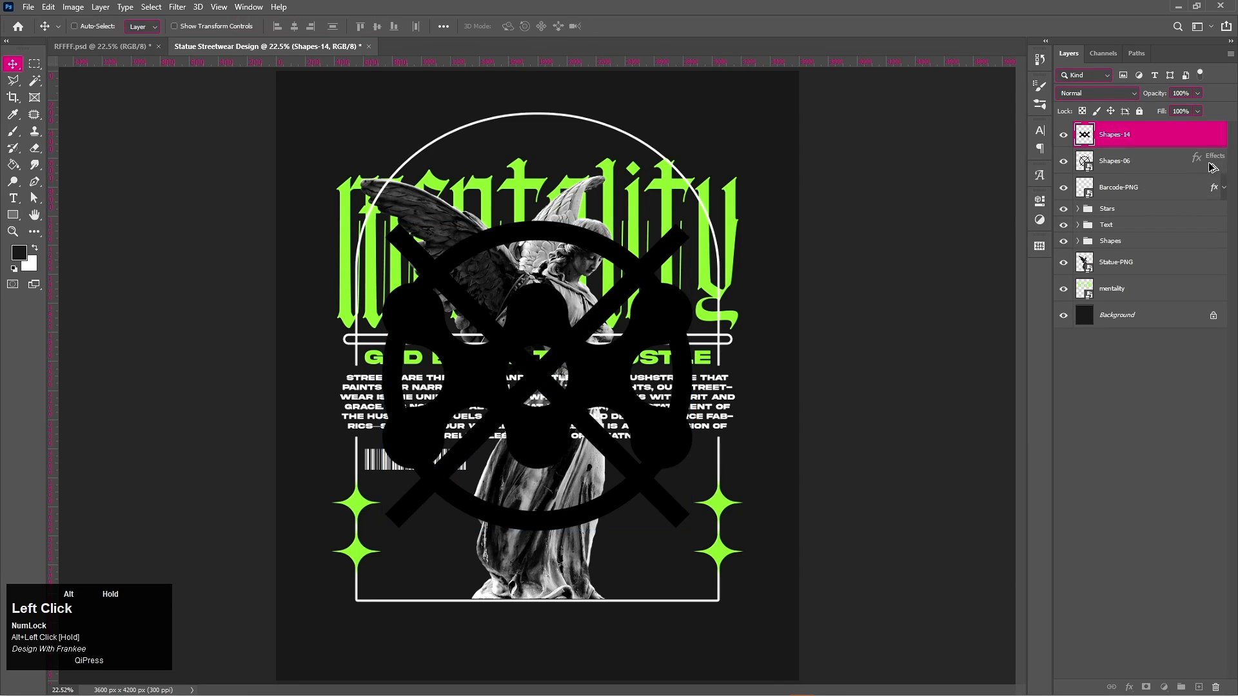
drag(1213, 168, 1218, 135)
click(1224, 135)
click(1224, 161)
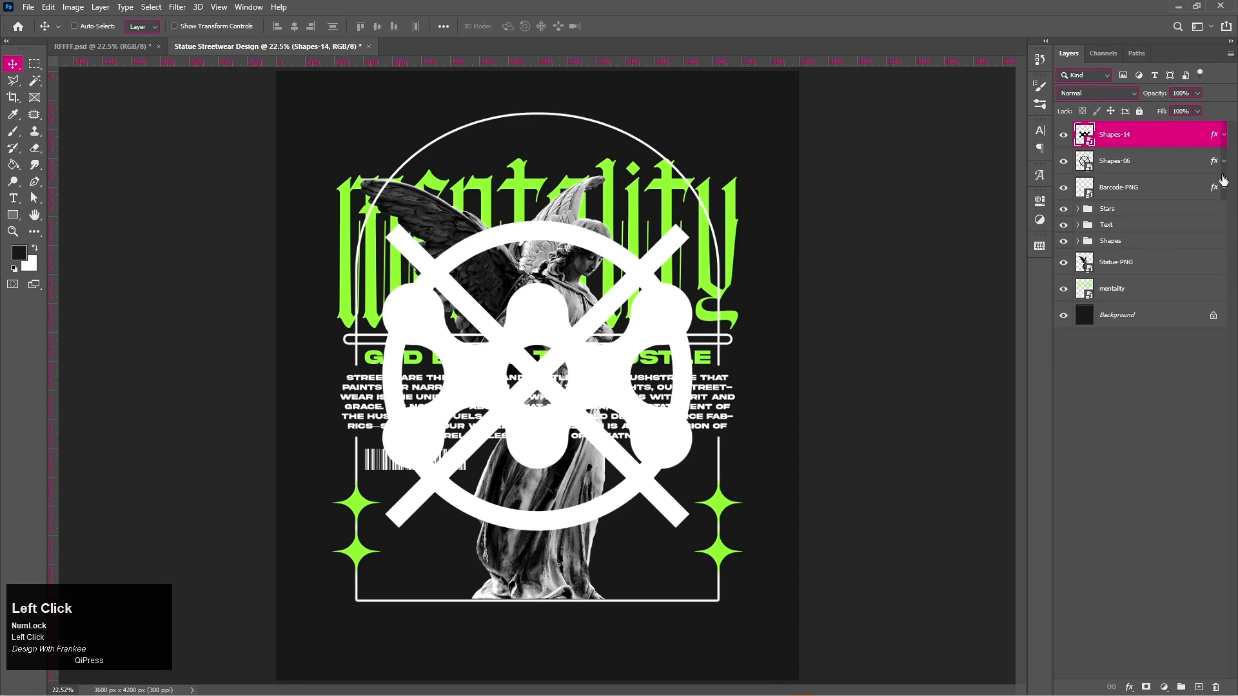
Scale the Shapes-06 crossed circle to 6.74% and place it under the paragraph, right of the statue and level with the barcode
click(1121, 163)
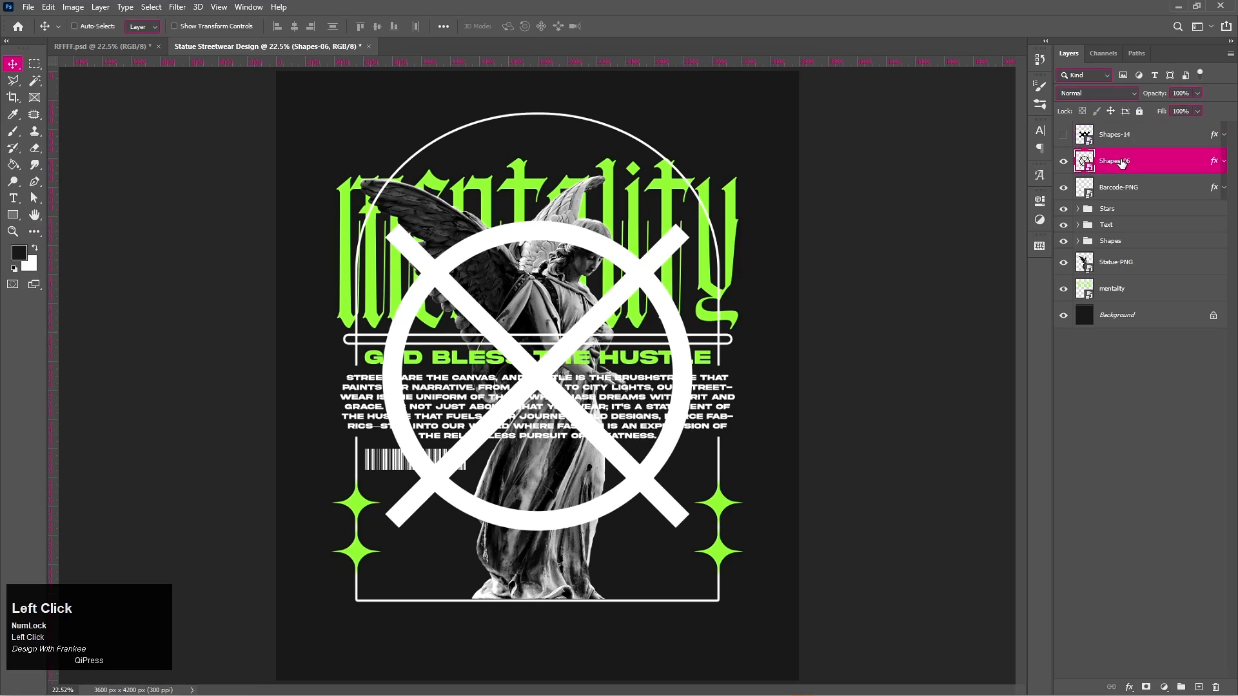
key(ctrl+t)
drag(688, 532, 643, 461)
key(Return)
key(ctrl+t)
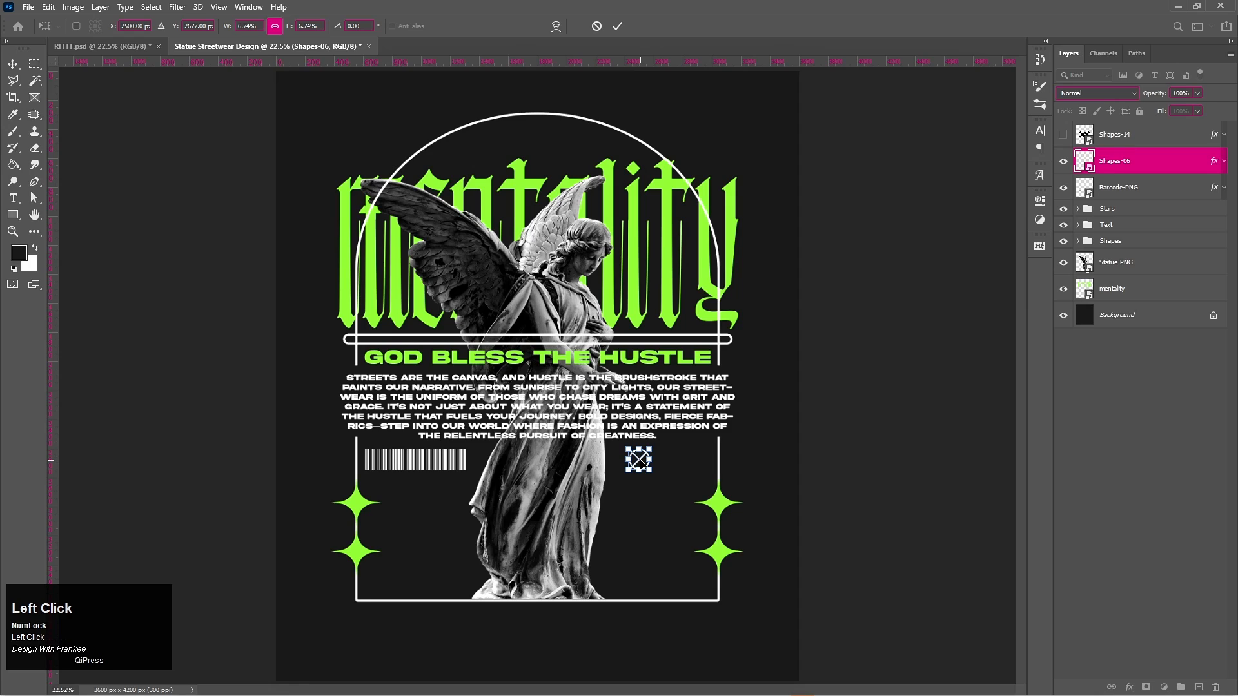
key(Return)
shift+click(643, 468)
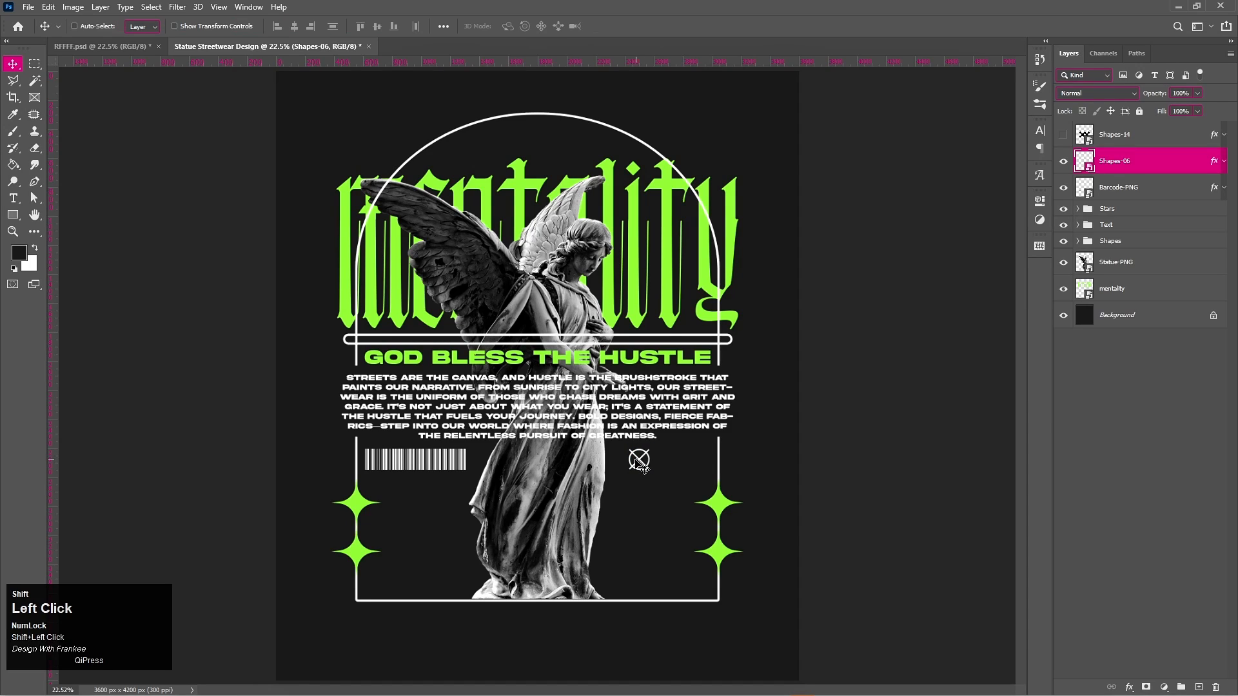
drag(636, 461, 636, 462)
Show the Shapes-14 layer, shrink its shape to a small icon and place it just right of the crossed circle
click(1065, 135)
click(1115, 135)
key(ctrl)
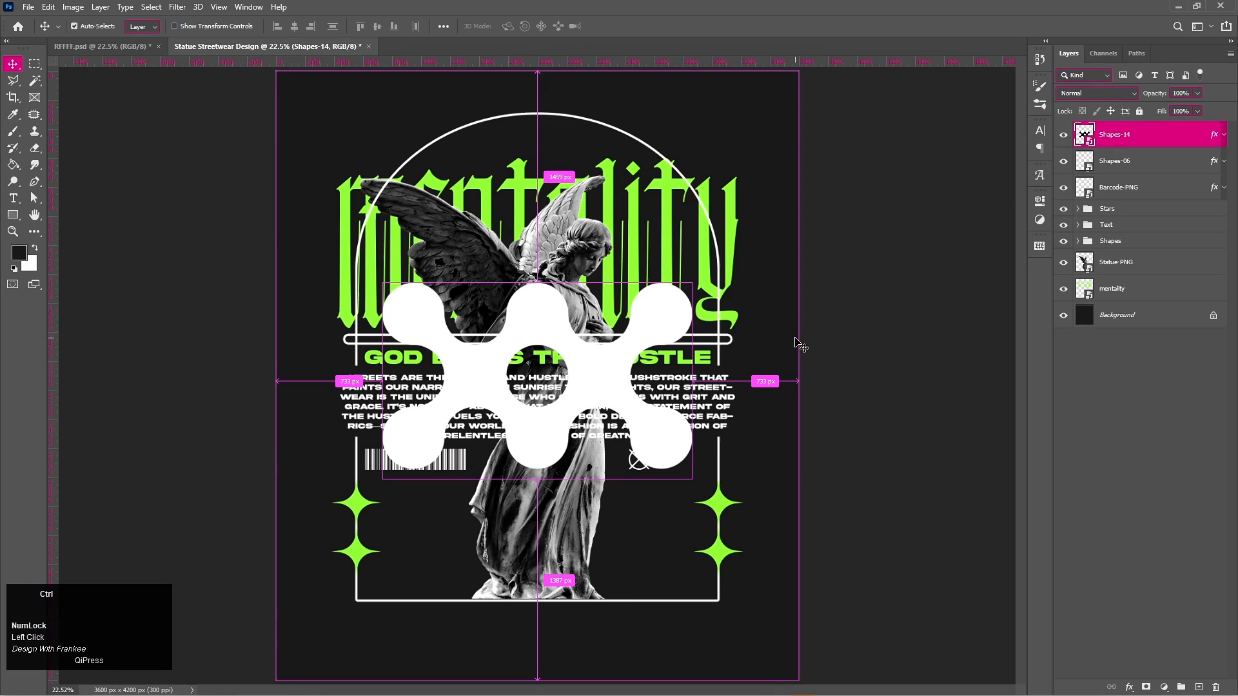
key(t)
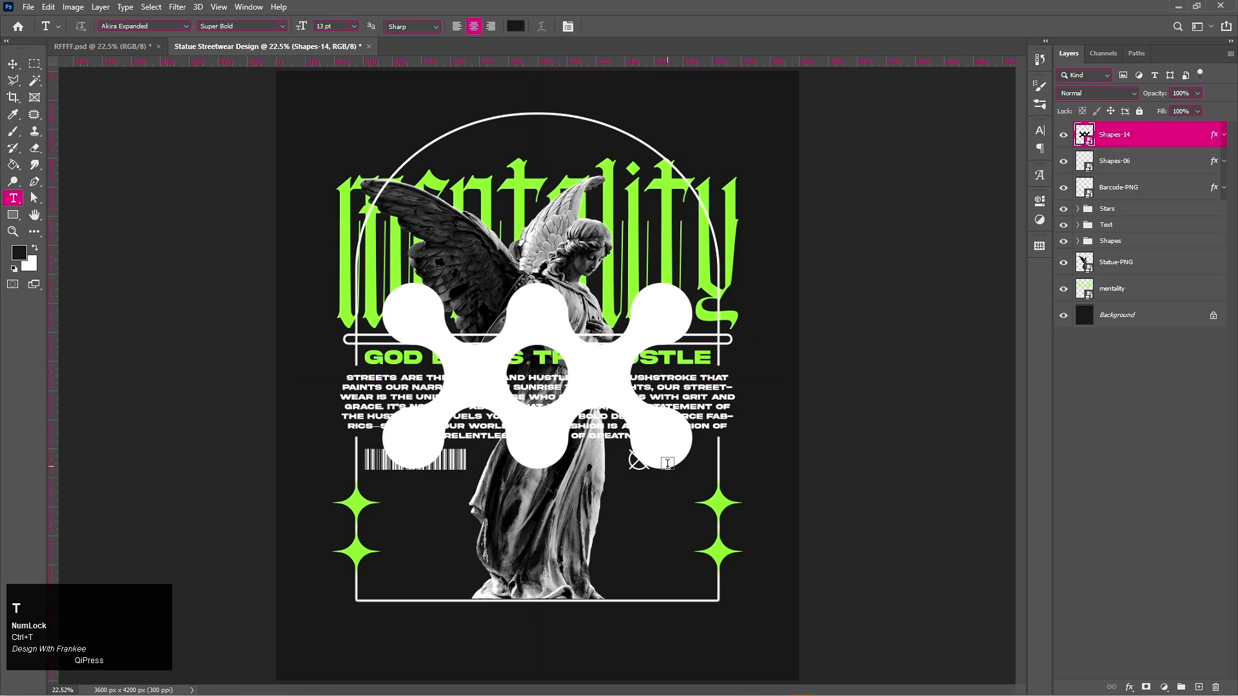
key(v)
key(ctrl+t)
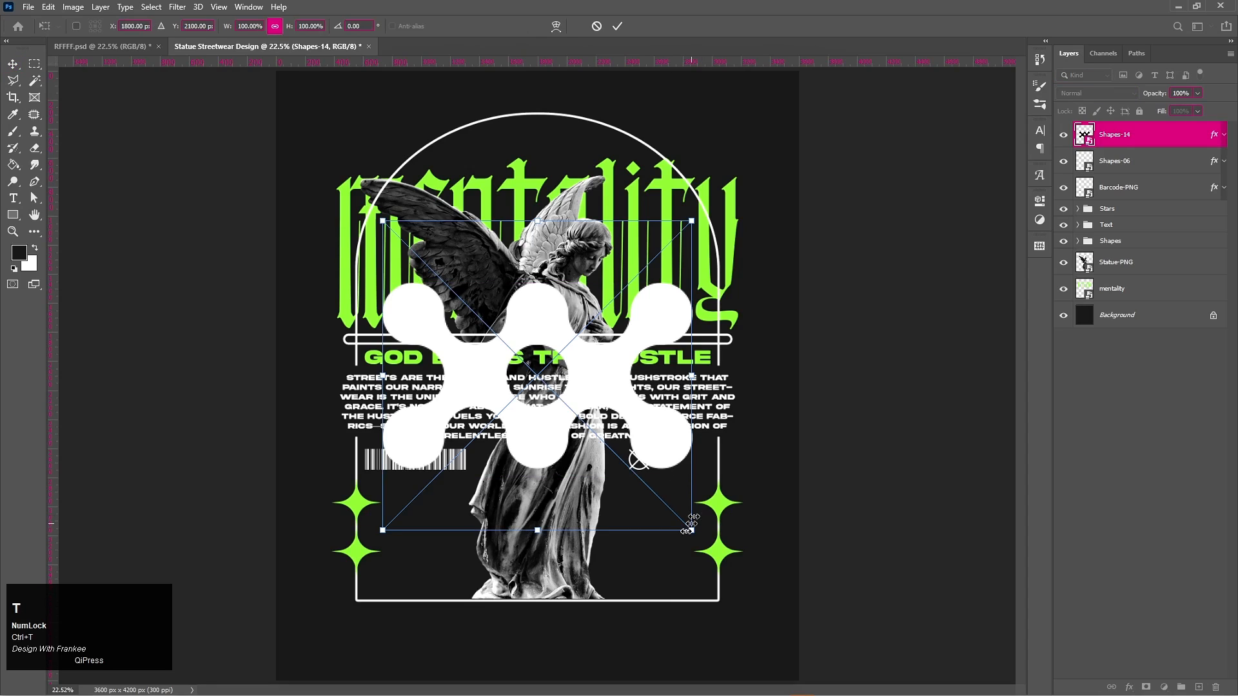
mouse_move(693, 530)
mouse_down()
mouse_move(580, 394)
mouse_move(453, 292)
mouse_move(573, 349)
mouse_move(662, 509)
mouse_move(695, 509)
mouse_up()
double_click(429, 260)
Group the Shapes-14 layer, scale the group to the barcode's height and align it beside the crossed circle
key(ctrl+g)
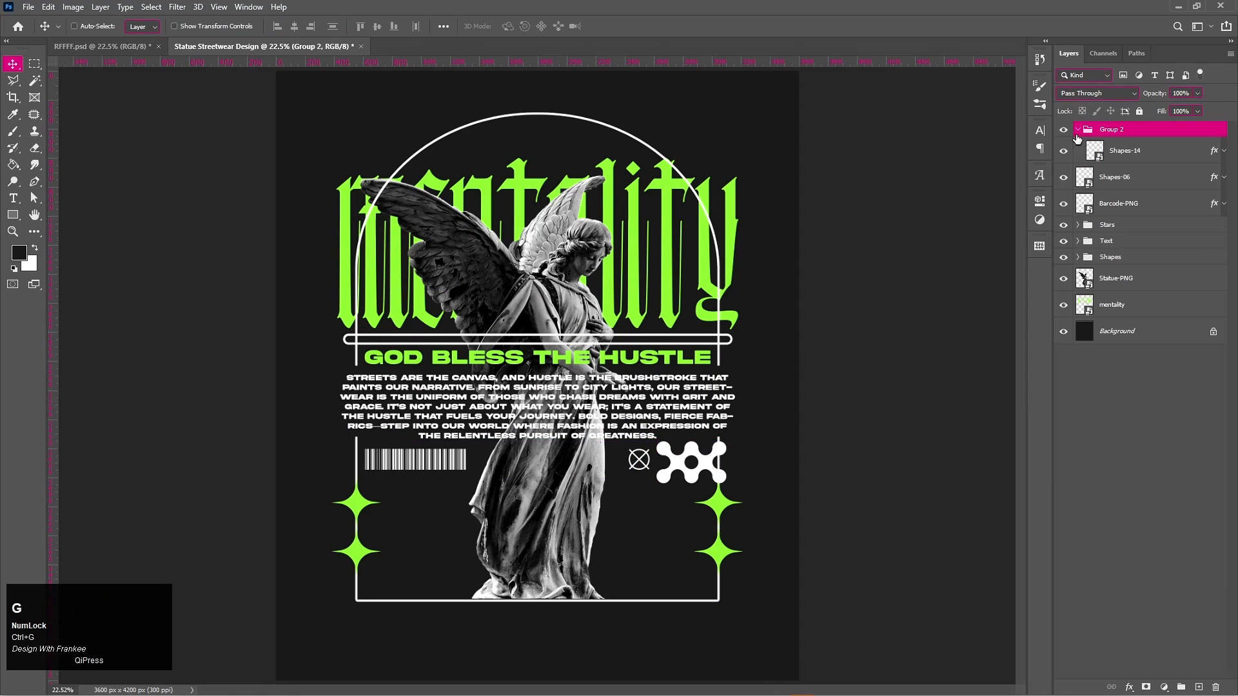
click(1077, 129)
key(ctrl+t)
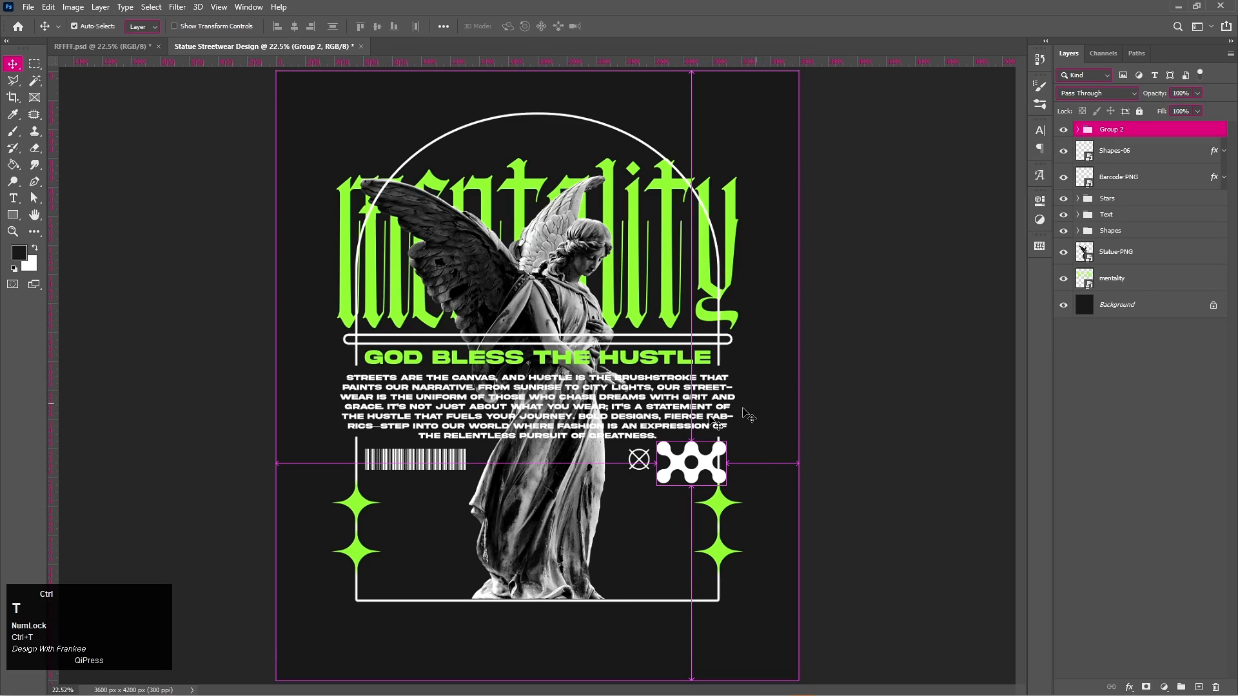
mouse_move(691, 442)
mouse_down()
mouse_move(693, 480)
mouse_move(675, 461)
mouse_up()
double_click(690, 460)
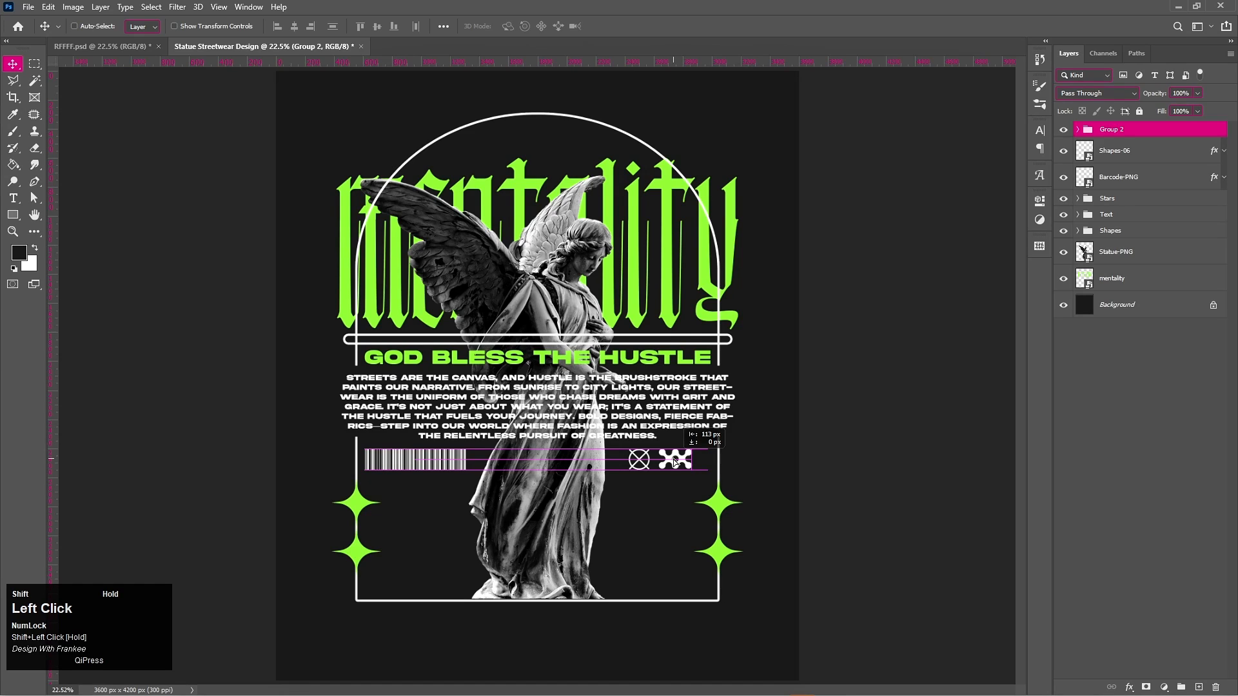
drag(675, 460, 675, 461)
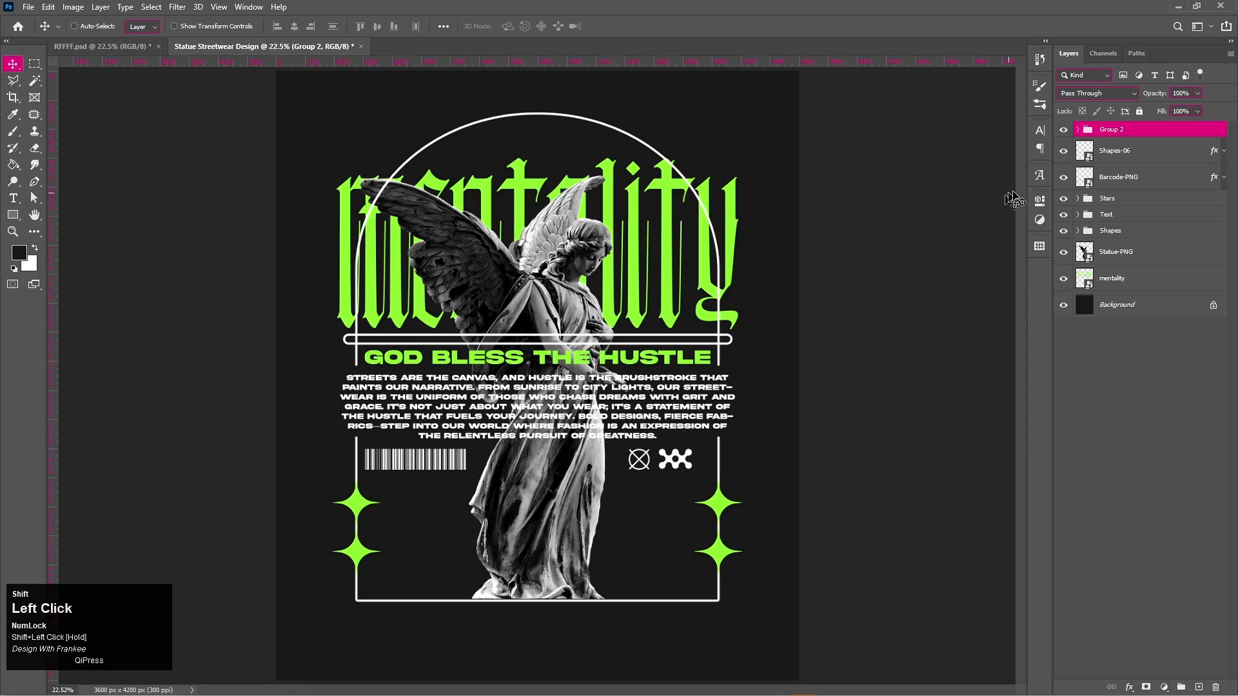
Duplicate the Shapes-06 layer and move both copies into Group 2 with Shapes-14
click(1065, 155)
click(1100, 163)
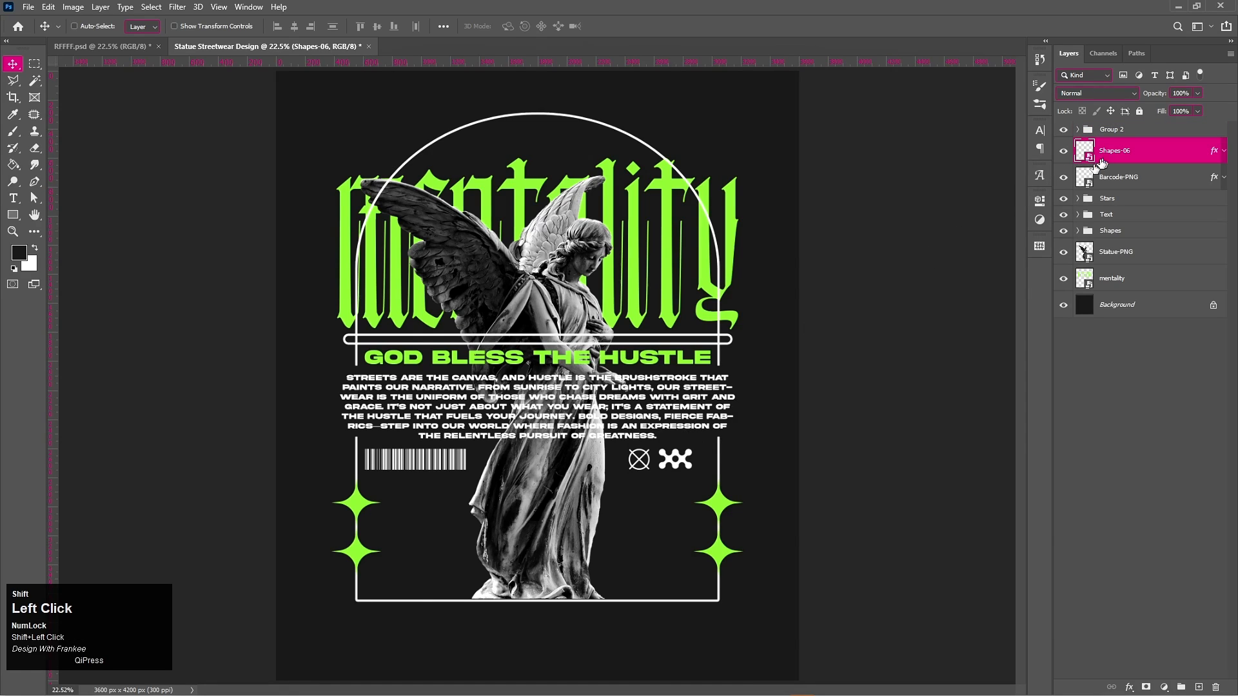
key(ctrl+shift+g)
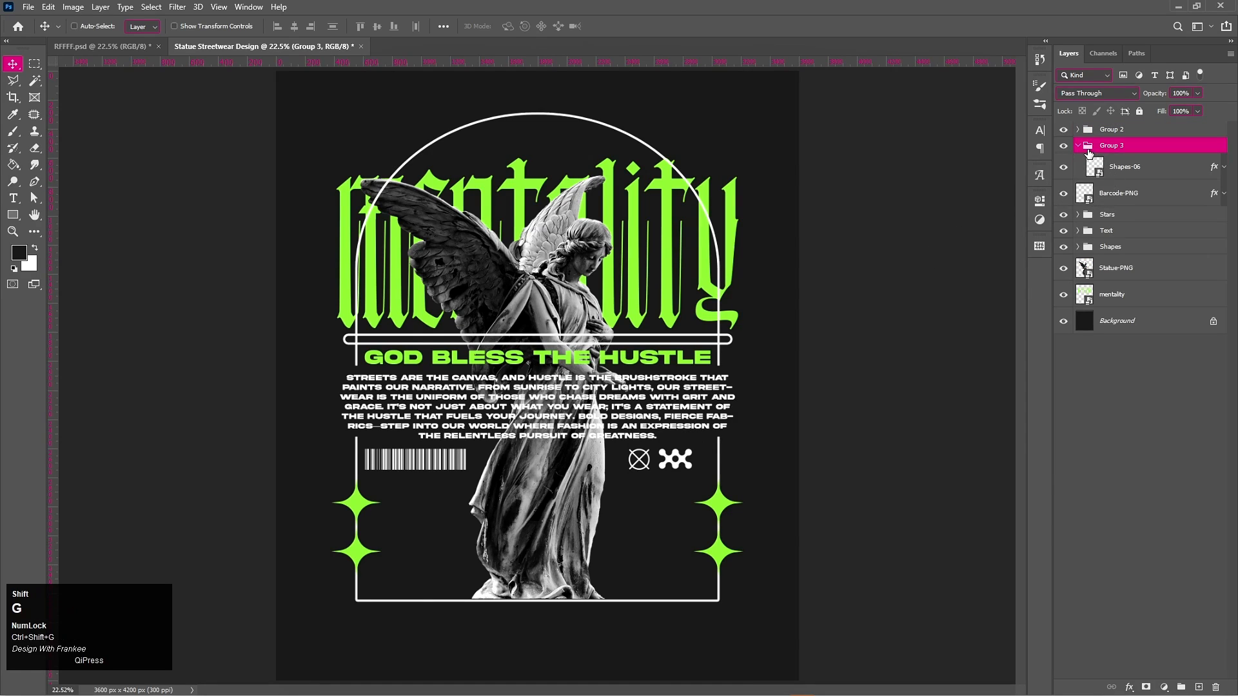
key(ctrl+shift+z)
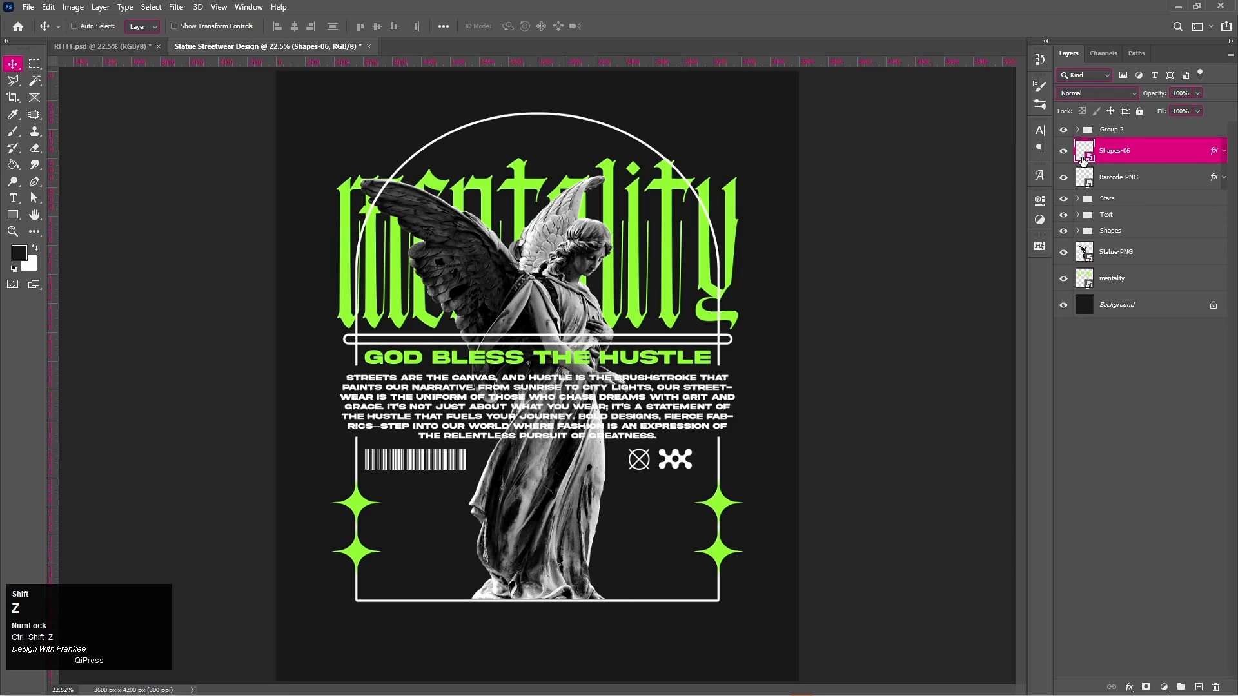
key(ctrl+shift+j)
shift+click(1107, 175)
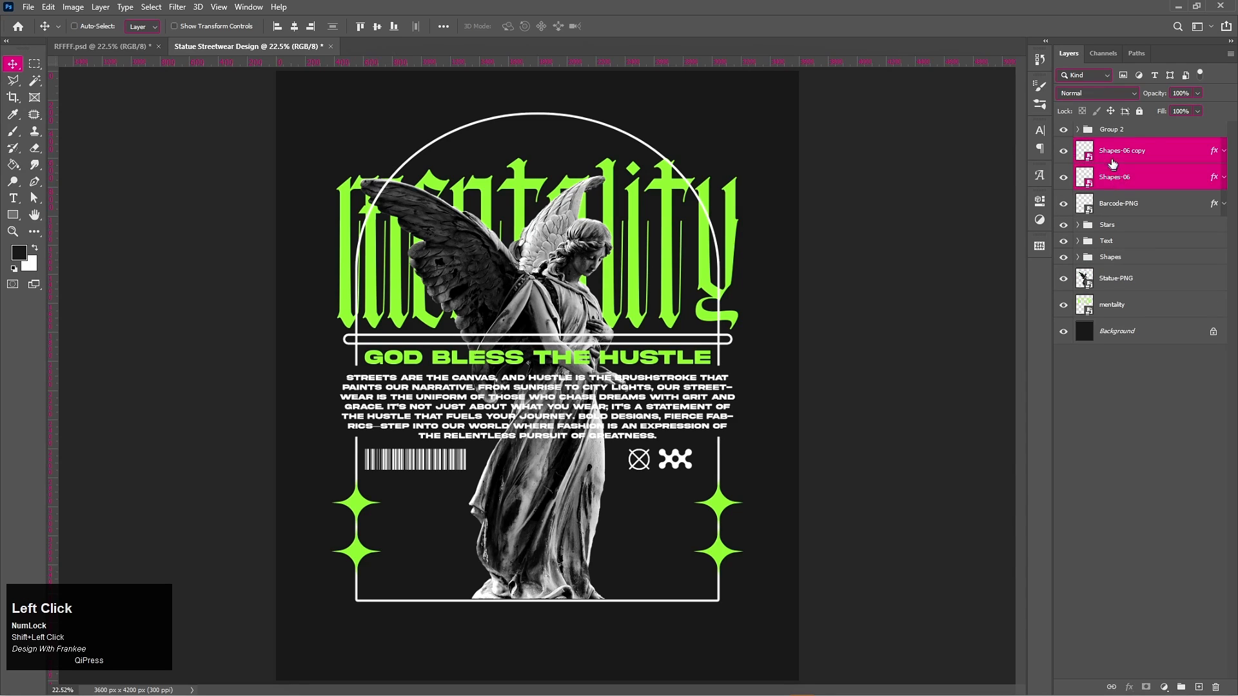
drag(1115, 178, 1115, 129)
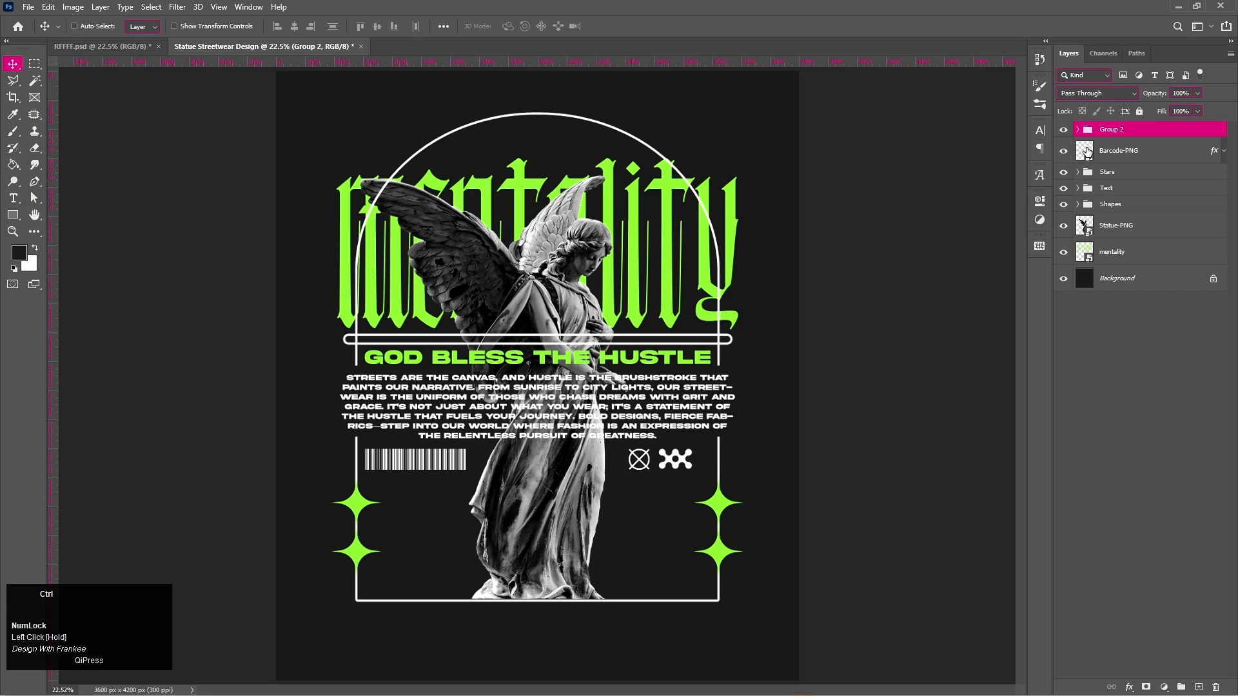
Fine-tune the size of Group 2 and shift its icons right to line up with the tagline's right edge
key(ctrl+t)
mouse_move(697, 461)
mouse_down()
mouse_move(719, 445)
mouse_move(704, 460)
mouse_move(667, 447)
mouse_move(693, 467)
mouse_up()
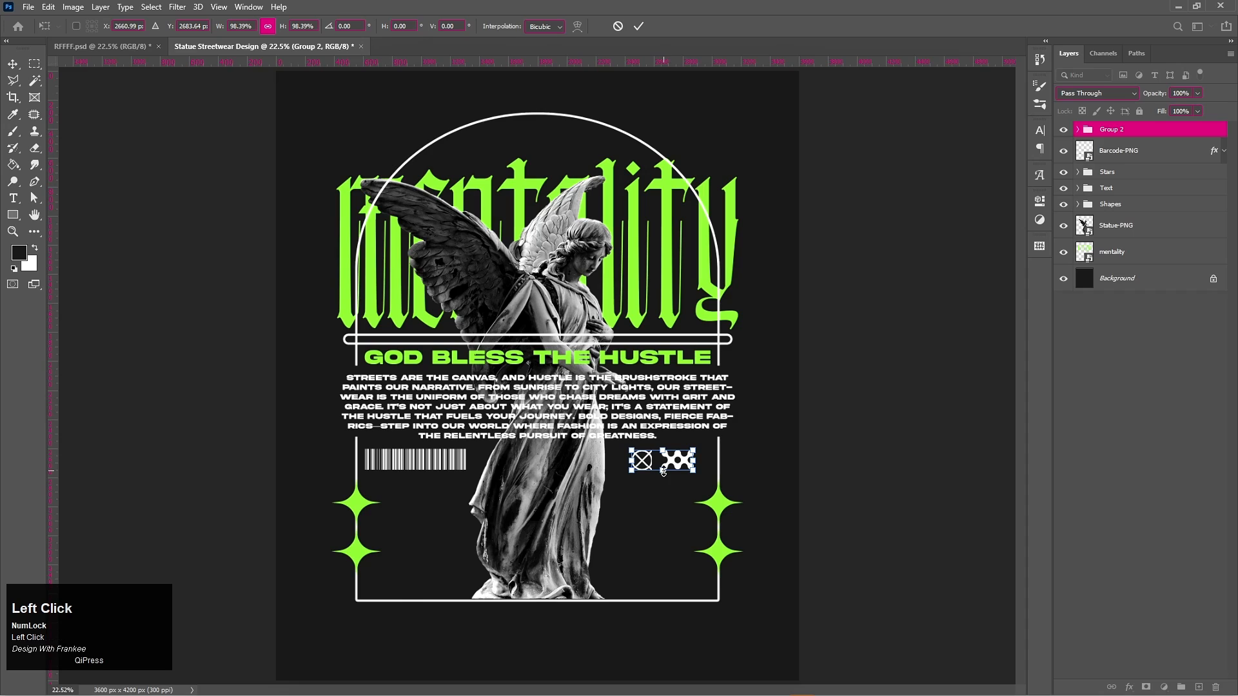
drag(666, 448, 685, 461)
double_click(669, 459)
Enlarge the Statue-PNG layer to about 25.8% scale, keeping its base on the frame's bottom line
click(1087, 238)
key(ctrl)
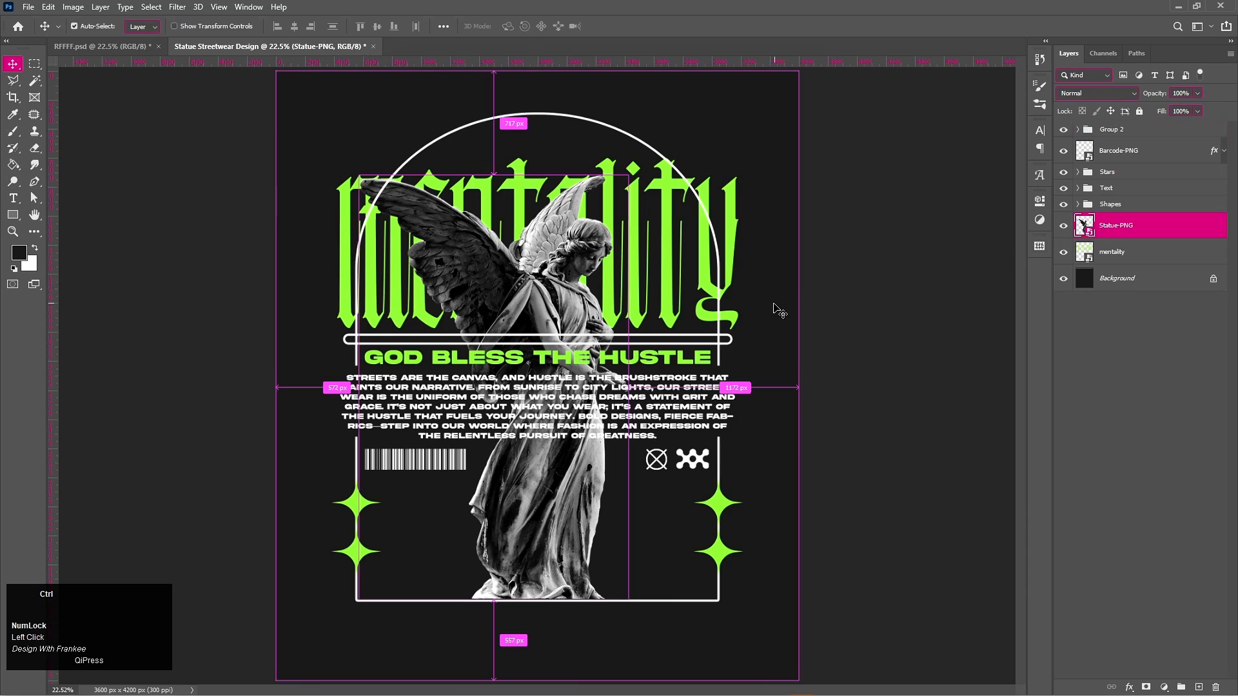
key(ctrl+t)
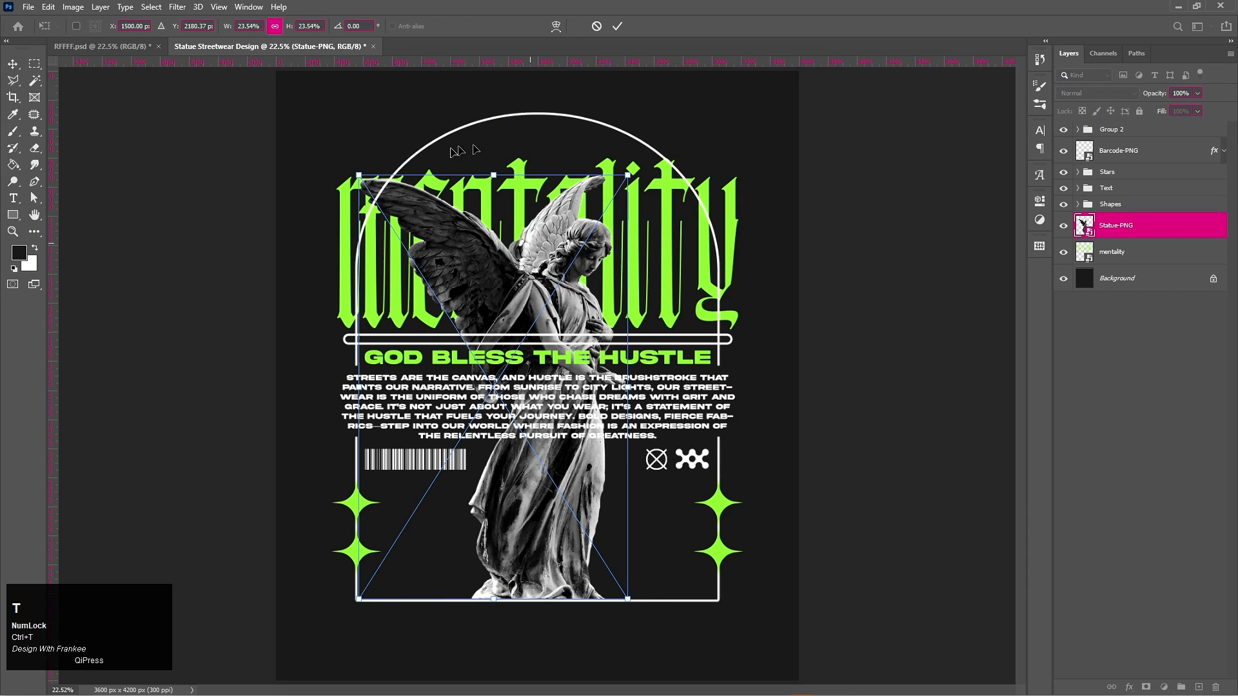
drag(360, 173, 327, 138)
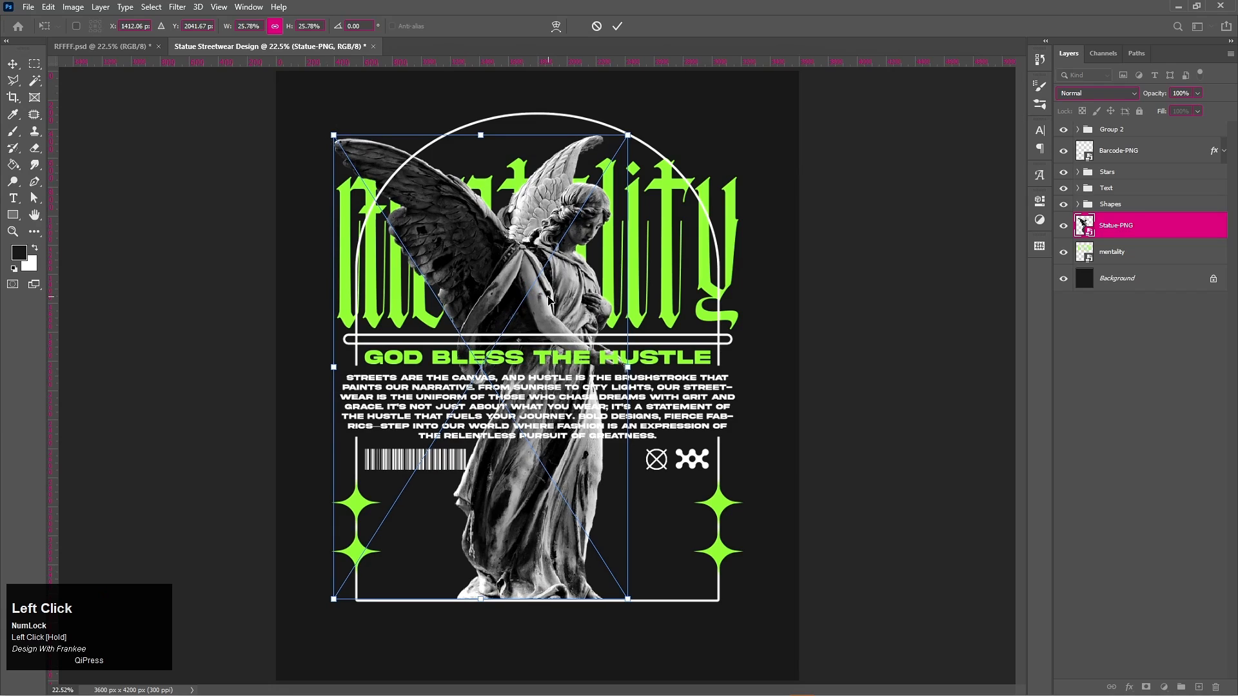
double_click(546, 295)
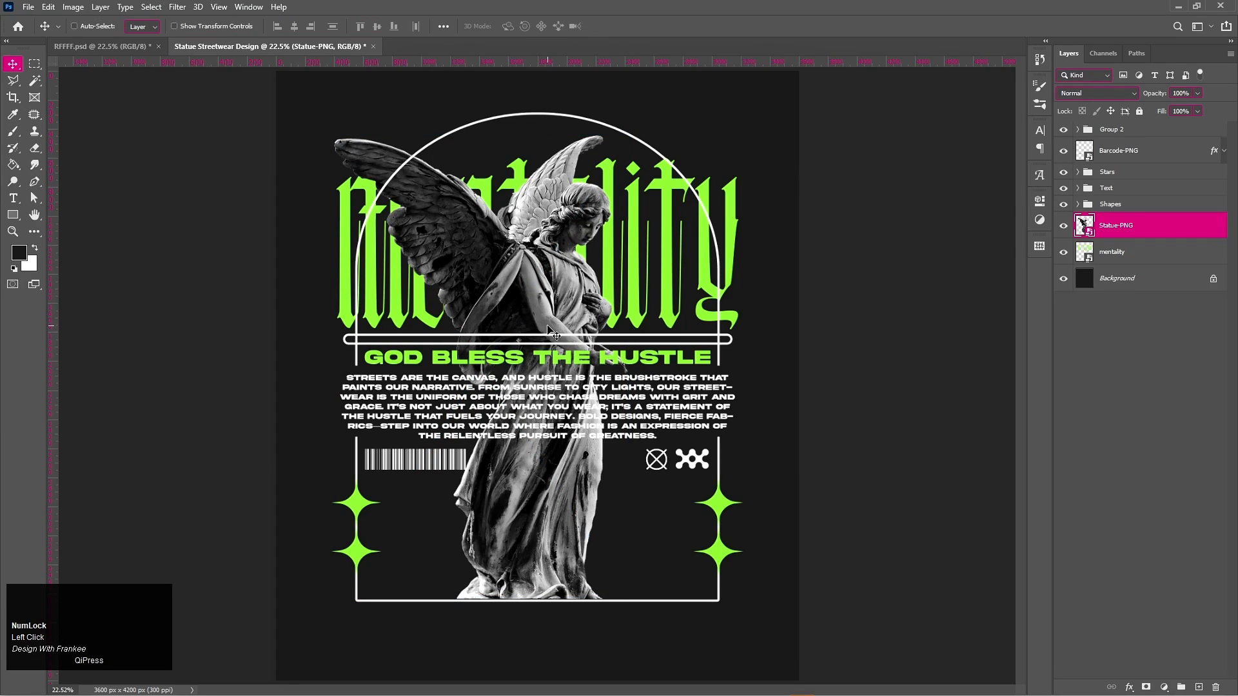
Nudge the enlarged statue right in small increments until it stands roughly centred in the arch frame
key(shift+Right)
key(shift+Right)
key(shift+Right)
key(shift+Right)
key(shift+Right)
key(shift+Right)
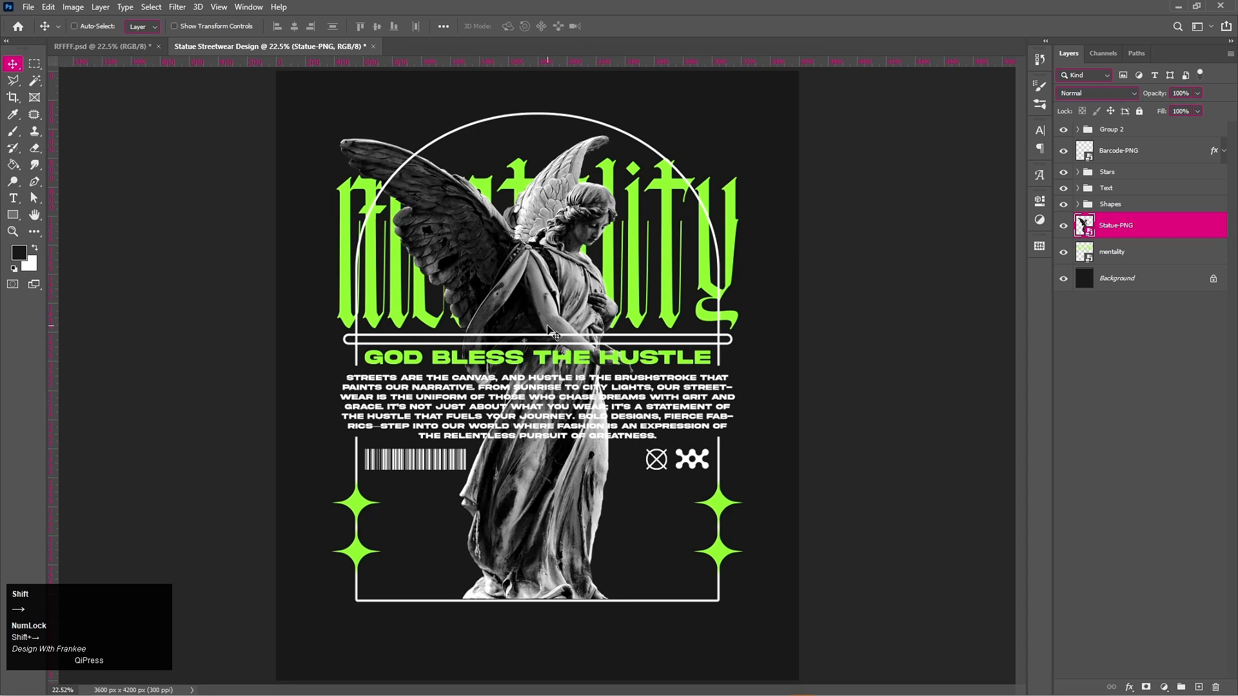
key(shift+Right)
key(shift+Right)
key(shift+Right)
key(shift+Right)
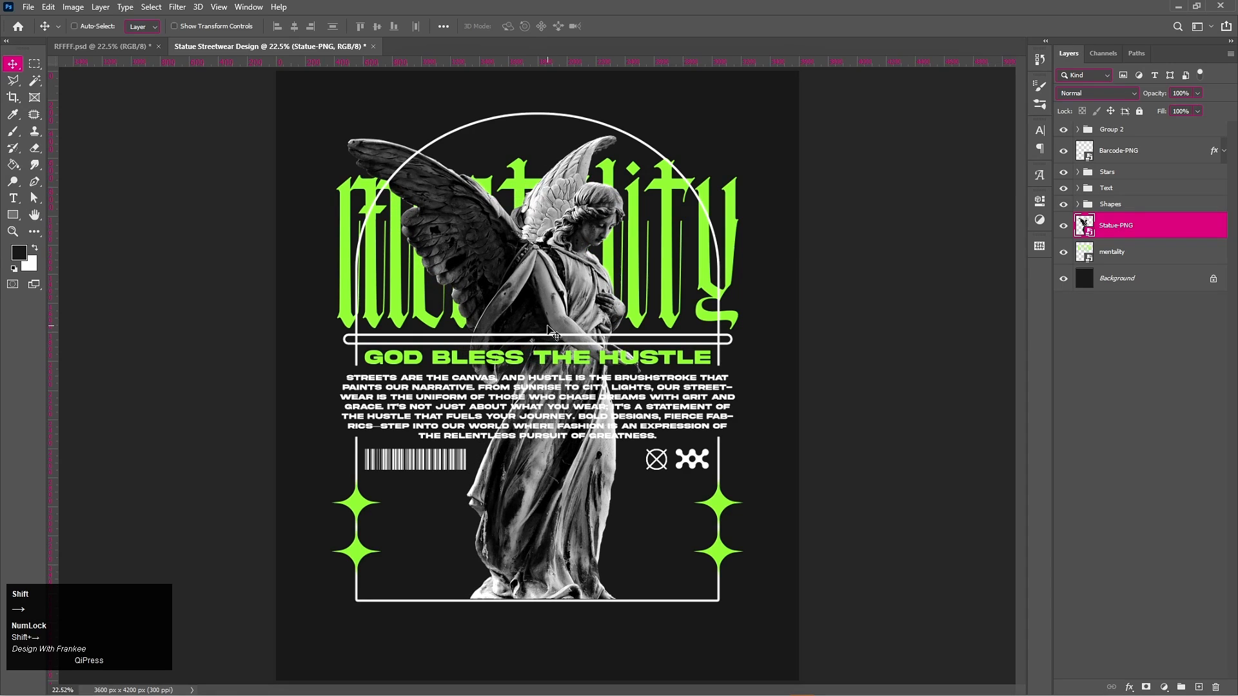
key(shift+Right)
key(shift+Right)
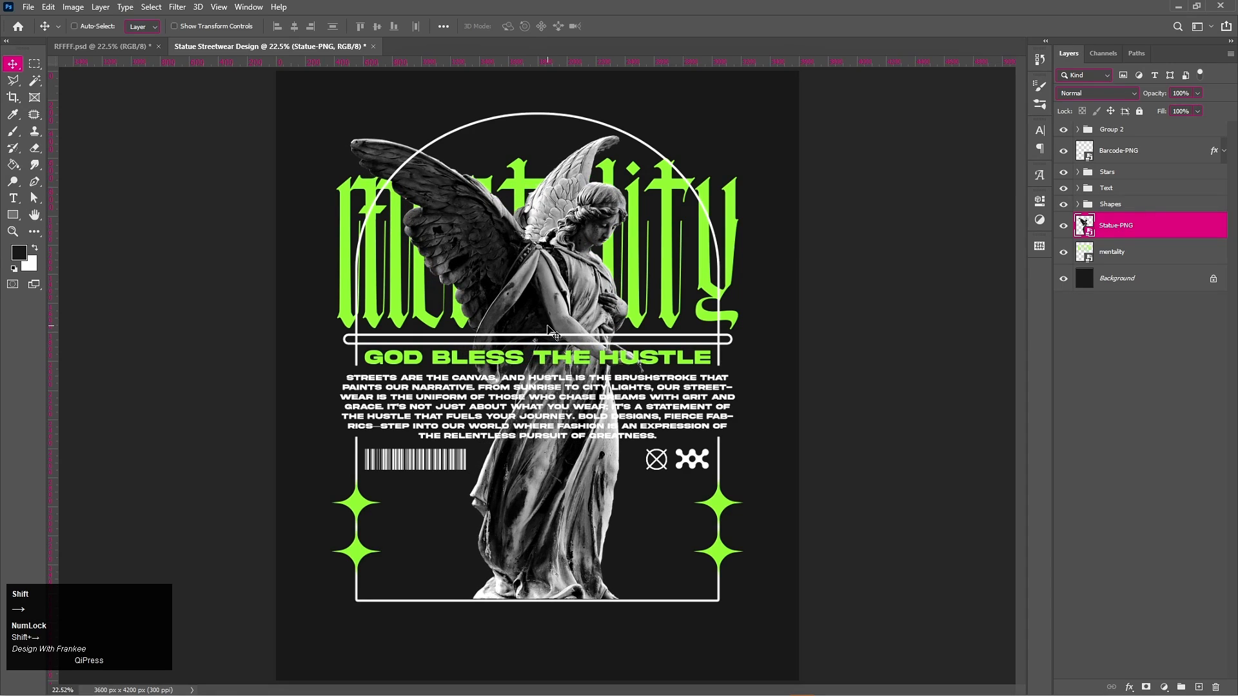
key(shift+Right)
key(shift+Left)
key(shift+Left)
key(shift+Right)
Check which elements Group 2 and the Barcode-PNG layer hold, and move Barcode-PNG into Group 2
click(1064, 129)
click(1063, 129)
click(1063, 151)
click(1065, 154)
drag(1125, 154, 1115, 136)
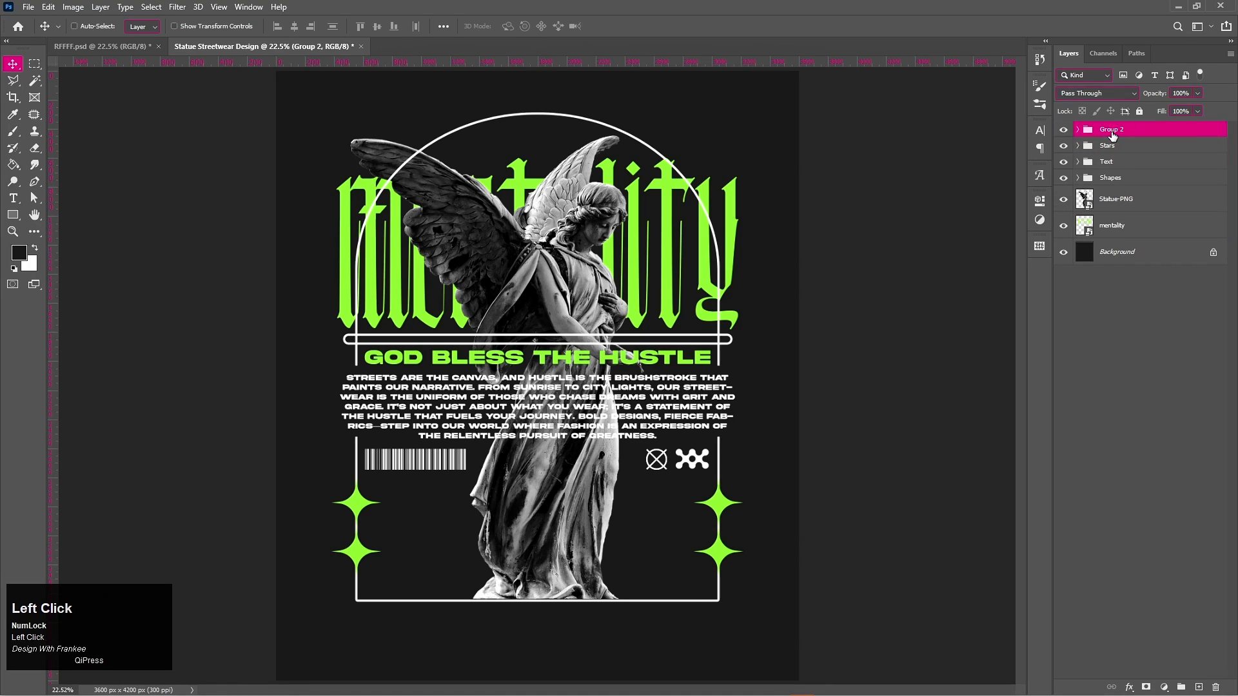
Rename Group 2, which holds the barcode and icons, as Items
double_click(1111, 131)
text(Shape)
key(BackSpace)
key(BackSpace)
text(Items)
key(Return)
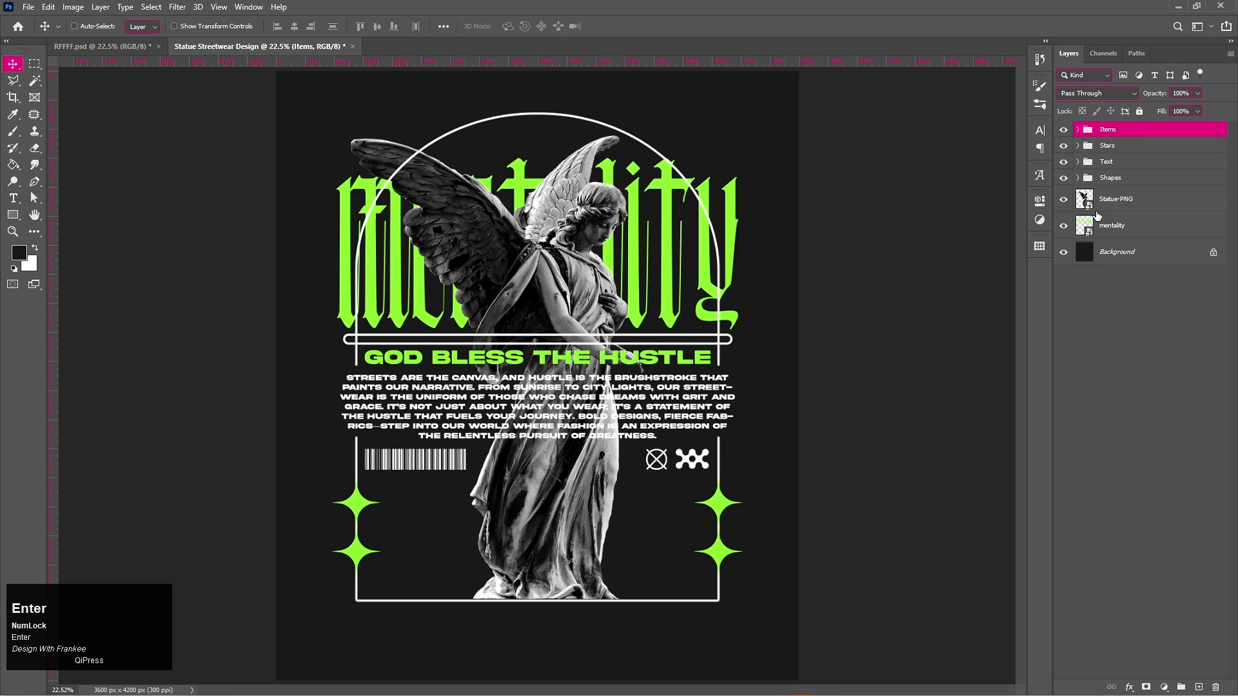
Add a text layer below the frame with "hustle harder" copied from the CC & Q note in Notepad
key(t)
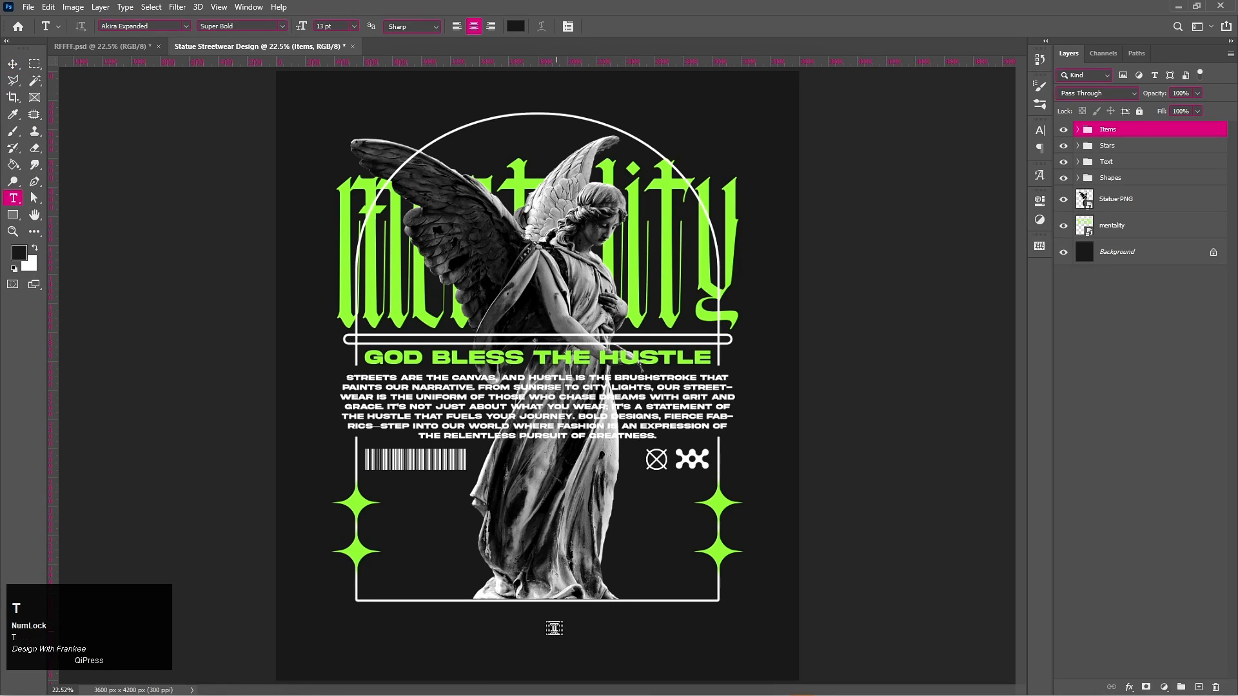
click(532, 643)
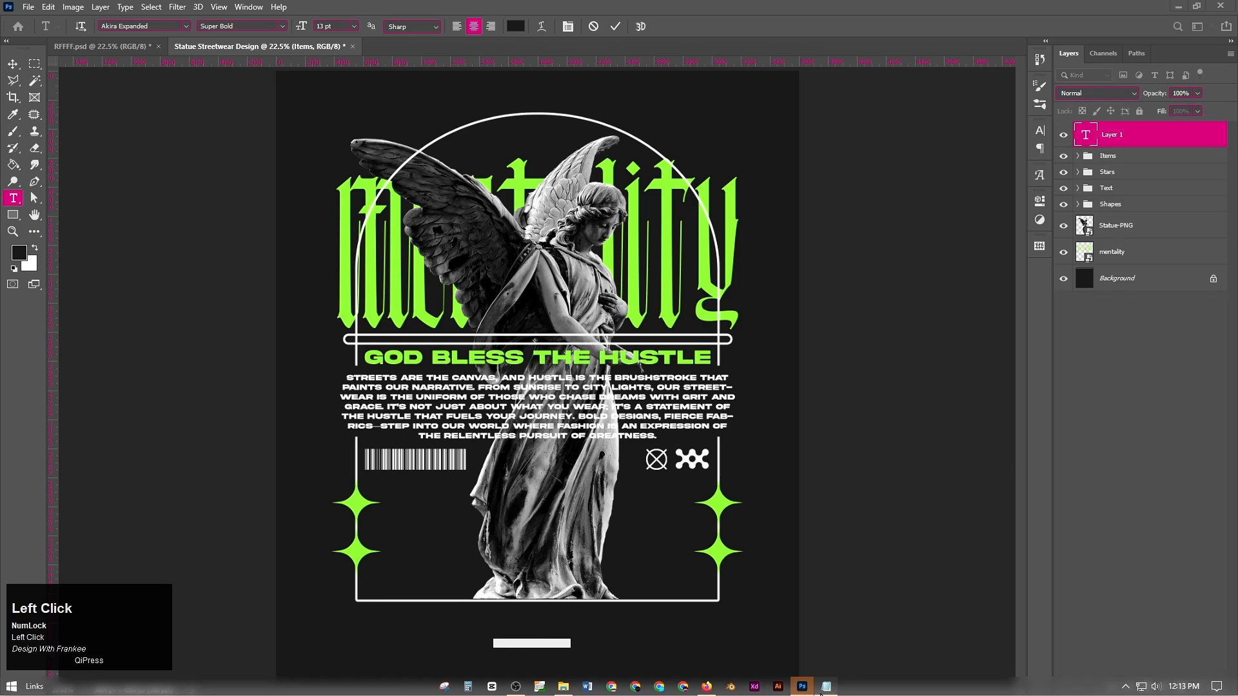
click(814, 686)
drag(1057, 396, 712, 397)
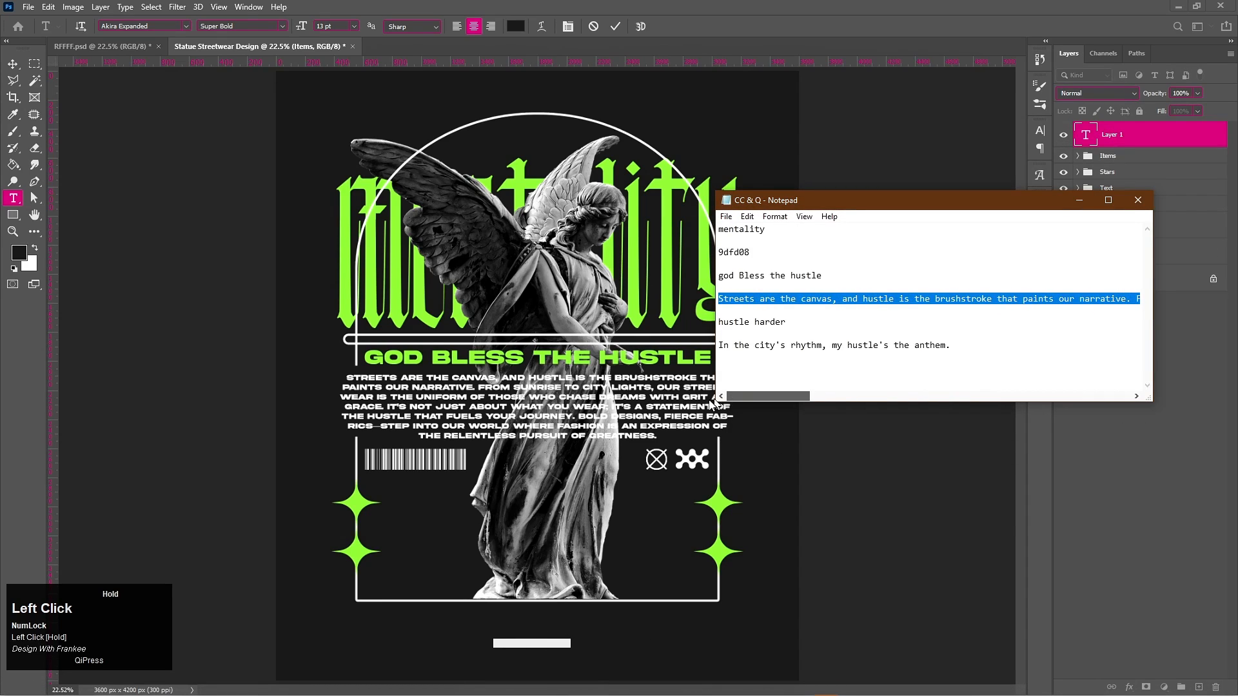
drag(793, 319, 676, 329)
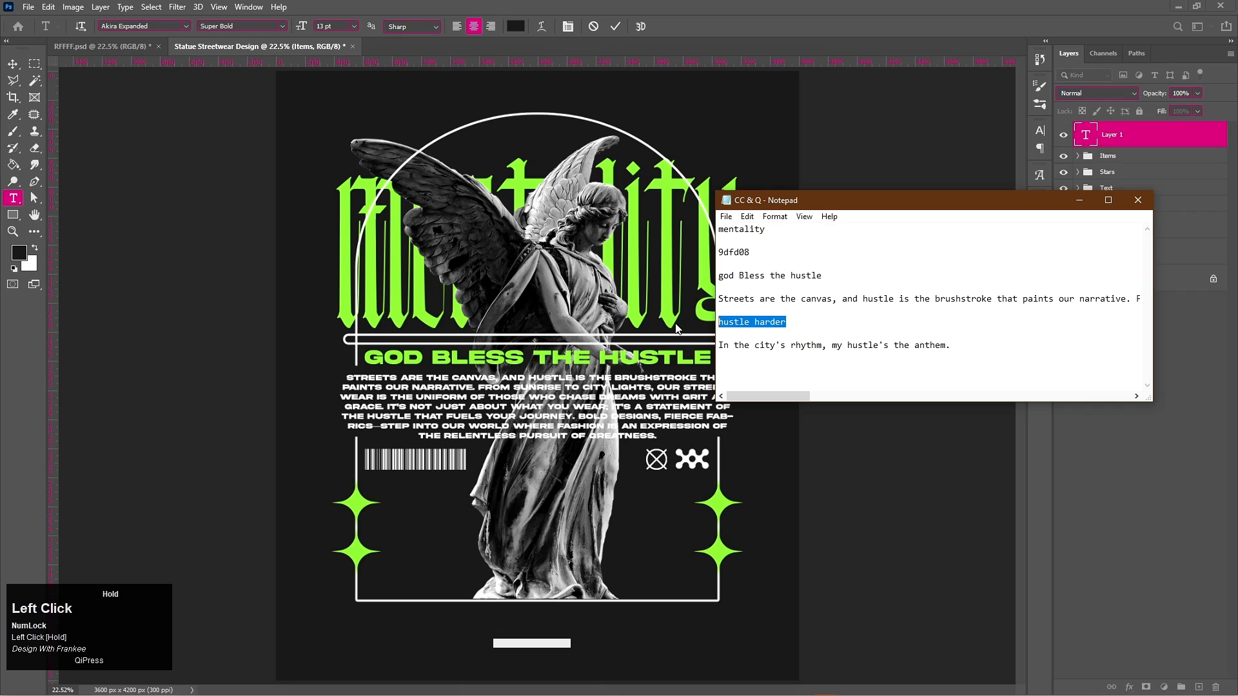
key(ctrl+c)
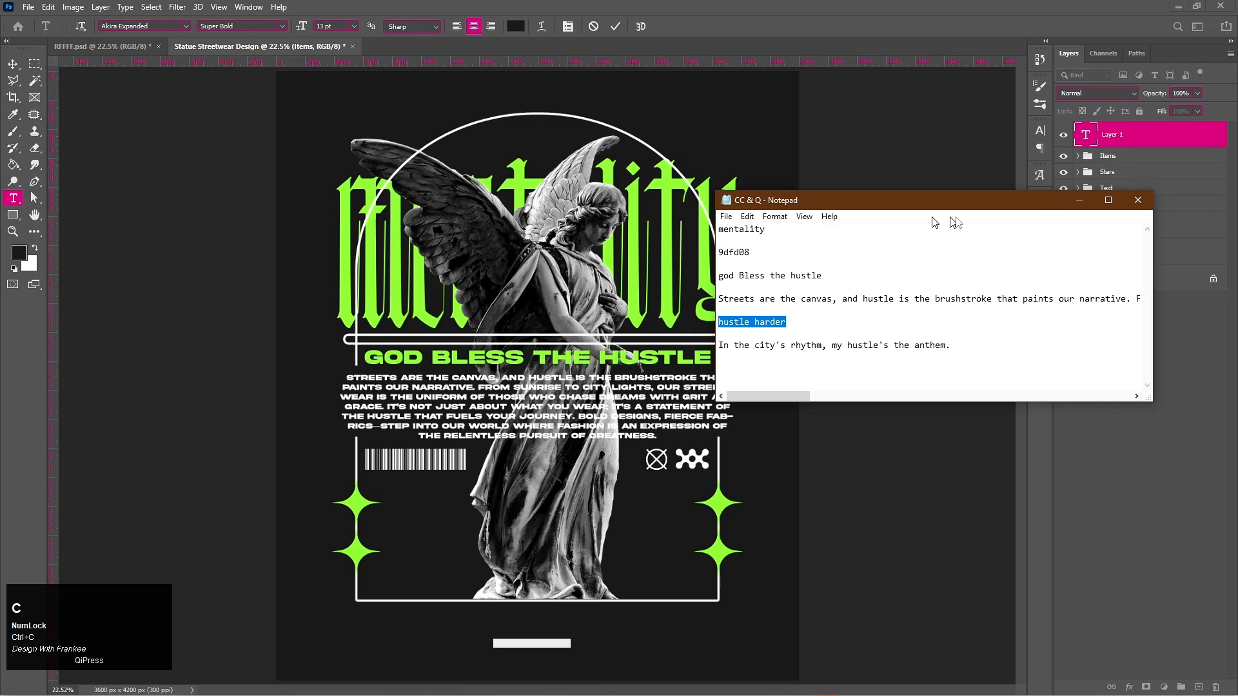
click(1079, 200)
key(ctrl+v)
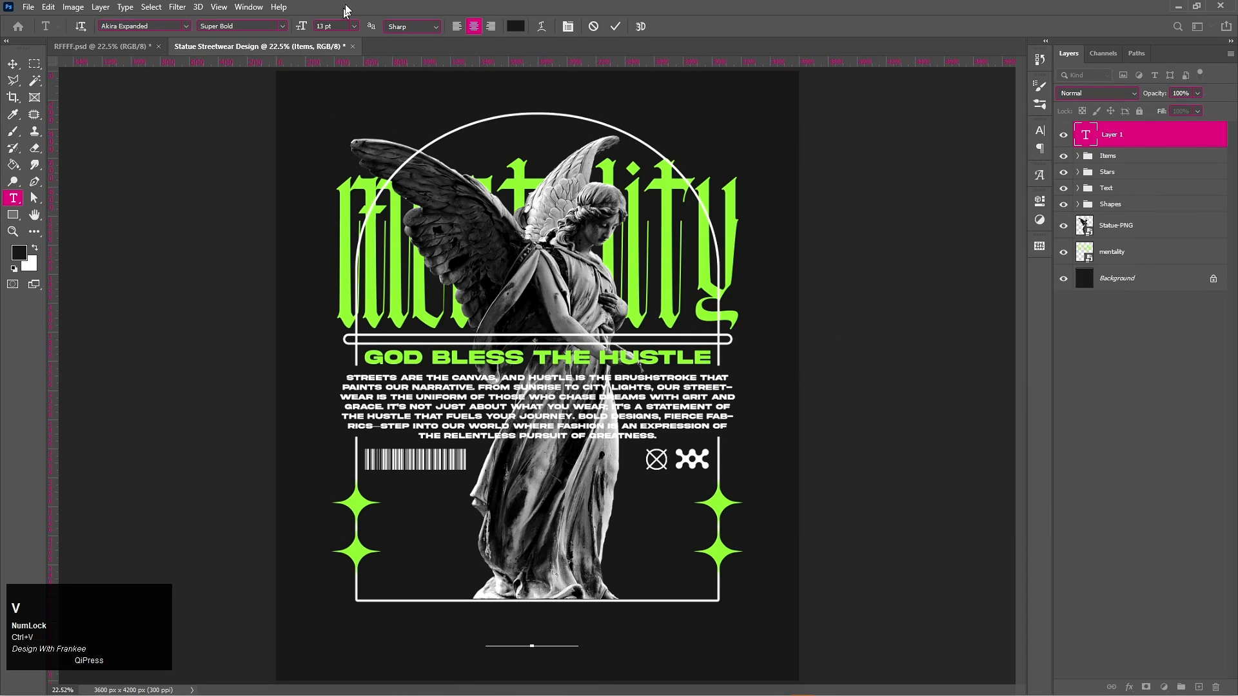
Colour the "hustle harder" text with the green sampled from the mentality lettering and set its font to Disclaimer Plain
key(ctrl+a)
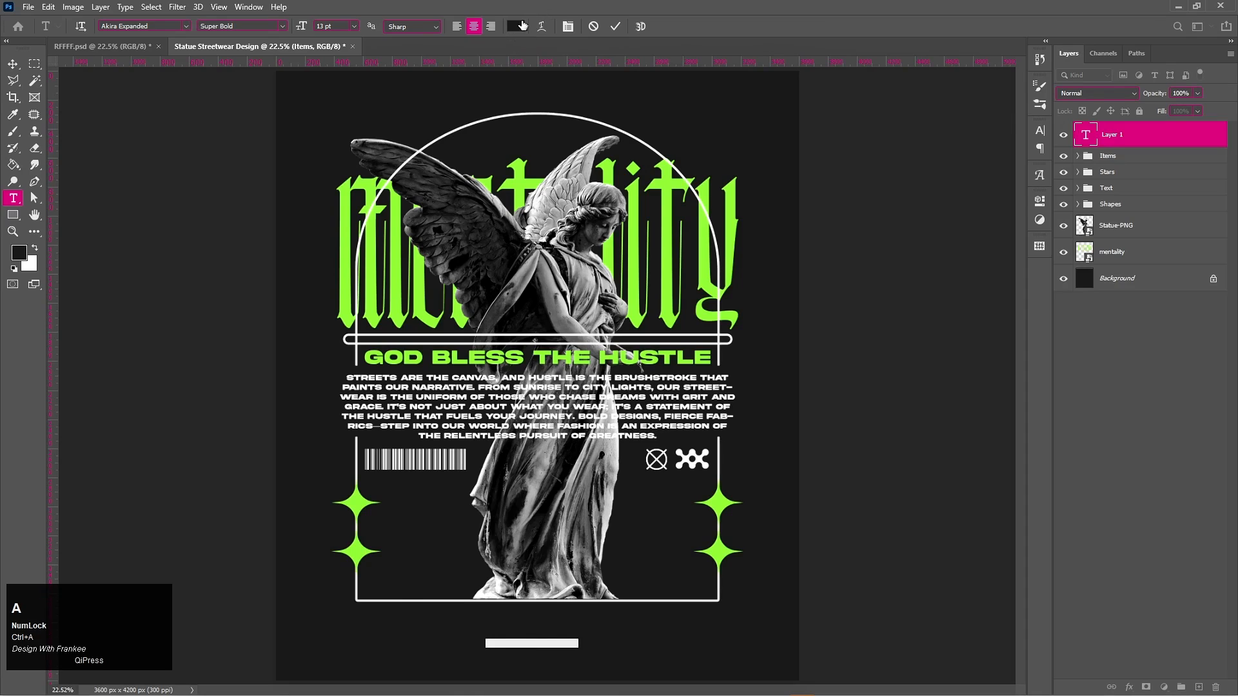
click(523, 26)
click(706, 188)
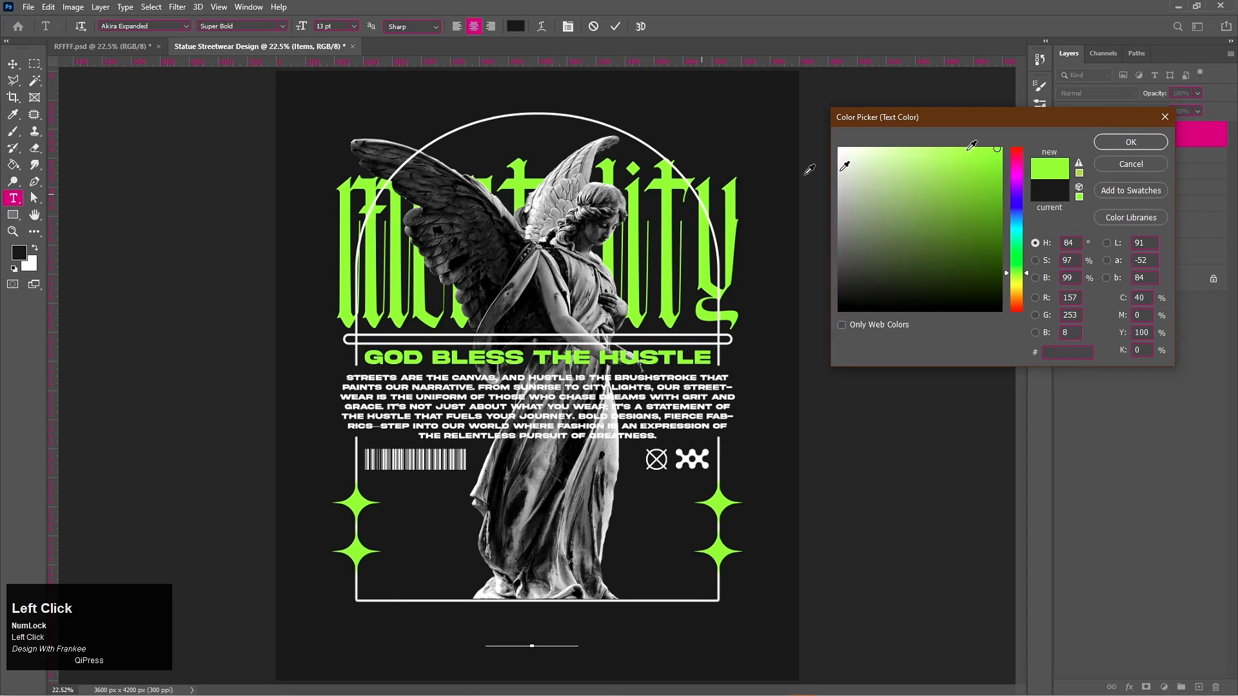
click(1131, 142)
click(187, 25)
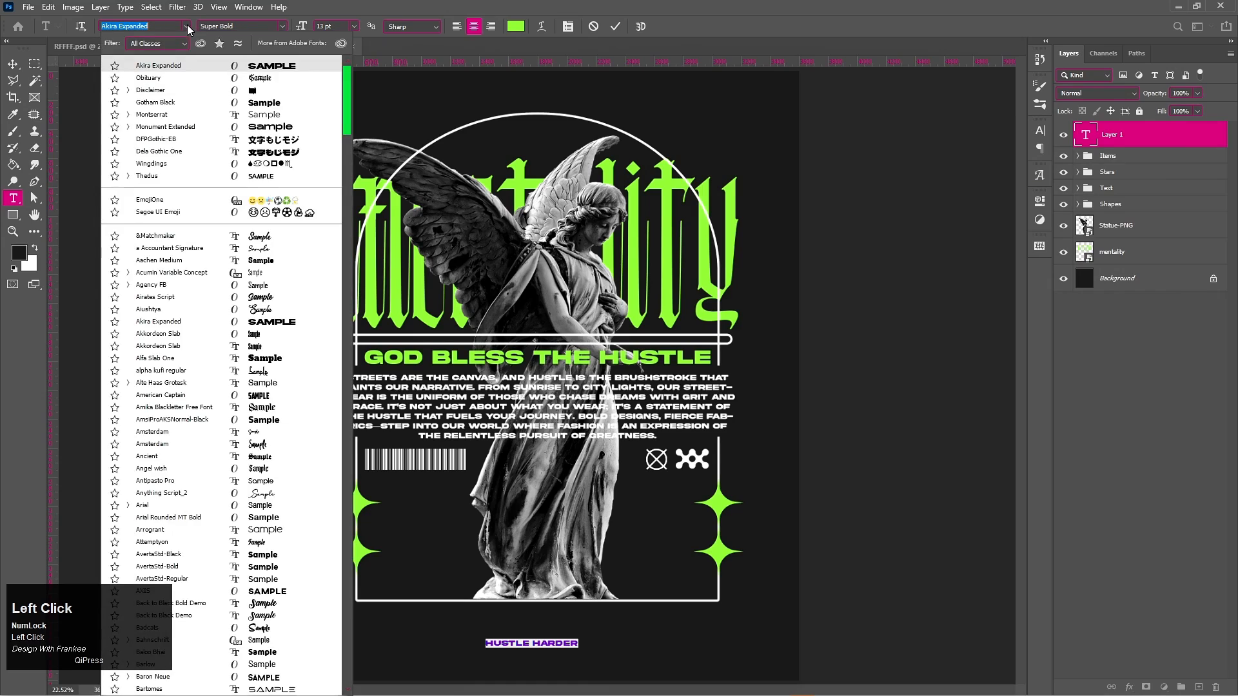
click(166, 94)
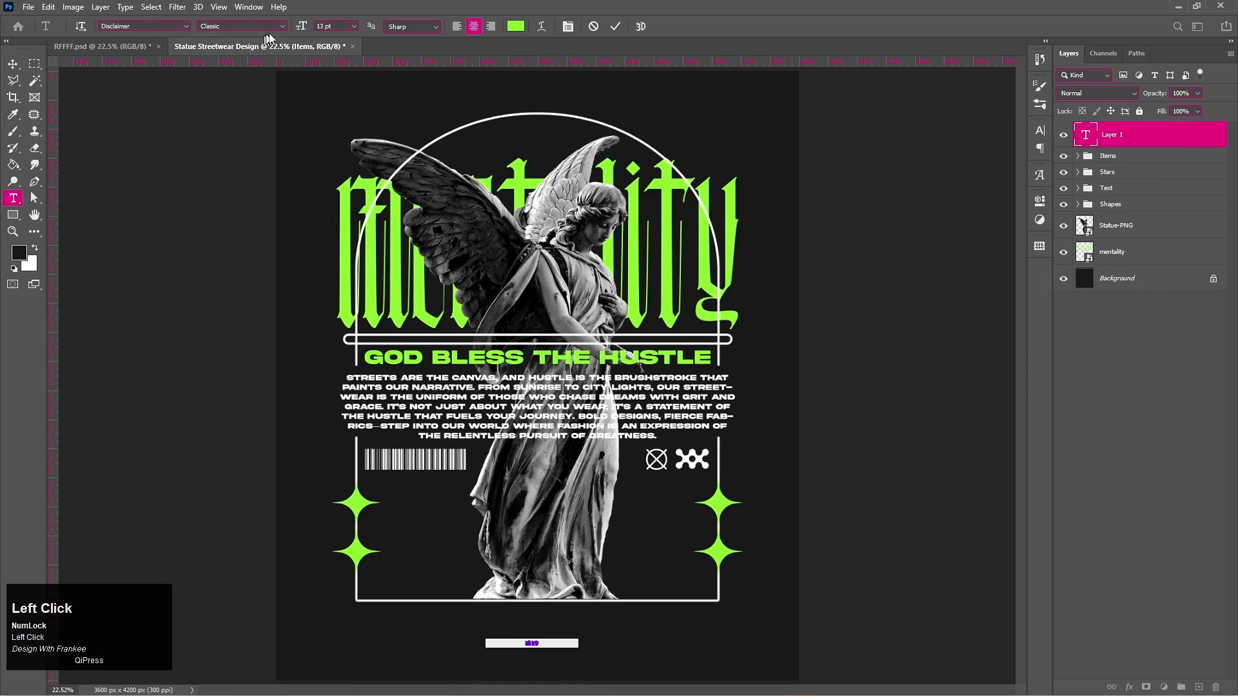
click(281, 26)
click(254, 49)
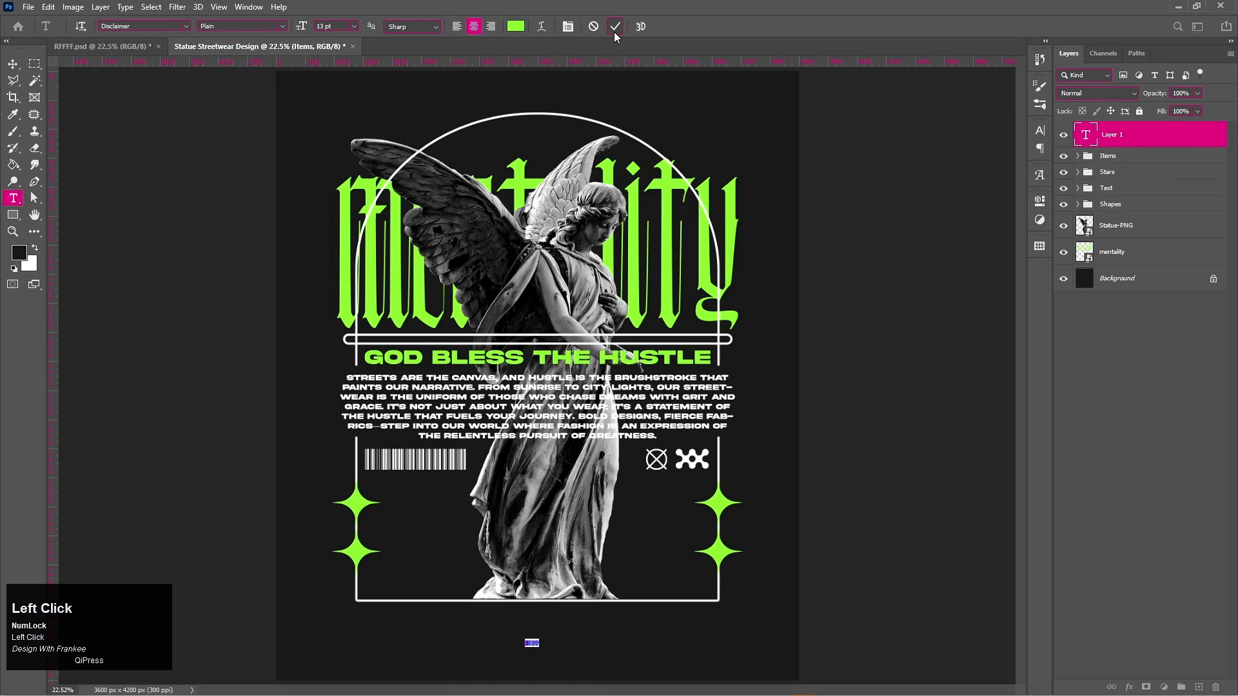
click(614, 33)
Scale the "hustle harder" text up to about 1807% and place it inside the lower frame between the stars
key(ctrl+t)
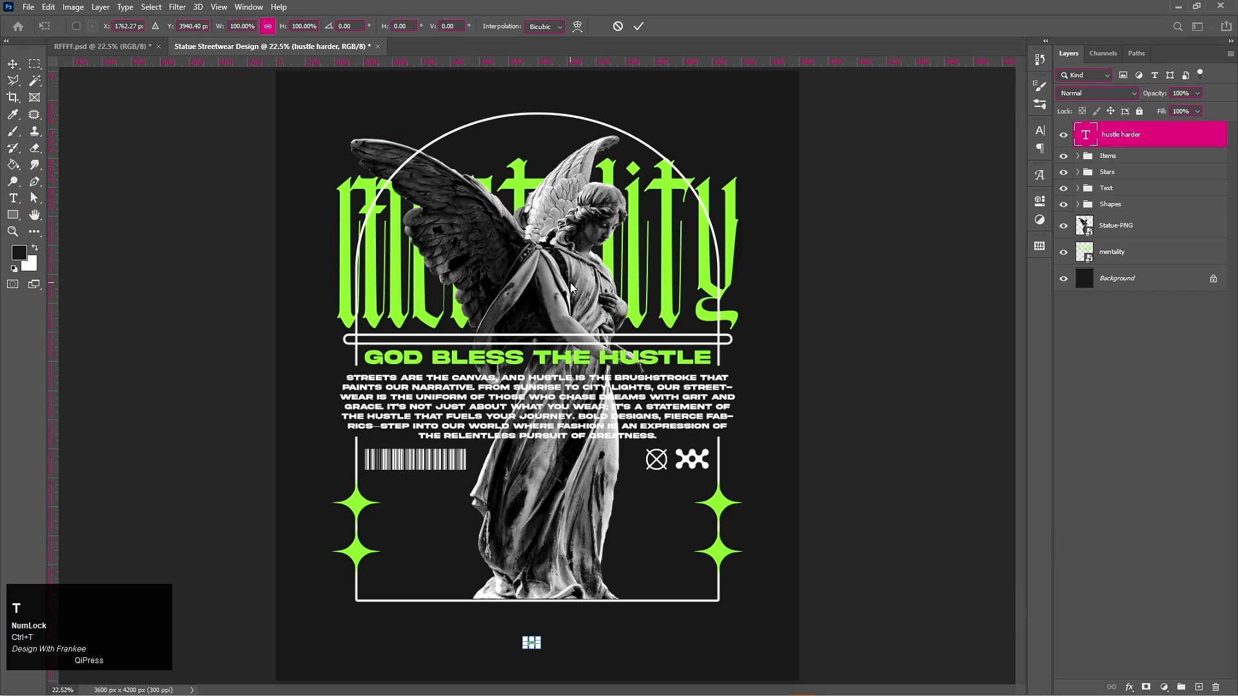
drag(521, 635, 438, 507)
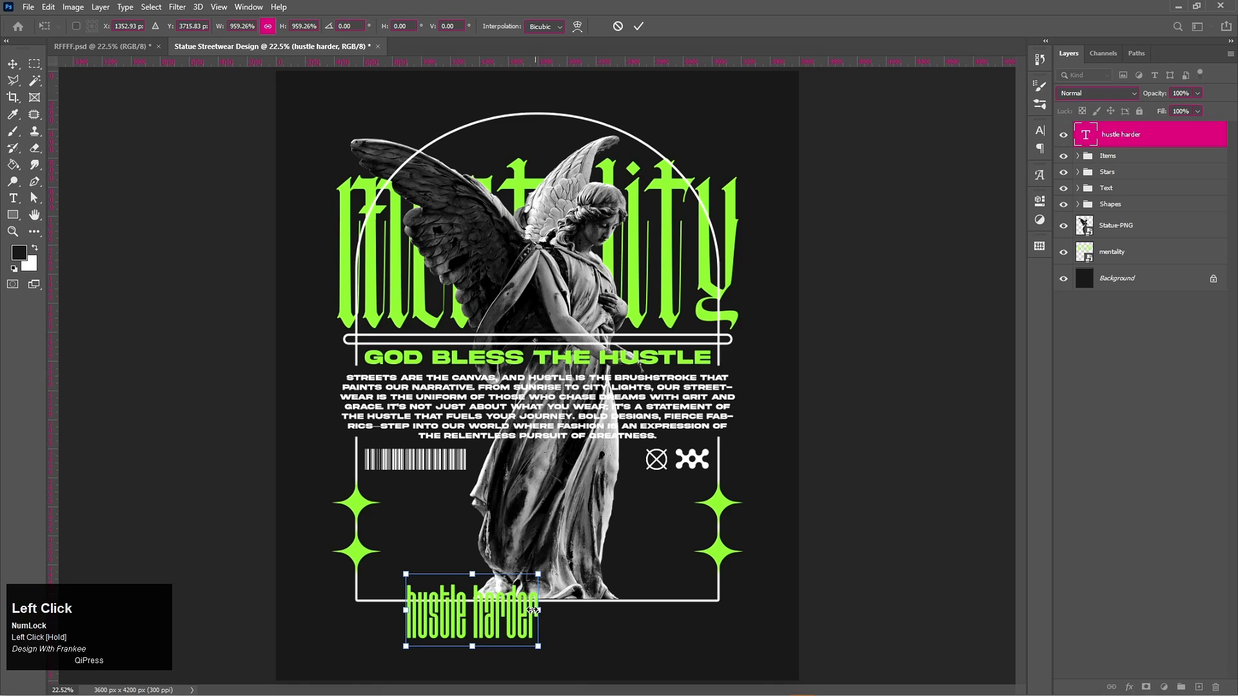
drag(539, 573, 655, 510)
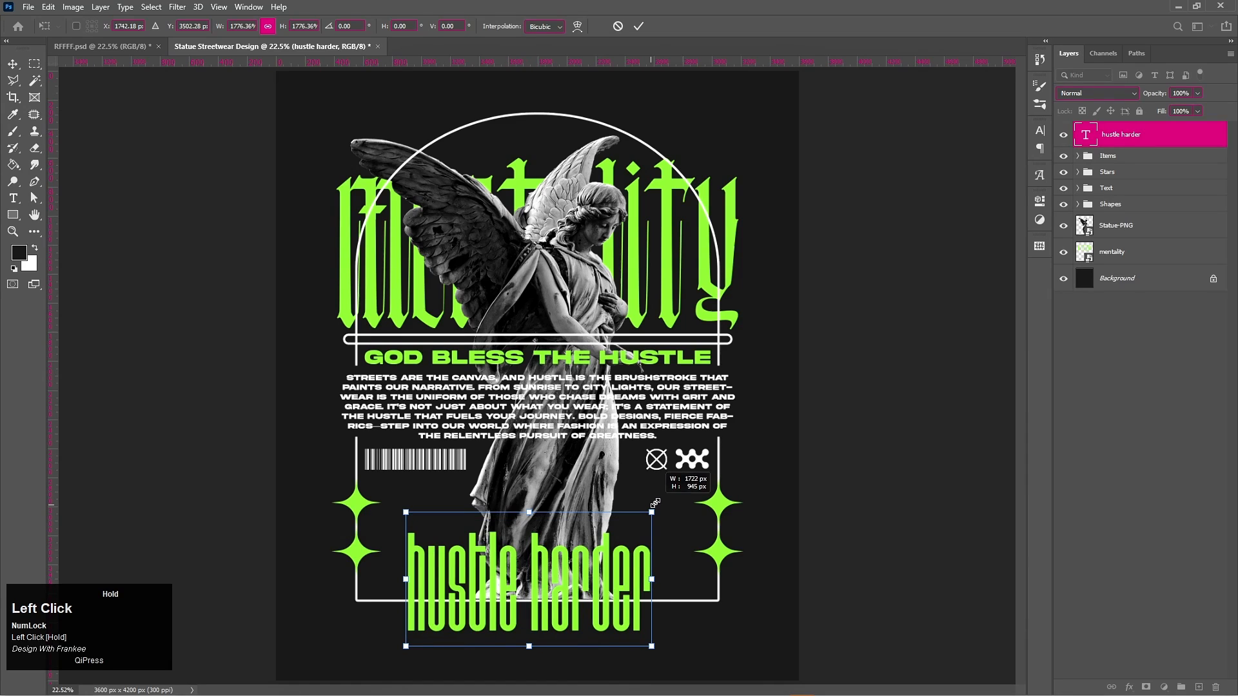
drag(548, 546, 548, 526)
click(902, 328)
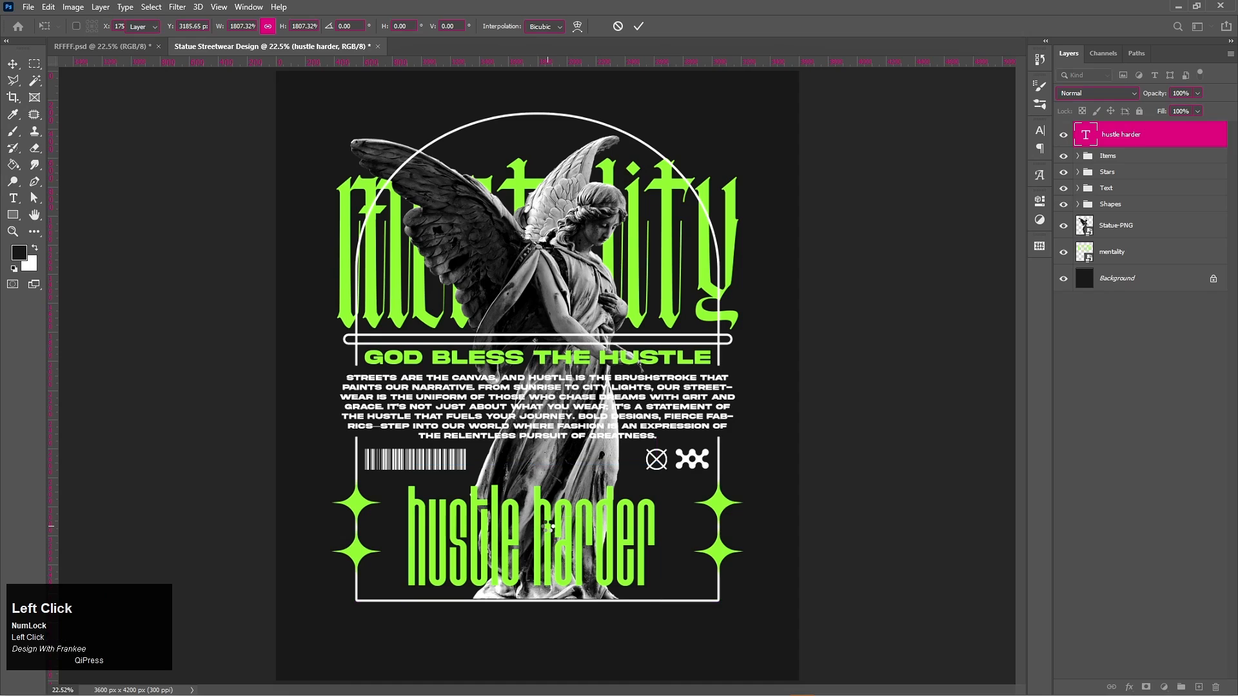
Set the "hustle harder" text to all caps
double_click(1084, 137)
click(1039, 131)
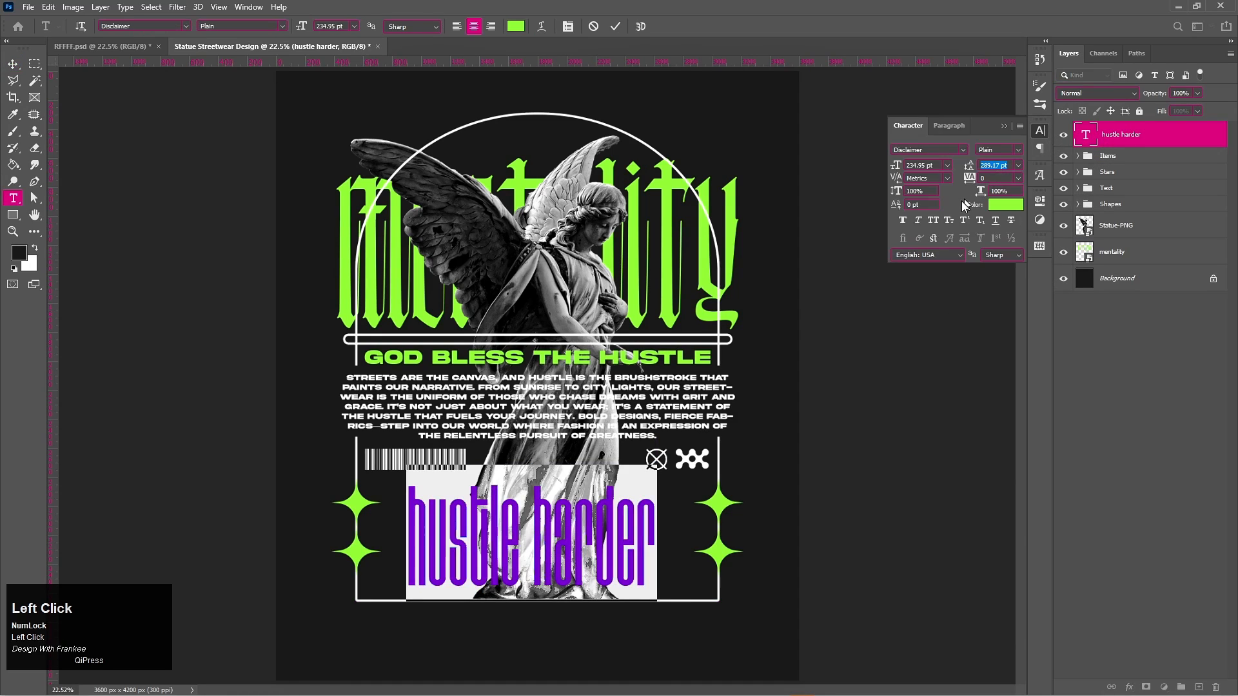
click(932, 220)
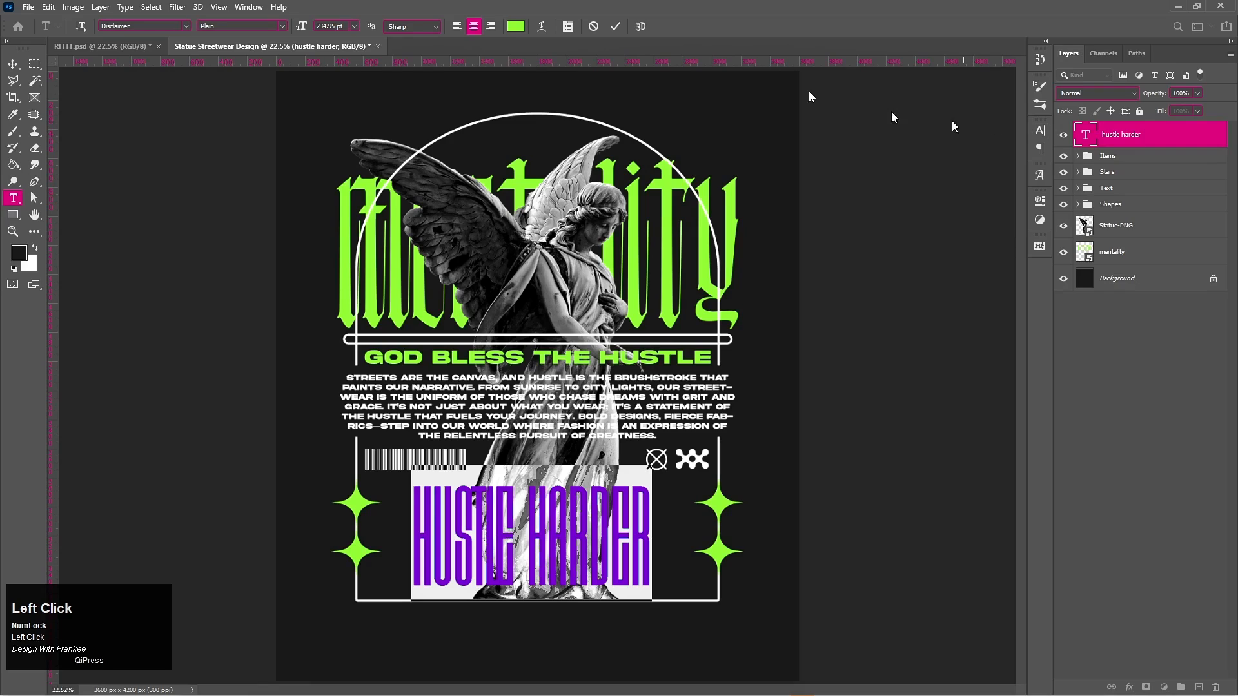
click(616, 26)
Move the hustle harder layer directly below Statue-PNG and enlarge its text to about 110%
key(v)
drag(1122, 136, 1133, 244)
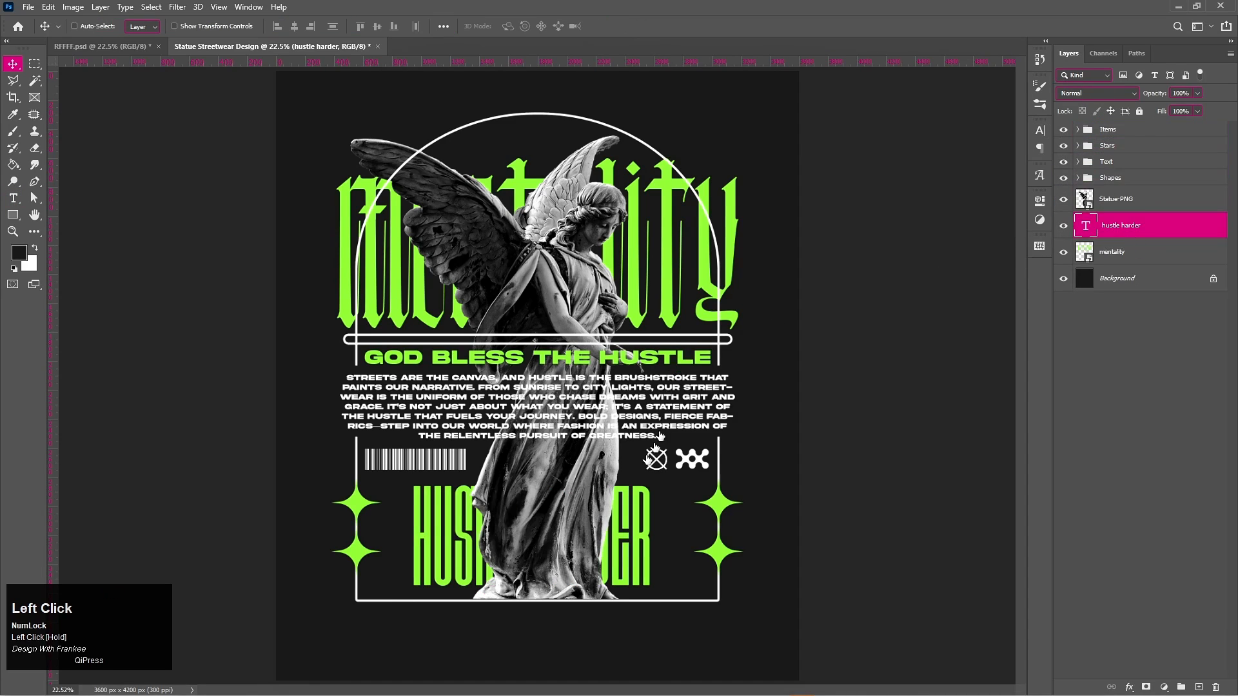
key(ctrl+t)
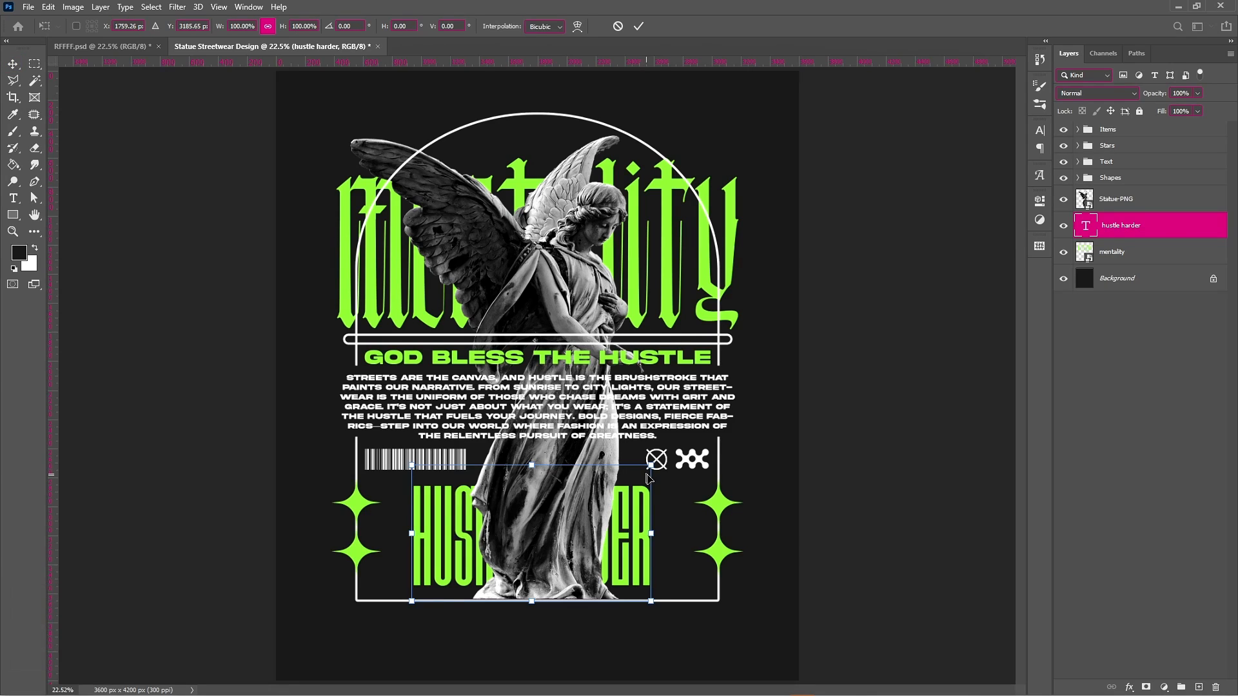
drag(650, 465, 674, 451)
drag(566, 518, 565, 520)
key(Return)
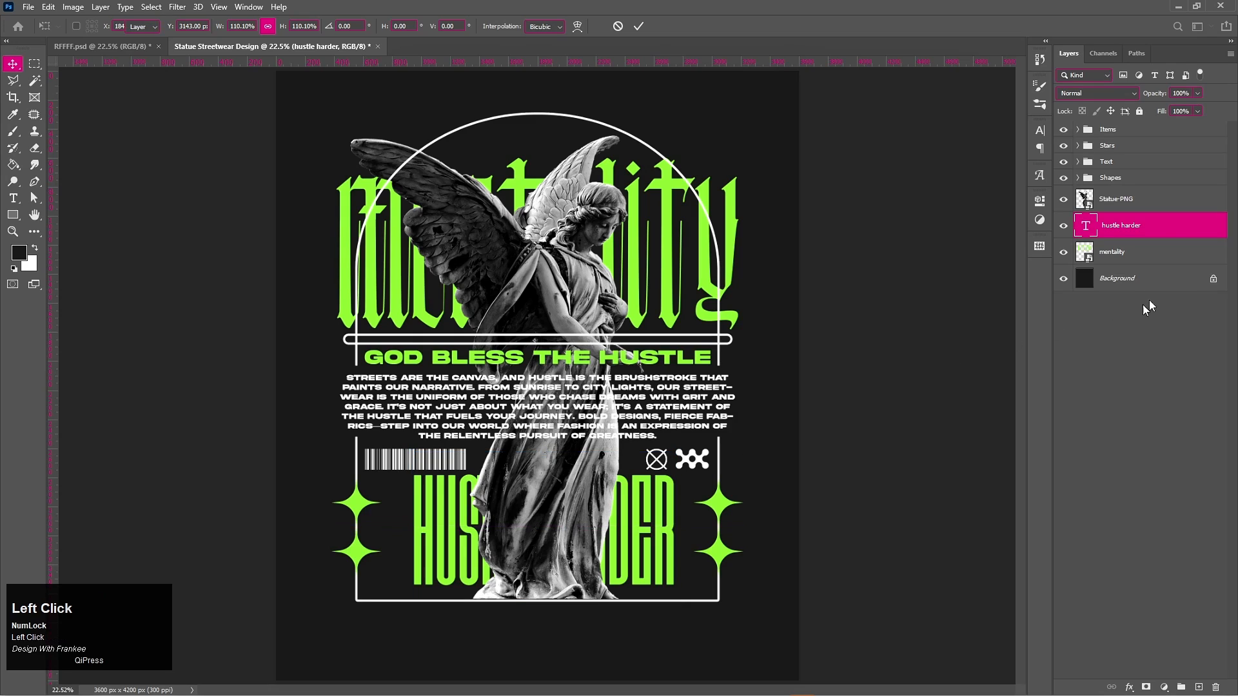
Put the hustle harder text layer into its own group and collapse the group
key(ctrl+g)
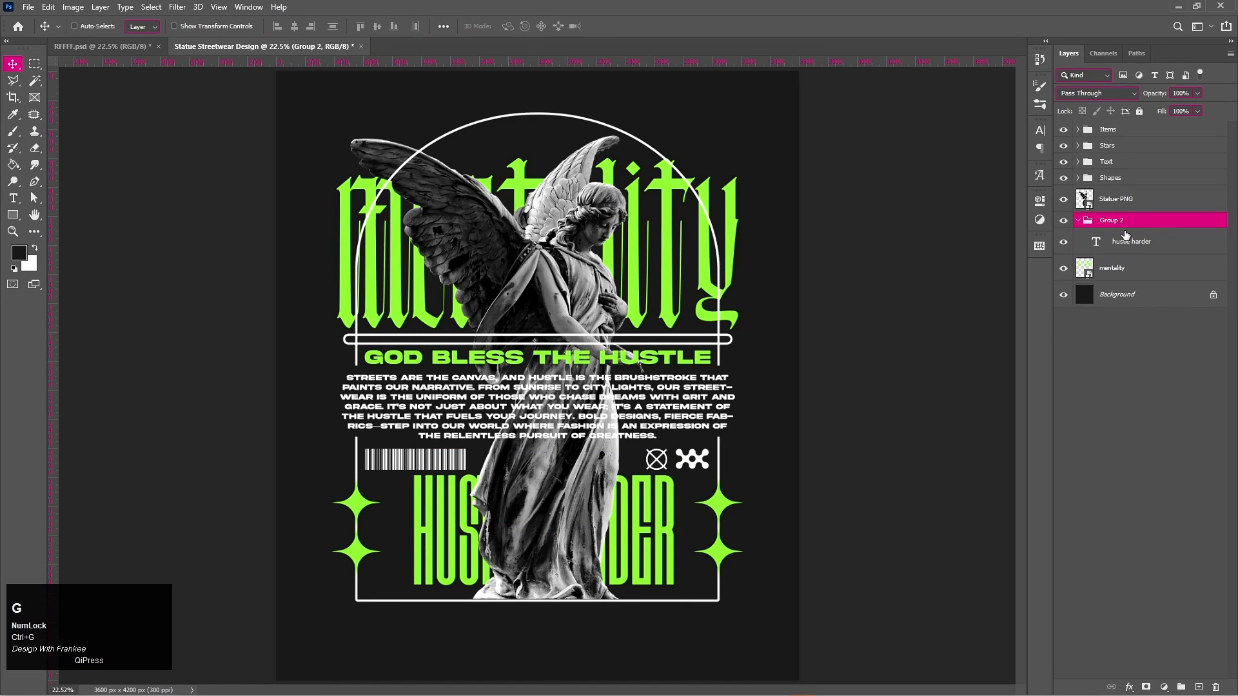
click(1079, 222)
click(1080, 221)
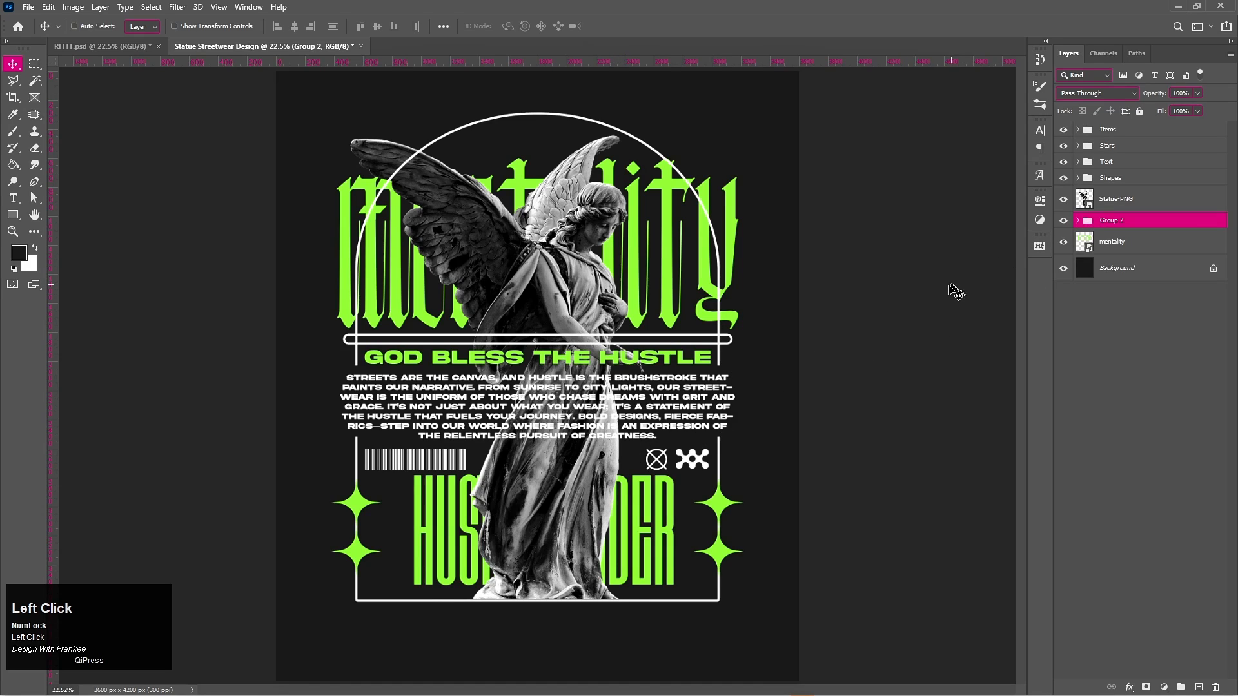
Shift the hustle harder group slightly left and down between the stars and centre it horizontally on the canvas
key(ctrl+t)
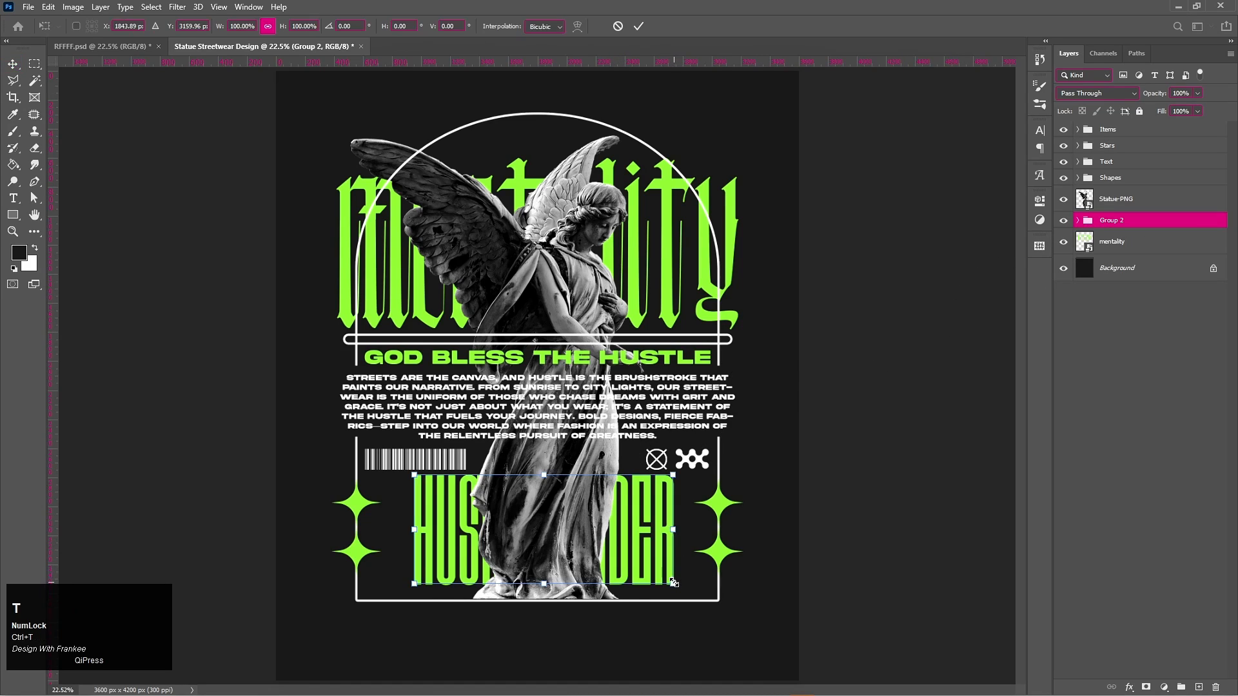
drag(566, 519, 546, 520)
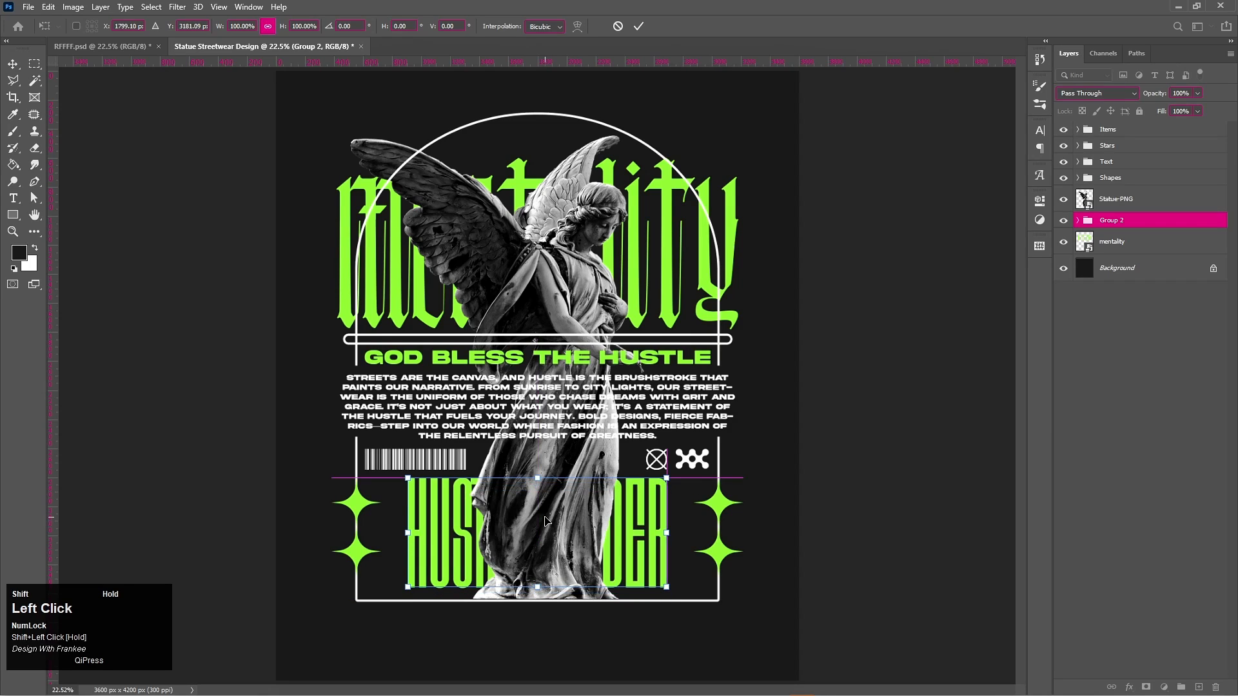
double_click(561, 545)
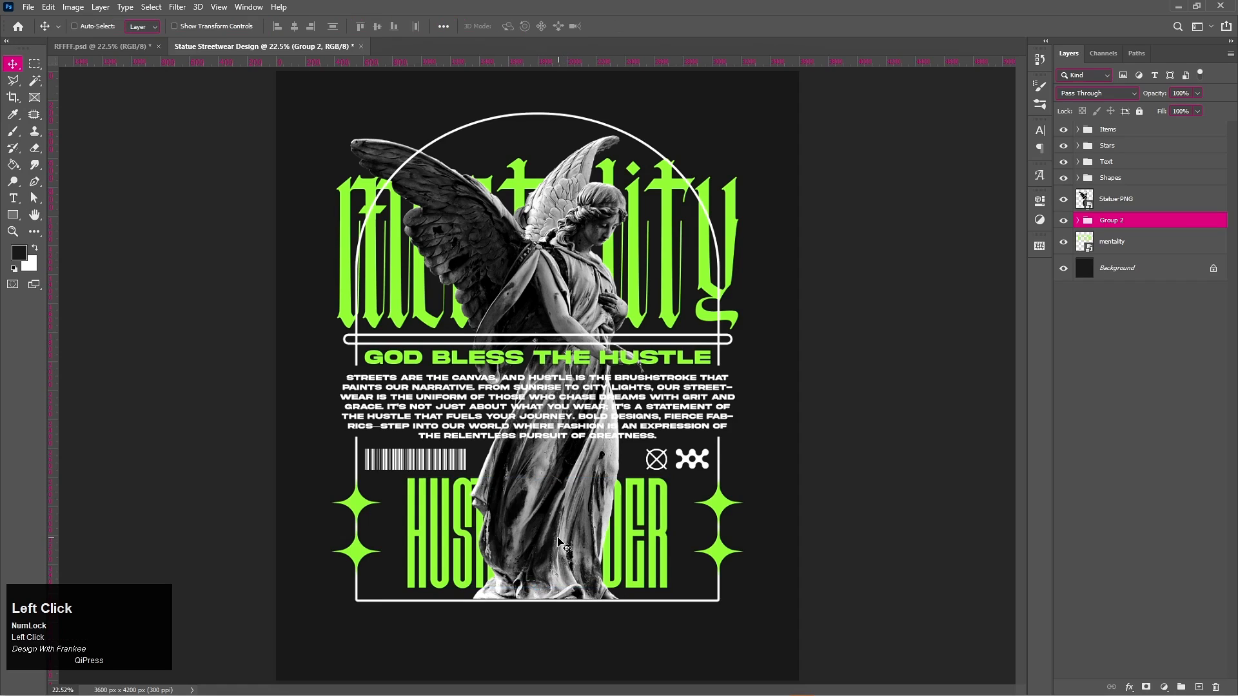
key(ctrl+a)
click(294, 26)
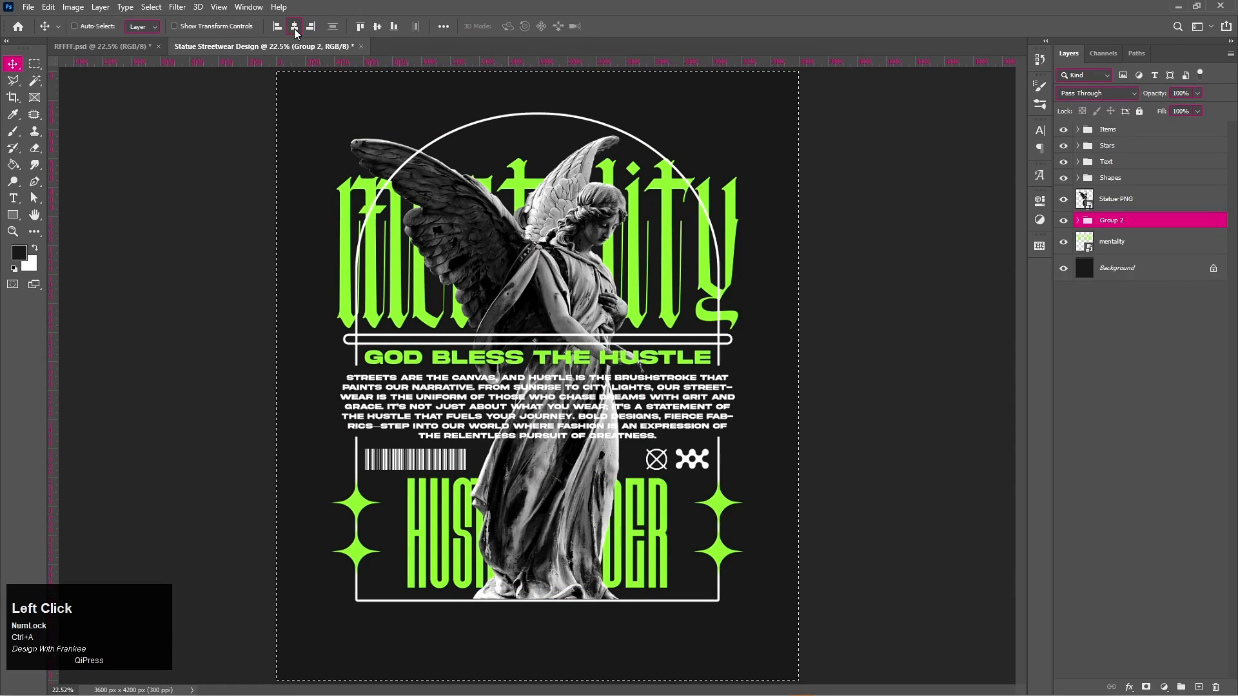
Duplicate the hustle harder text layer, move the copy out of its group to directly above Statue-PNG, and collapse the group
key(ctrl+d)
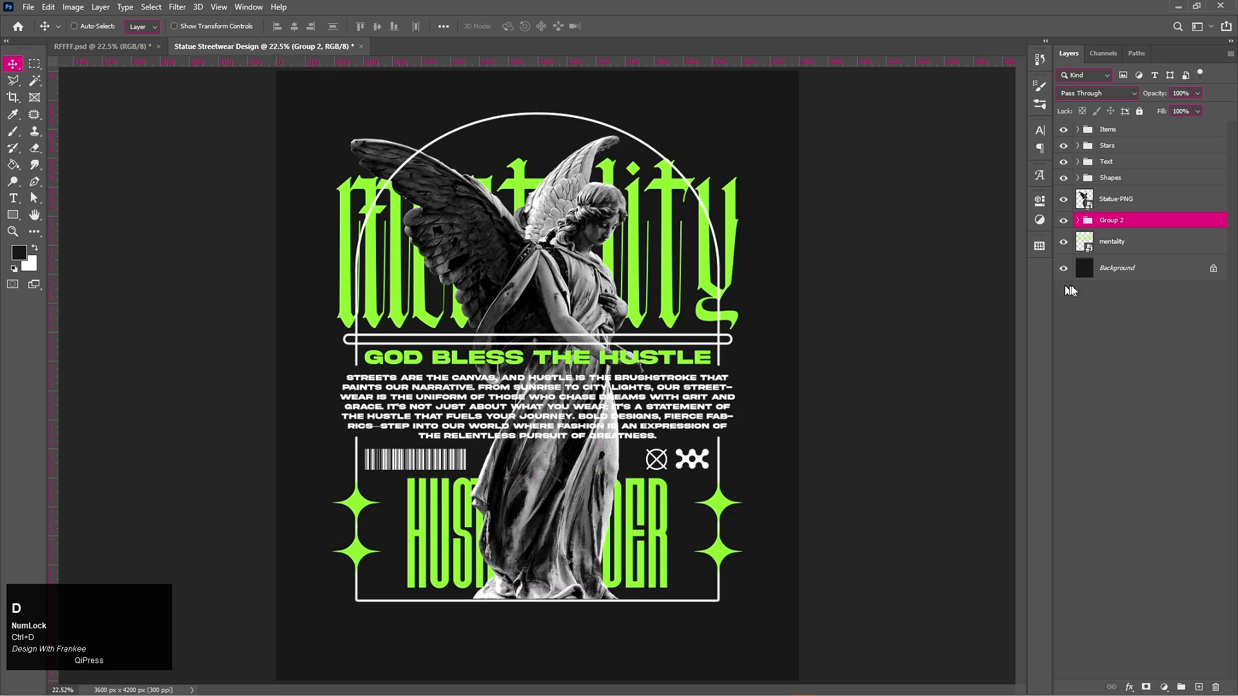
click(1079, 220)
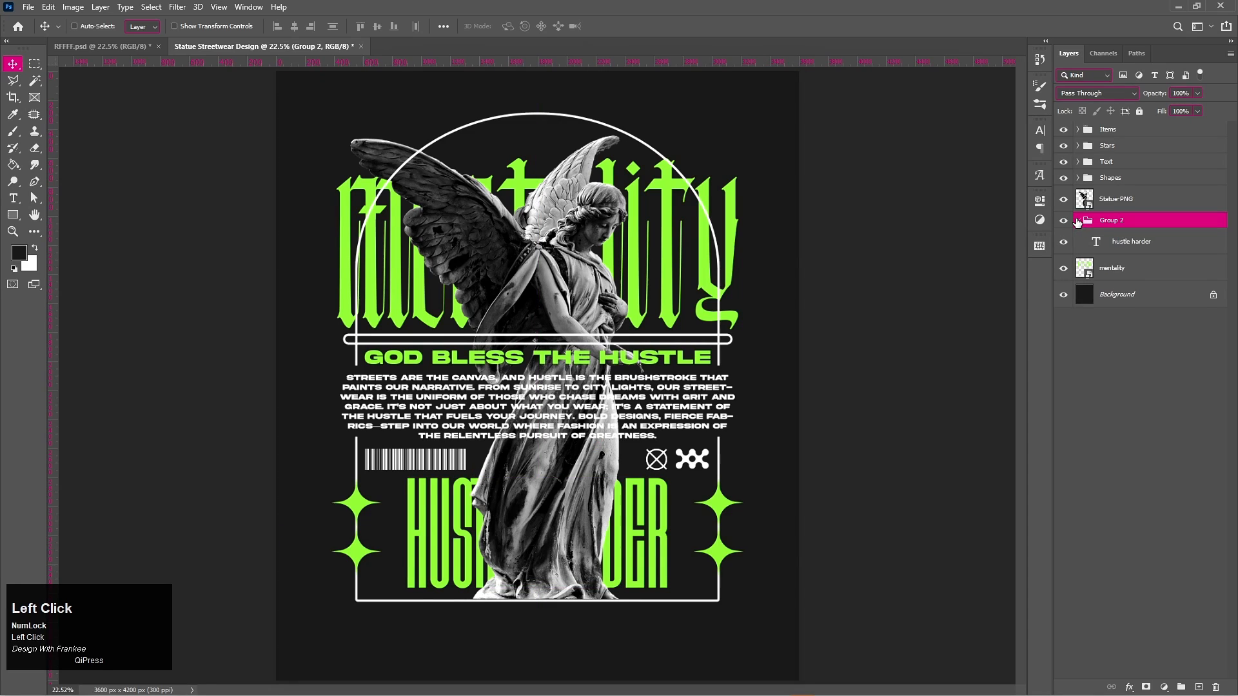
click(1078, 221)
click(1078, 220)
click(1105, 243)
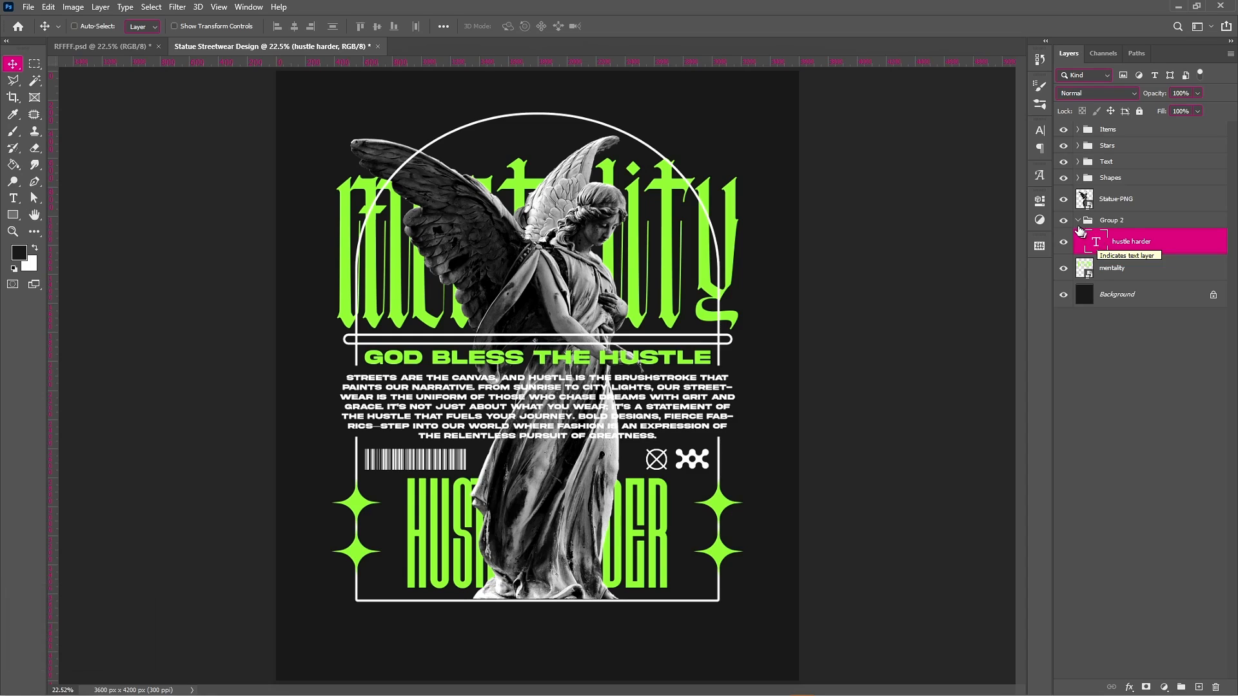
key(ctrl+j)
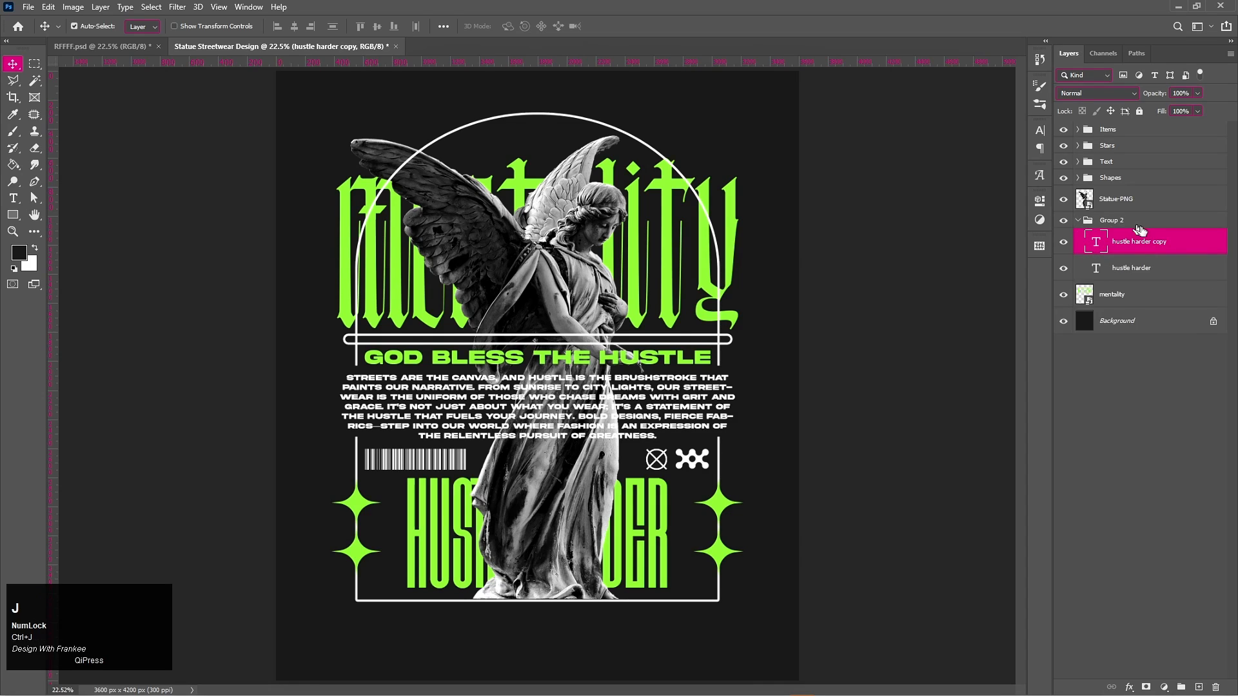
drag(1122, 241, 1118, 217)
drag(1113, 190, 1112, 194)
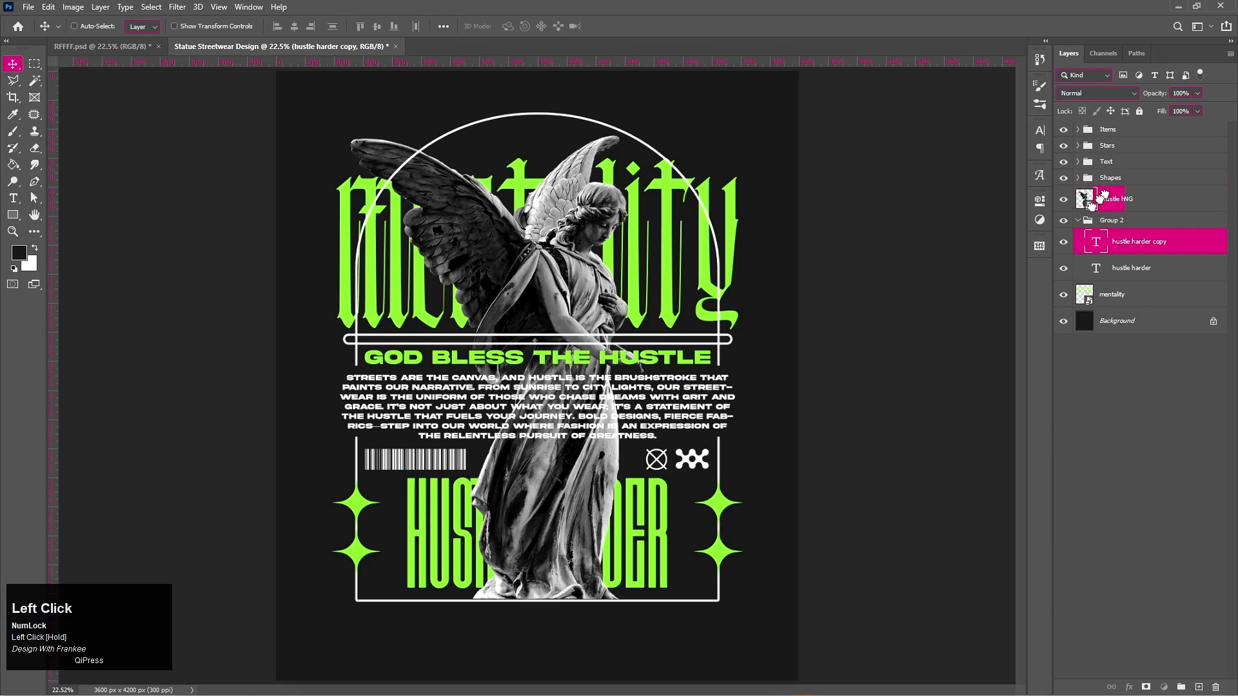
click(1079, 247)
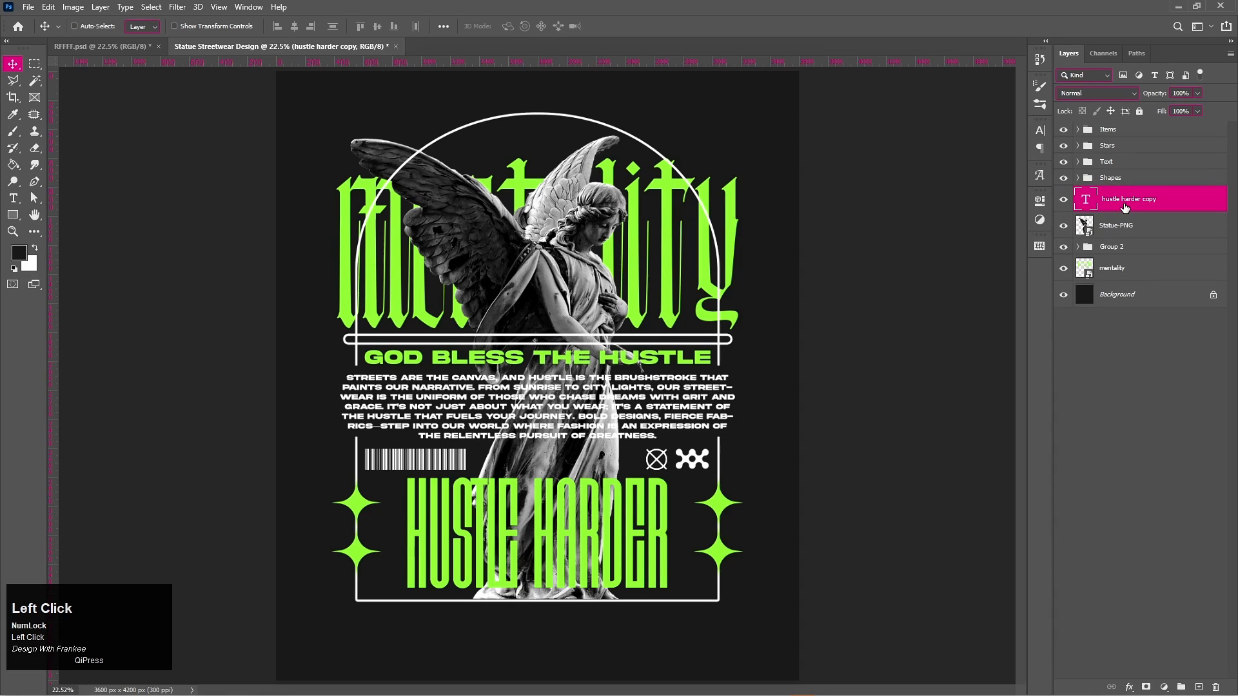
Add a 5 px outside stroke to the hustle harder copy in green 9dfd08, sampled from the mentality lettering
right_click(1125, 208)
click(1069, 123)
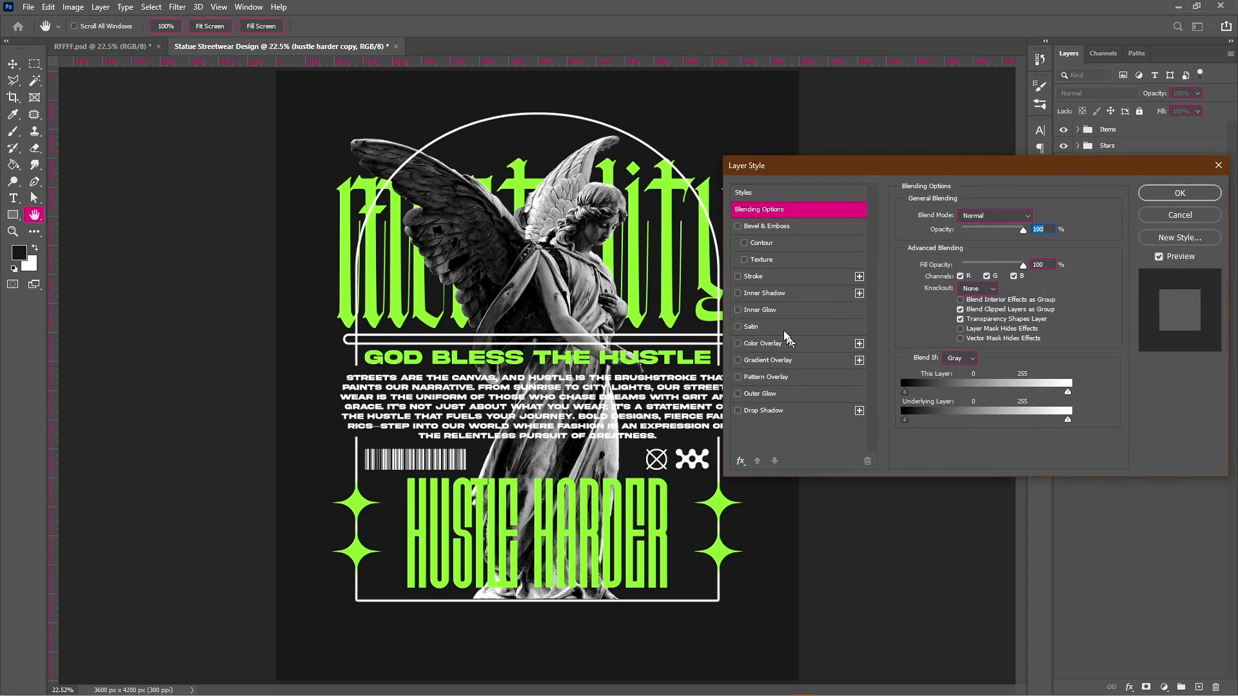
click(782, 277)
click(933, 311)
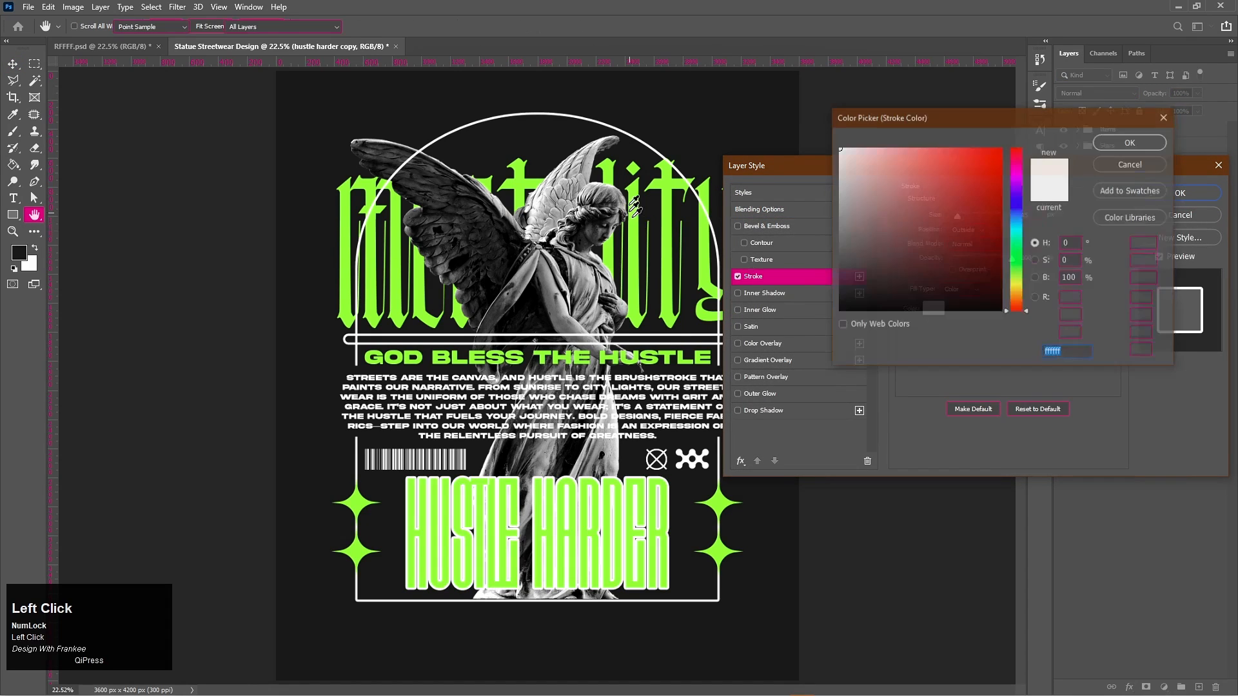
click(661, 182)
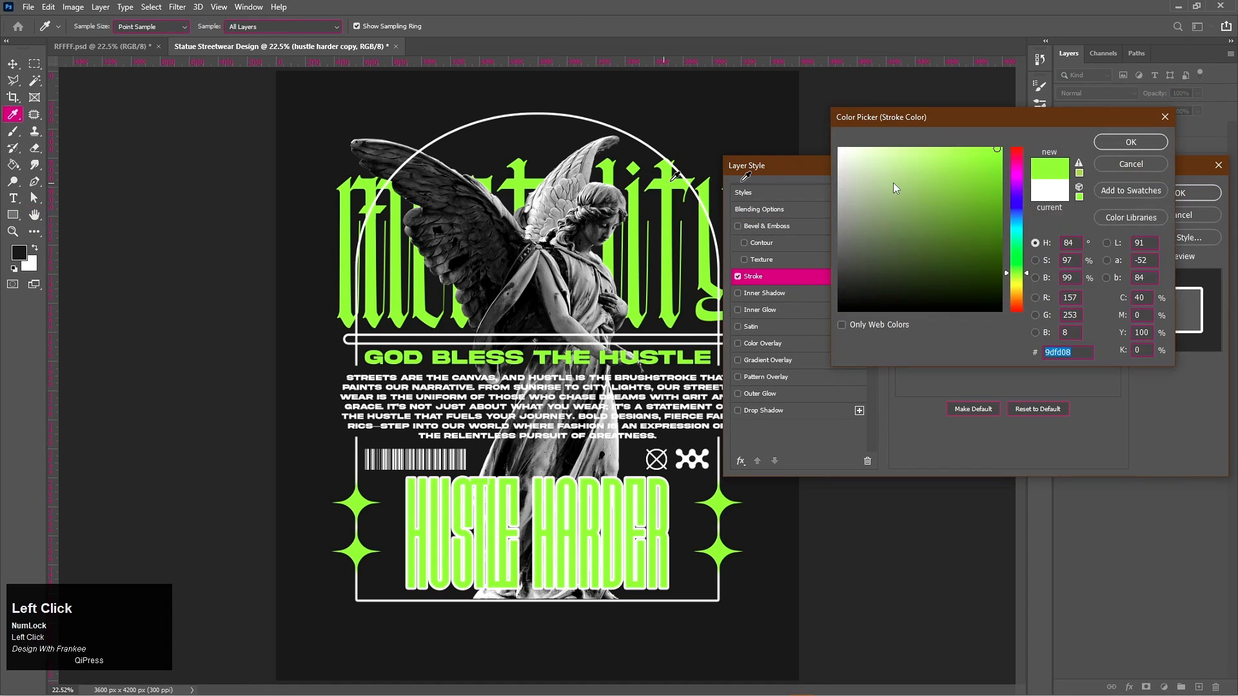
click(1131, 142)
click(1031, 216)
scroll(1033, 215, down, 8)
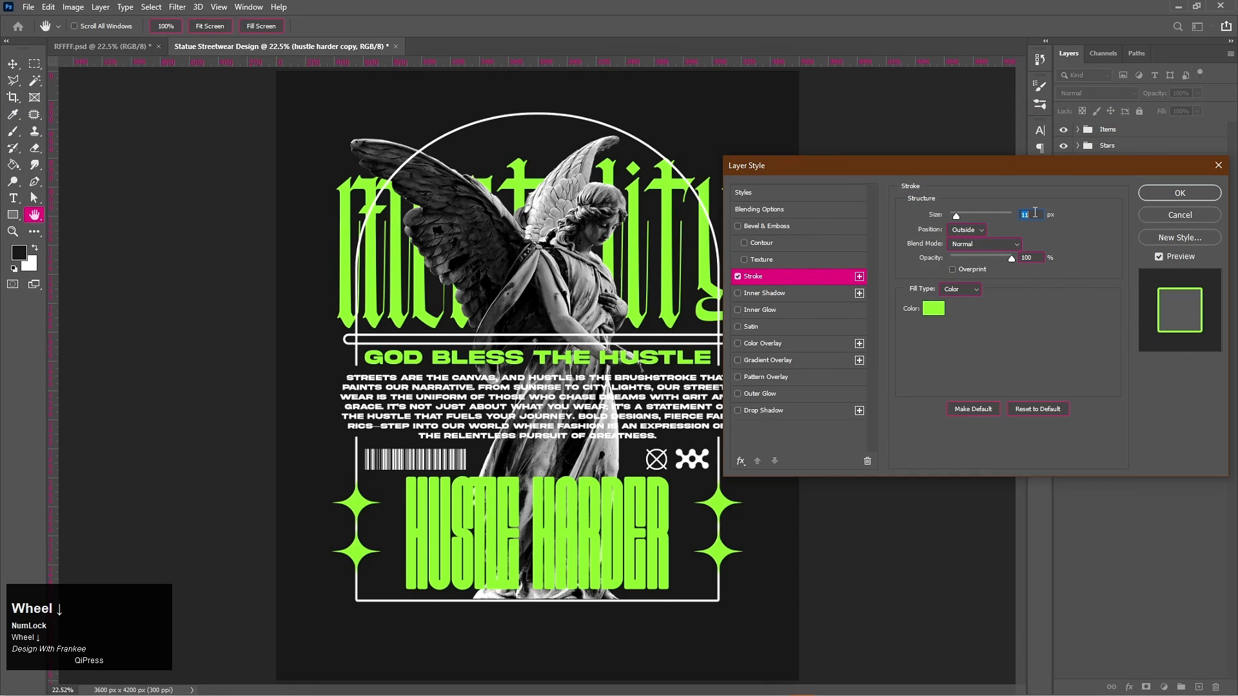
scroll(1035, 213, down, 2)
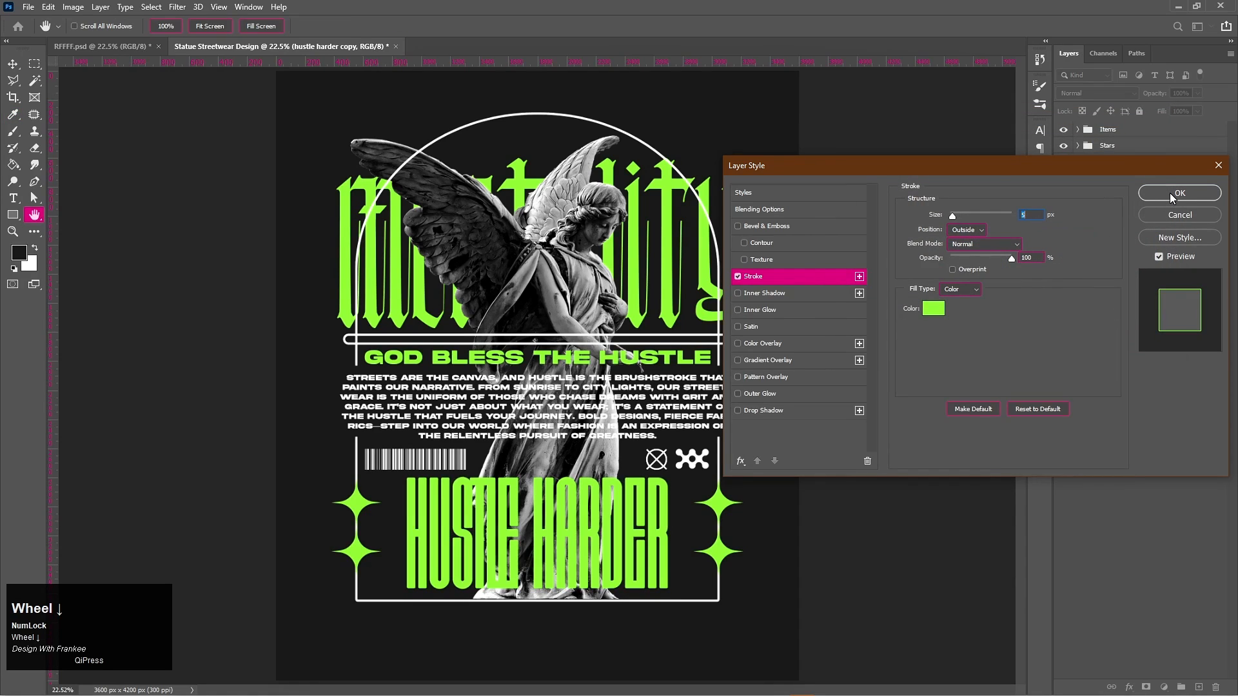
Set the fill opacity of the hustle harder copy to 0% and apply the layer style
click(775, 210)
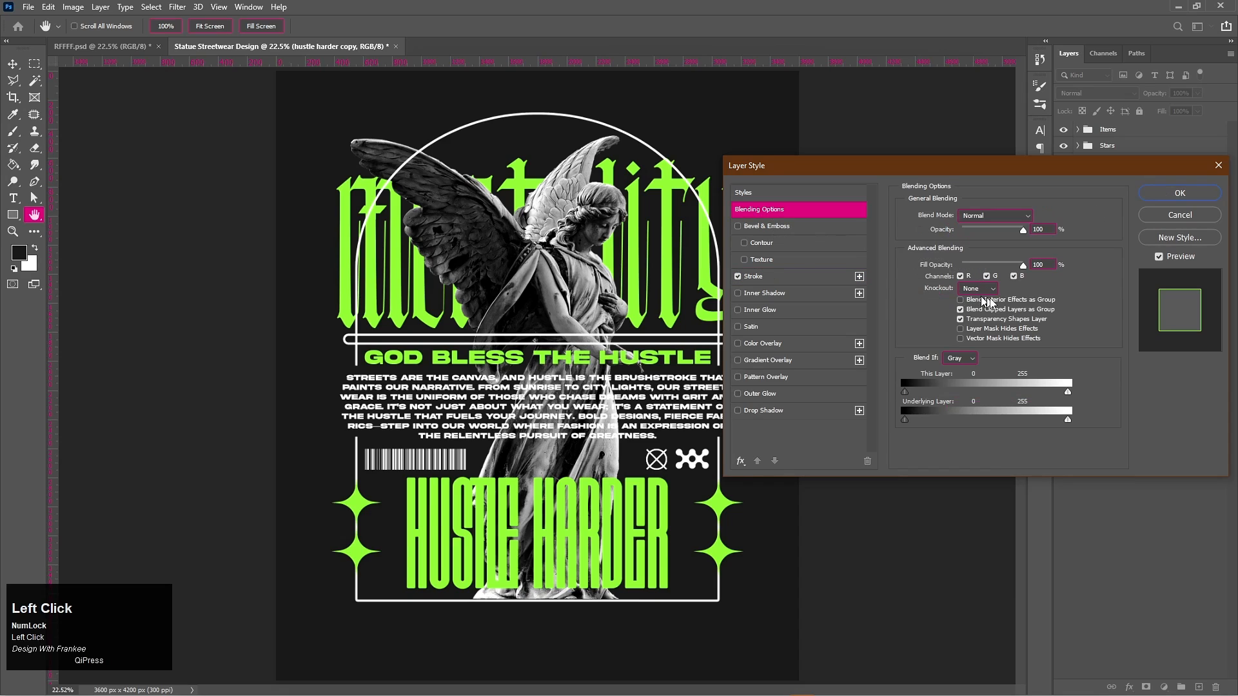
drag(1025, 270, 919, 271)
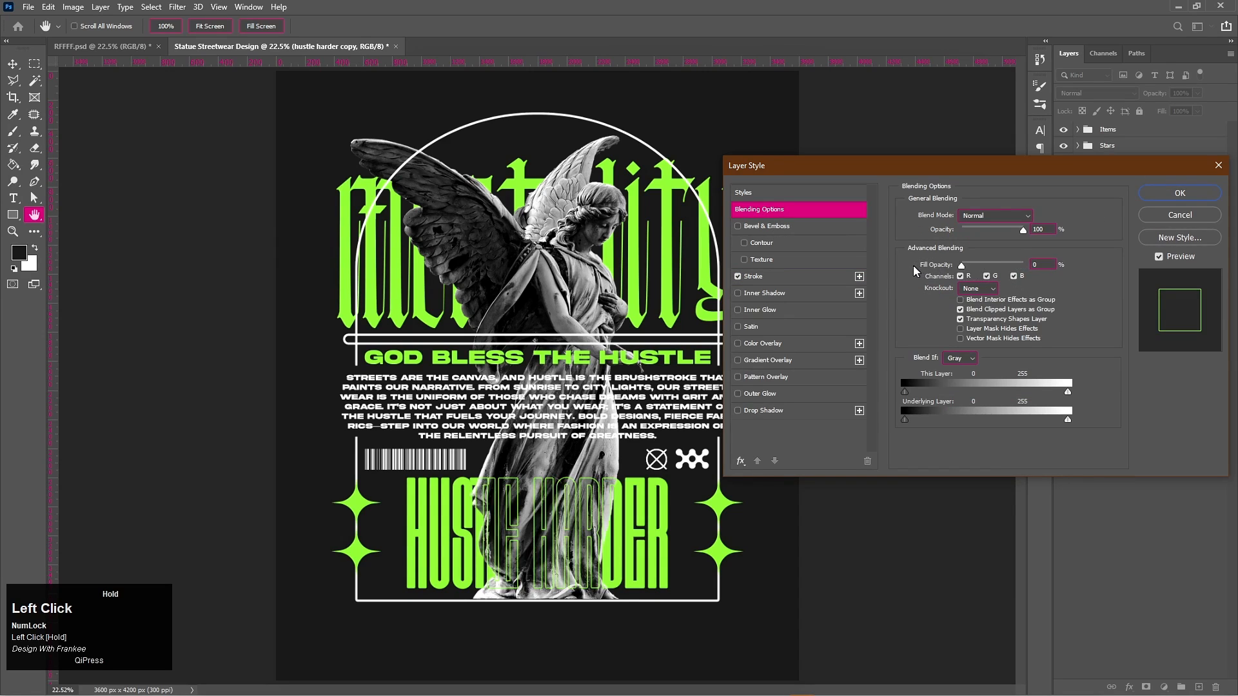
click(1180, 193)
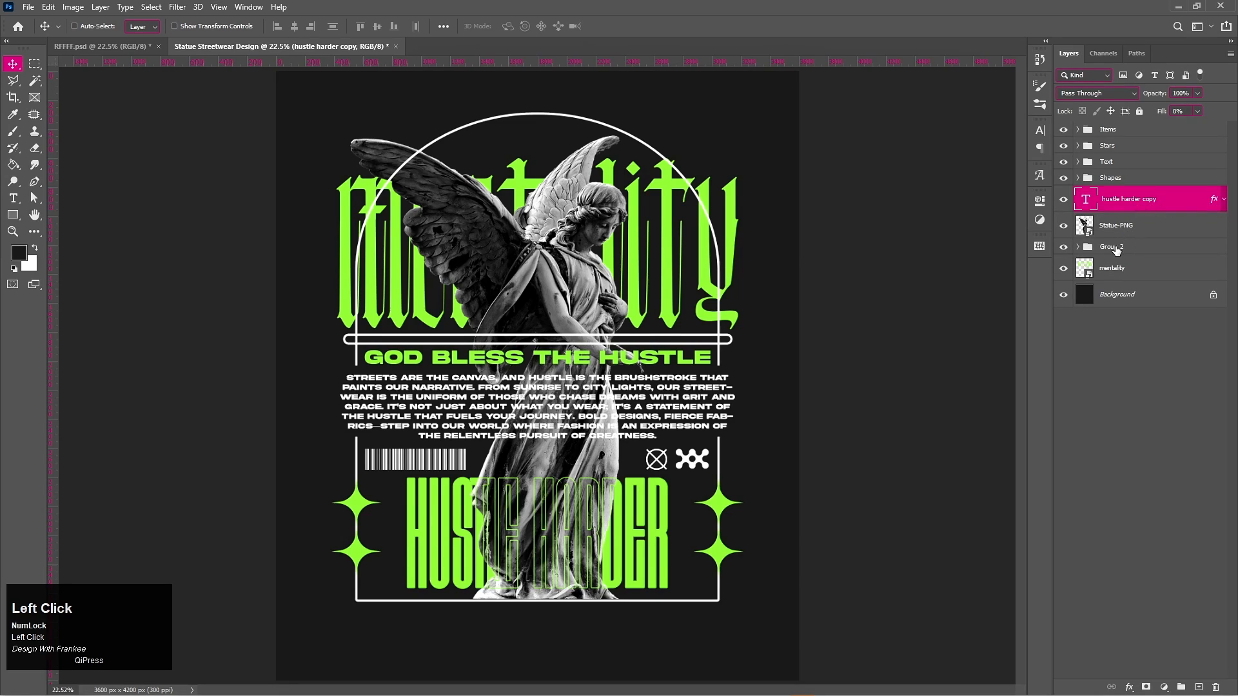
Rename the group holding the original hustle harder text as B.T
double_click(1116, 248)
text(B)
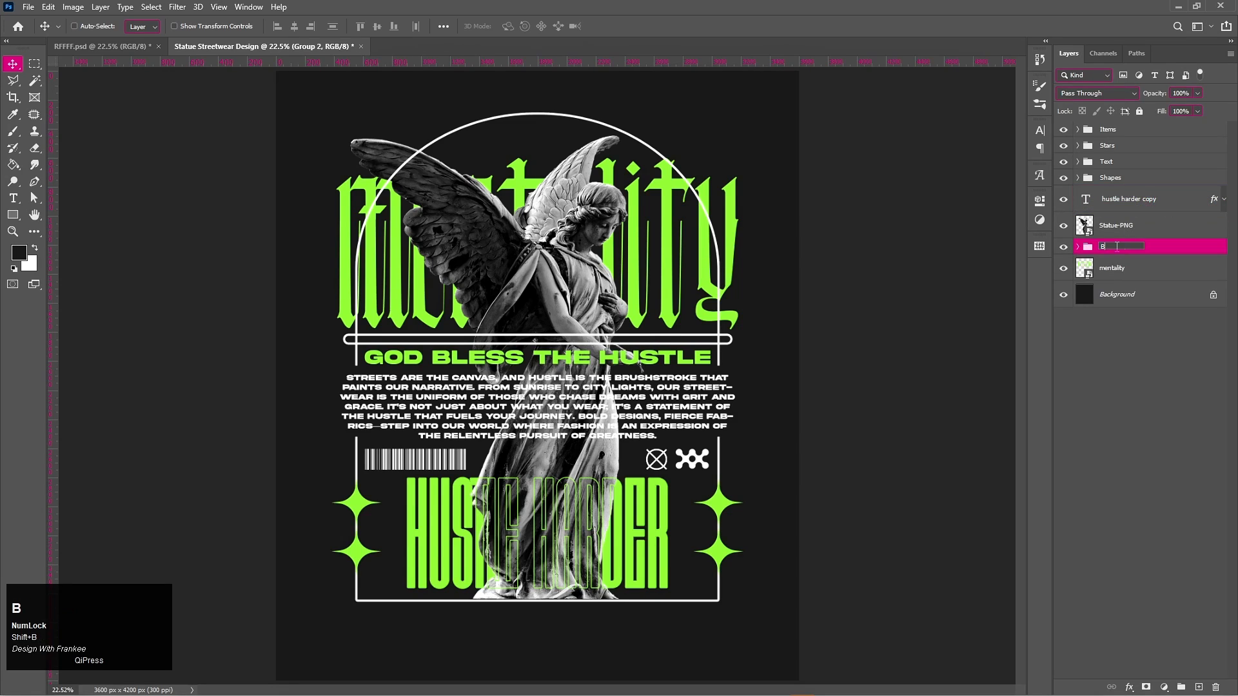
text(.T)
key(Return)
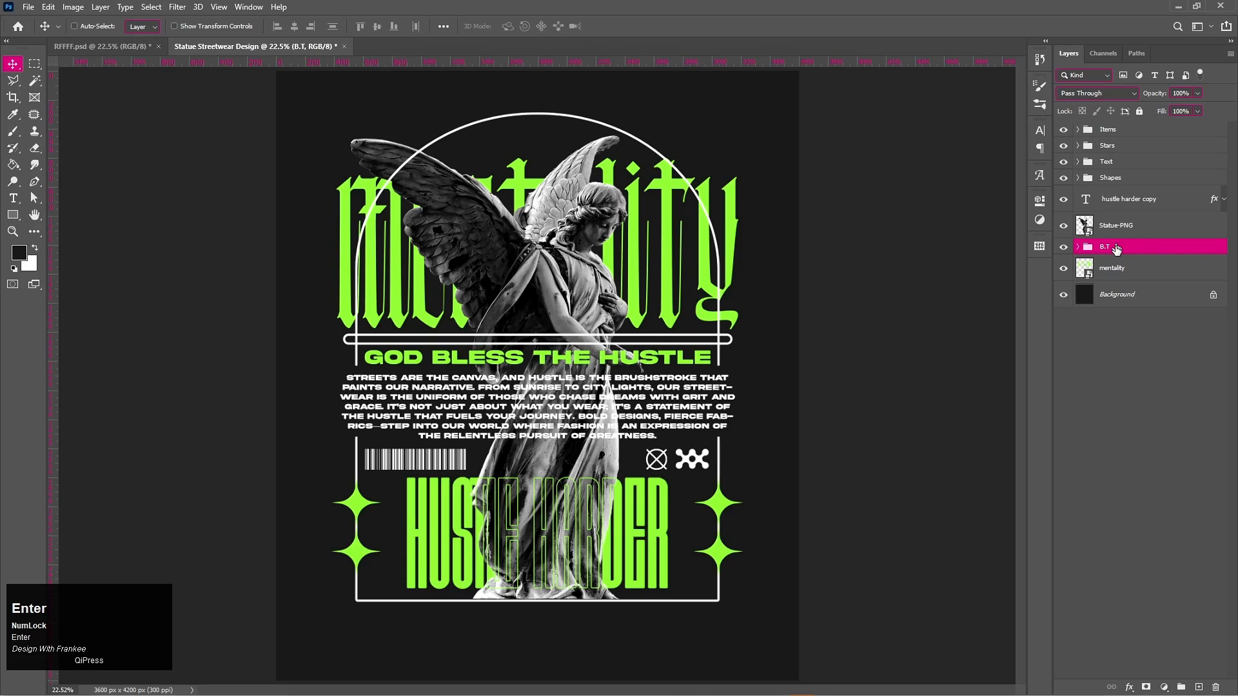
Select the Items group, then copy "In the city's rhythm, my hustle's the anthem" from the Notepad file and return to Photoshop
click(1134, 132)
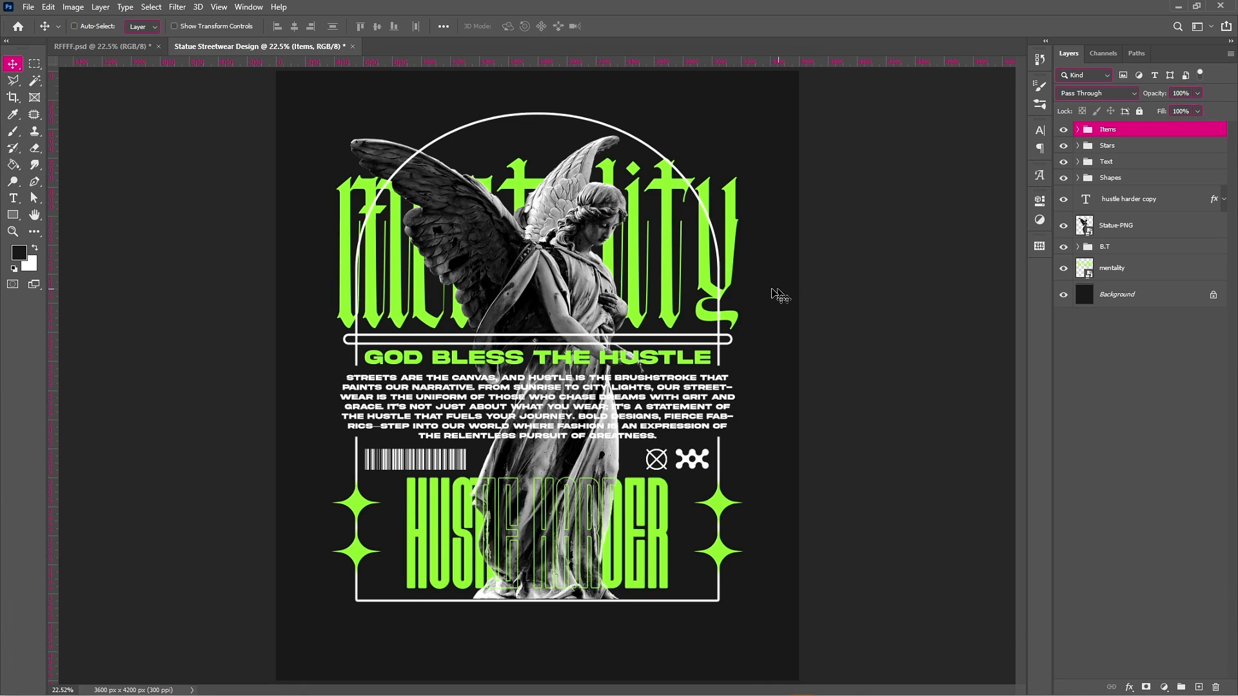
mouse_move(564, 691)
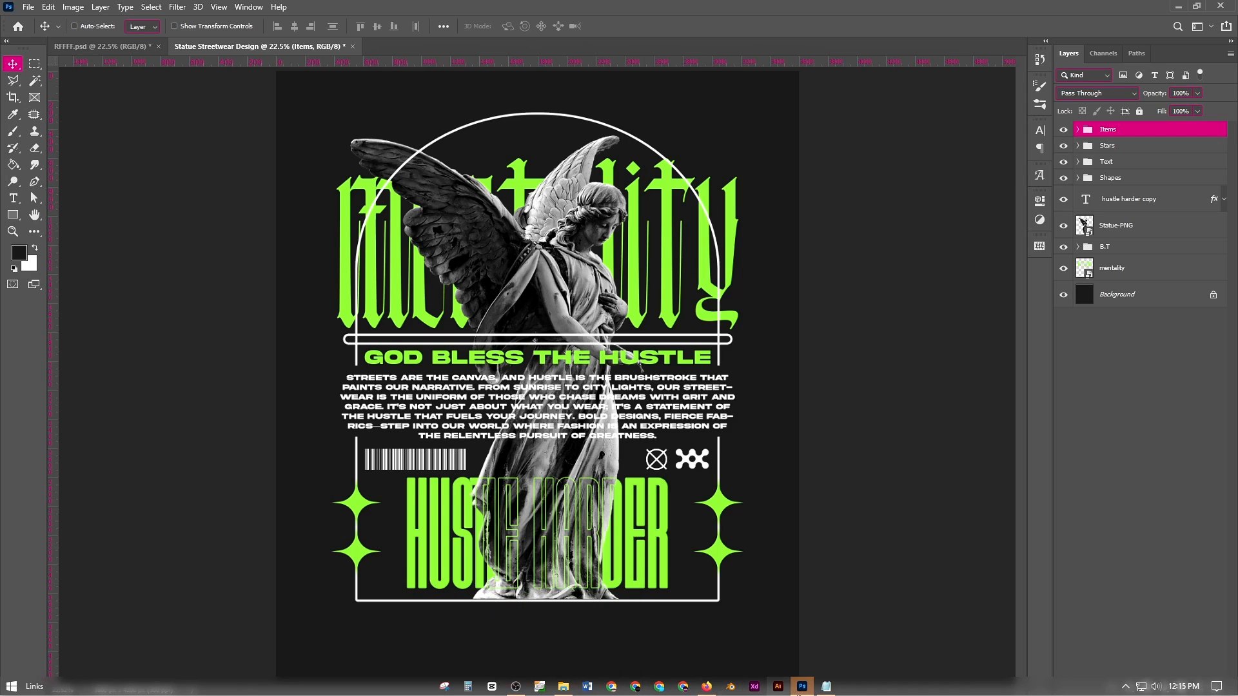
click(826, 686)
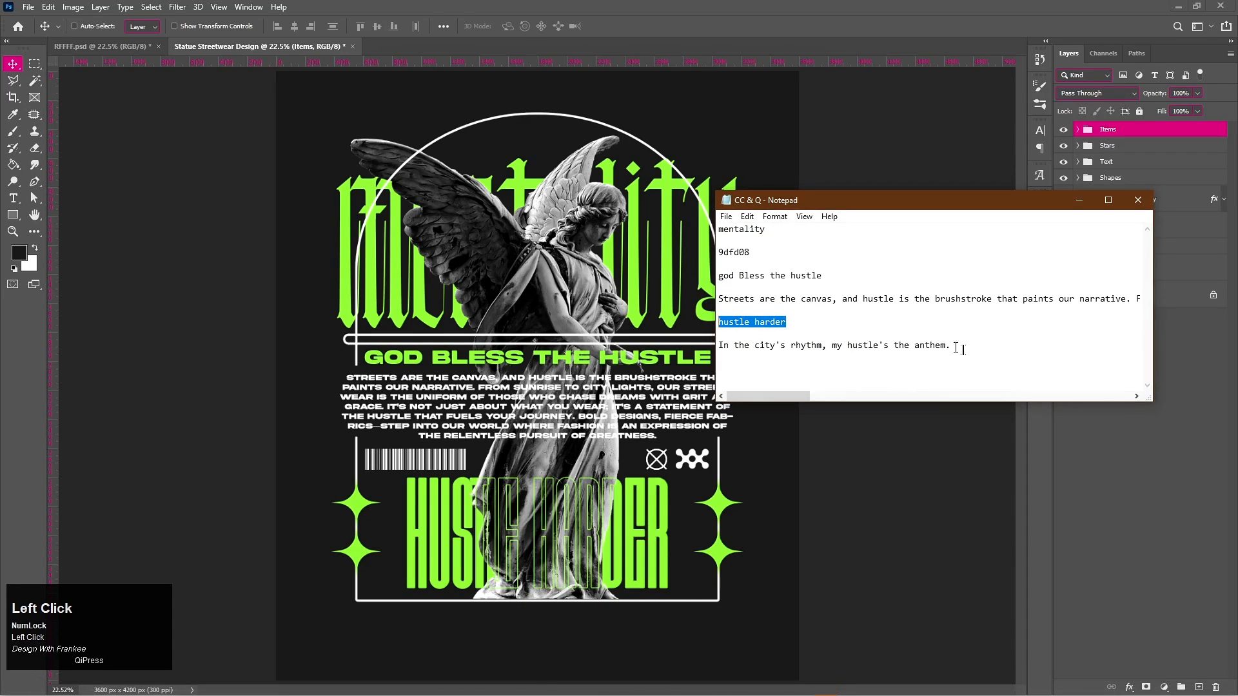
click(740, 355)
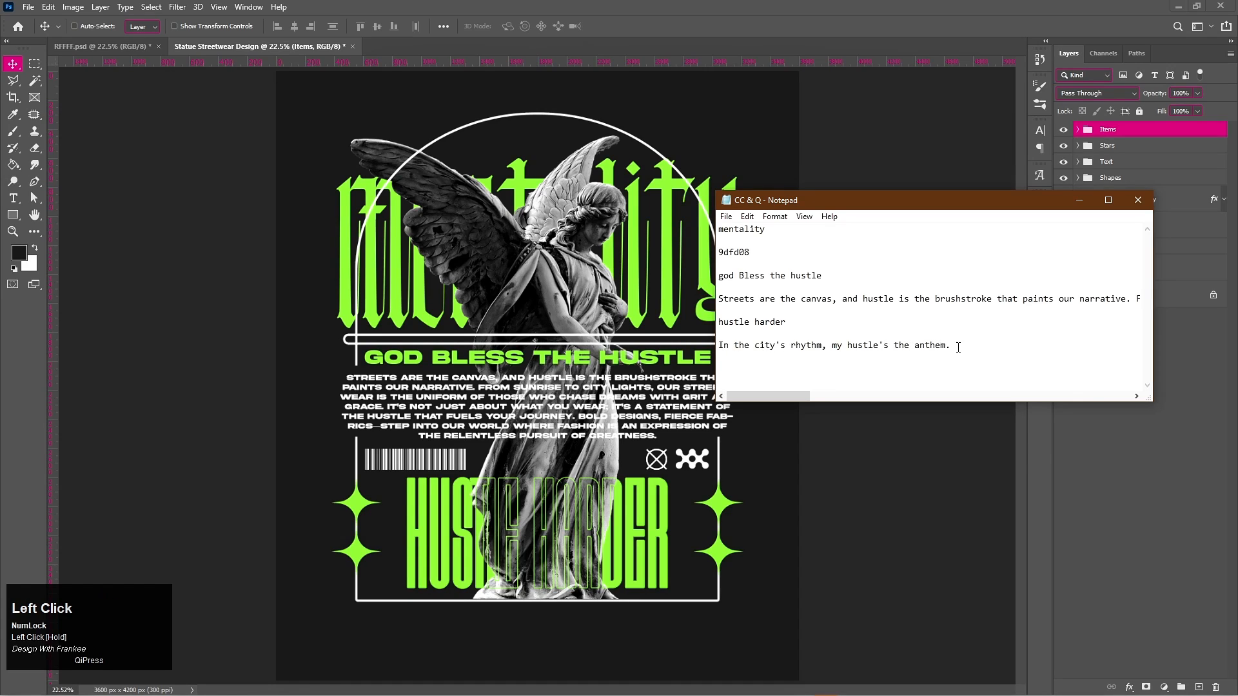
drag(947, 346, 715, 344)
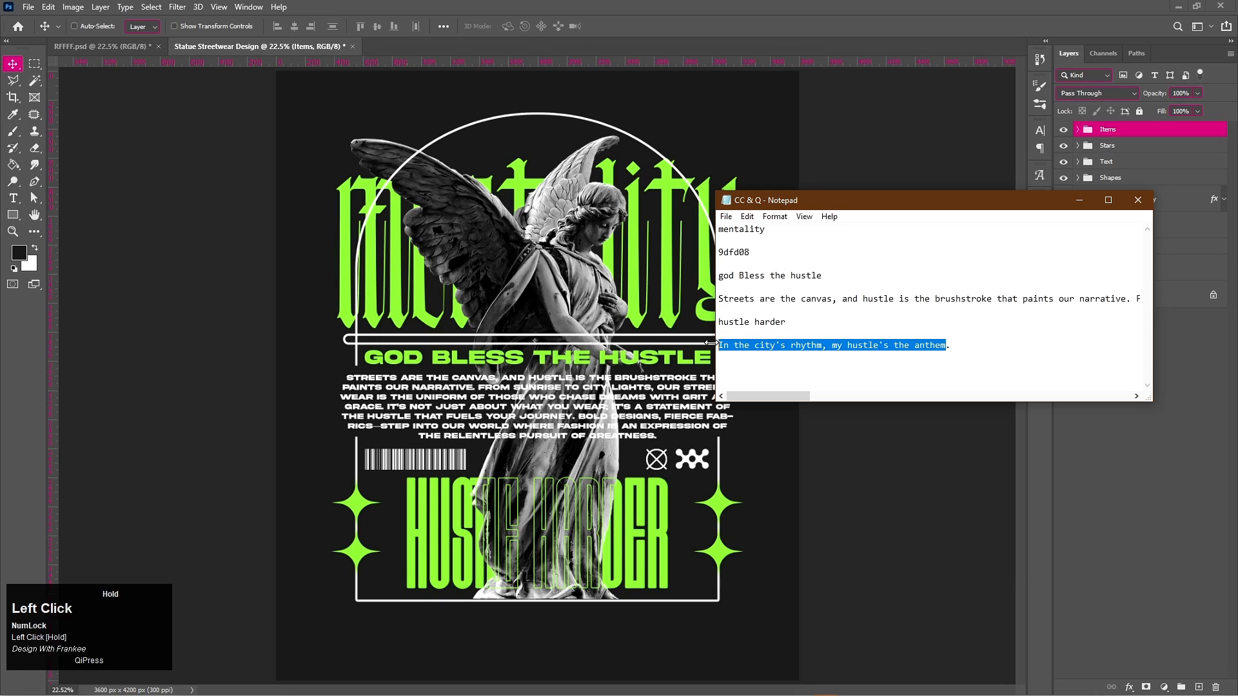
key(ctrl+c)
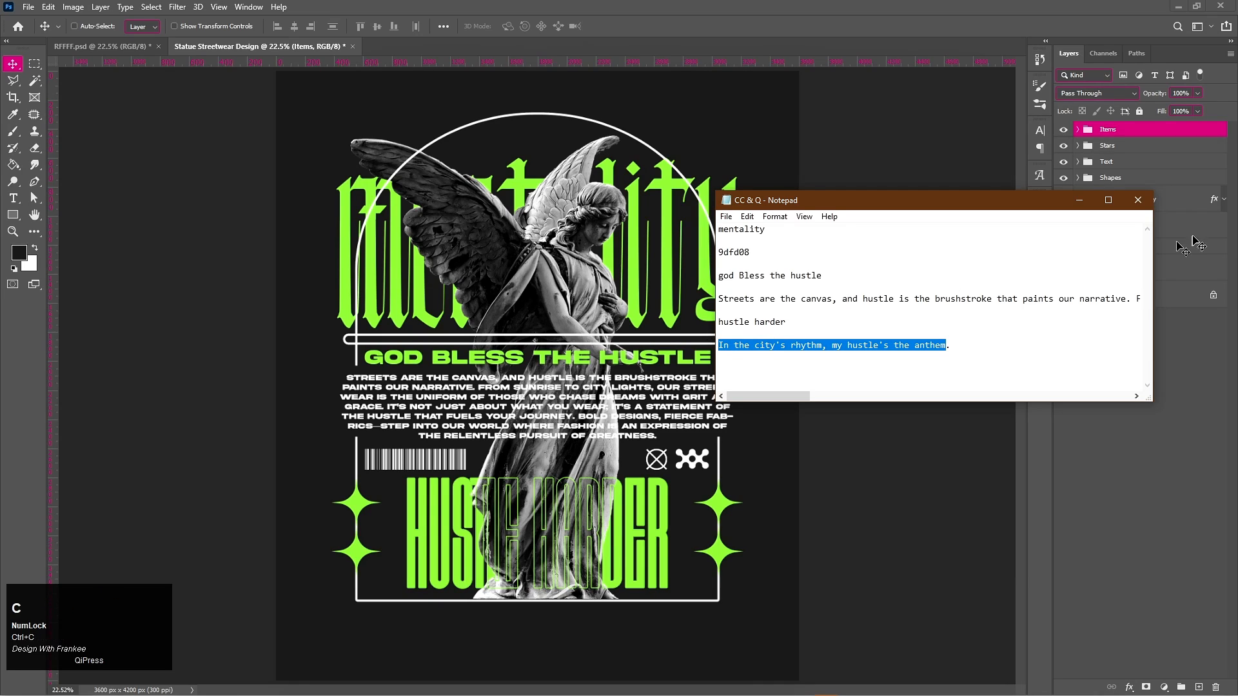
click(1079, 200)
Paste the copied sentence as a new text layer below the frame, set in Akira Expanded Super Bold at 18 pt
key(t)
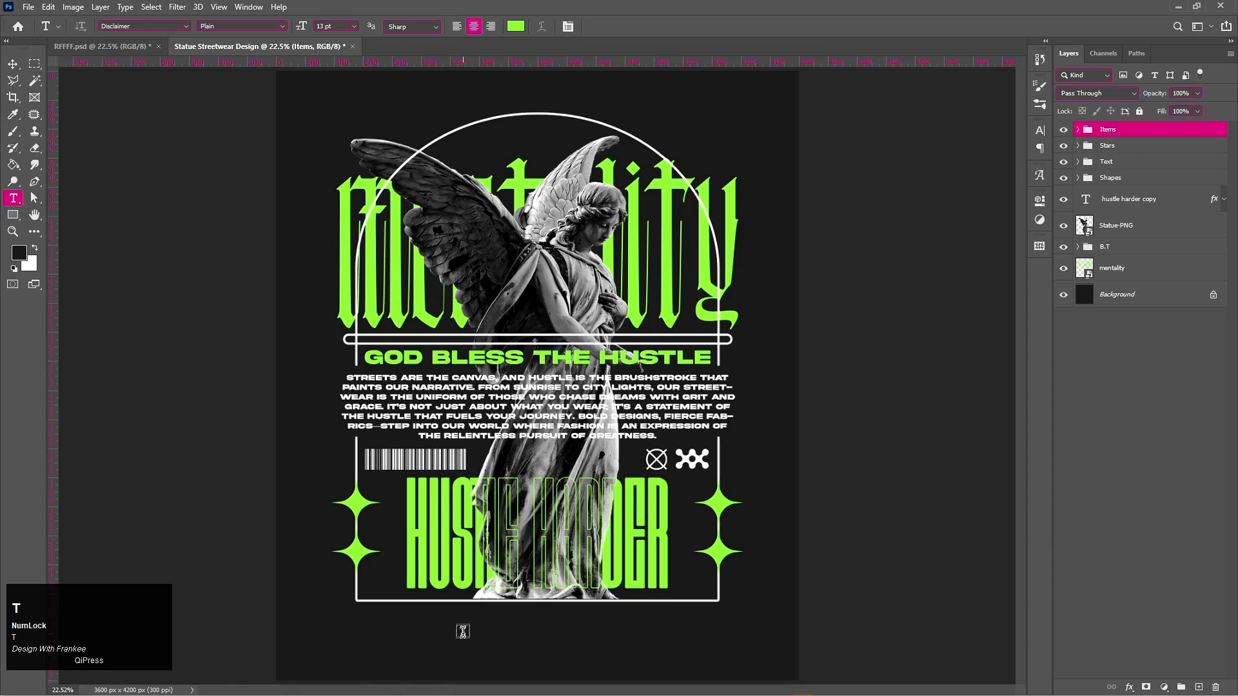
click(463, 630)
key(ctrl+v)
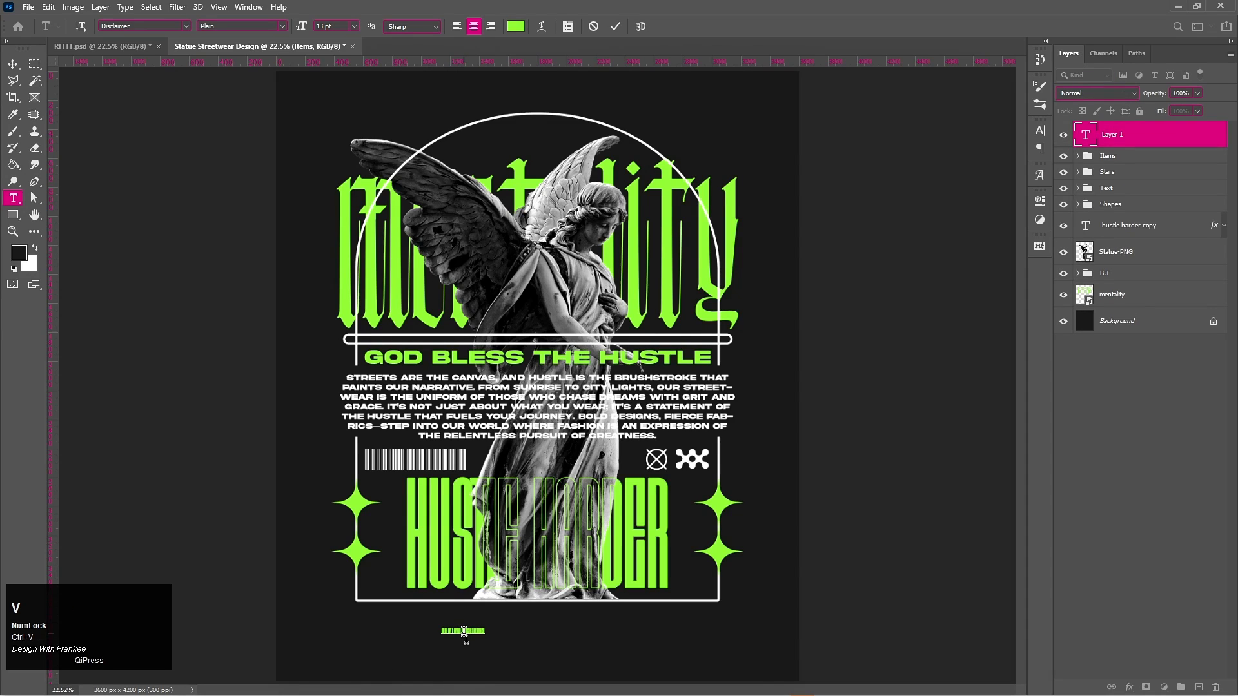
key(ctrl+a)
click(183, 26)
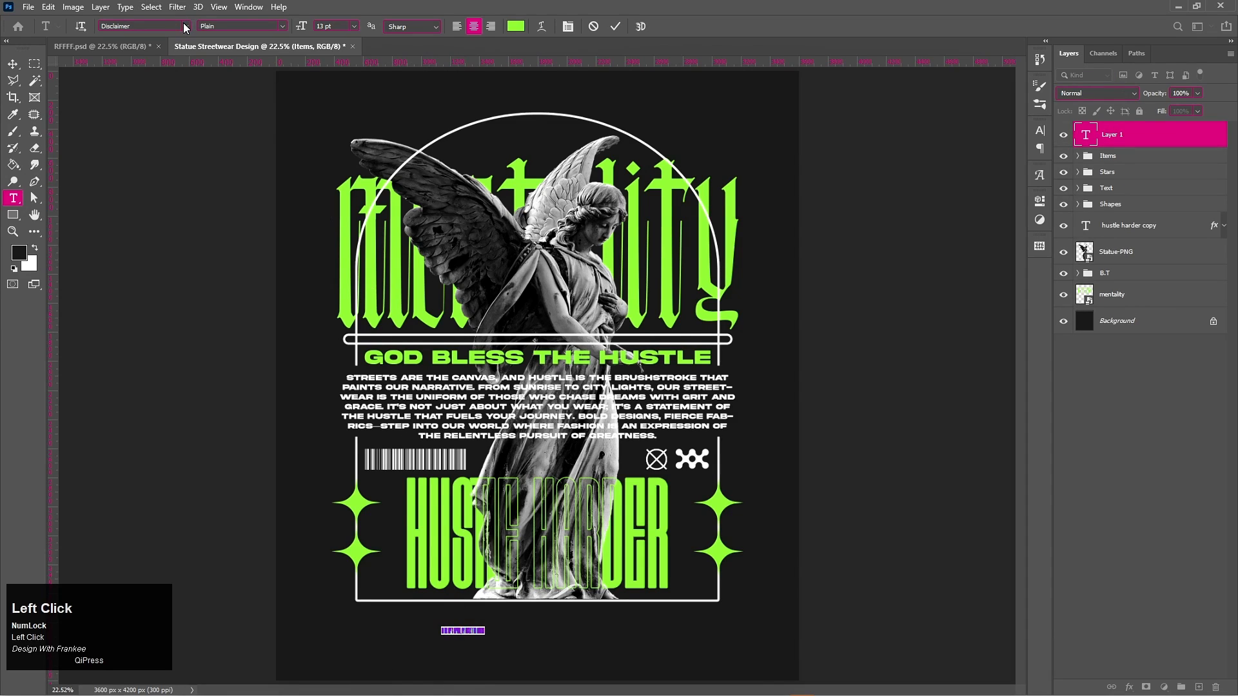
click(159, 78)
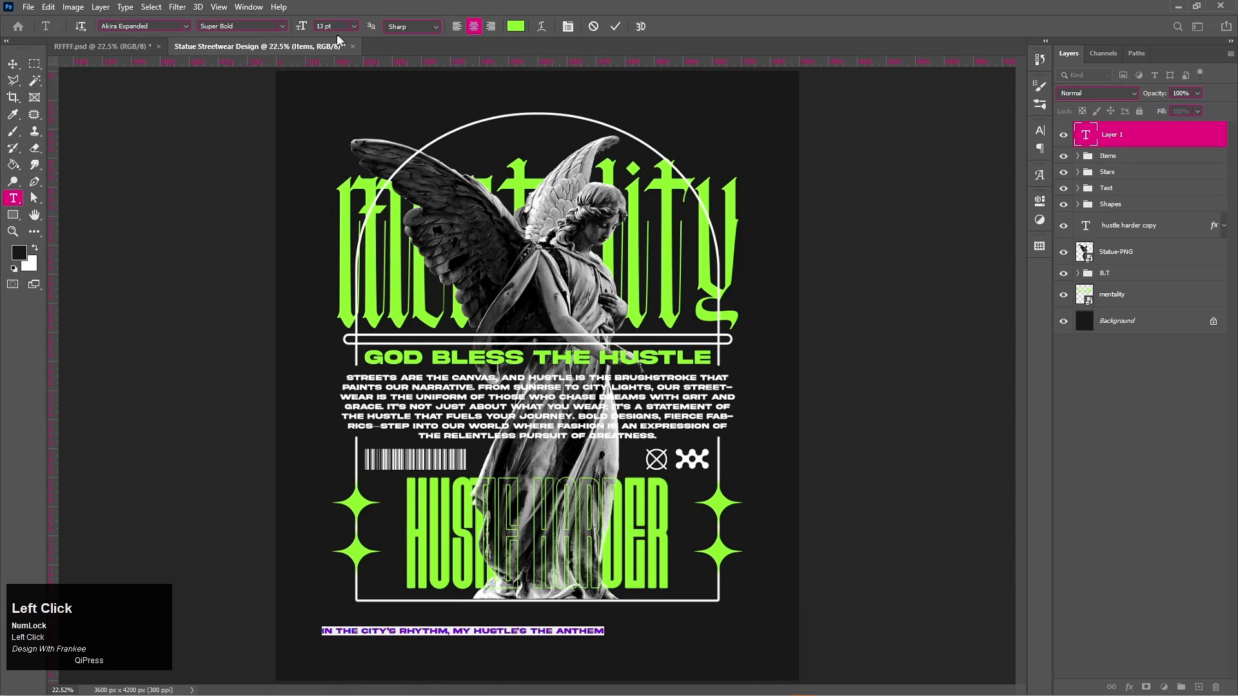
drag(304, 27, 307, 28)
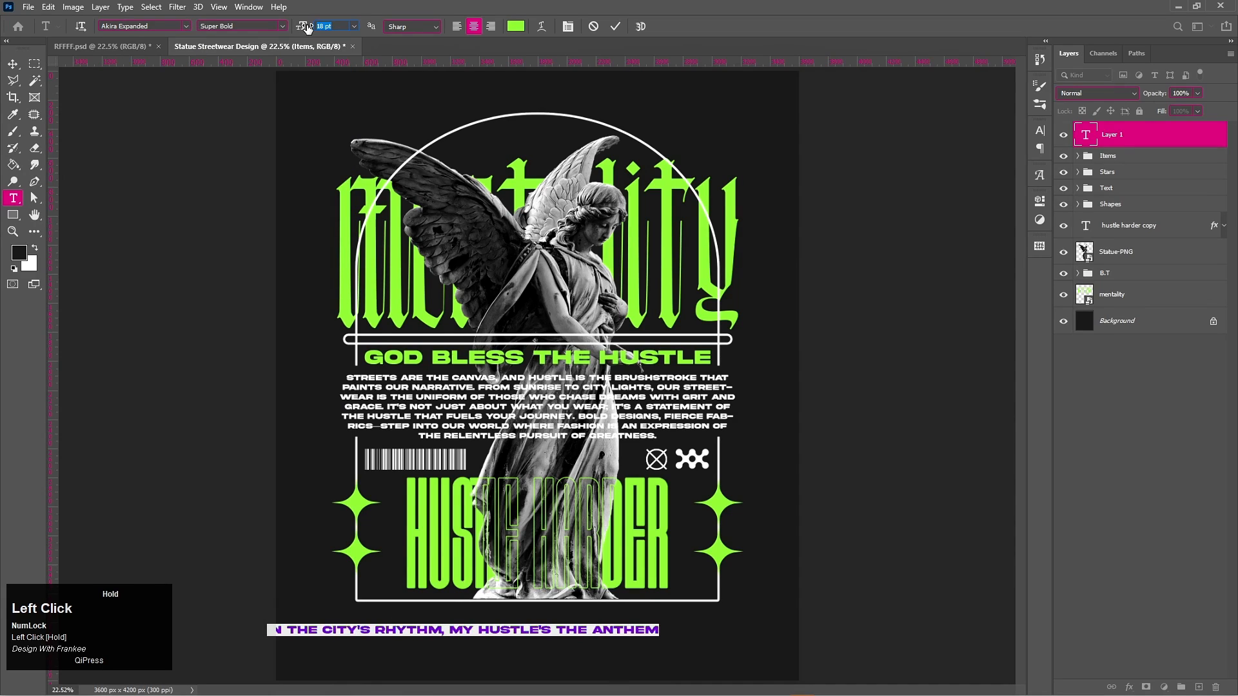
click(616, 27)
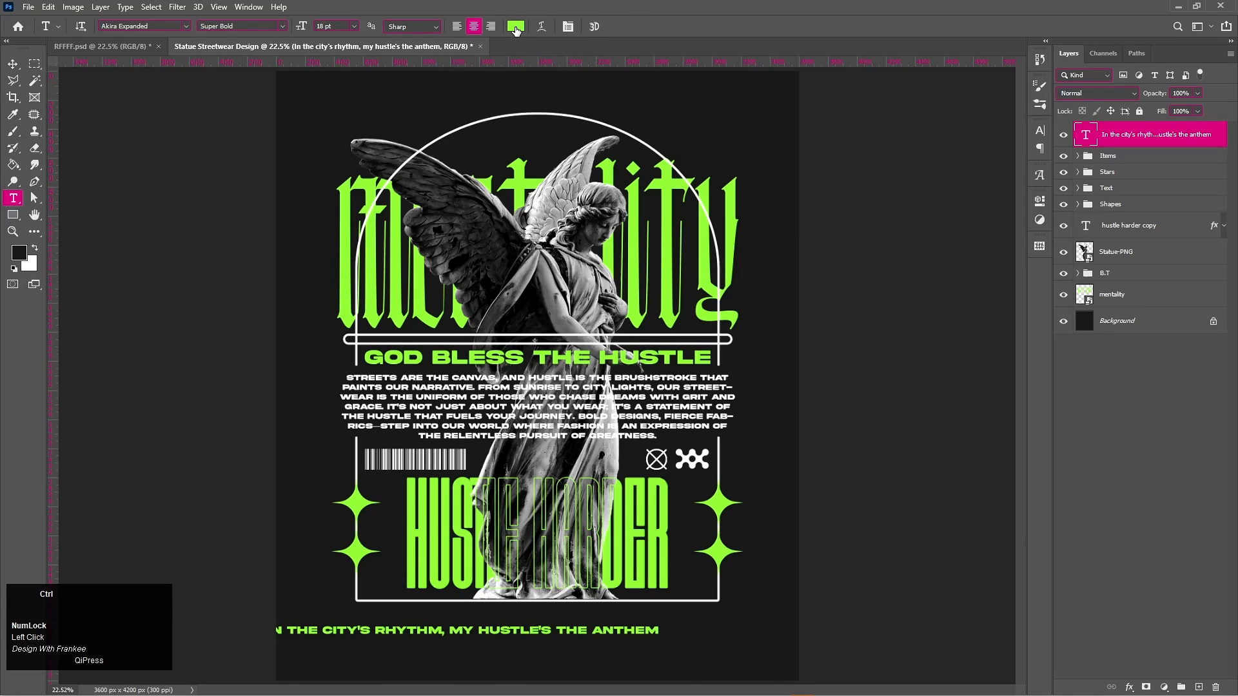
Change the colour of the "In the city's rhythm" text to white (ffffff)
double_click(1093, 125)
click(517, 28)
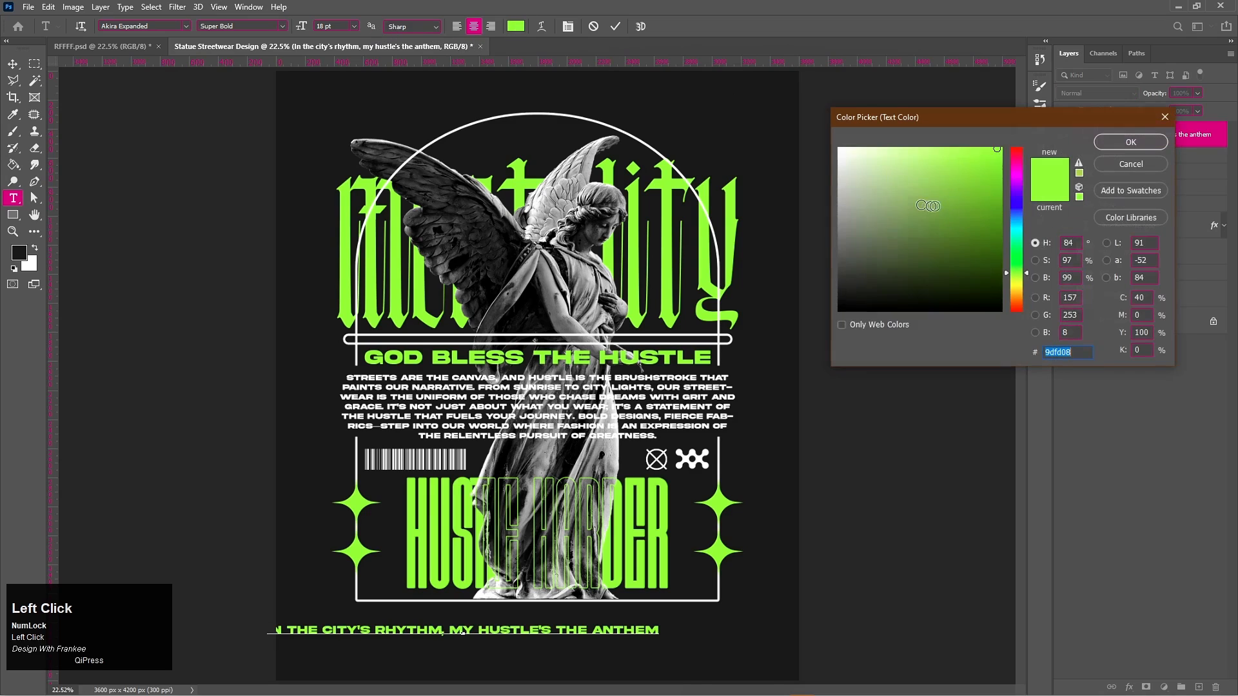
drag(908, 189, 839, 148)
click(1131, 142)
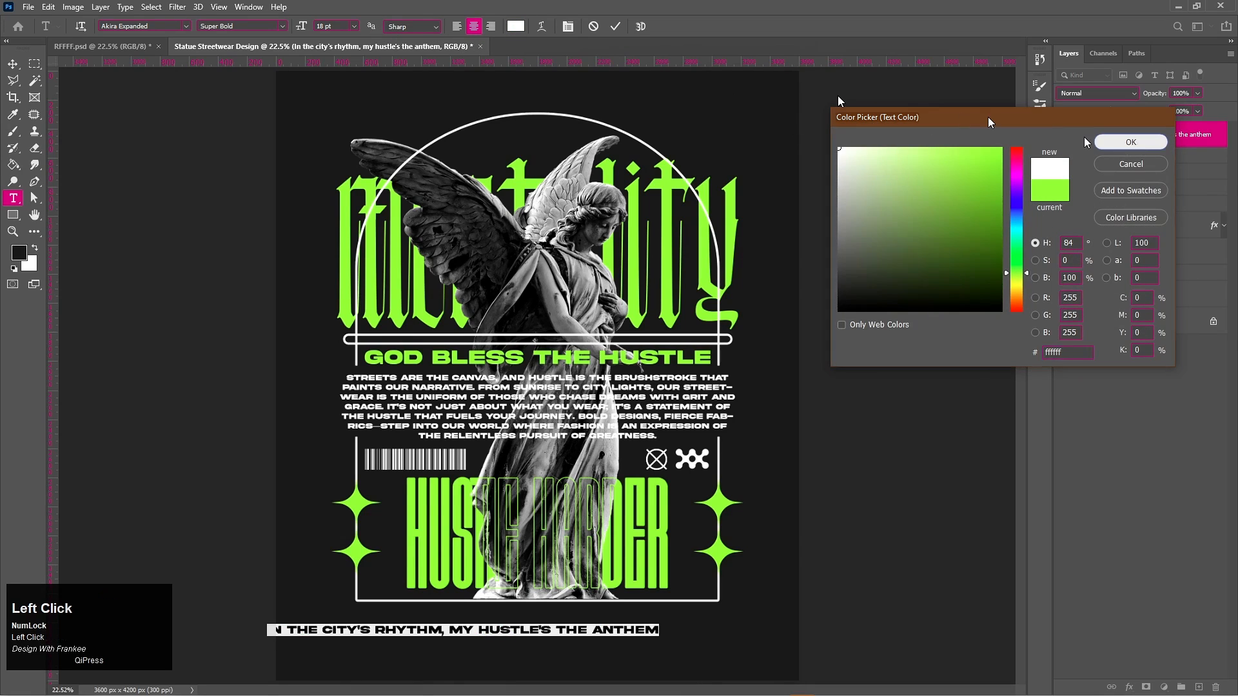
click(615, 27)
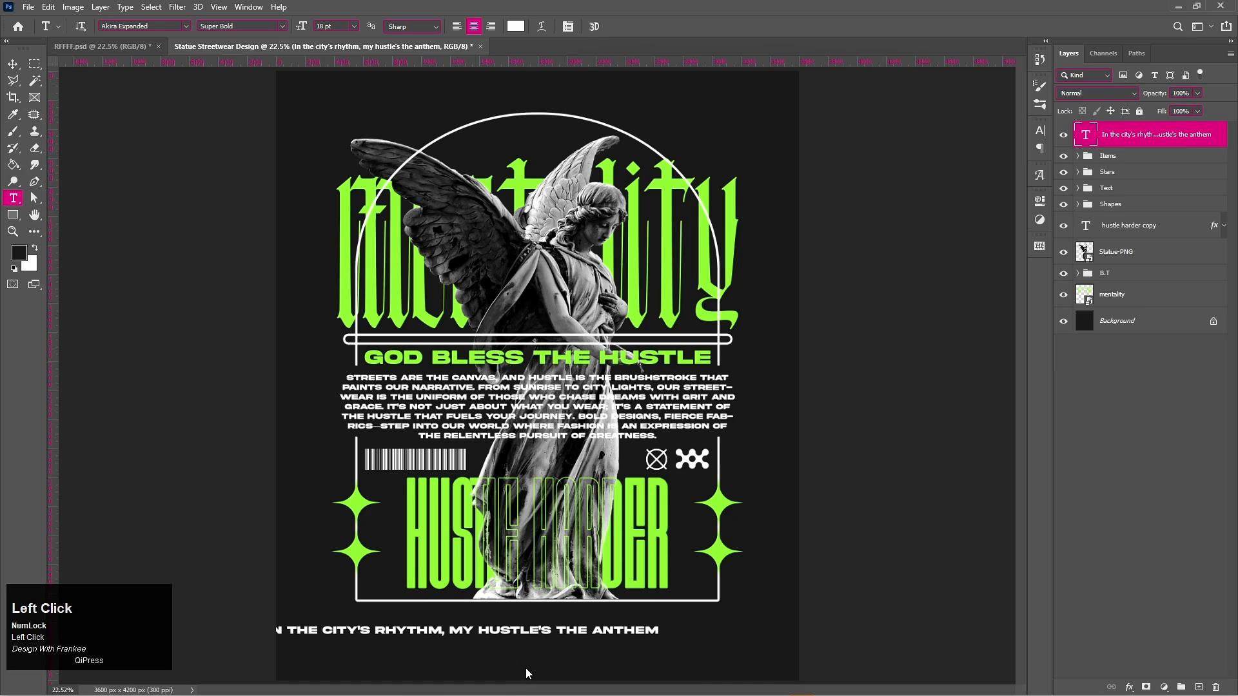
Move the "In the city's rhythm" text just beneath the frame's lower edge and centre it horizontally on the canvas
key(v)
drag(481, 631, 557, 619)
key(ctrl+a)
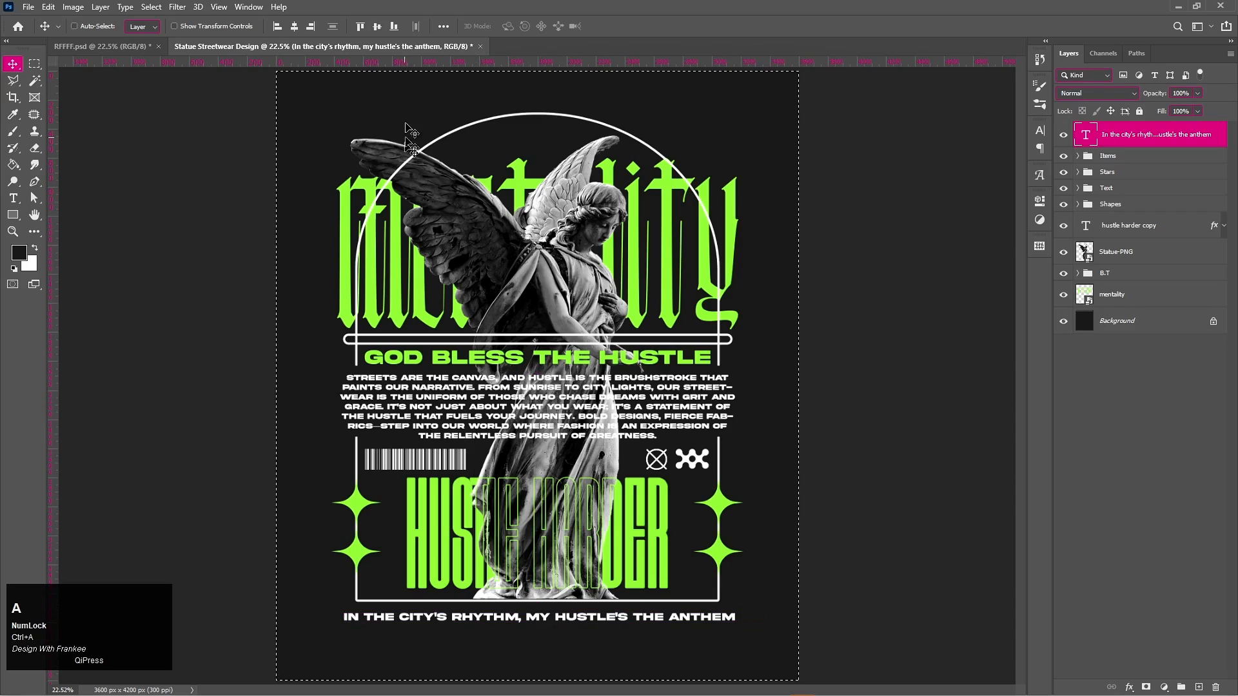
click(294, 25)
key(ctrl+d)
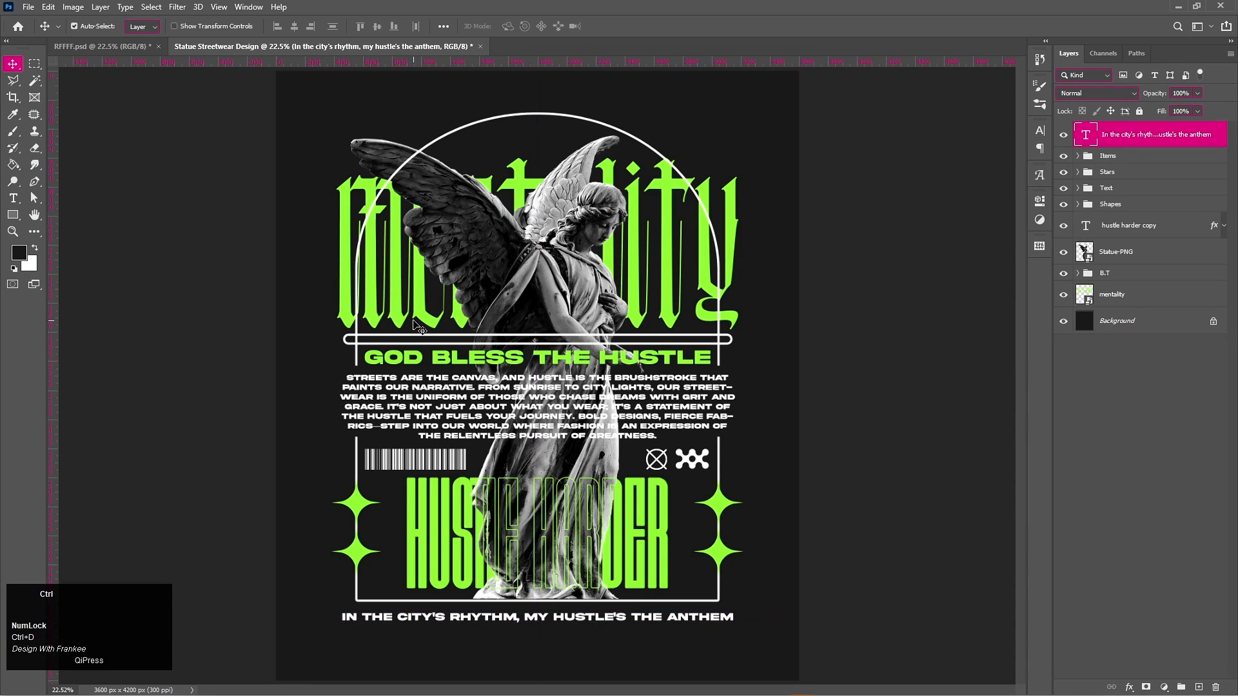
Scale the tagline below the frame to about 105% so it spans the outer tips of the stars, and nudge it slightly up
key(ctrl+t)
drag(734, 615, 745, 618)
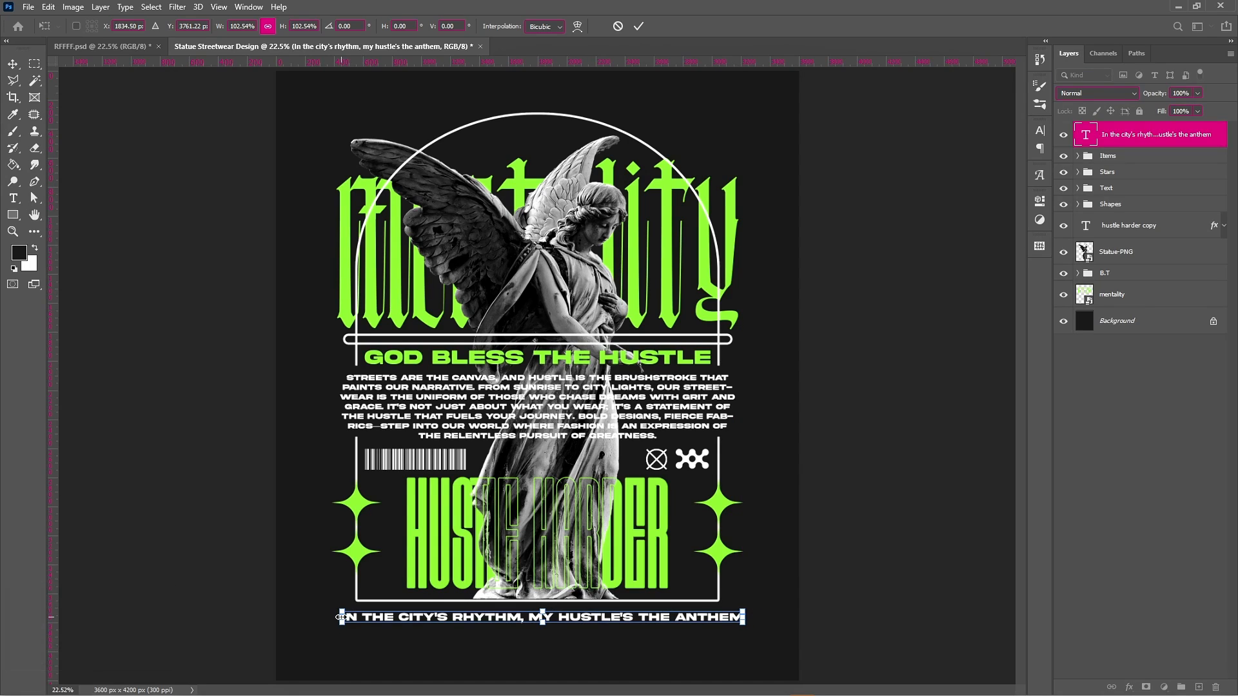
drag(342, 619, 335, 618)
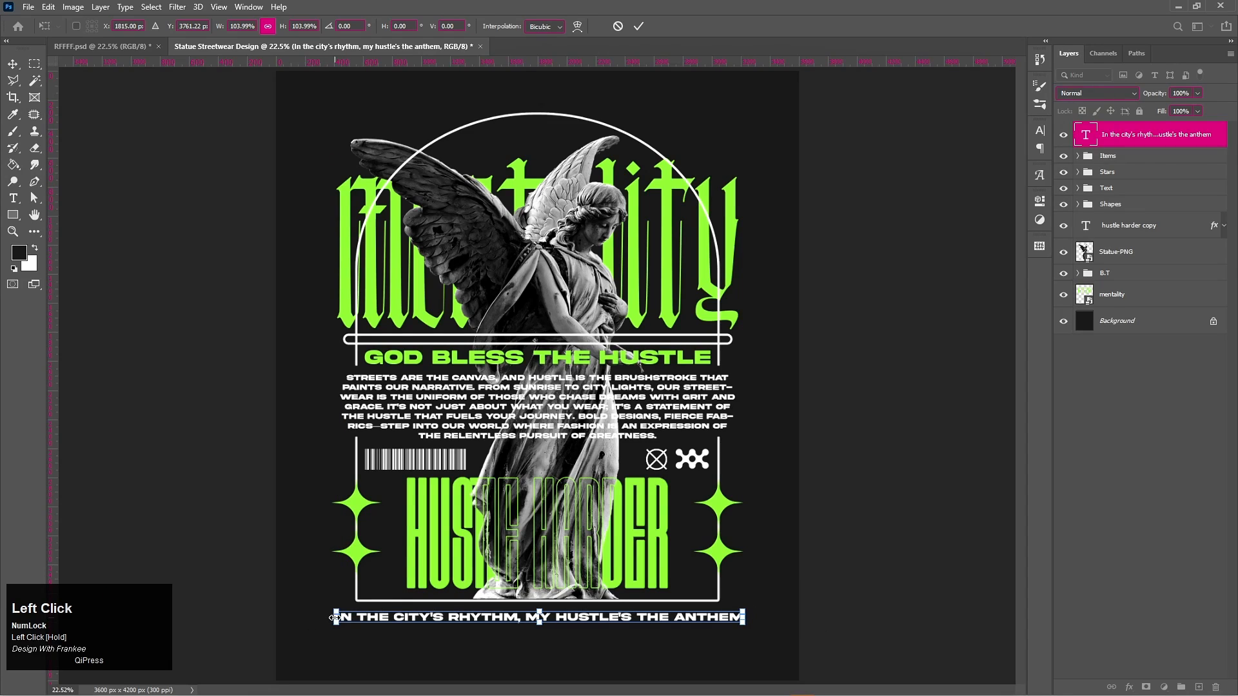
drag(335, 618, 331, 618)
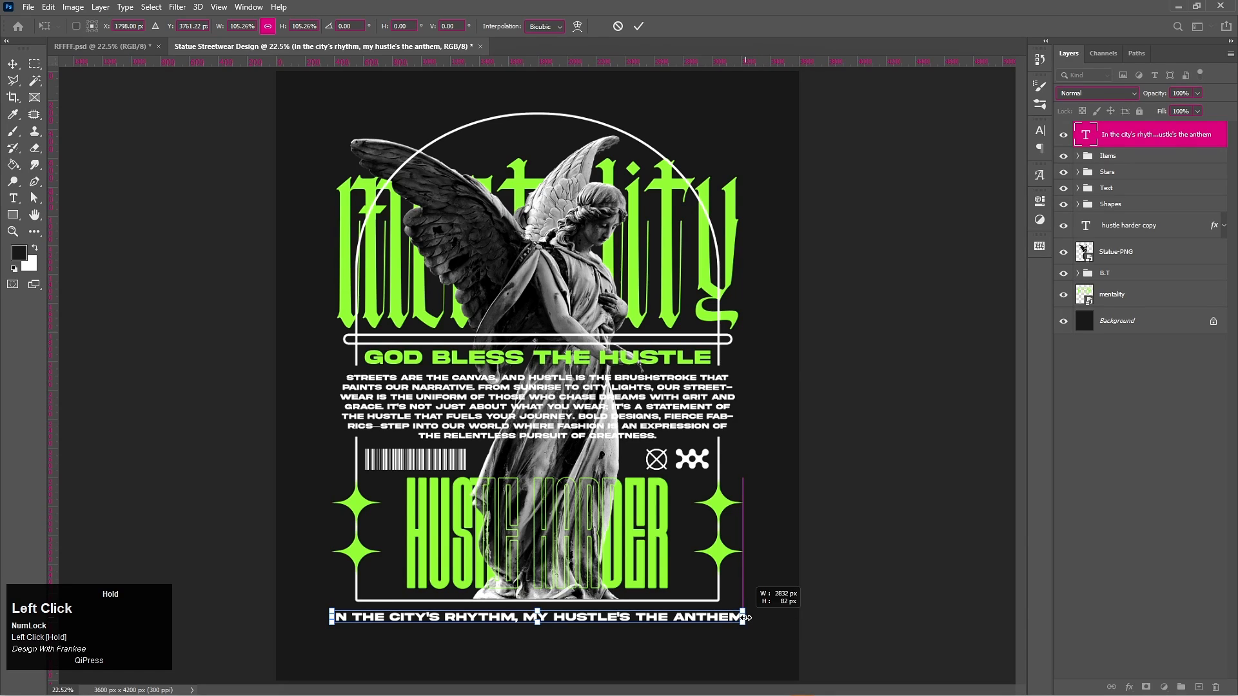
double_click(607, 621)
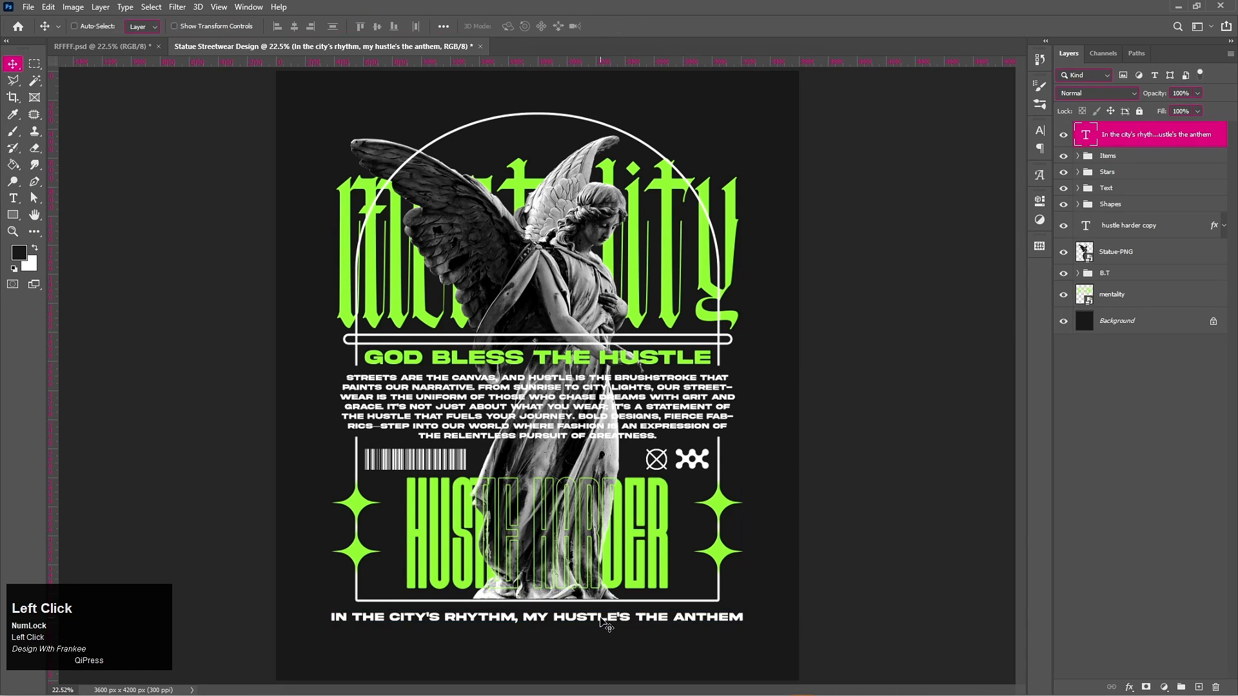
drag(600, 616, 599, 616)
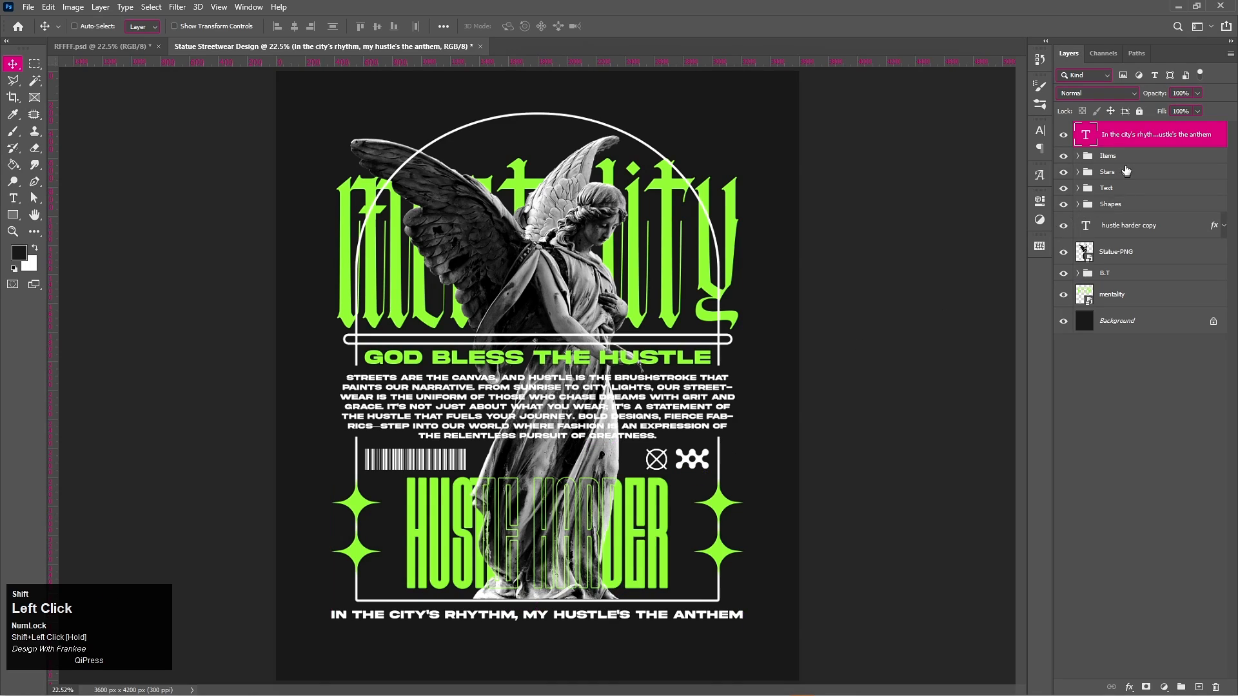
Group all layers except the background and enlarge the group proportionally until the design nearly fills the canvas, shifting it slightly down
shift+click(1125, 294)
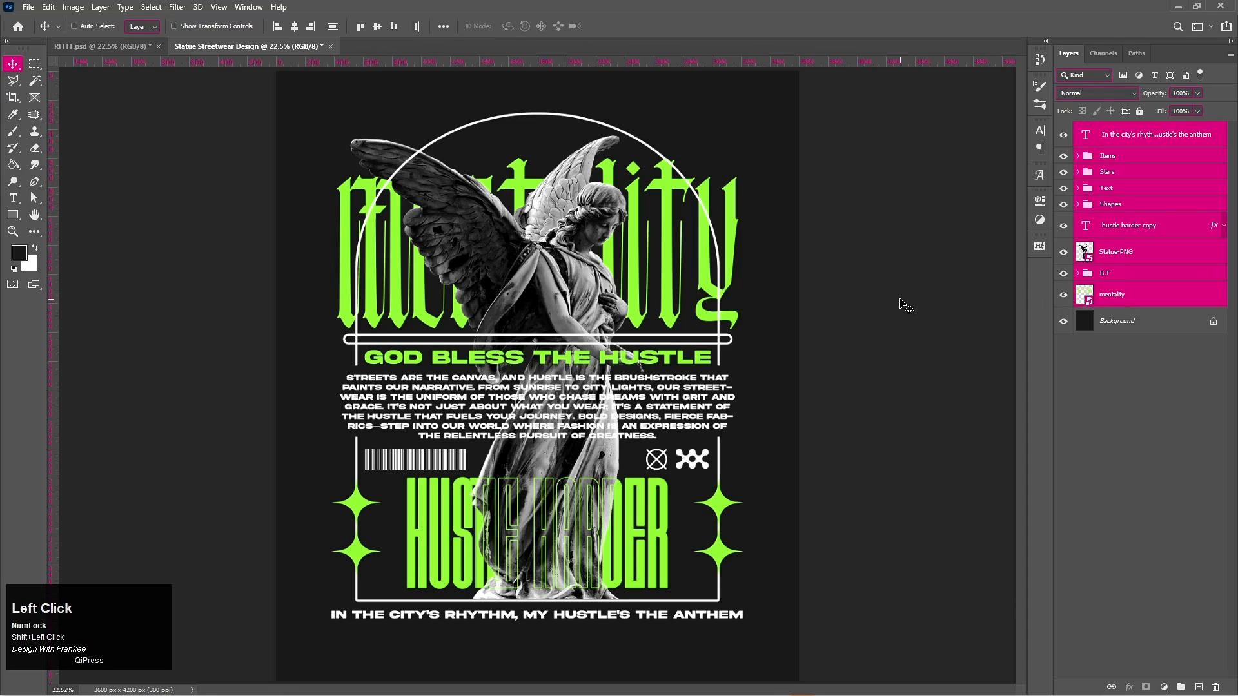
key(ctrl+g)
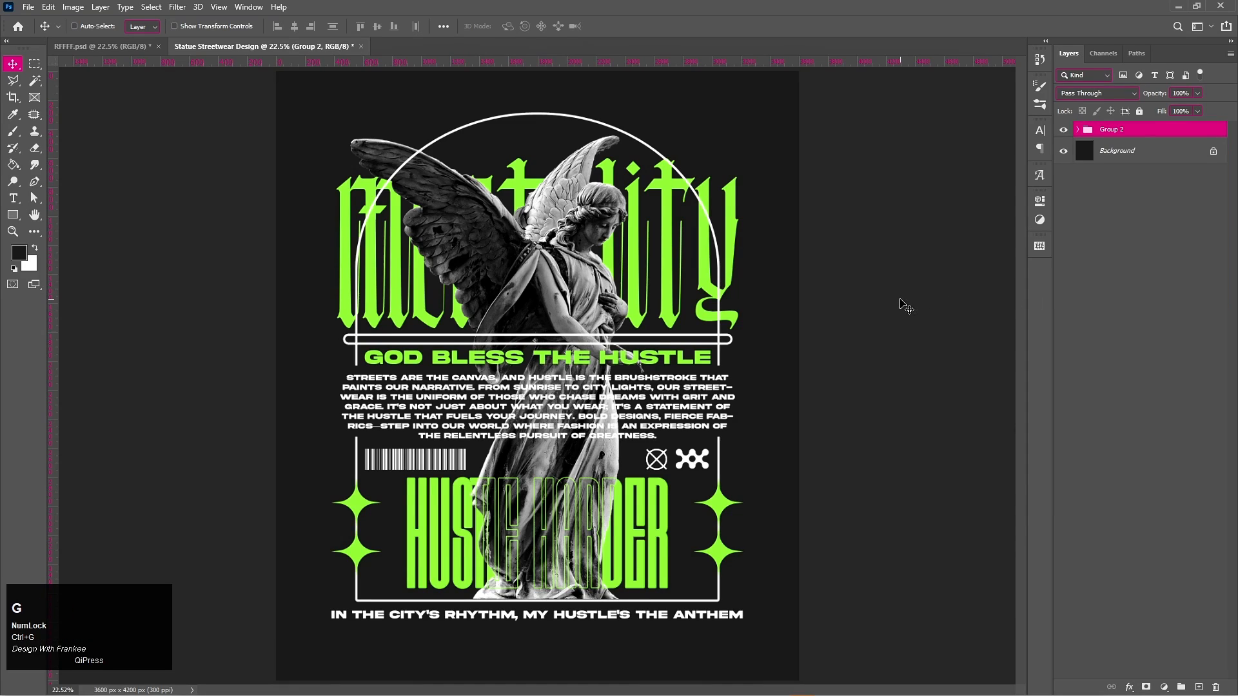
key(ctrl+t)
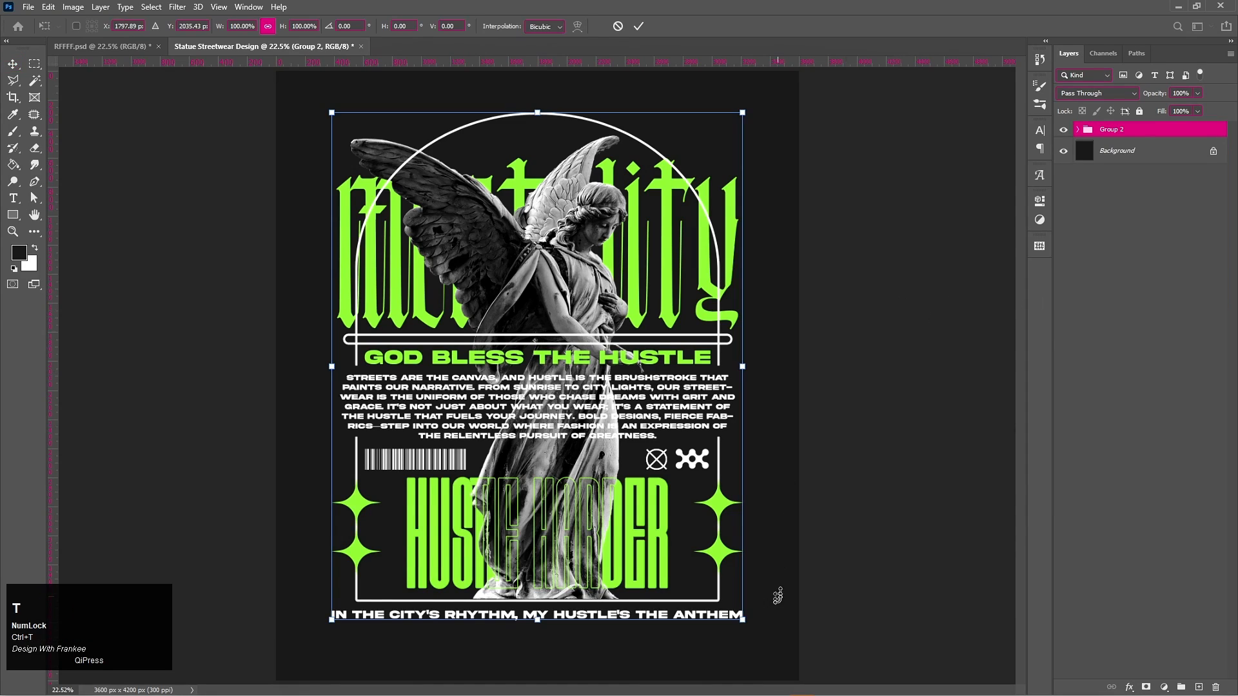
drag(743, 620, 766, 642)
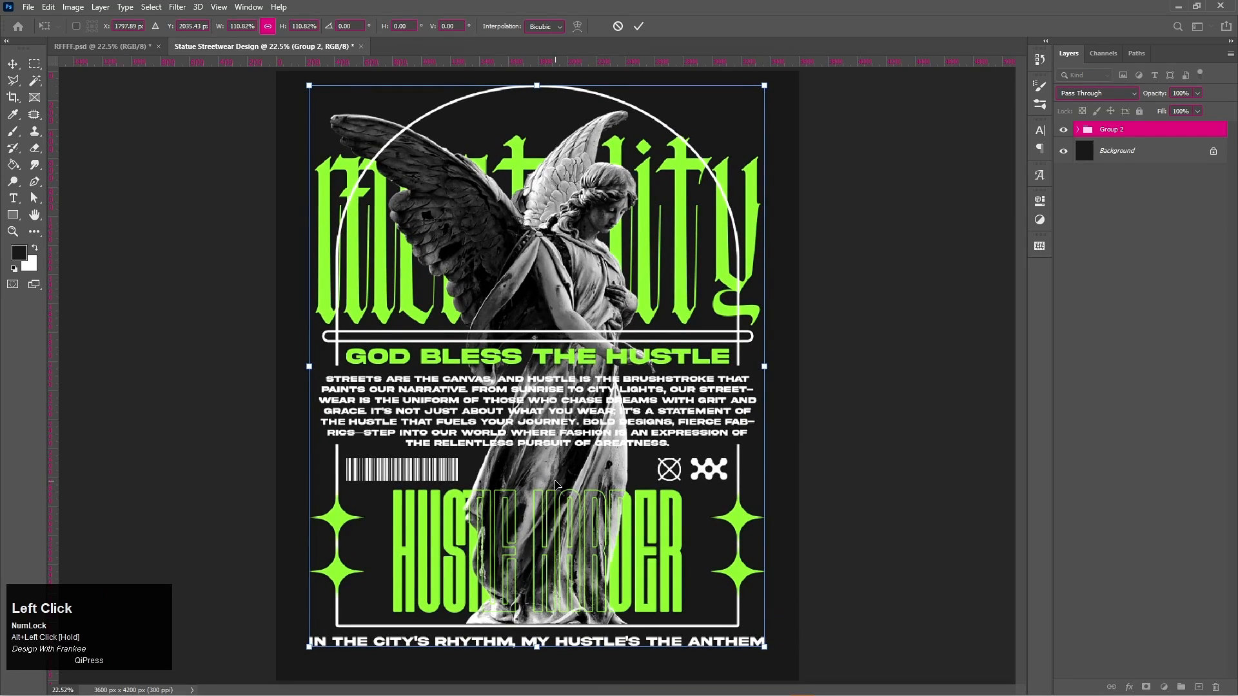
drag(542, 377, 543, 387)
drag(766, 376, 769, 377)
drag(533, 397, 535, 405)
Centre the grouped design horizontally on the canvas and clear the selection
key(ctrl+a)
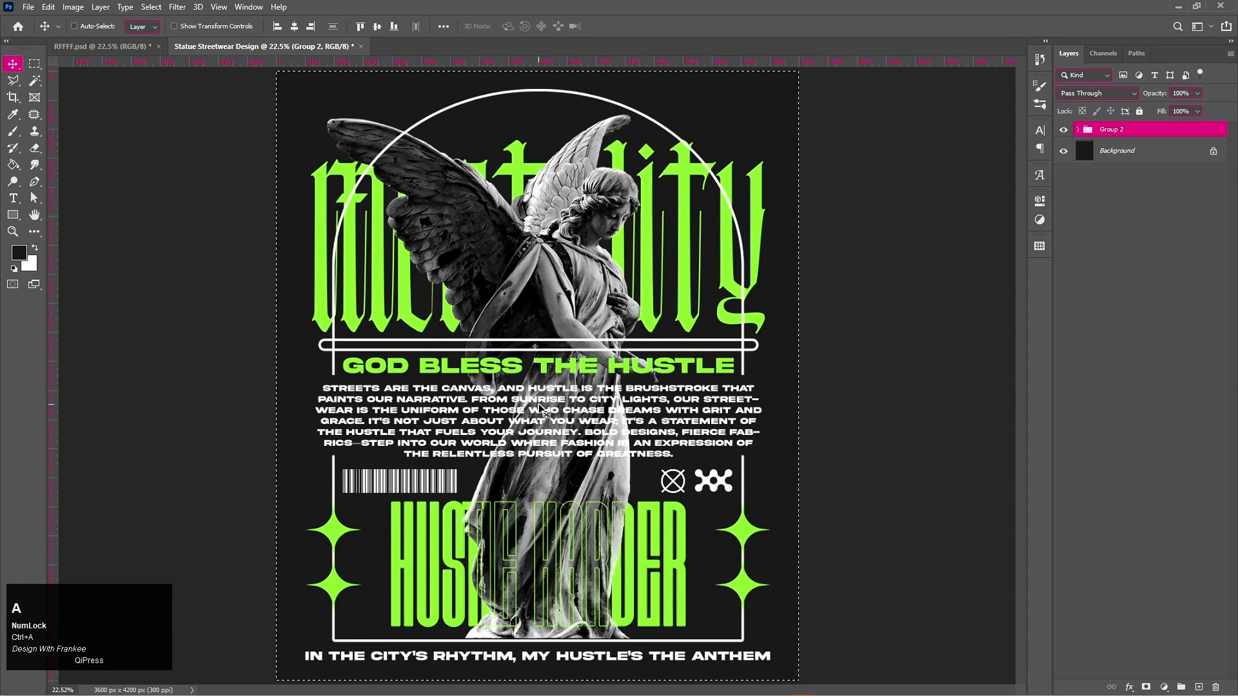
click(294, 27)
key(ctrl)
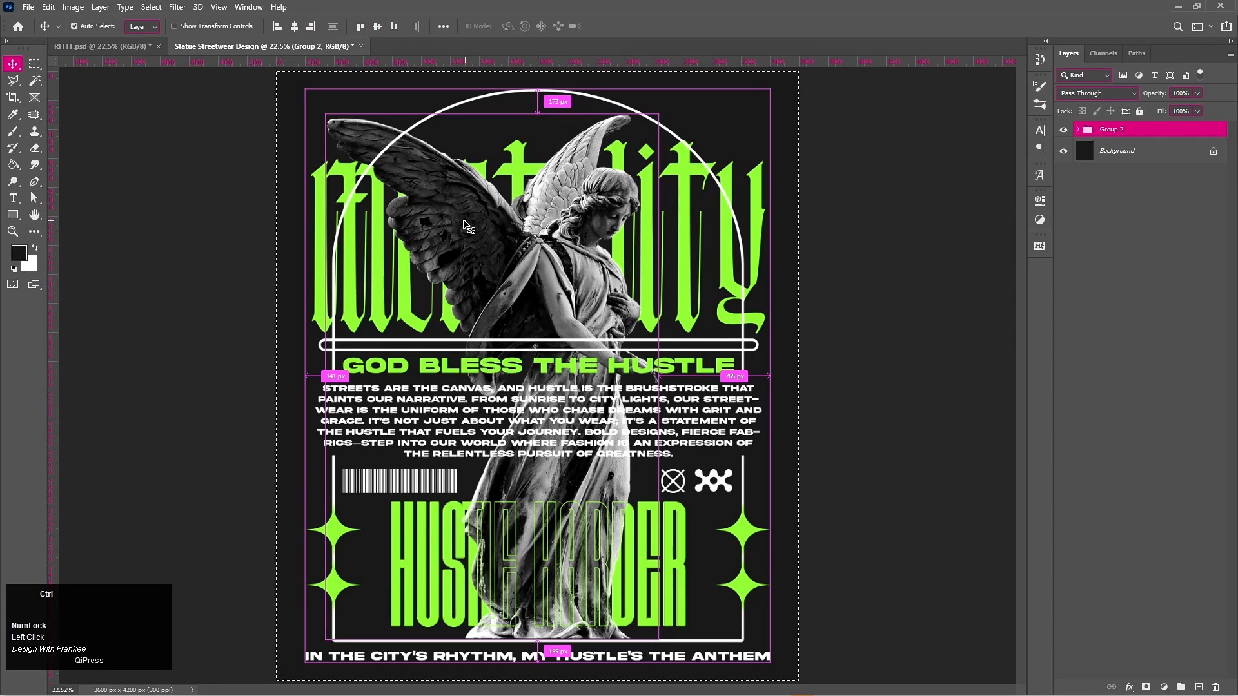
key(ctrl+d)
Duplicate the design group as a single merged layer and convert that copy to a smart object
key(ctrl+j)
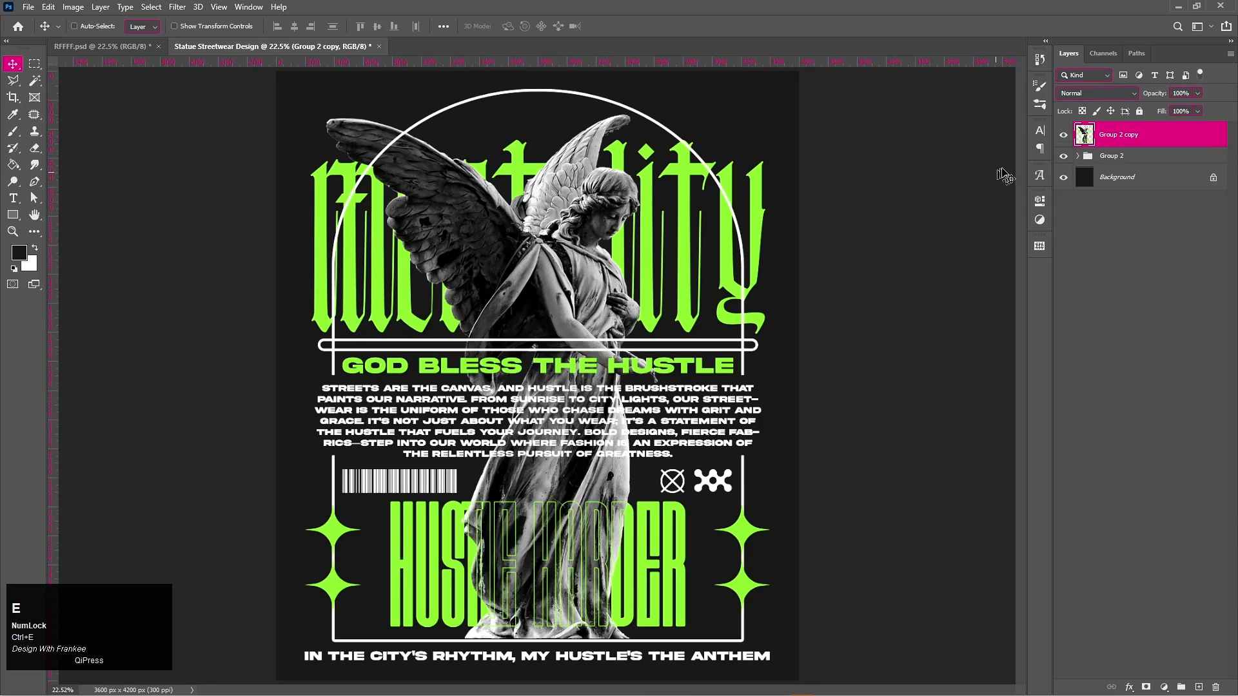
right_click(1136, 137)
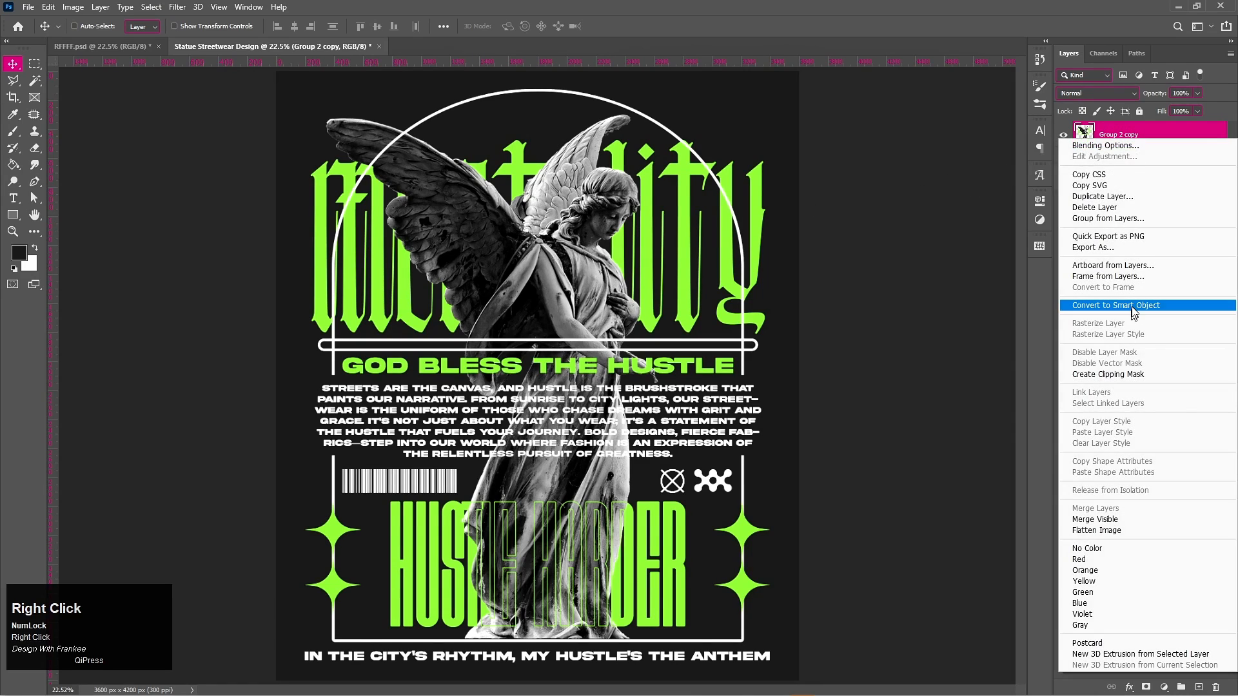
click(1133, 312)
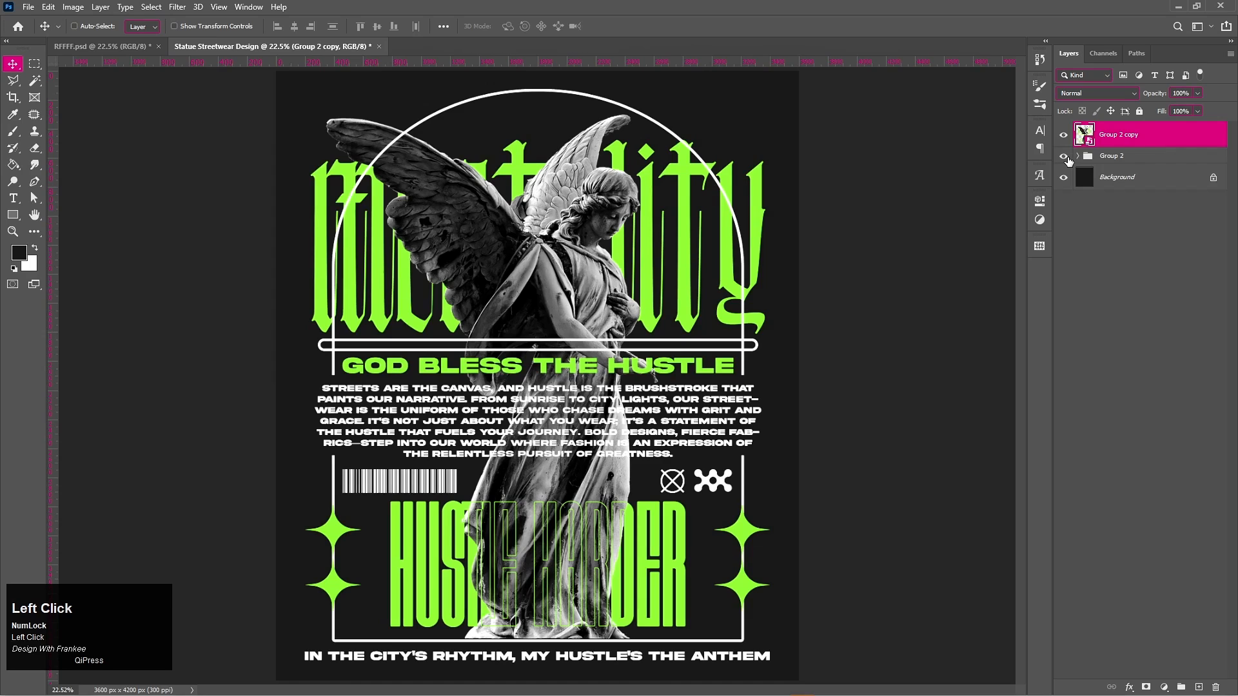
Hide the original design group and toggle the smart object copy off and on to check it
click(1063, 155)
click(1064, 136)
click(1064, 136)
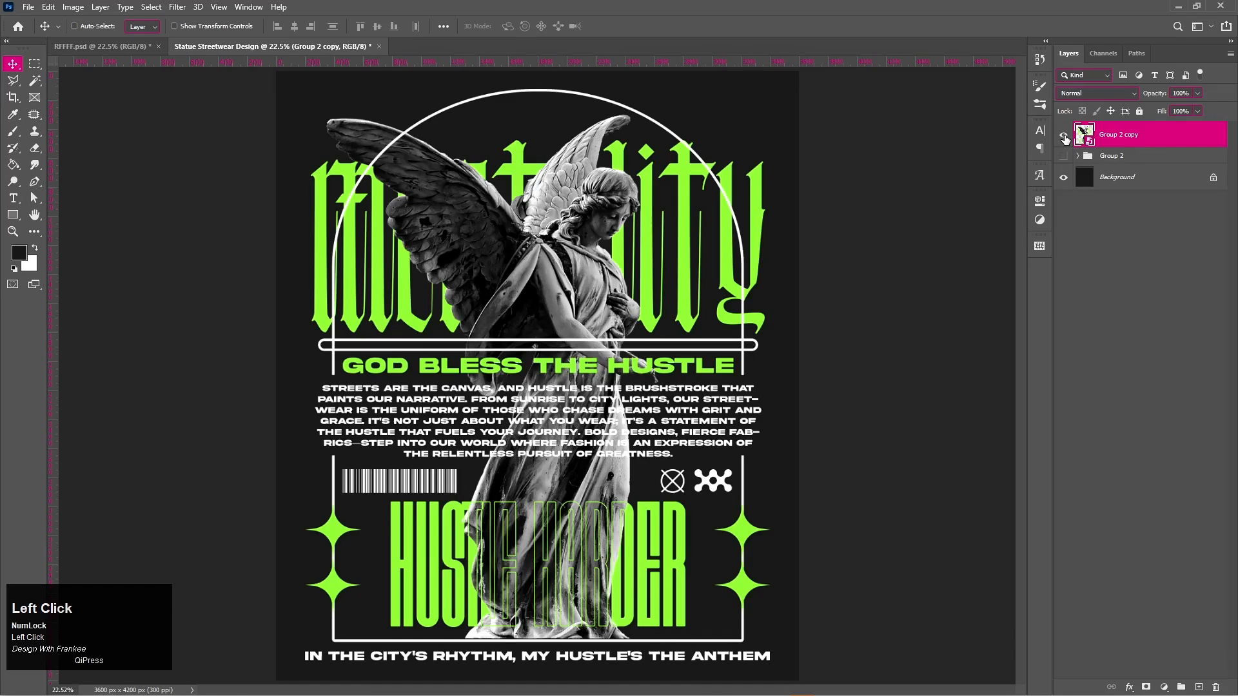